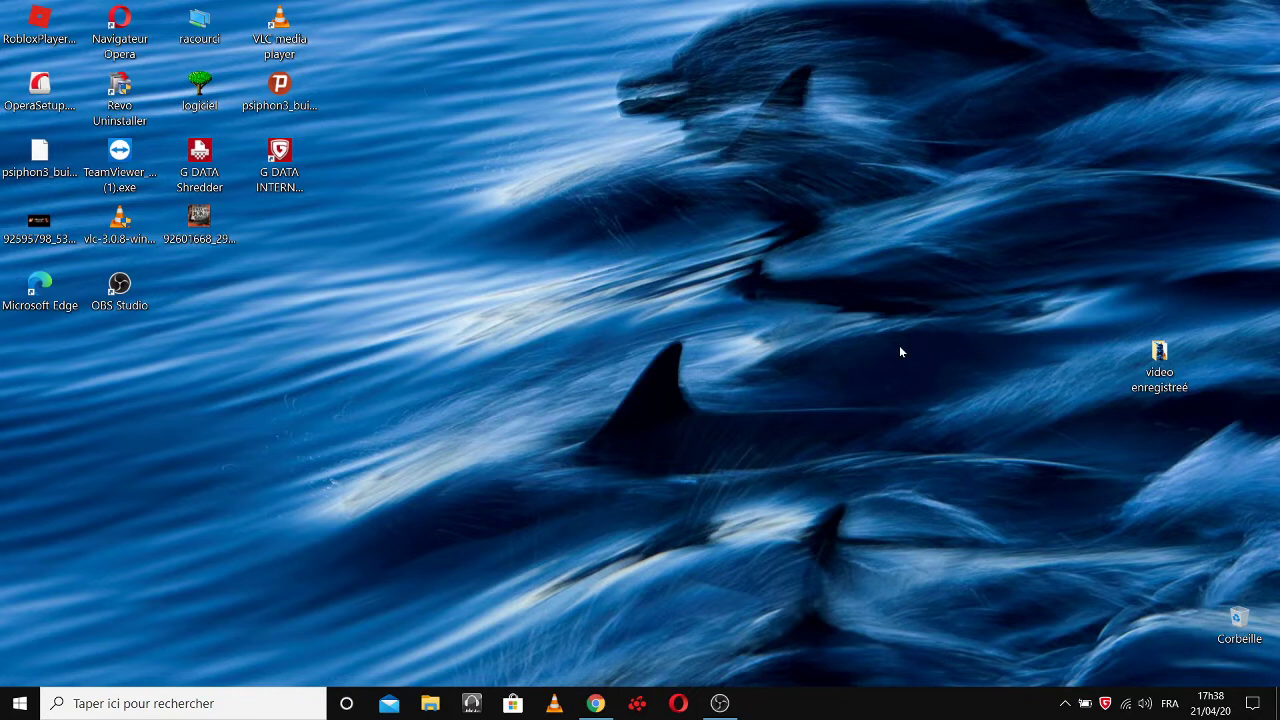
Switch to Chrome and open the video "actualité fabrique du c19 vidéo choc" linked in the Facebook post.
click(592, 692)
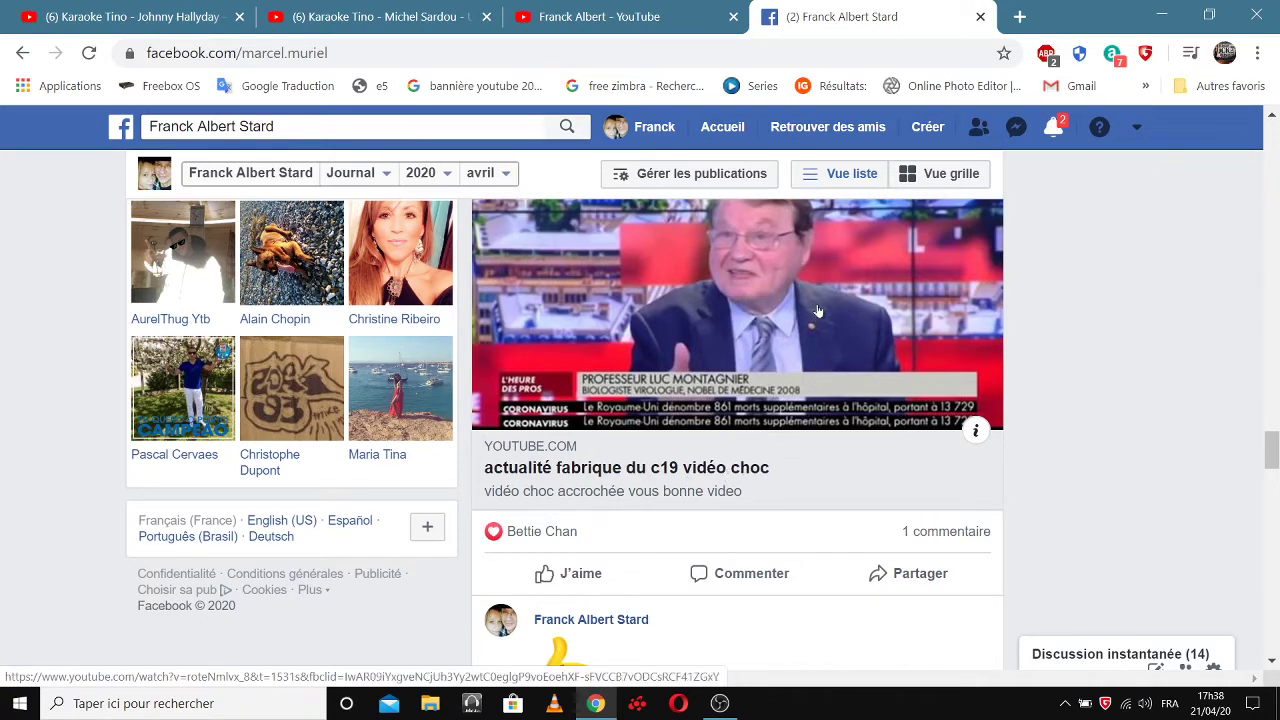
scroll(817, 310, up, 2)
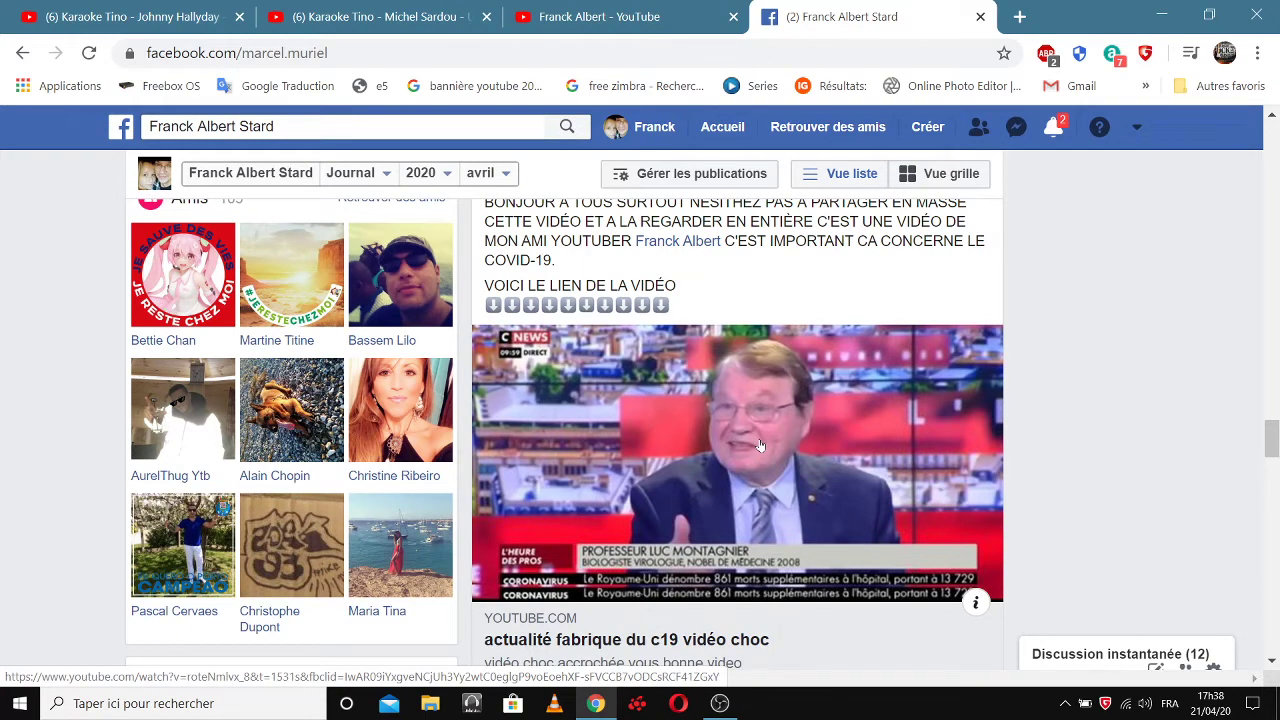
click(706, 420)
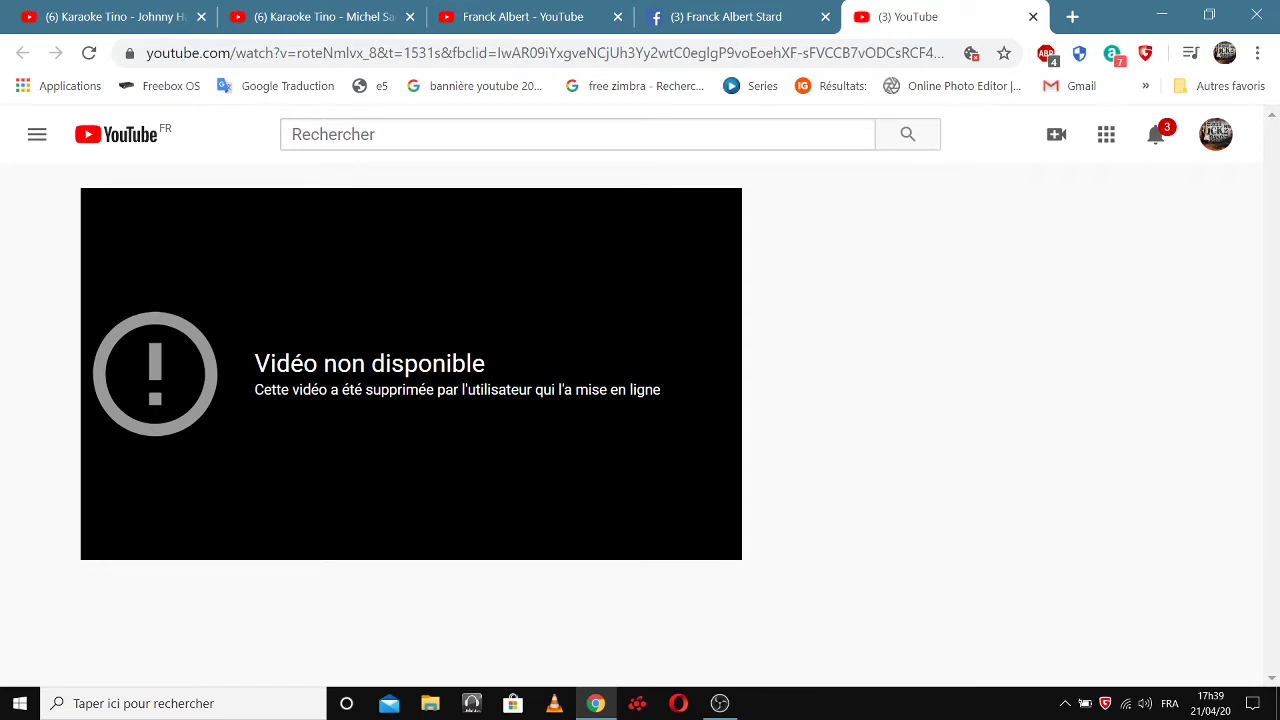
Close the linked video's page and the Facebook profile page to return to the YouTube channel.
click(1033, 17)
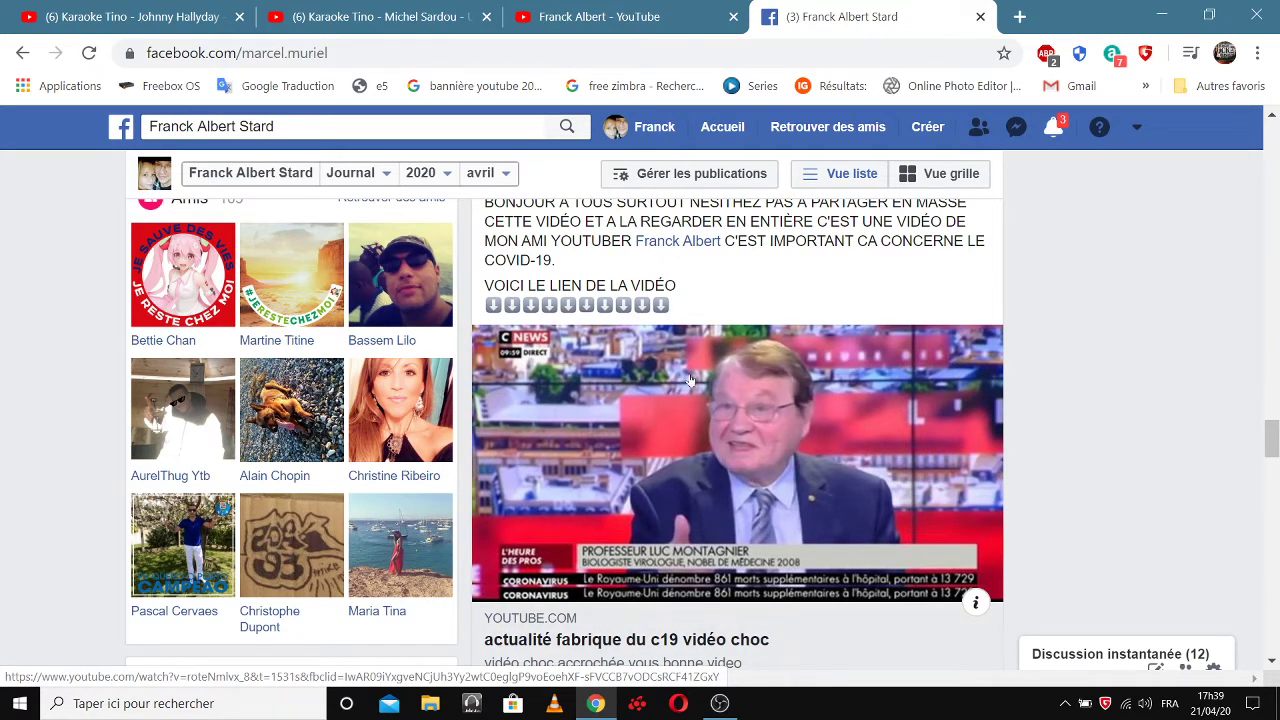
scroll(729, 365, down, 2)
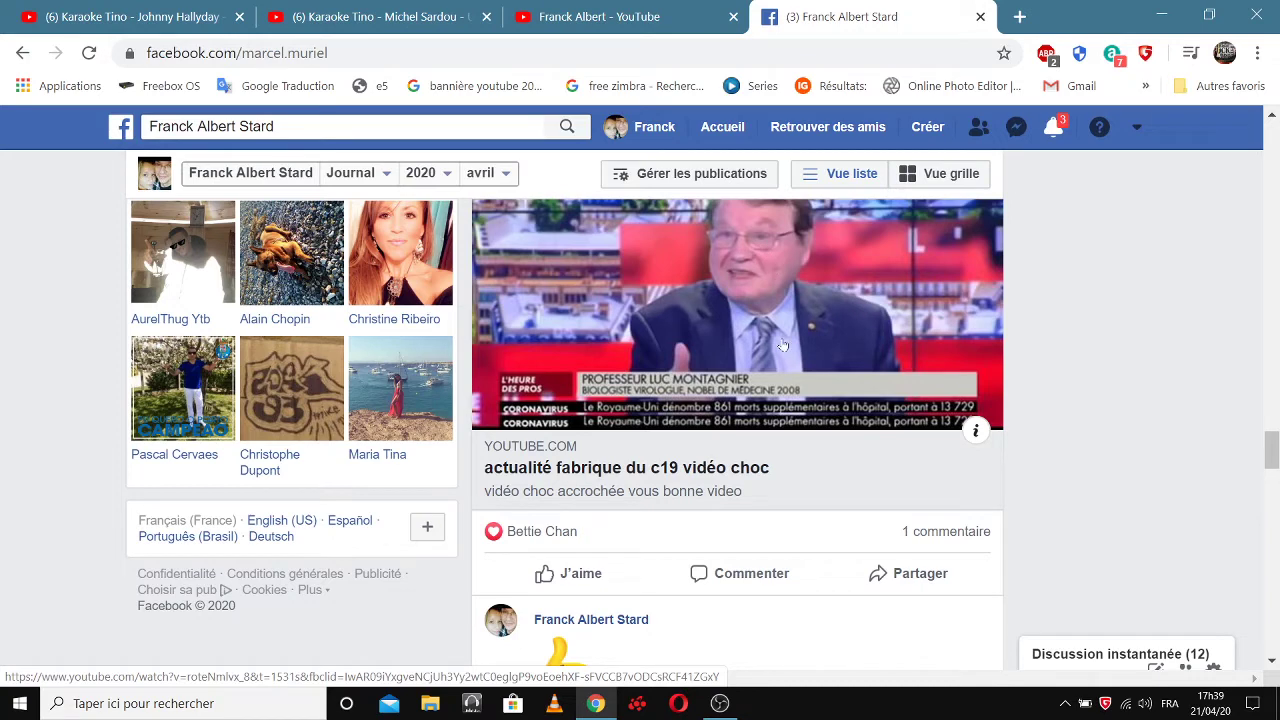
scroll(744, 350, up, 2)
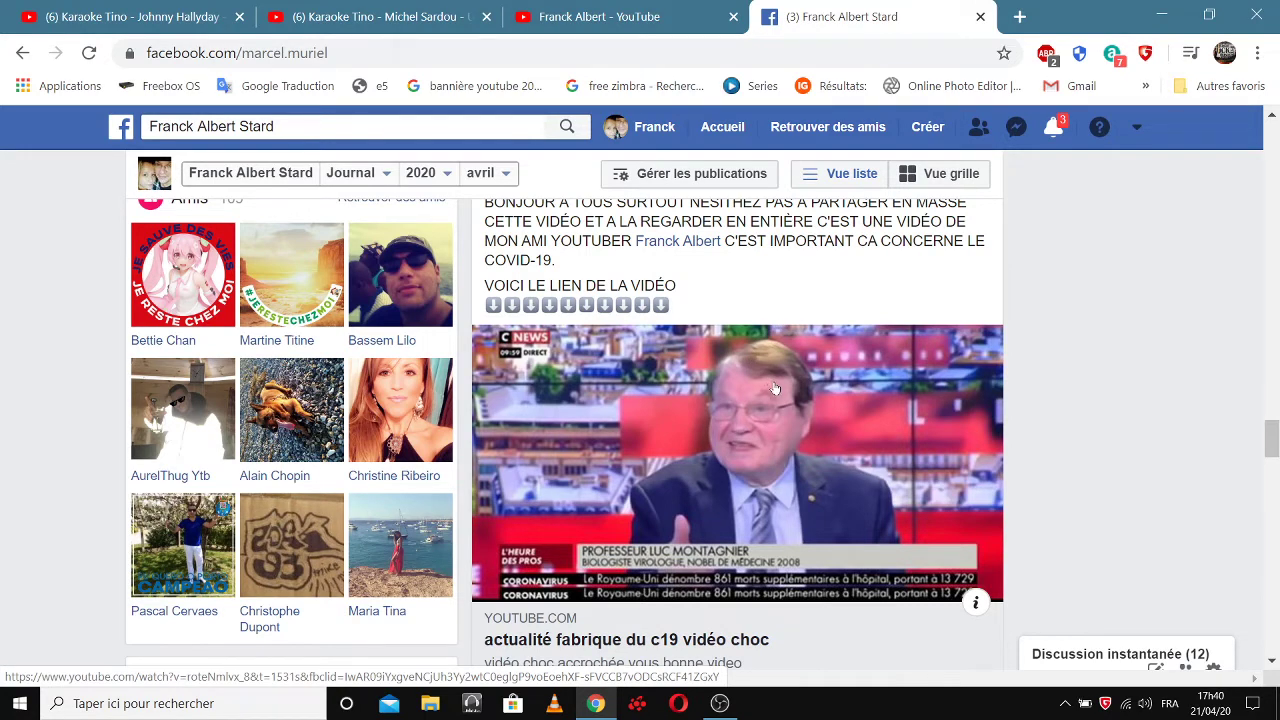
click(981, 17)
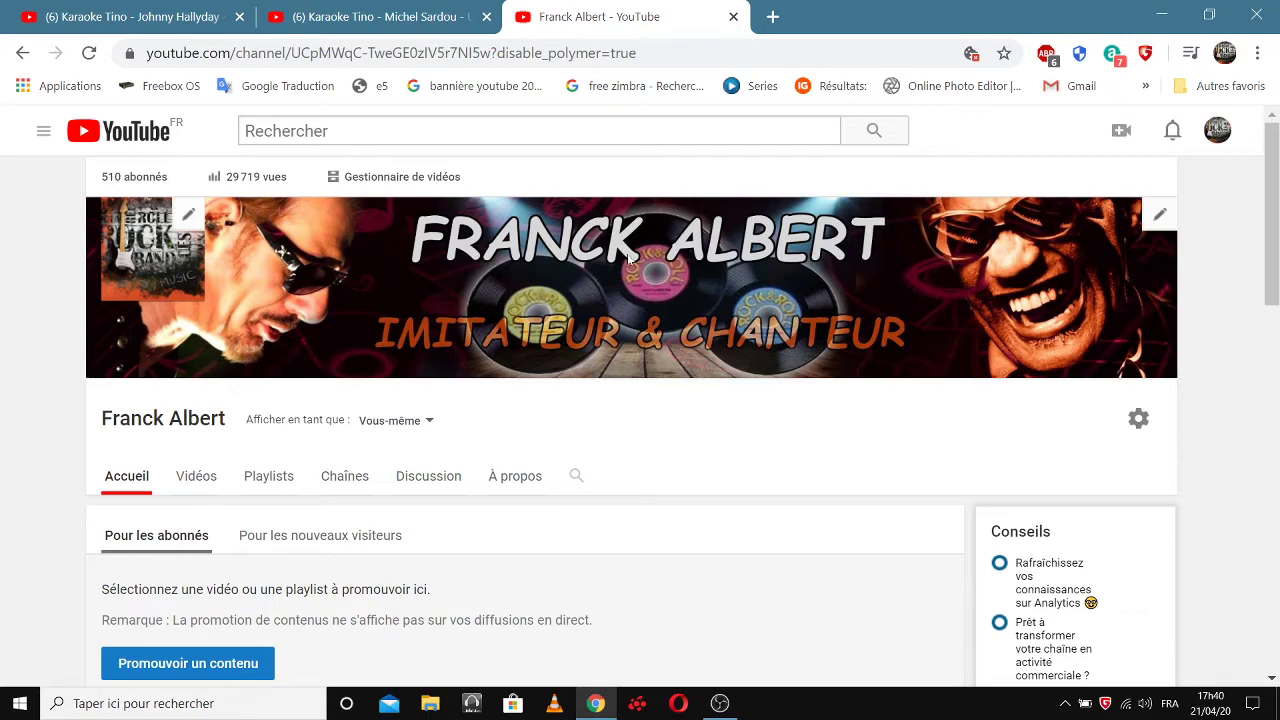
Look over the YouTube channel's home page and open its Chaînes section.
scroll(569, 280, down, 4)
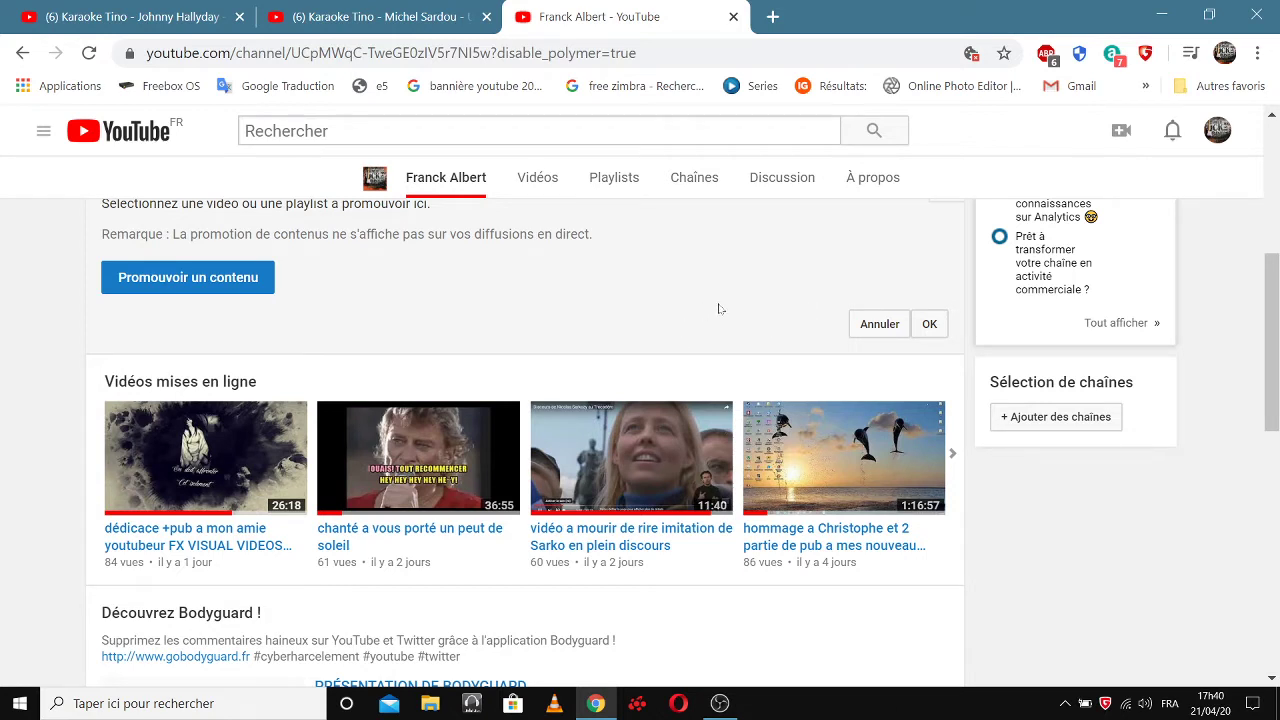
scroll(718, 308, down, 8)
scroll(718, 308, up, 10)
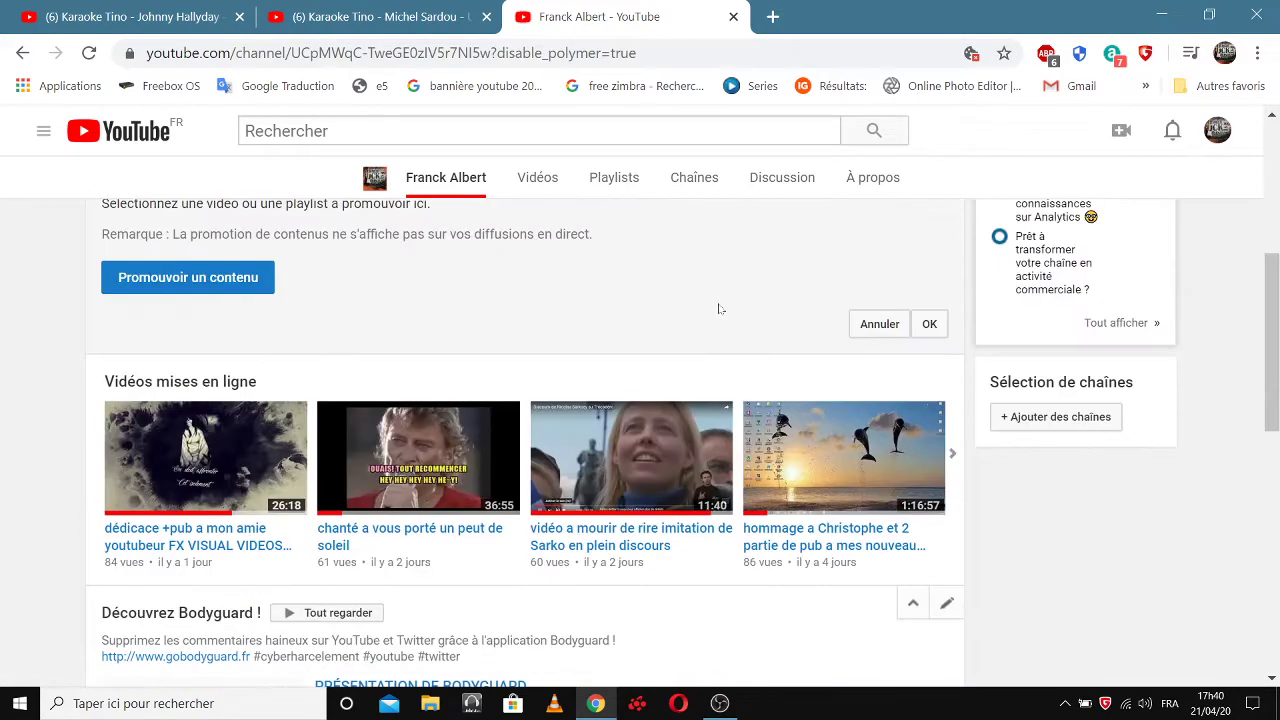
scroll(718, 303, up, 1)
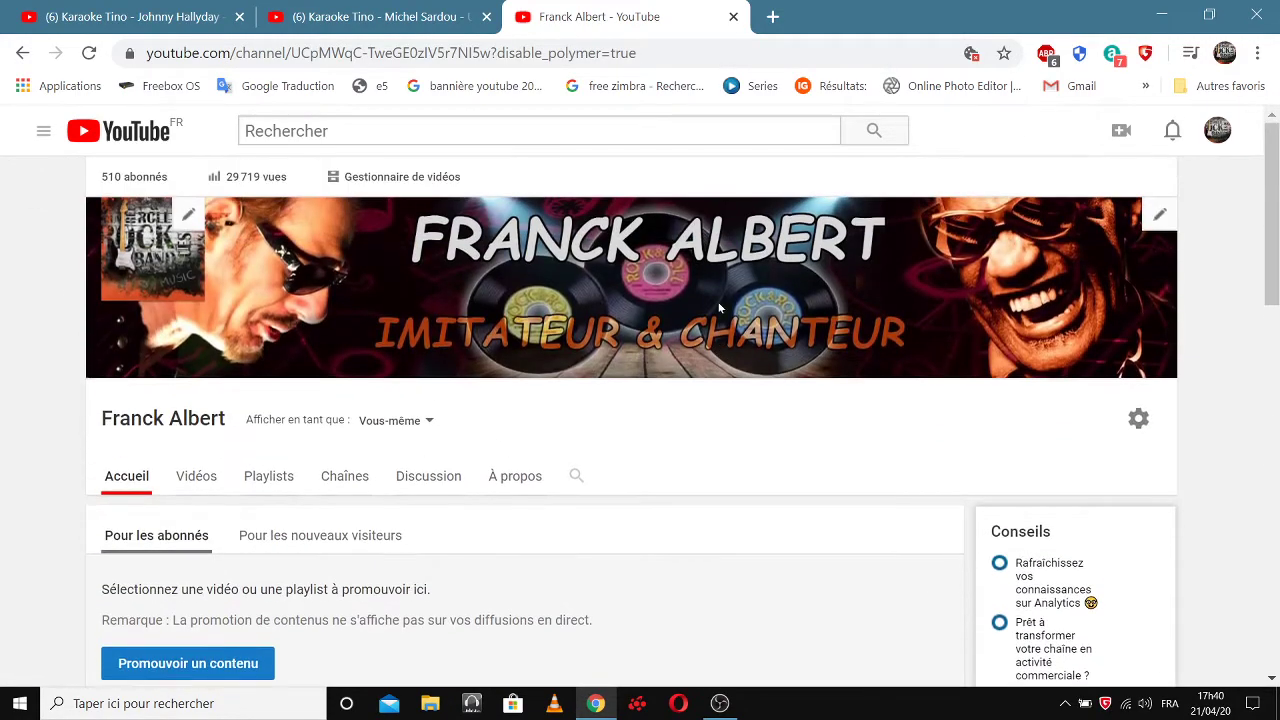
click(344, 483)
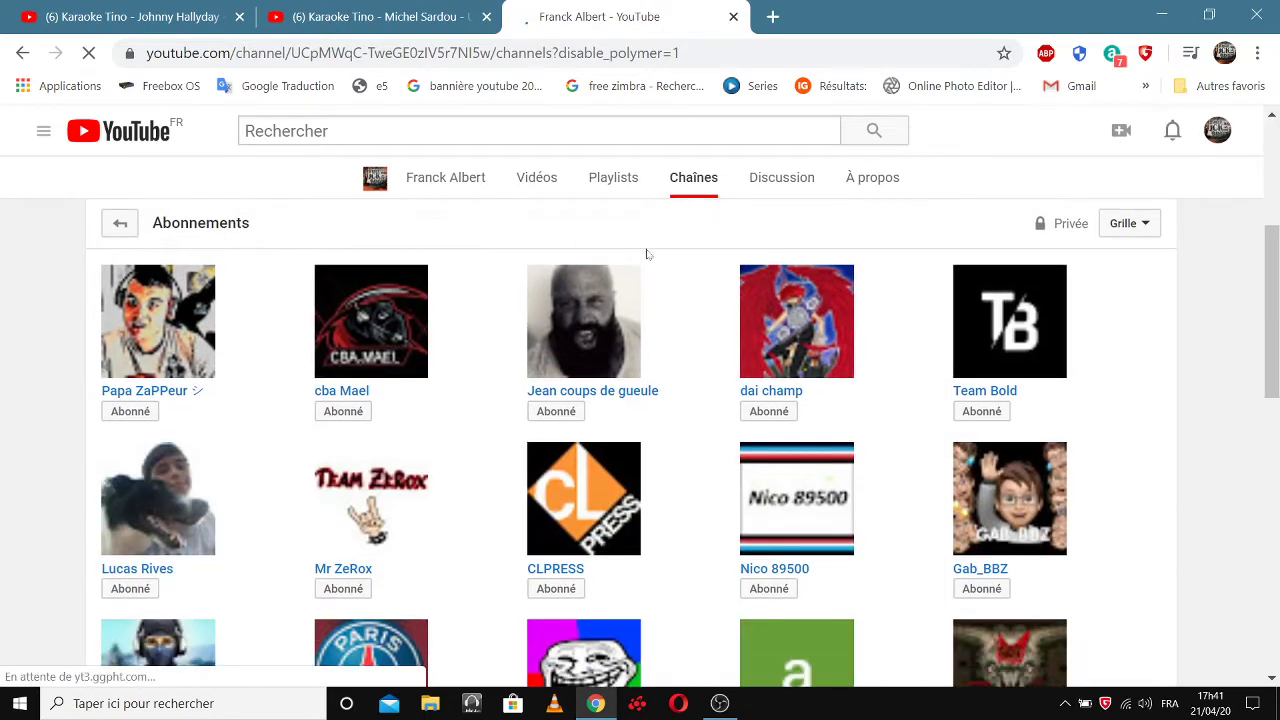
Look through the first channels in the Abonnements grid and load more of them.
scroll(646, 254, down, 3)
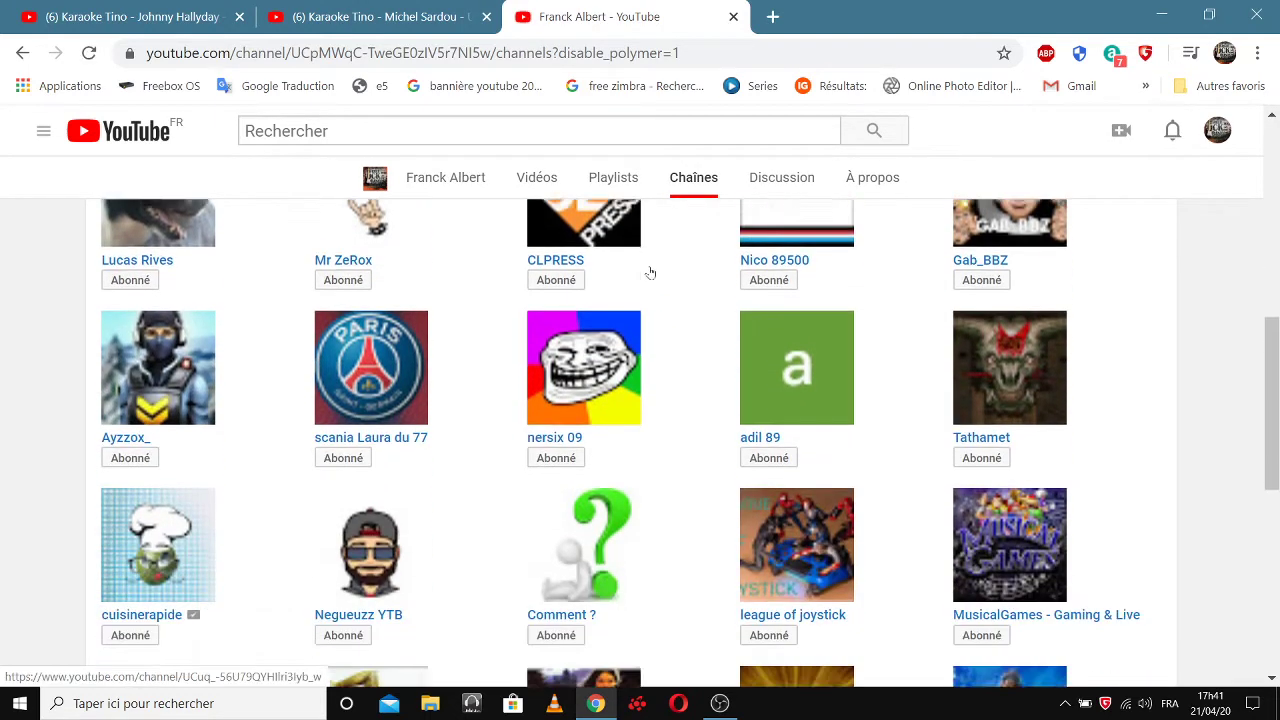
scroll(649, 271, down, 2)
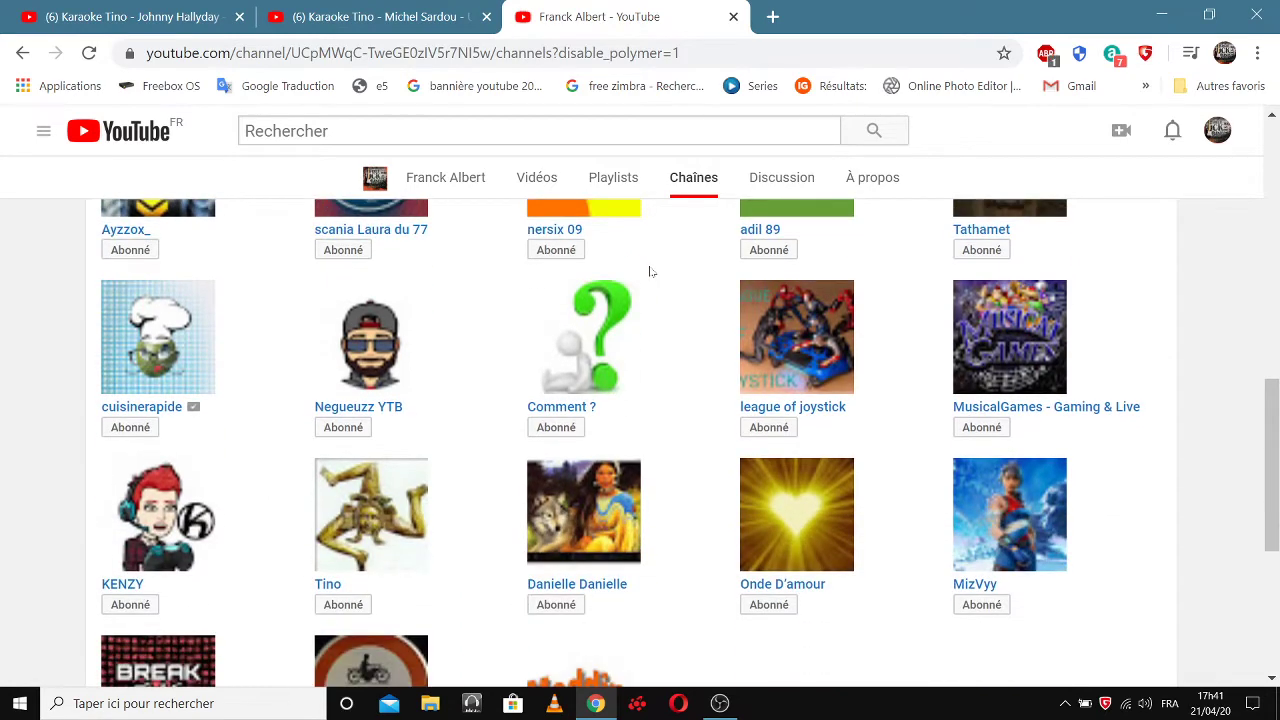
scroll(650, 271, down, 2)
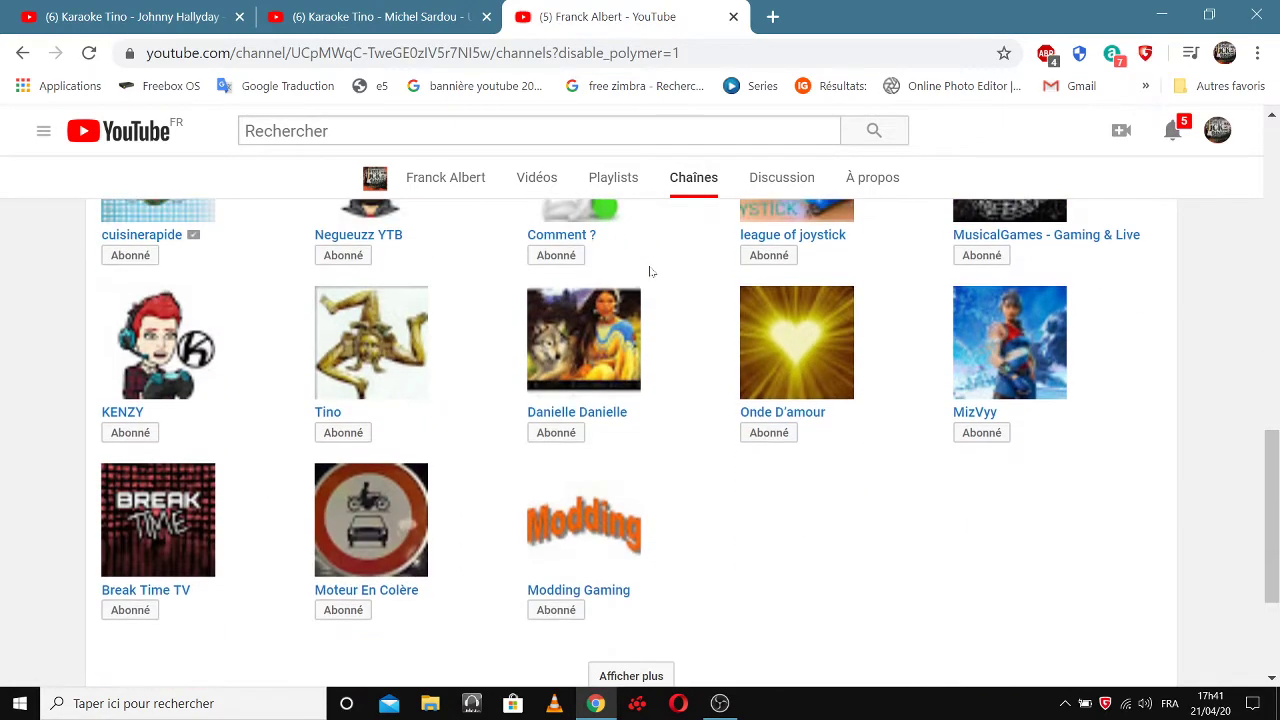
scroll(650, 271, down, 2)
scroll(650, 271, down, 1)
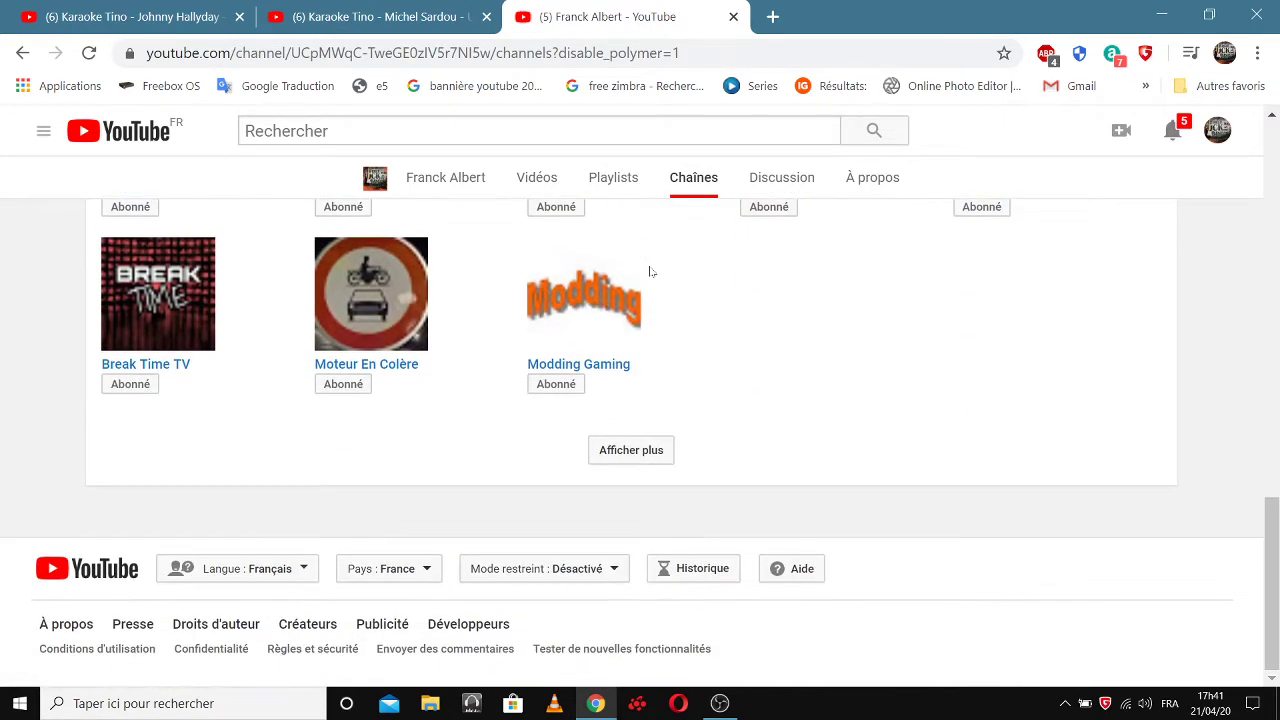
click(640, 451)
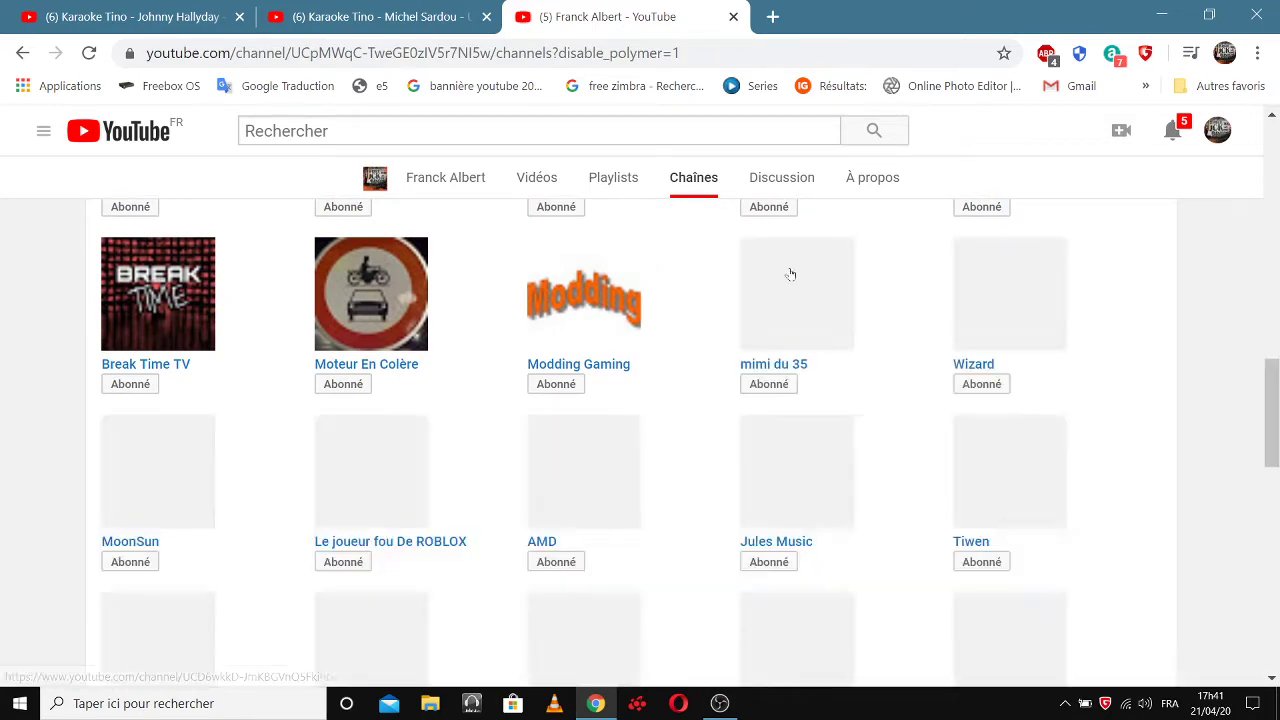
Review the Abonnements grid again from its beginning and load the batch of channels following Seb Gaming69 and titus250.
scroll(801, 263, up, 10)
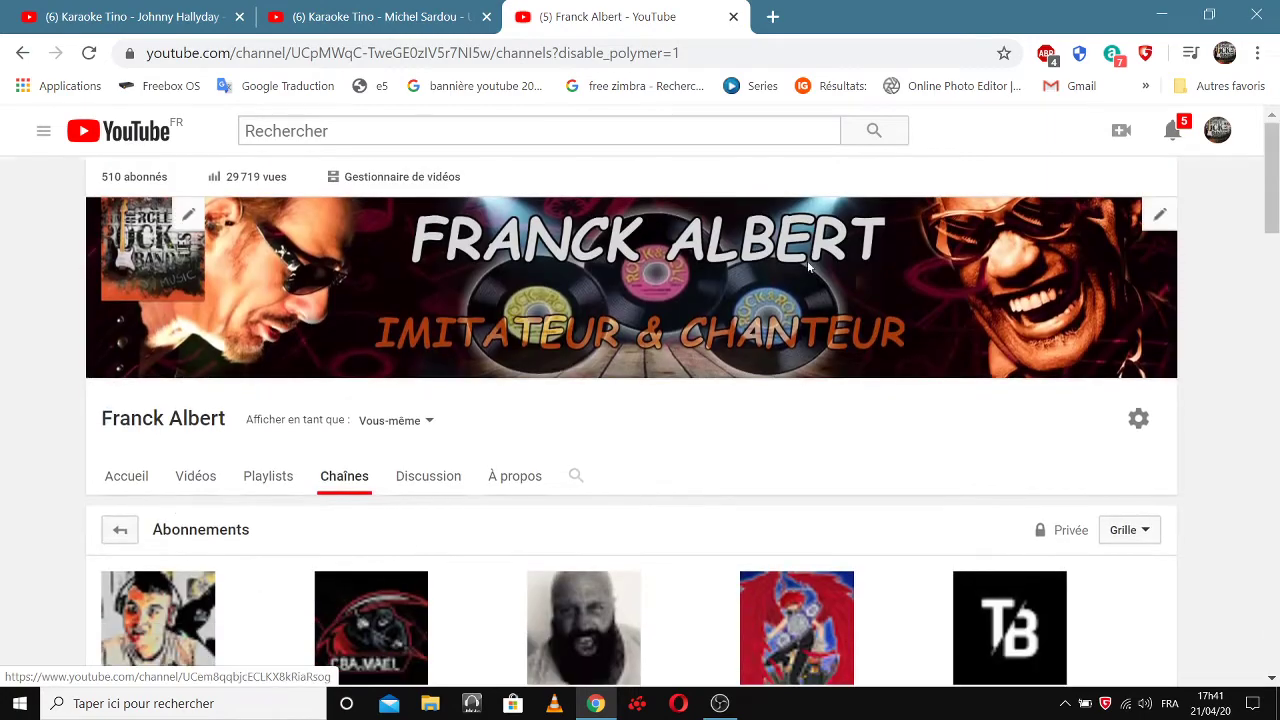
scroll(805, 265, down, 6)
scroll(808, 268, down, 9)
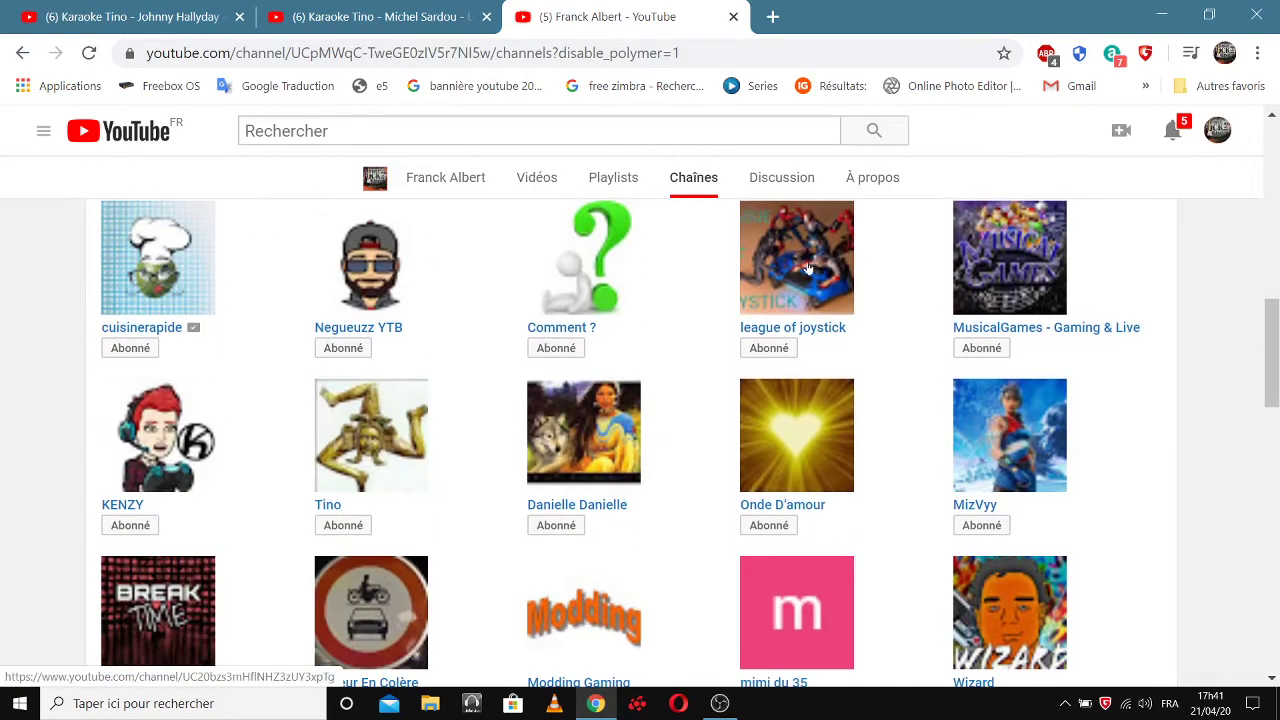
scroll(808, 268, down, 7)
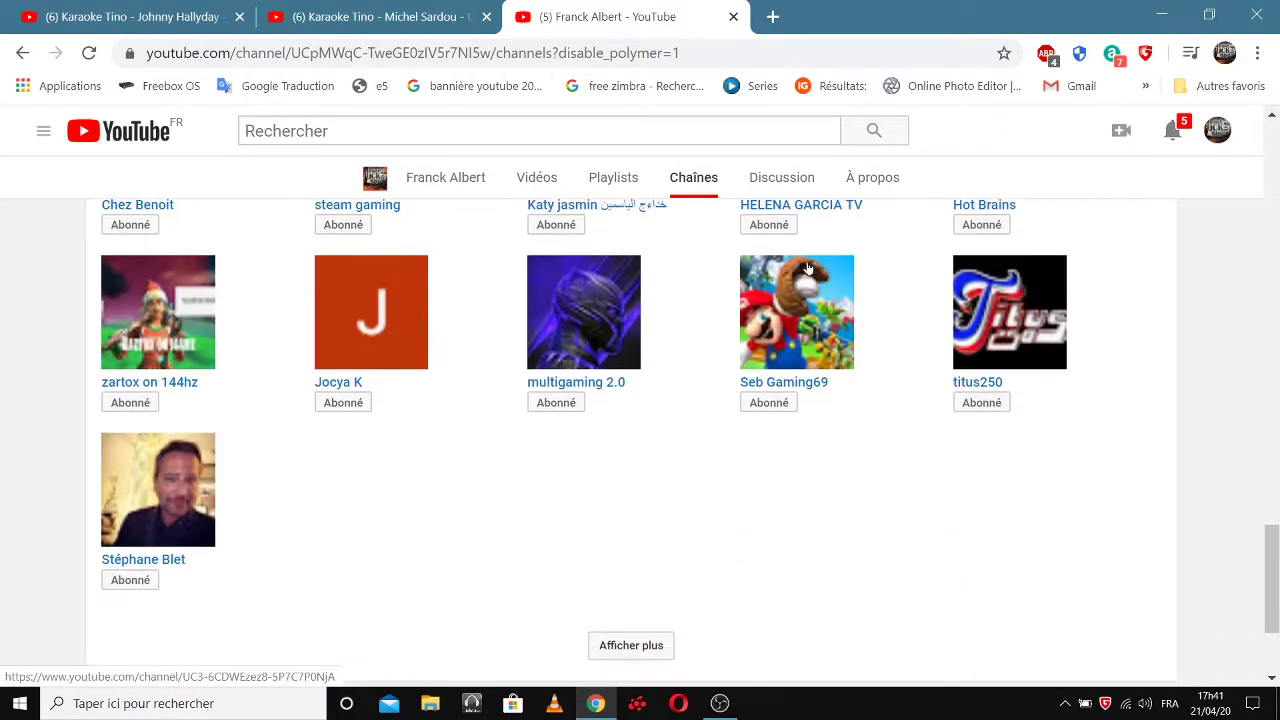
scroll(808, 322, down, 2)
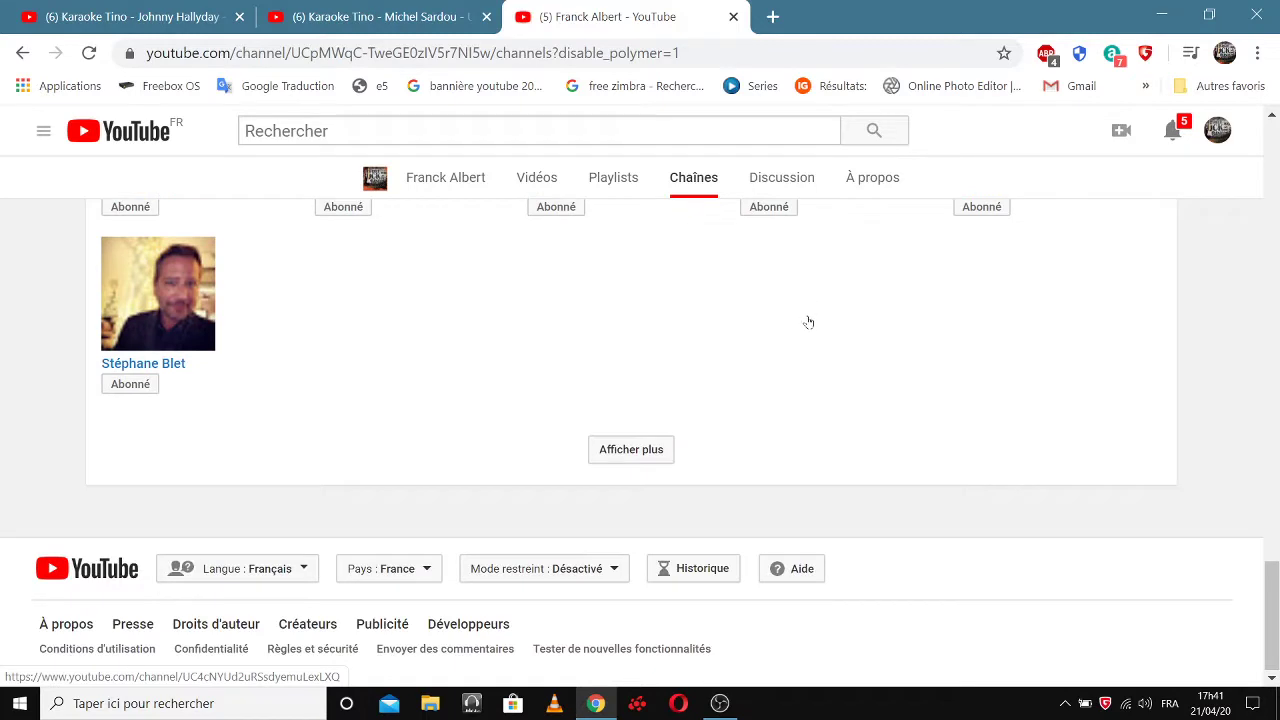
click(634, 449)
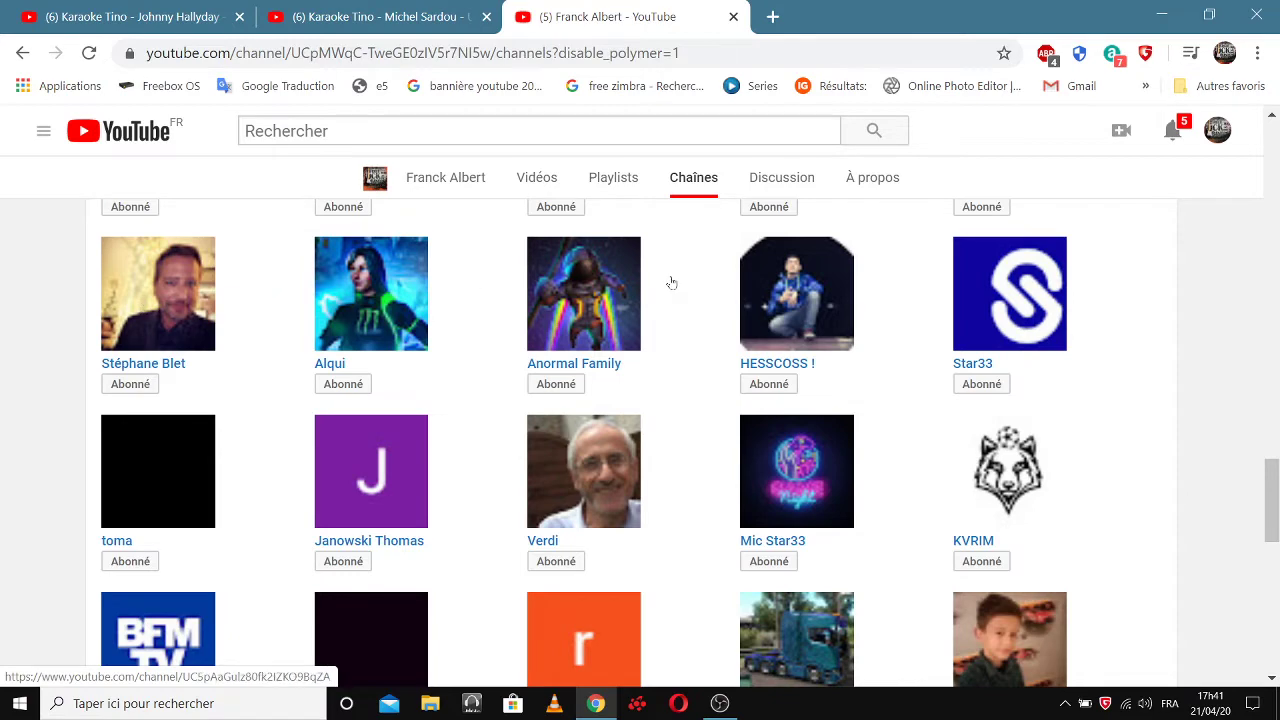
Examine the subscribed channels from BFMTV to Éditions fractales and extend the list with further channels.
scroll(672, 283, down, 6)
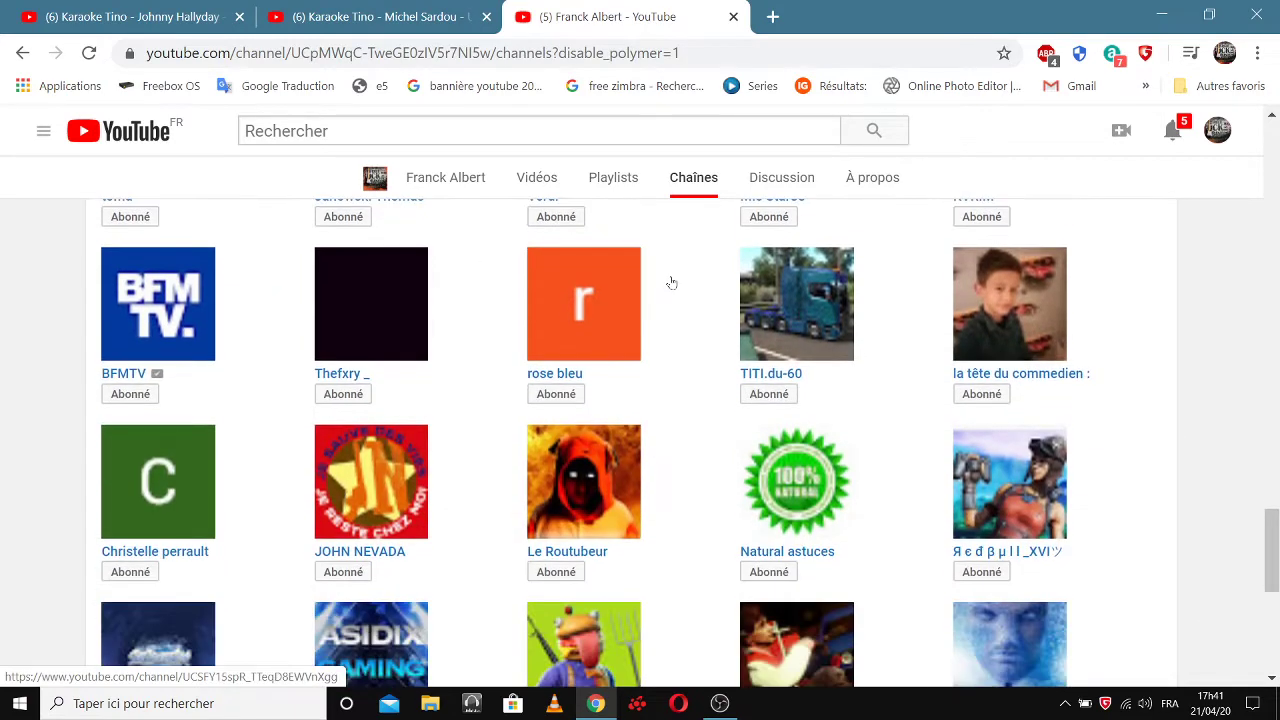
scroll(672, 283, down, 3)
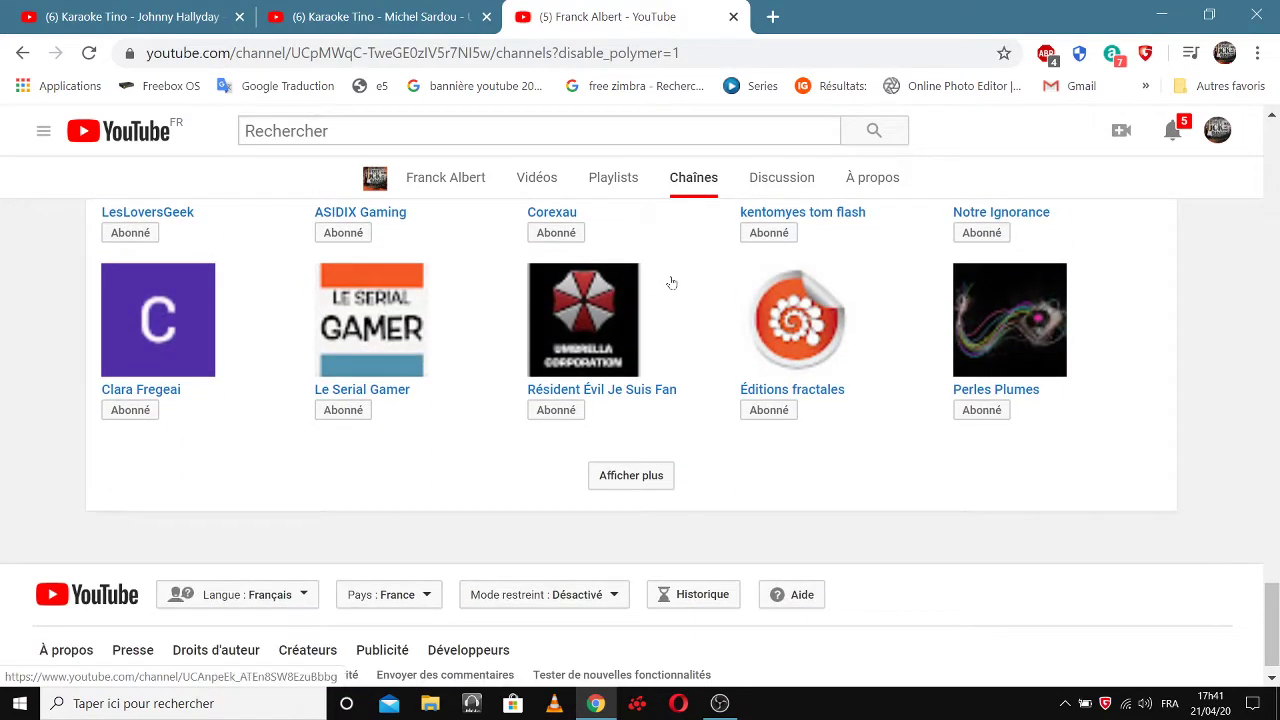
scroll(672, 283, down, 1)
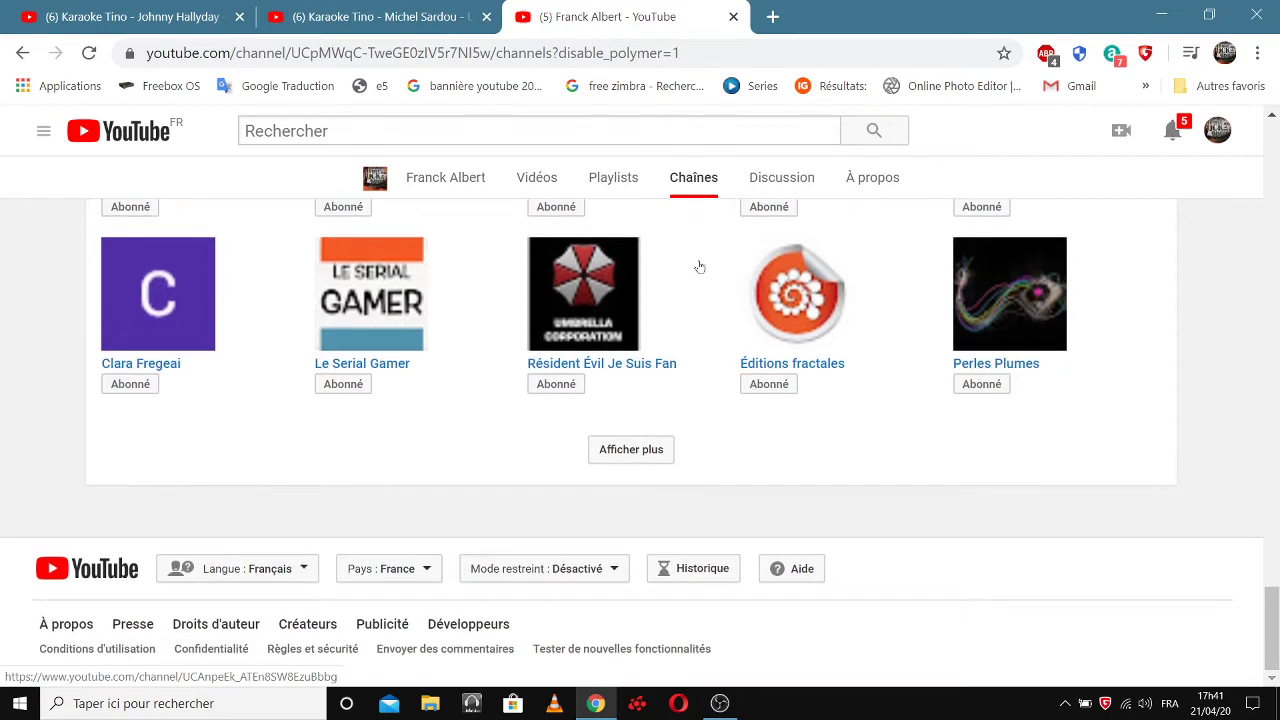
click(630, 452)
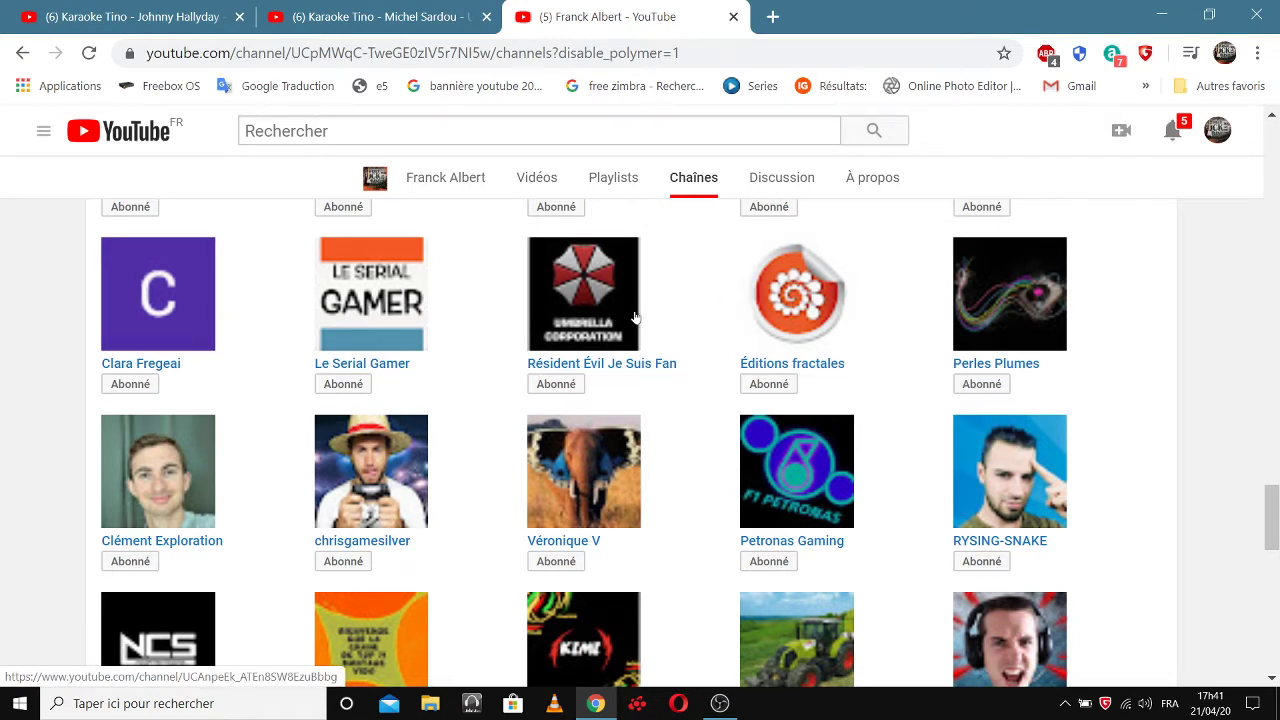
Examine the subscribed channels from NoCopyrightSounds to WatchMojo Français and le simulateur fishing, and load the following batch.
scroll(638, 314, down, 3)
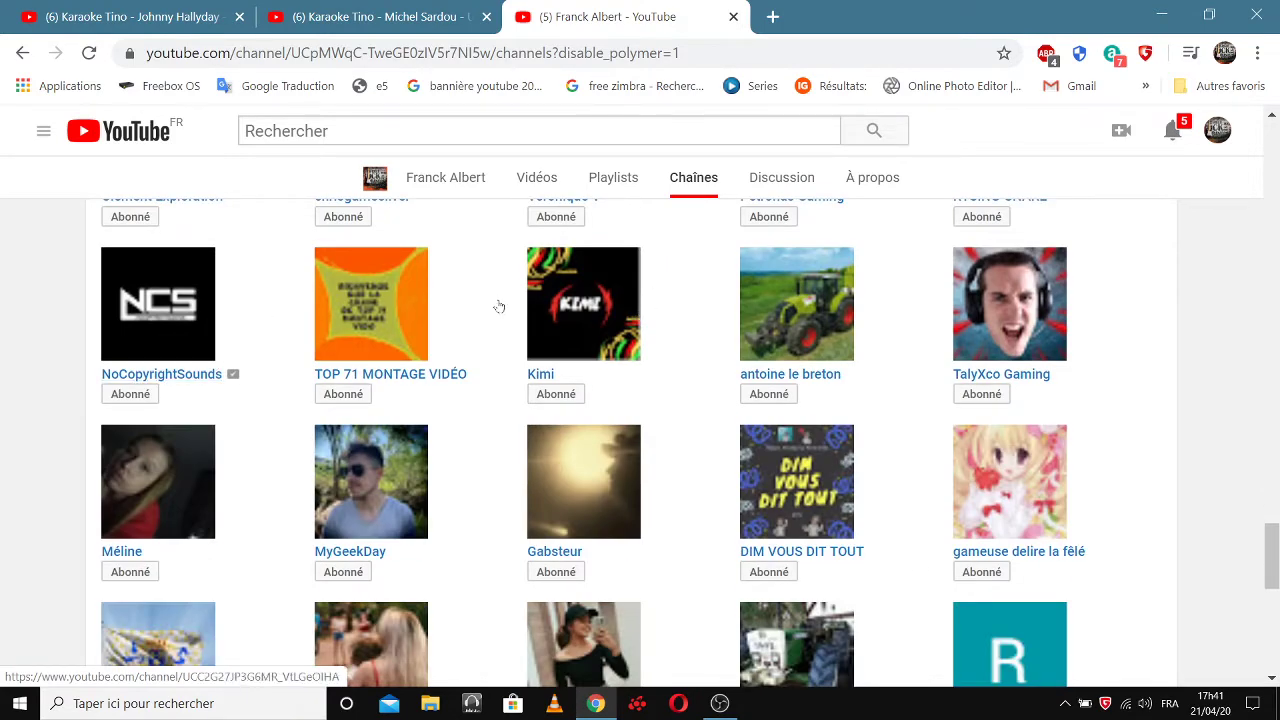
scroll(853, 330, down, 2)
scroll(929, 297, up, 4)
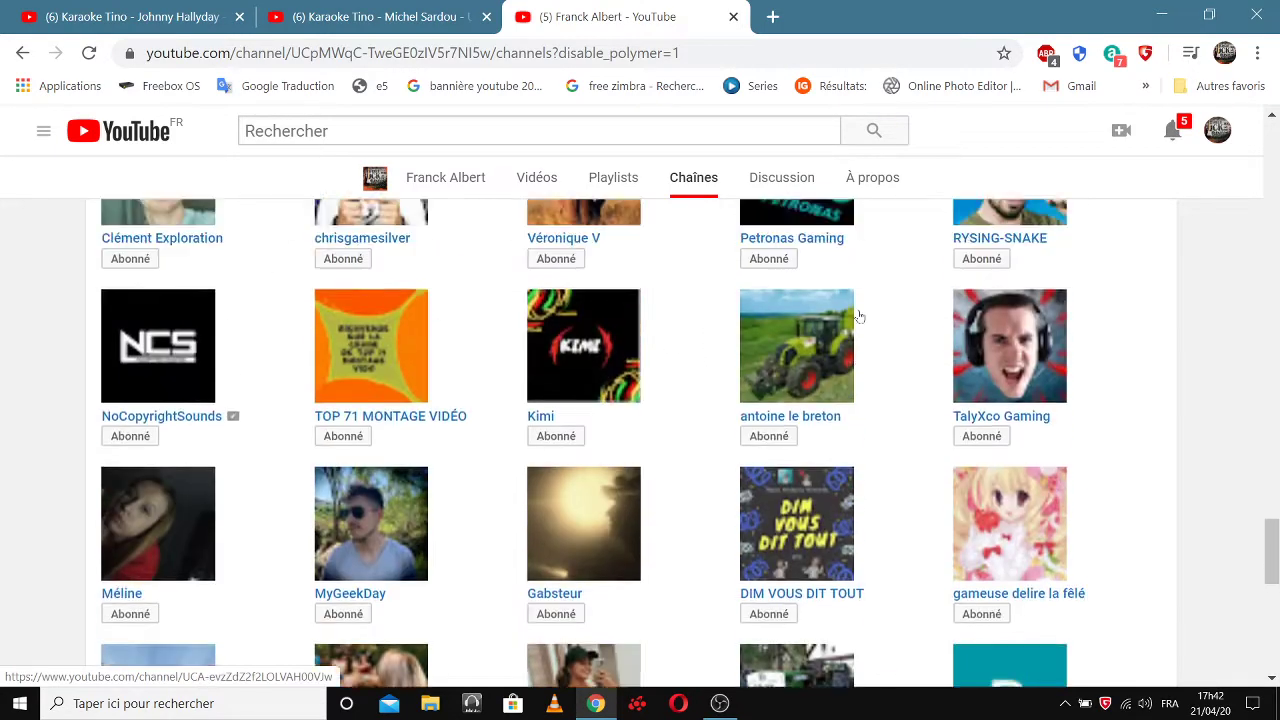
scroll(725, 365, down, 5)
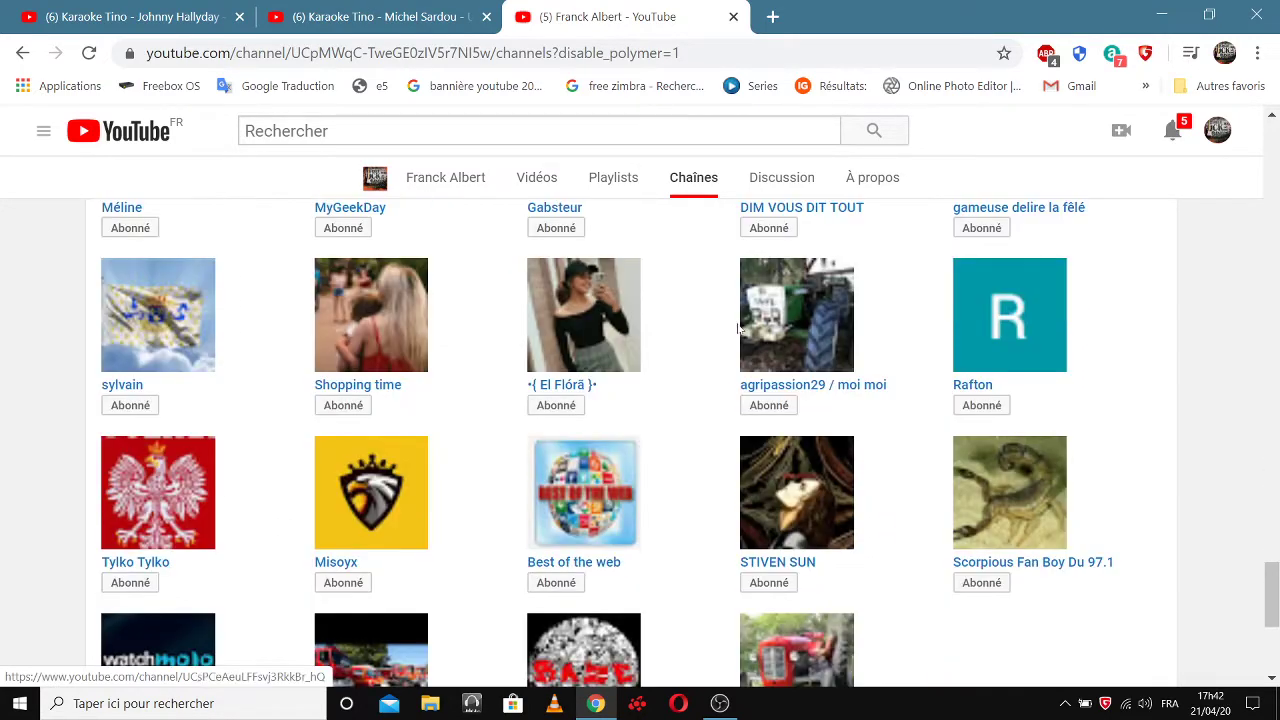
scroll(630, 310, down, 2)
scroll(645, 300, down, 2)
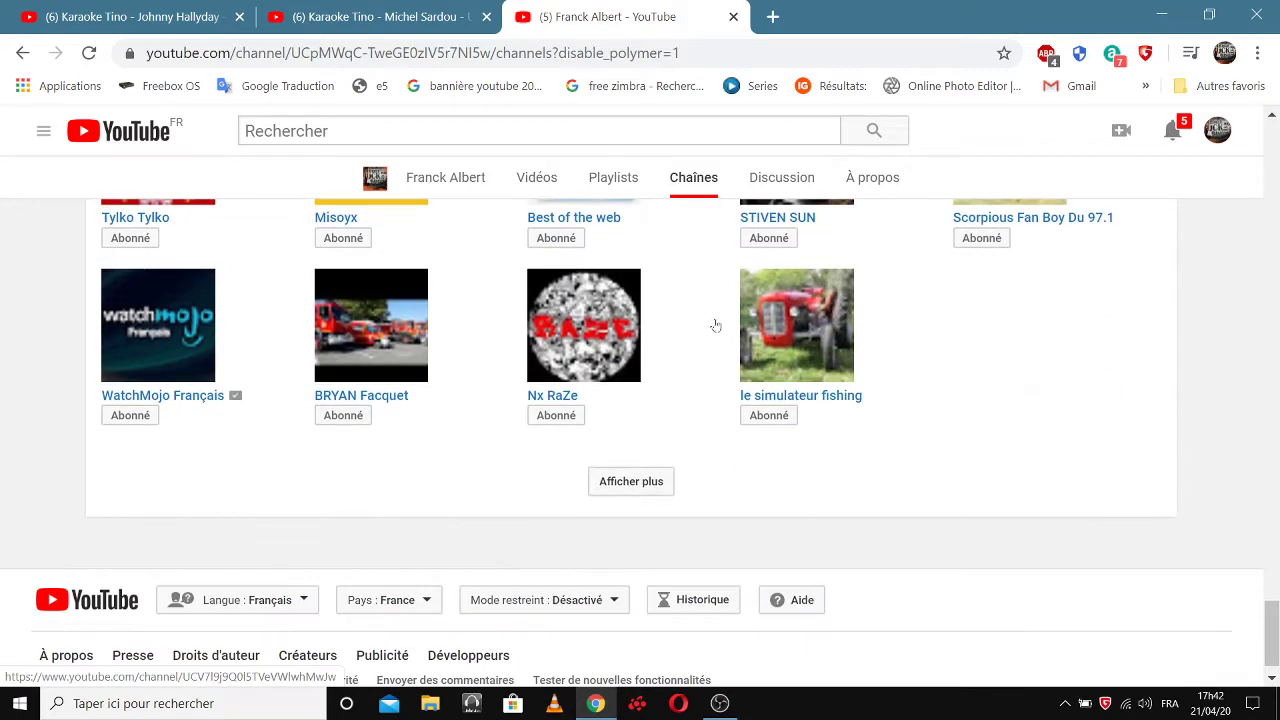
click(632, 480)
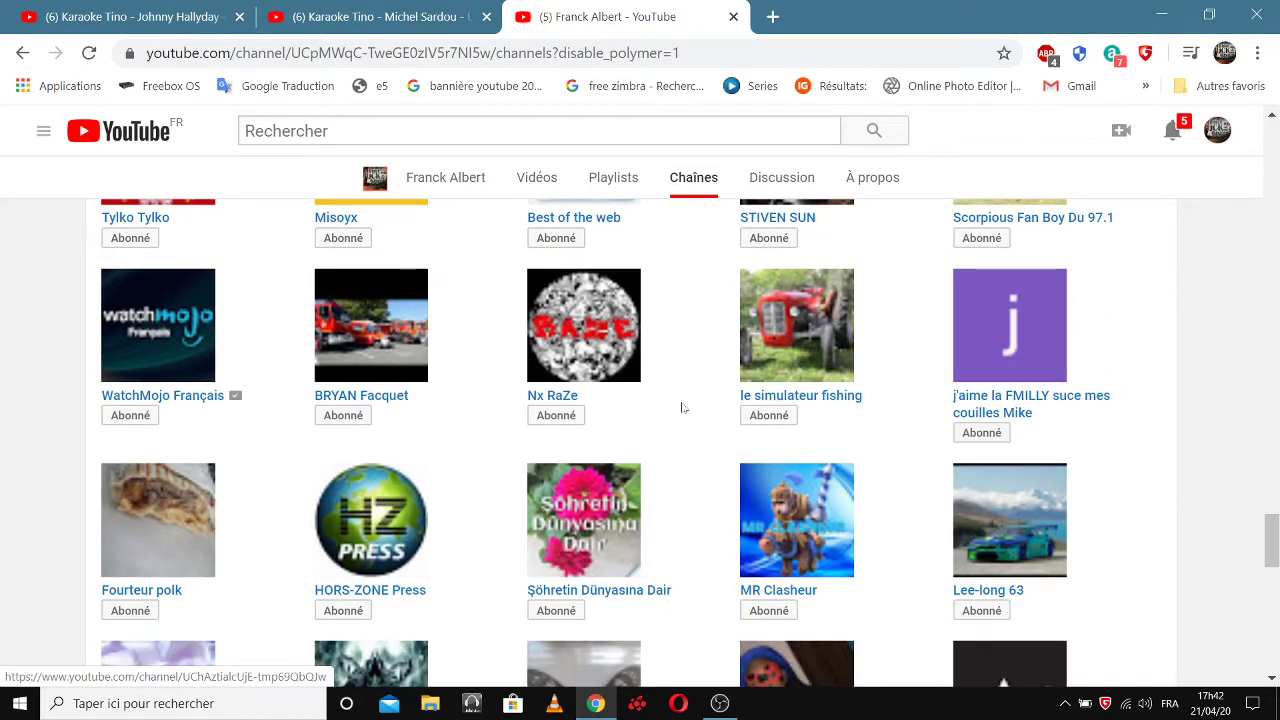
Examine the subscribed channels from HORS-ZONE Press to Nitro_Multi and show more of the subscriptions.
scroll(760, 287, down, 2)
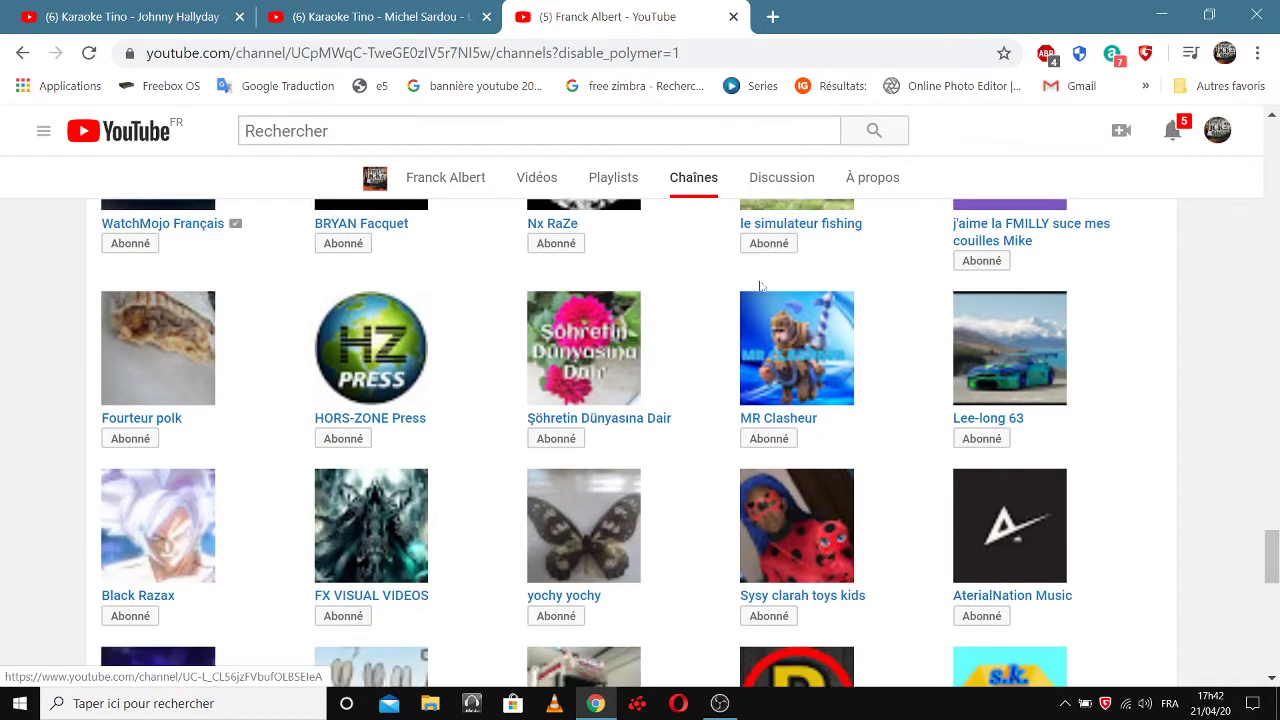
scroll(760, 287, down, 2)
scroll(760, 297, down, 4)
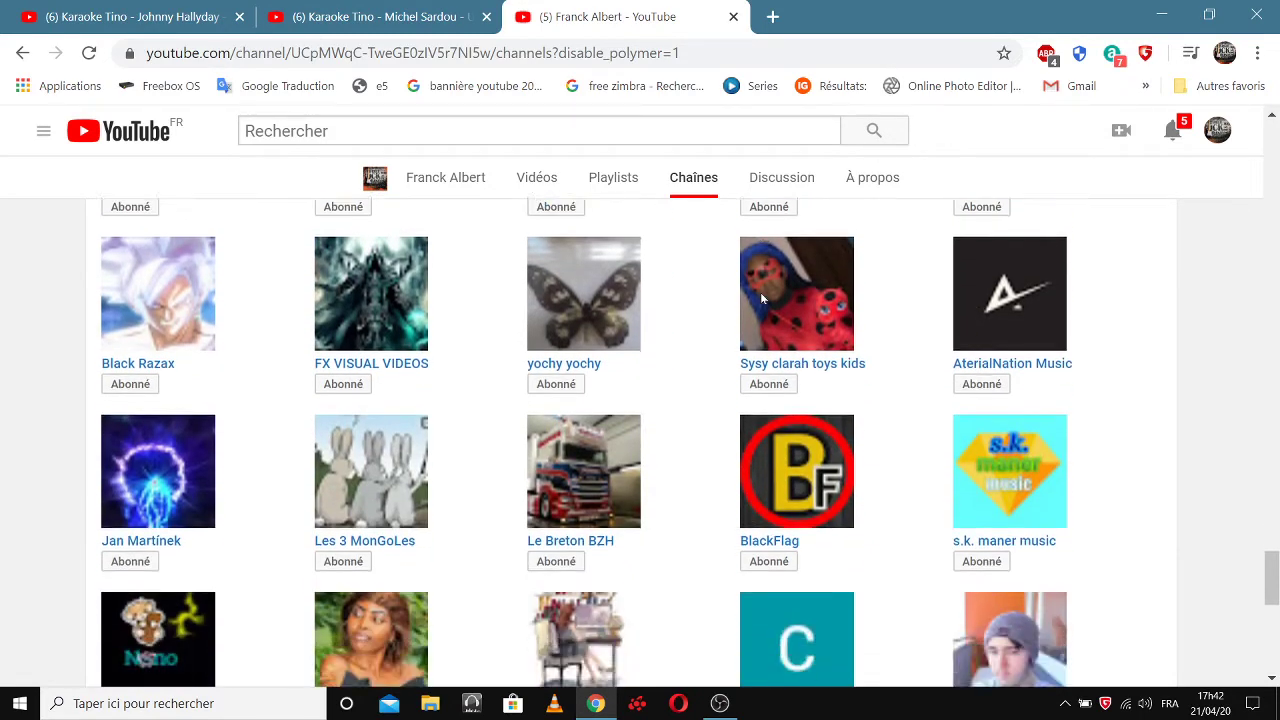
scroll(760, 297, down, 2)
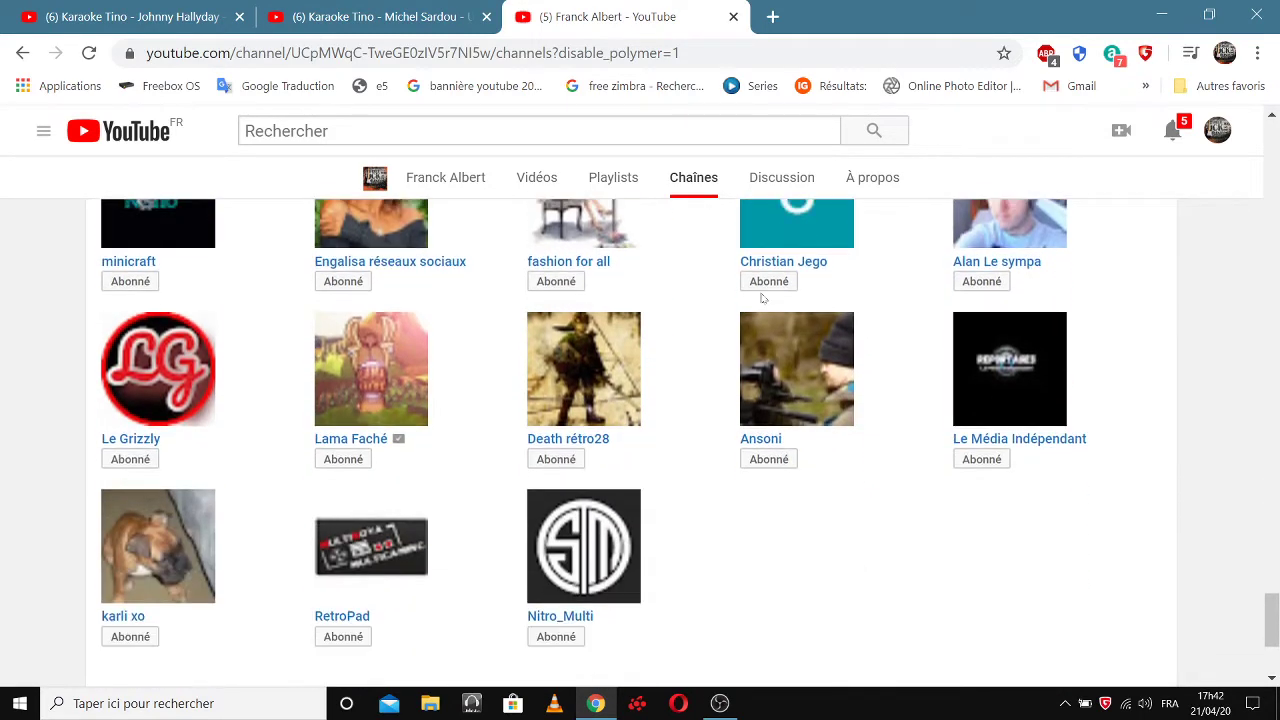
scroll(715, 208, down, 2)
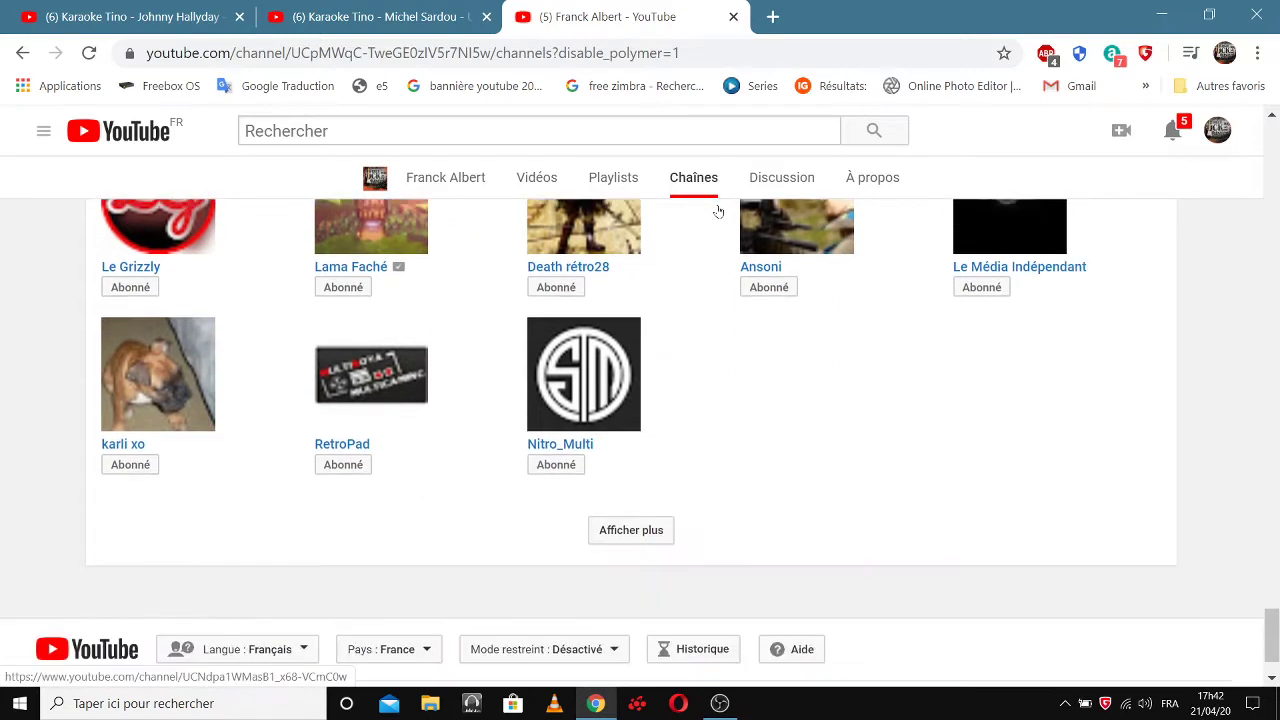
click(626, 532)
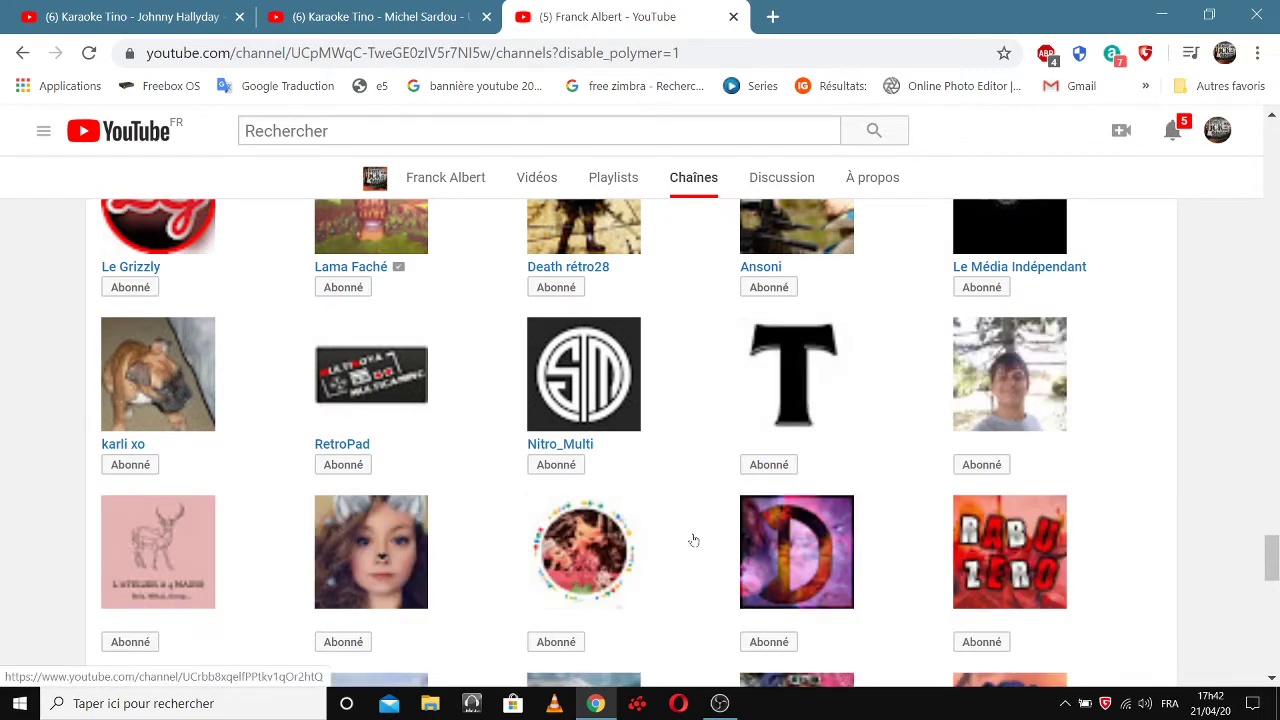
Examine the subscribed channels from Evanovich 12 to Undisputed Challenger and load the following batch.
scroll(609, 362, down, 2)
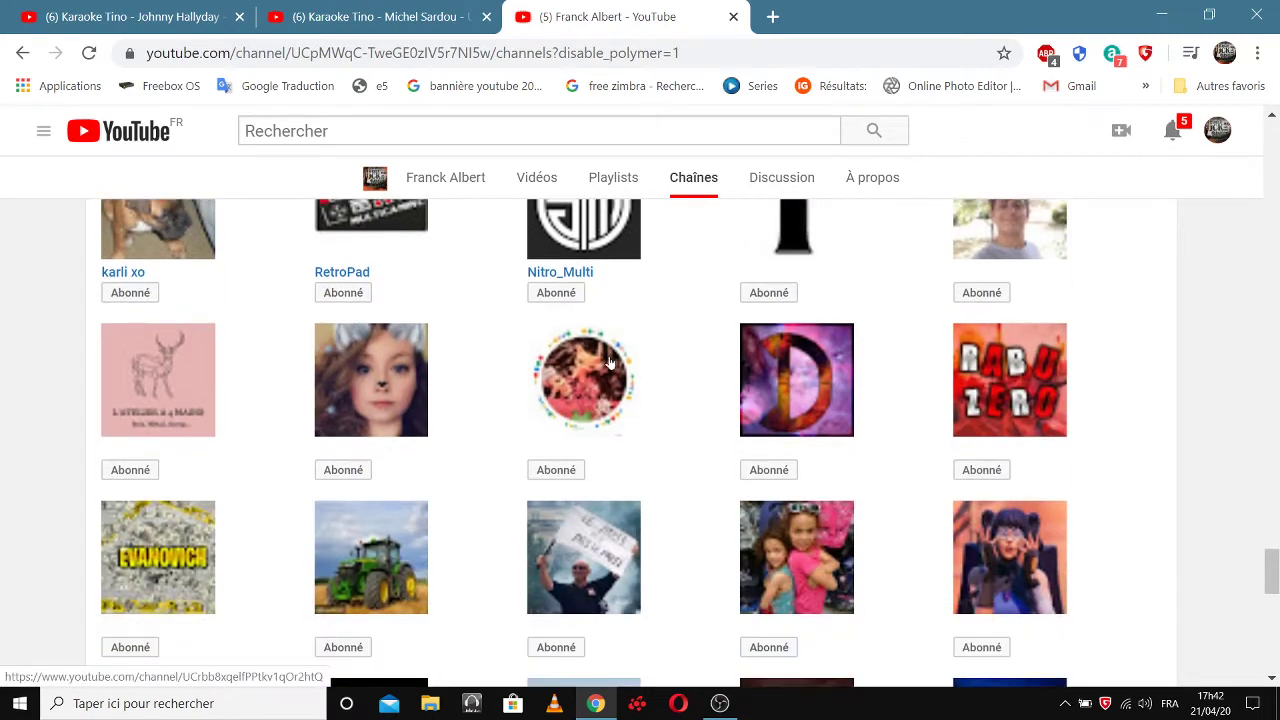
scroll(609, 362, down, 2)
scroll(609, 362, down, 2)
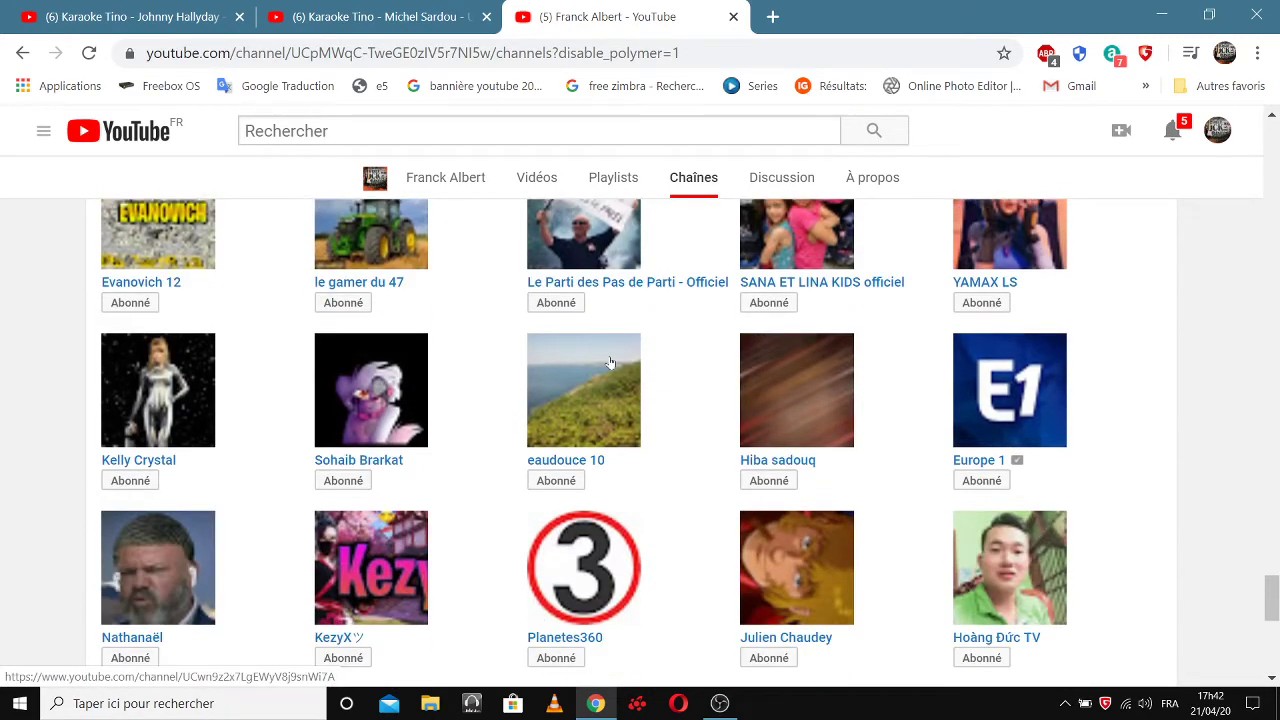
scroll(609, 362, down, 5)
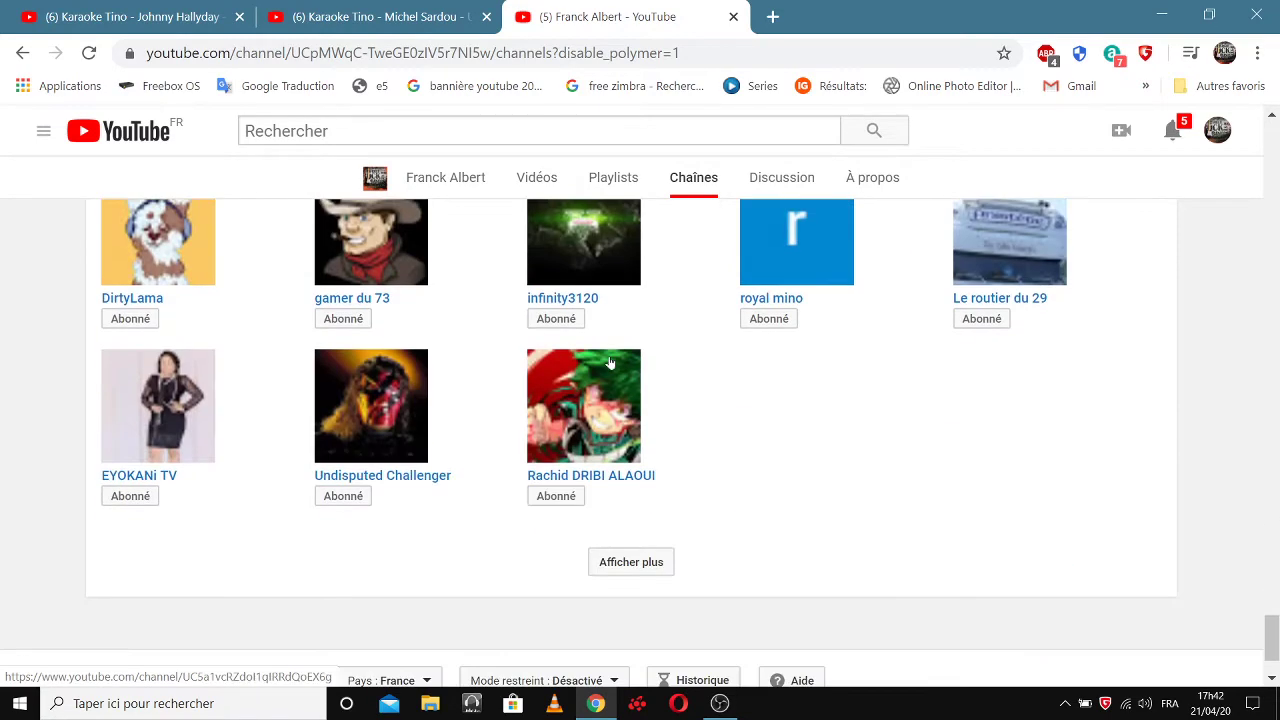
click(640, 562)
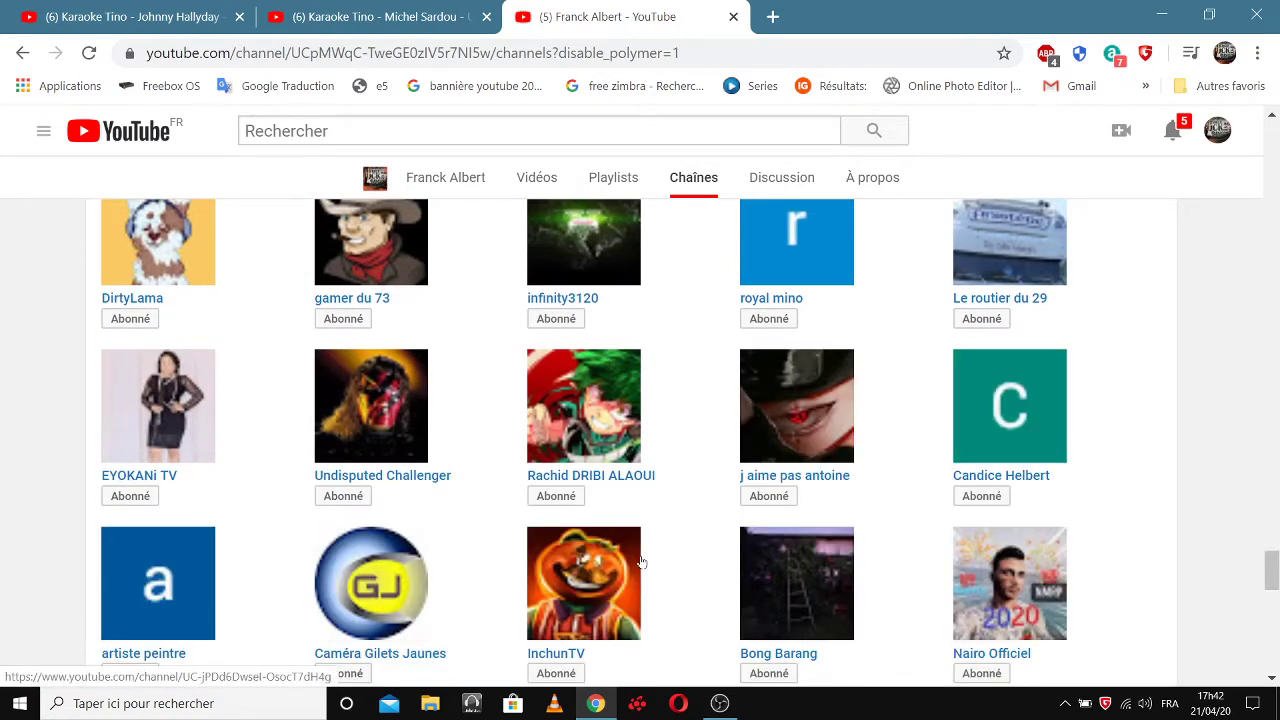
Look back over the subscription grid already loaded, between Ayzzox_ and HORS-ZONE Press.
scroll(641, 560, down, 15)
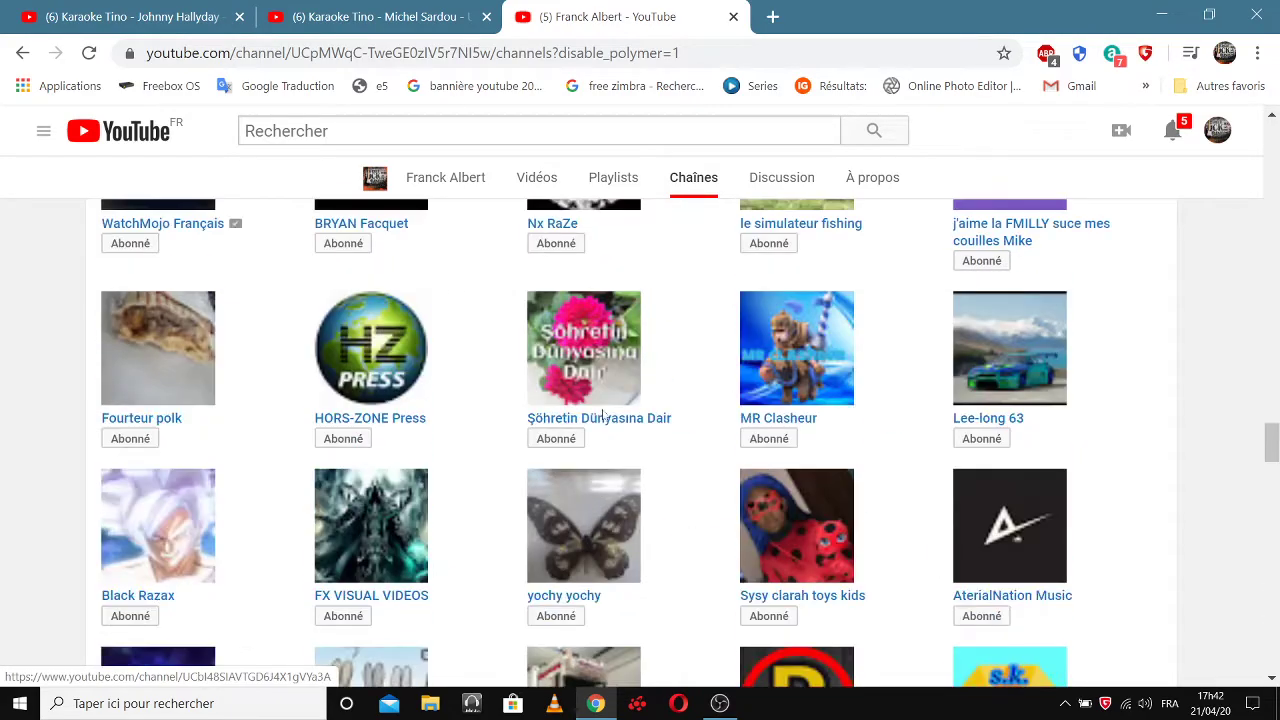
scroll(603, 413, down, 15)
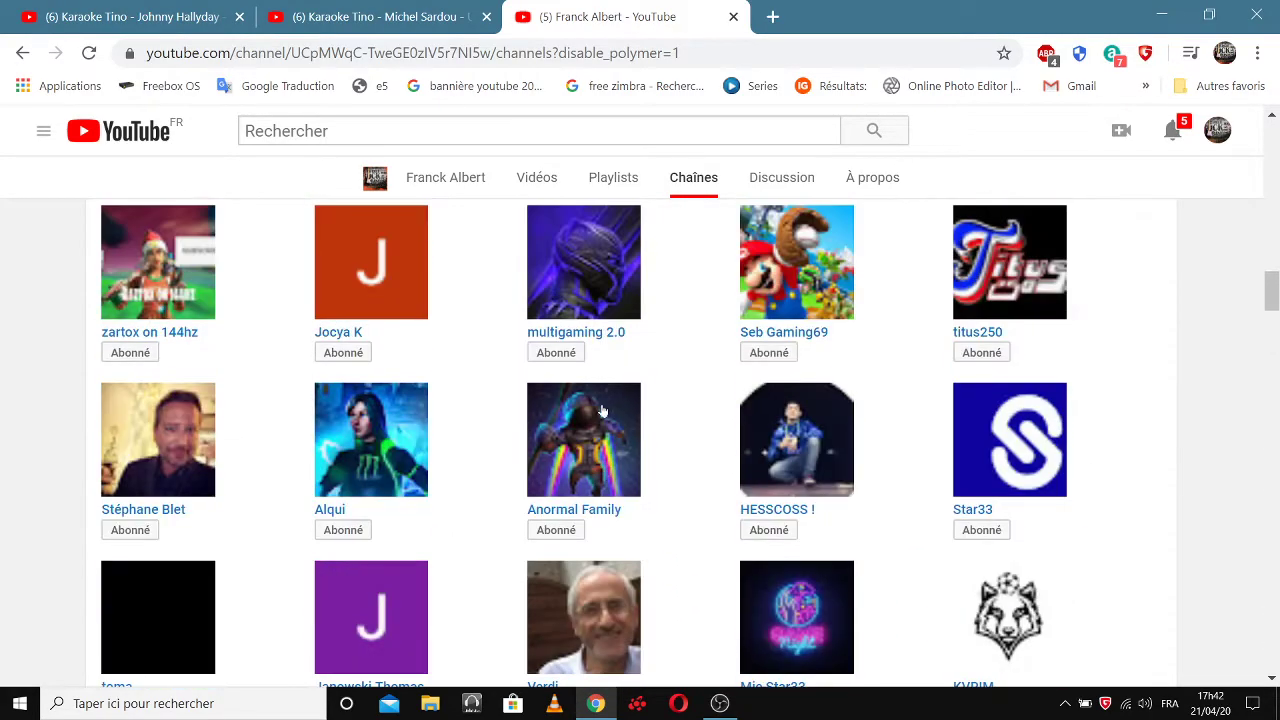
scroll(603, 413, down, 15)
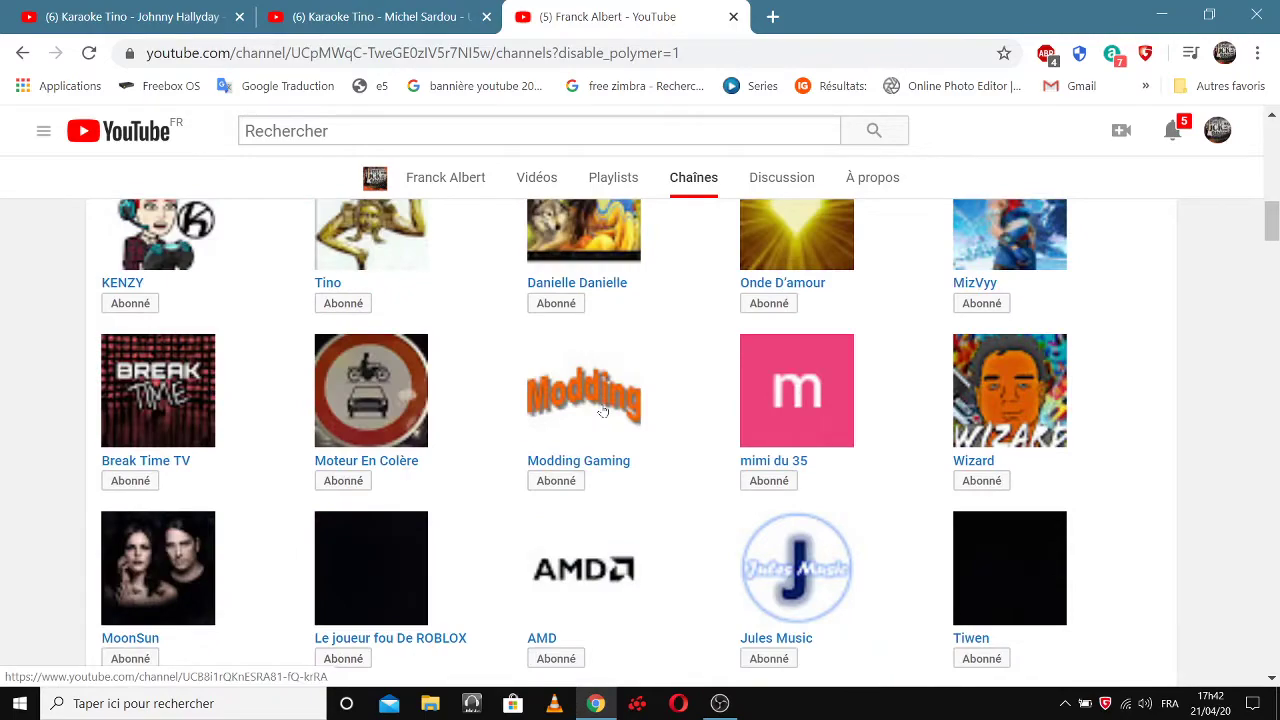
scroll(603, 413, up, 12)
scroll(603, 410, down, 8)
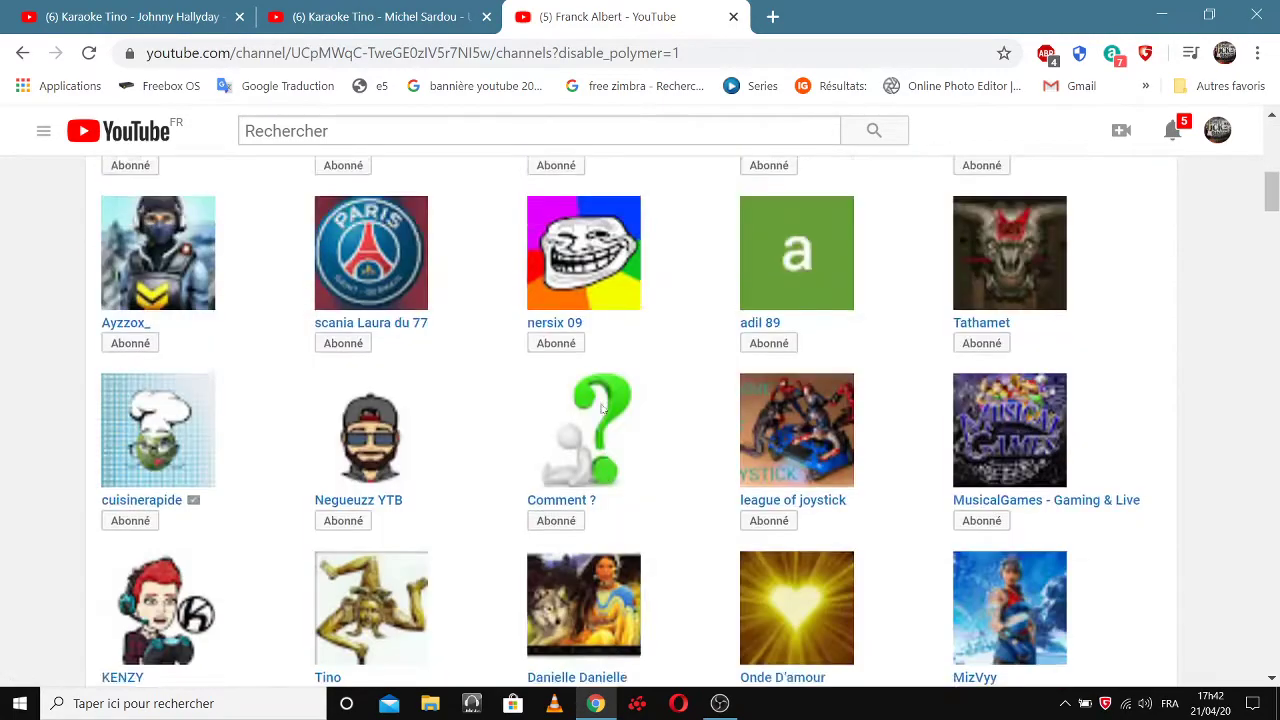
scroll(603, 410, down, 15)
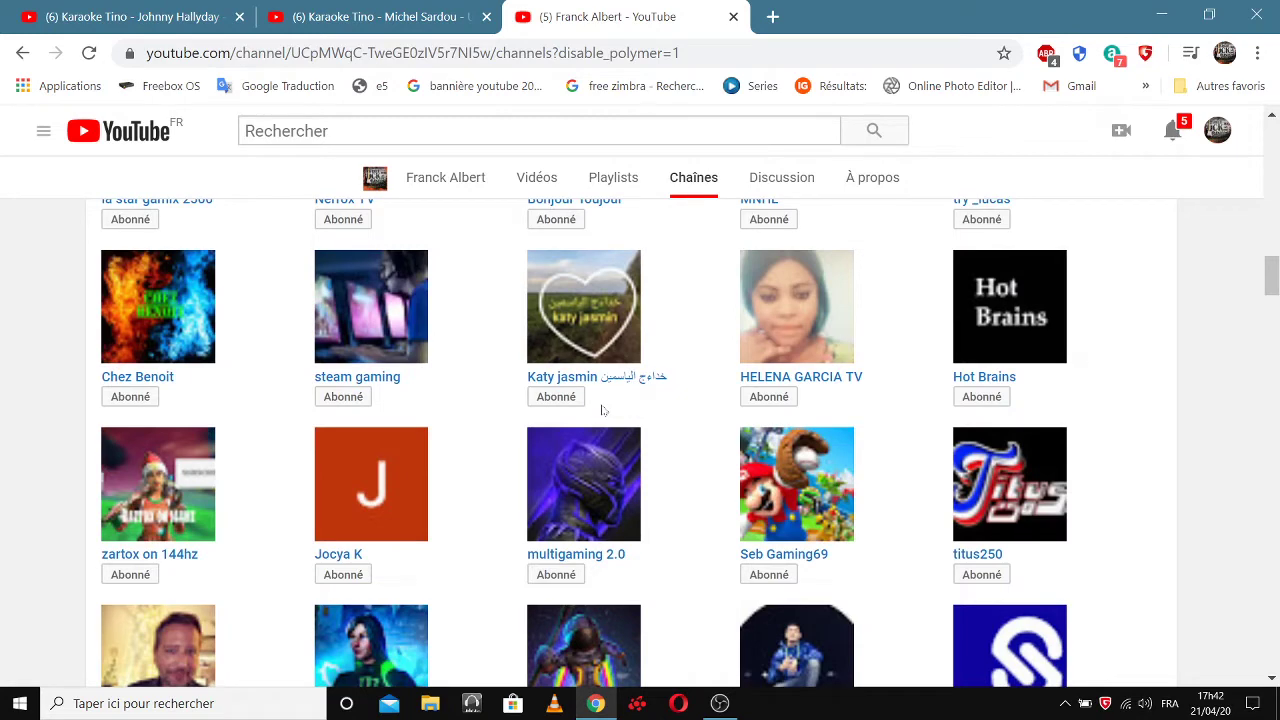
scroll(603, 401, down, 5)
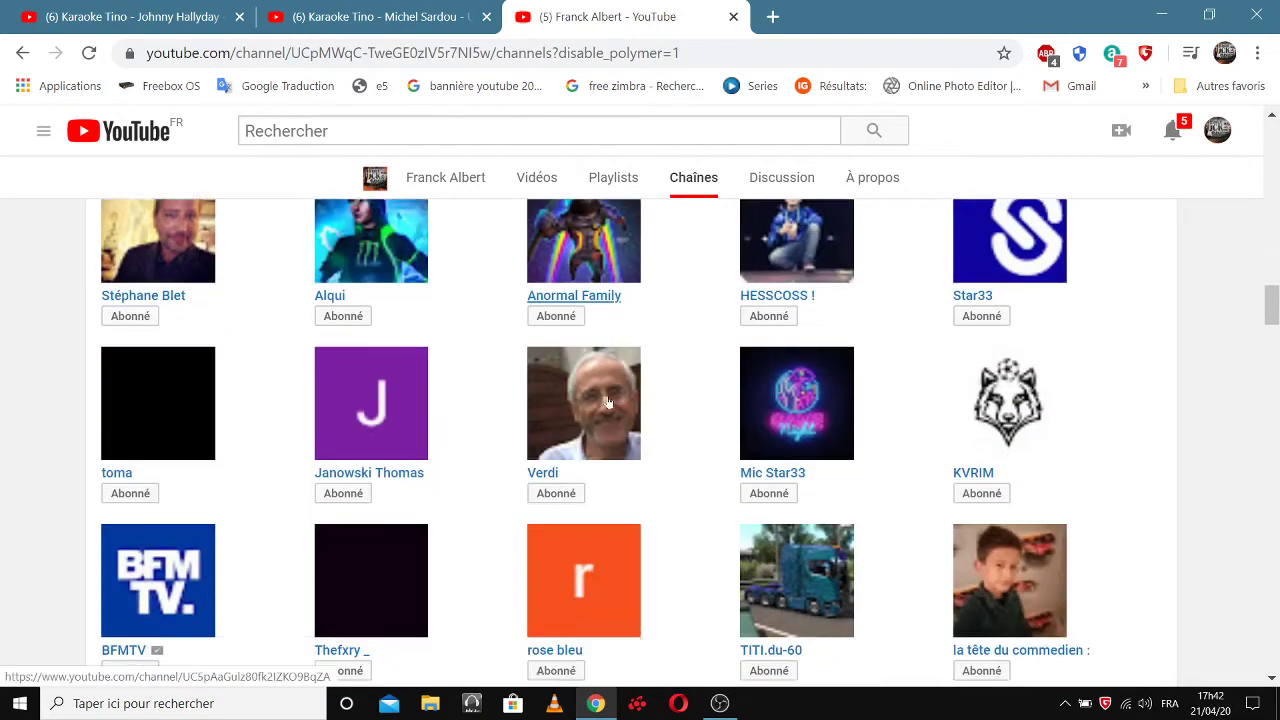
scroll(790, 345, down, 15)
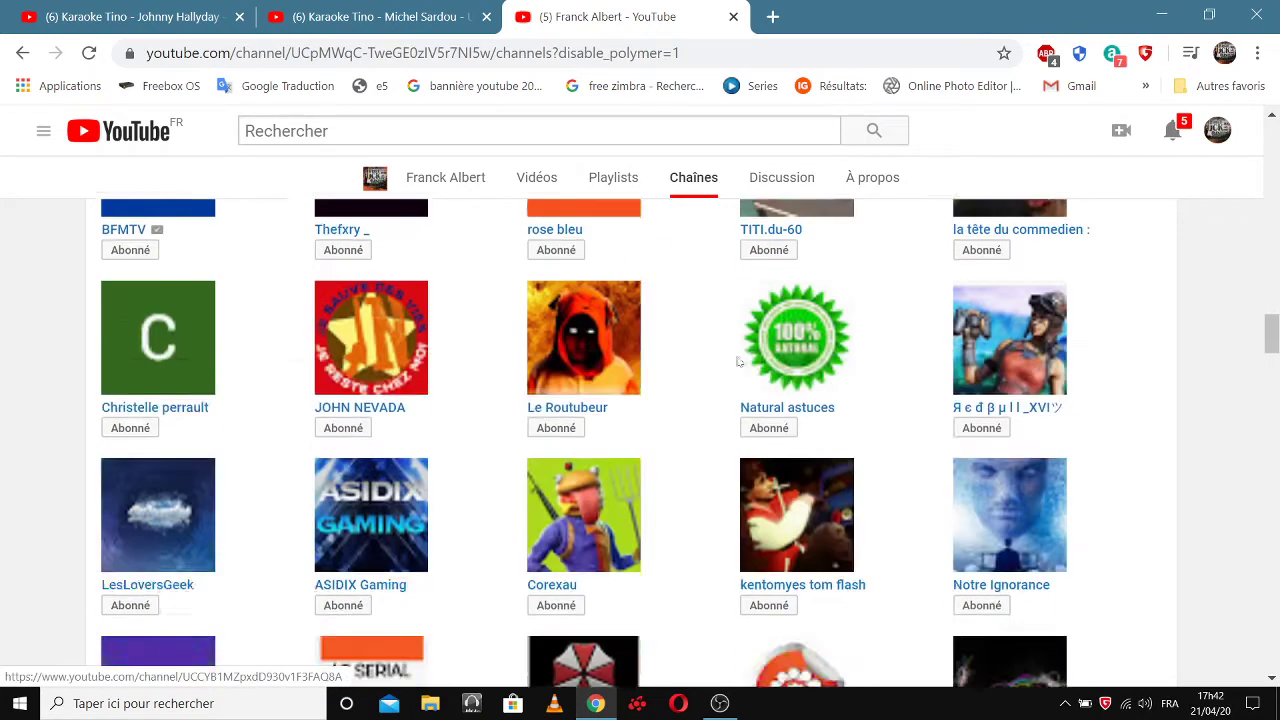
scroll(740, 362, down, 7)
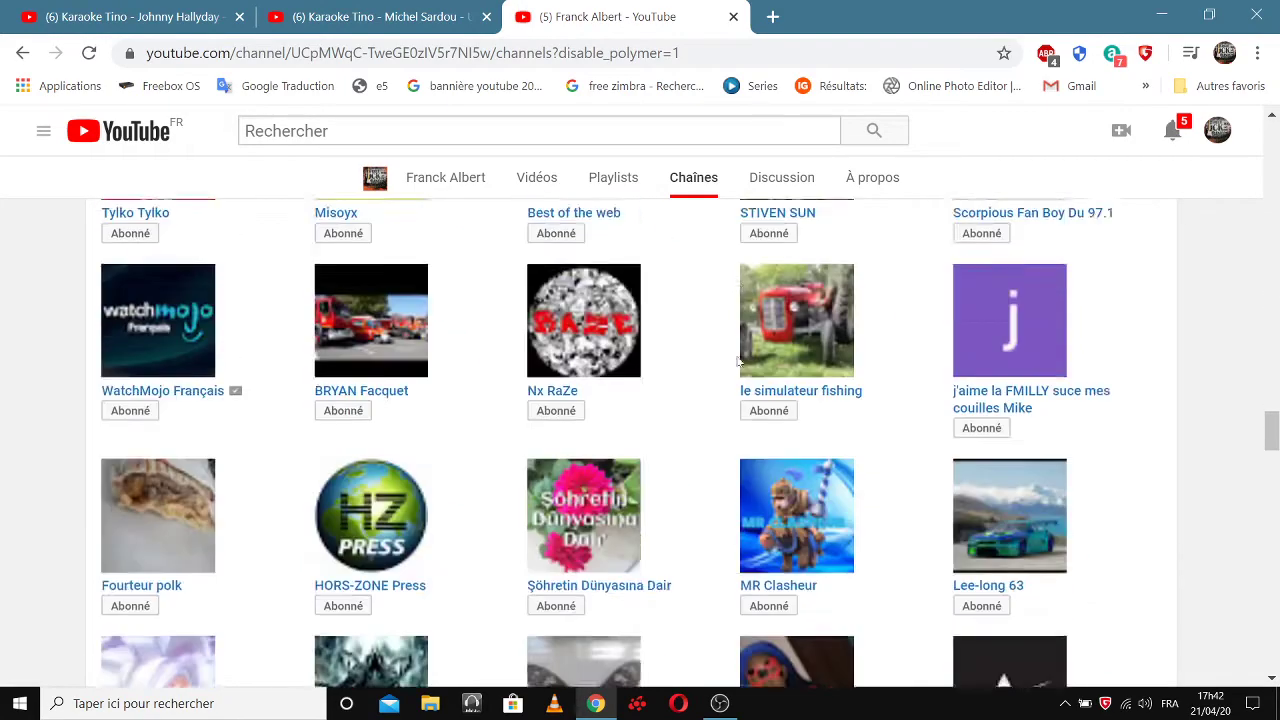
scroll(388, 270, up, 10)
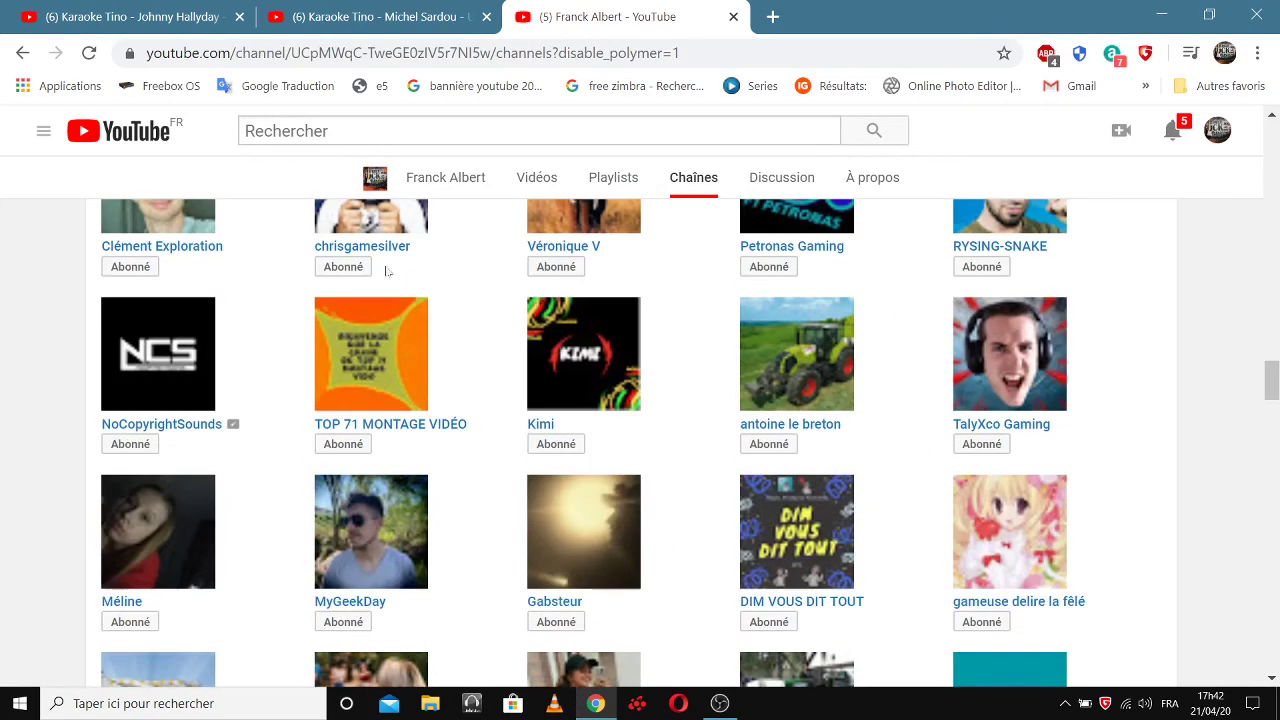
Return to the channel's home page and look over its banner and the Vidéos mises en ligne section.
click(23, 52)
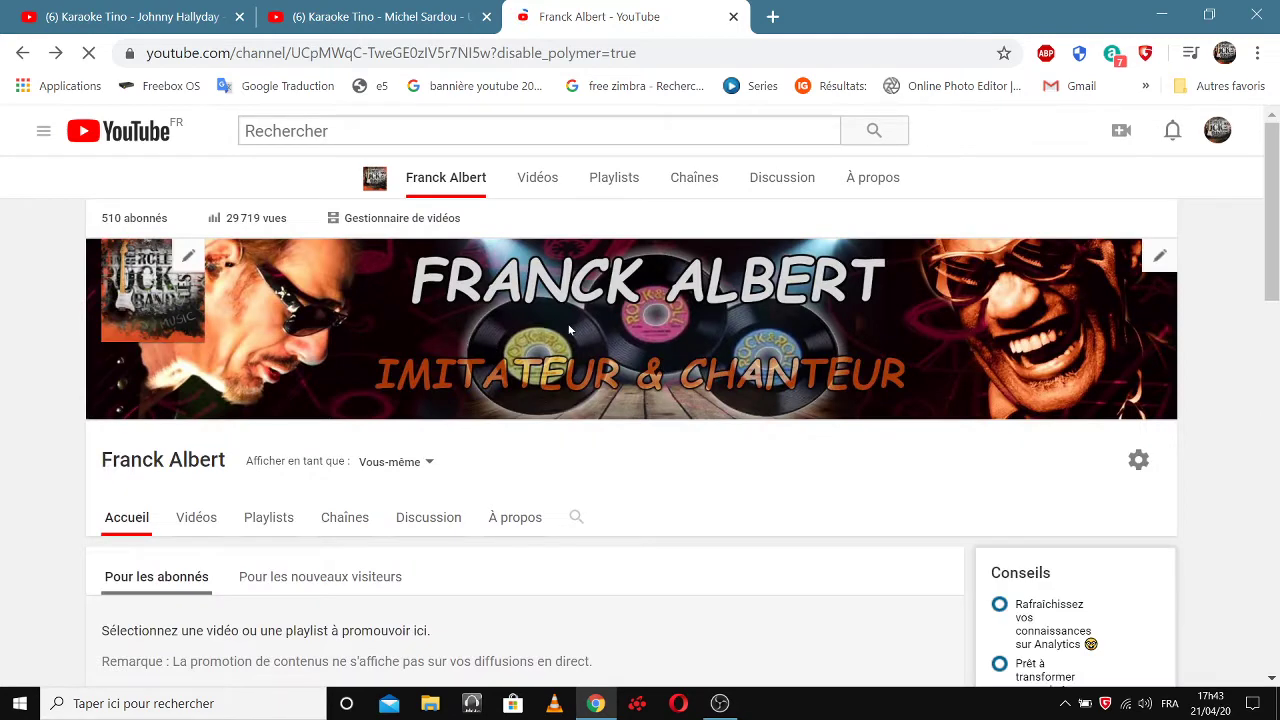
scroll(560, 325, down, 4)
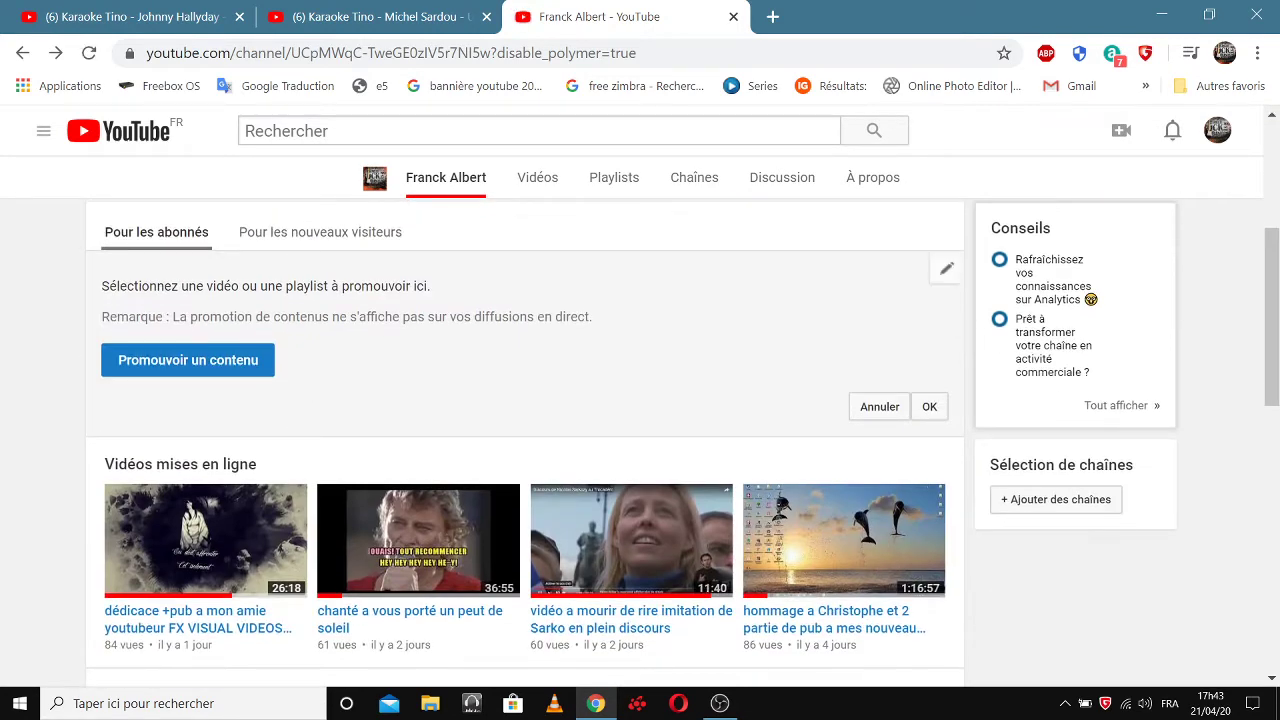
scroll(513, 305, up, 4)
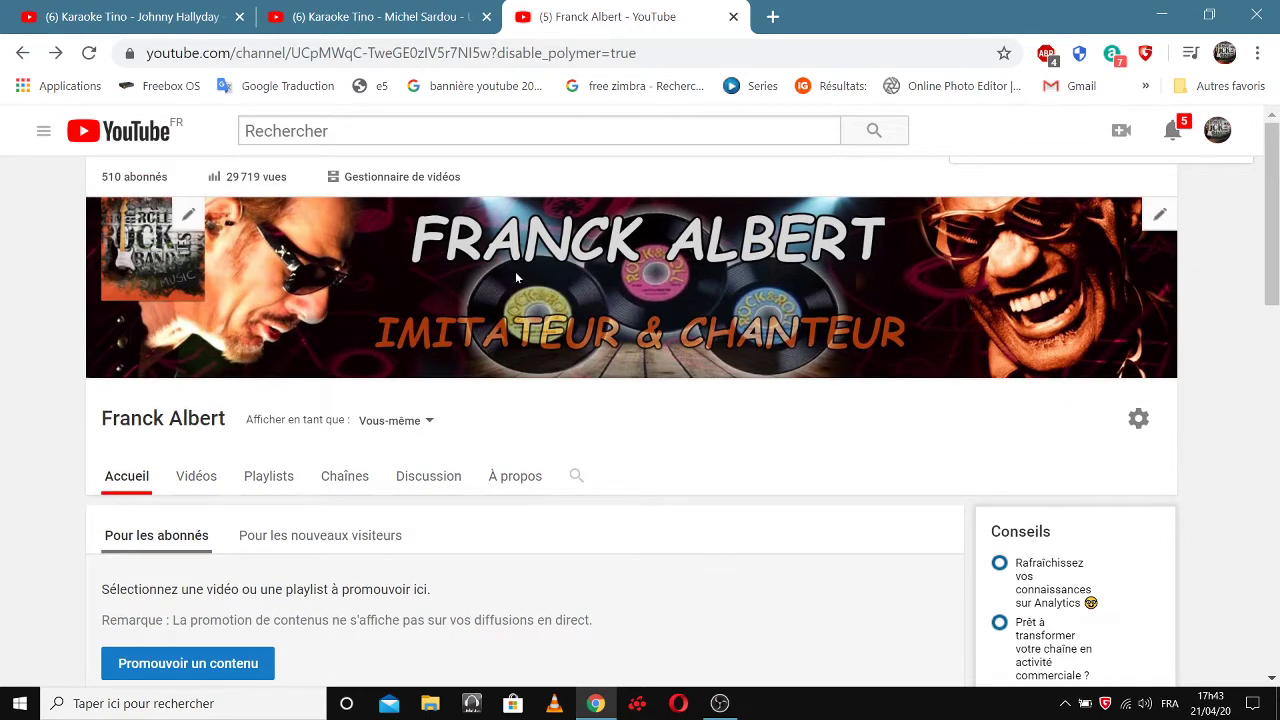
scroll(516, 278, down, 4)
scroll(514, 272, up, 4)
scroll(514, 272, down, 1)
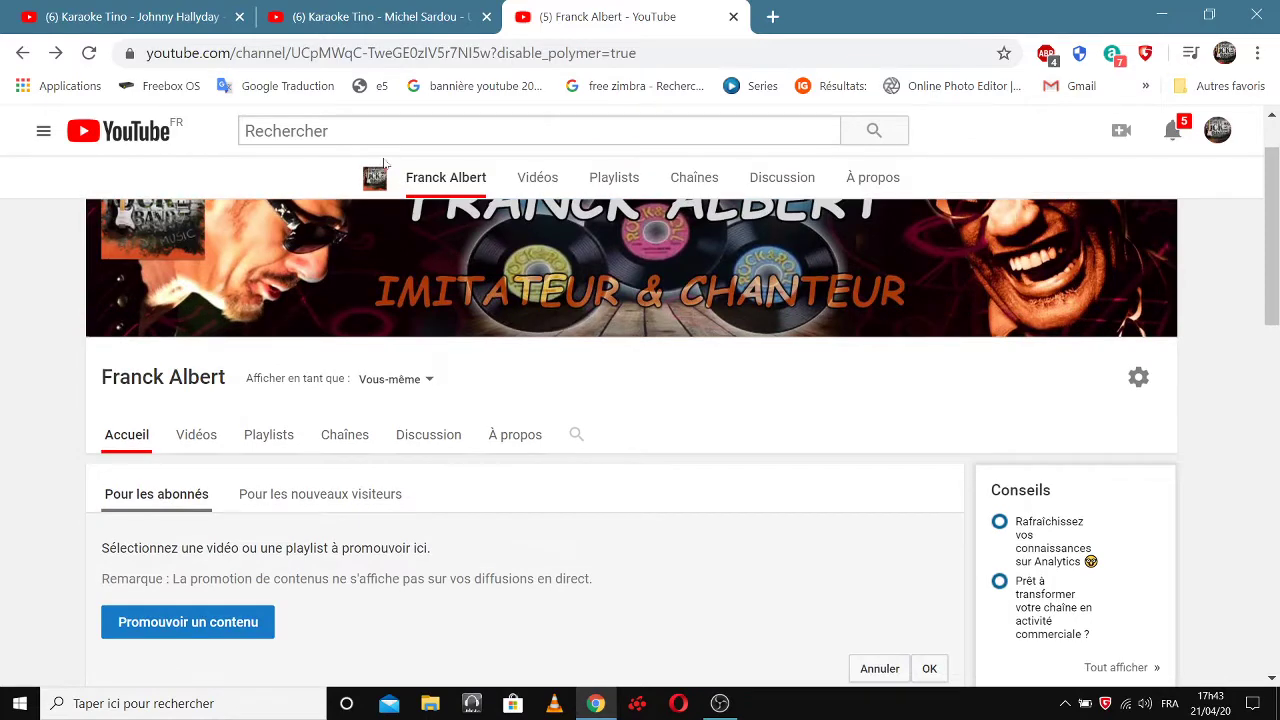
scroll(424, 296, up, 1)
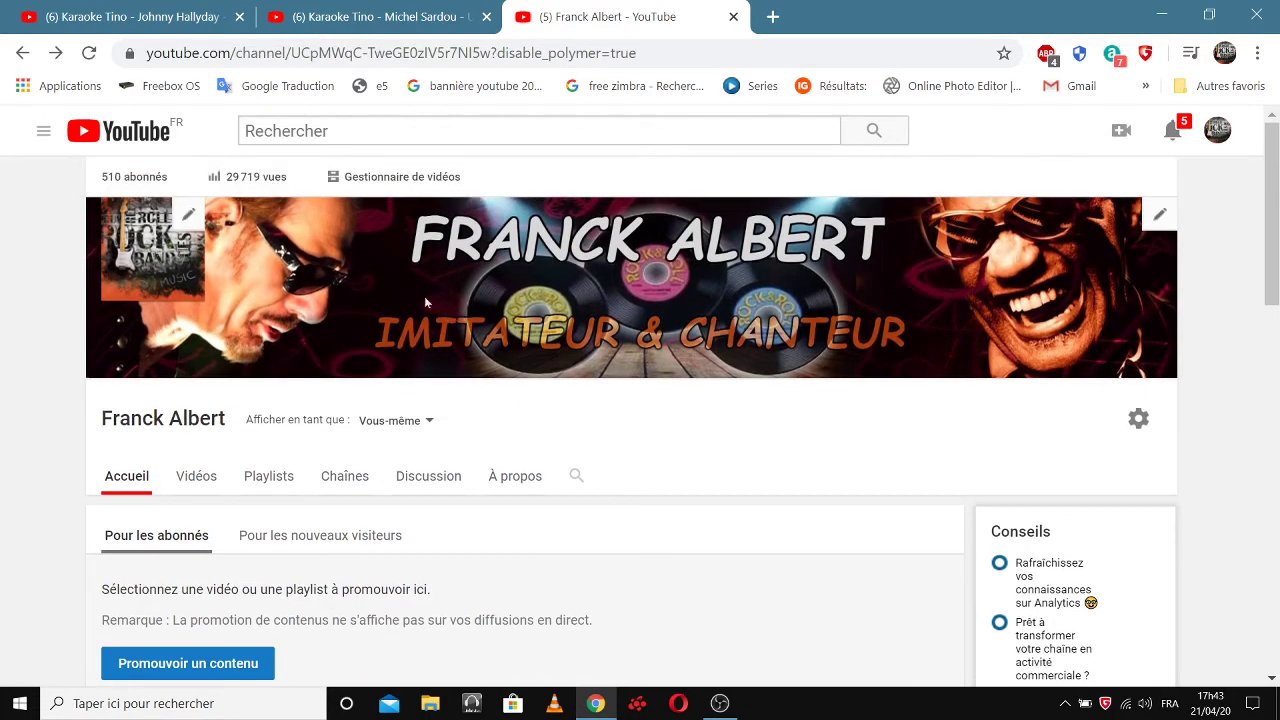
Open the channel's video manager in YouTube Studio and look through the uploaded videos and available Studio sections.
click(403, 178)
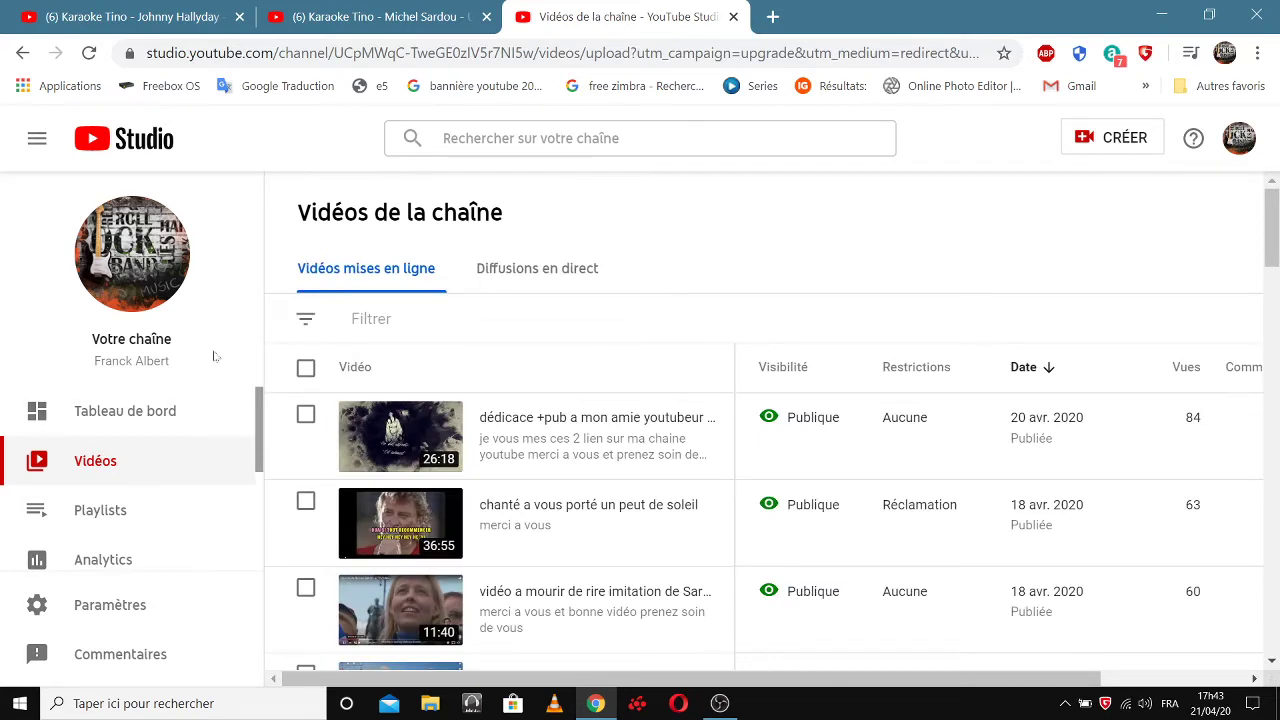
scroll(600, 450, down, 4)
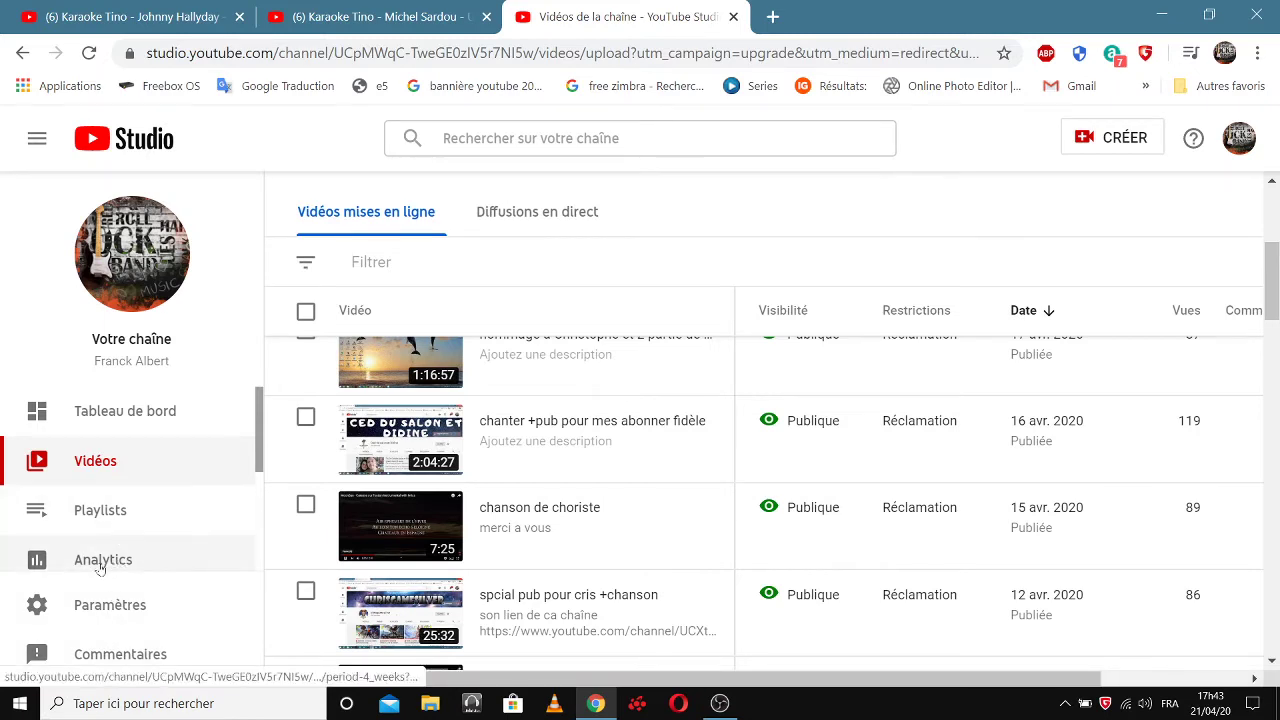
scroll(159, 559, down, 2)
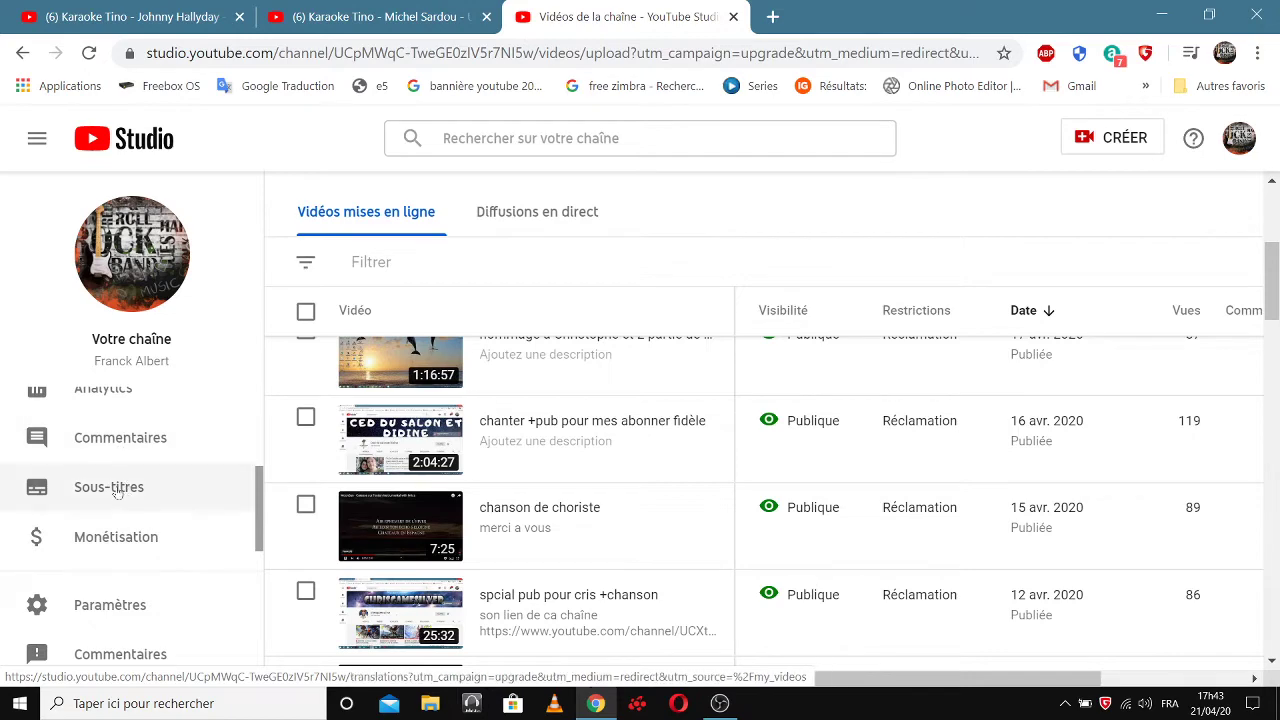
scroll(89, 415, up, 2)
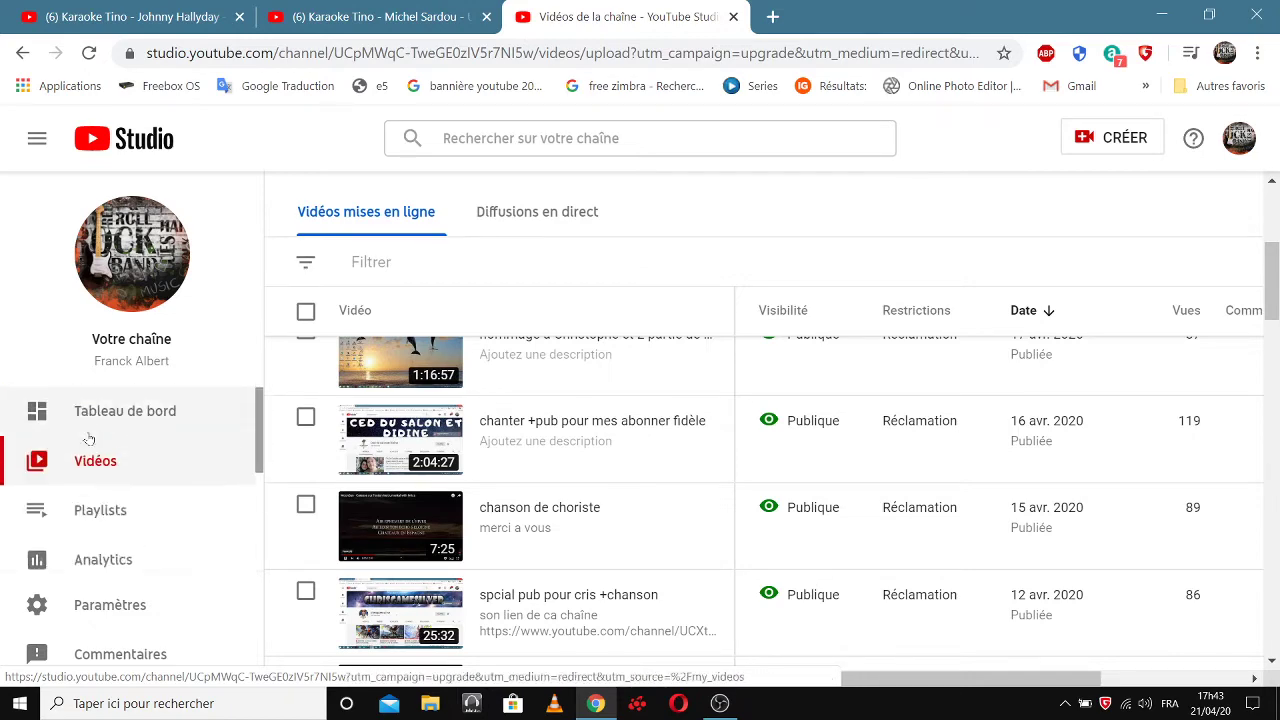
Review the channel's analytics overview for the last 28 days and open the detailed report of its most popular videos.
click(101, 563)
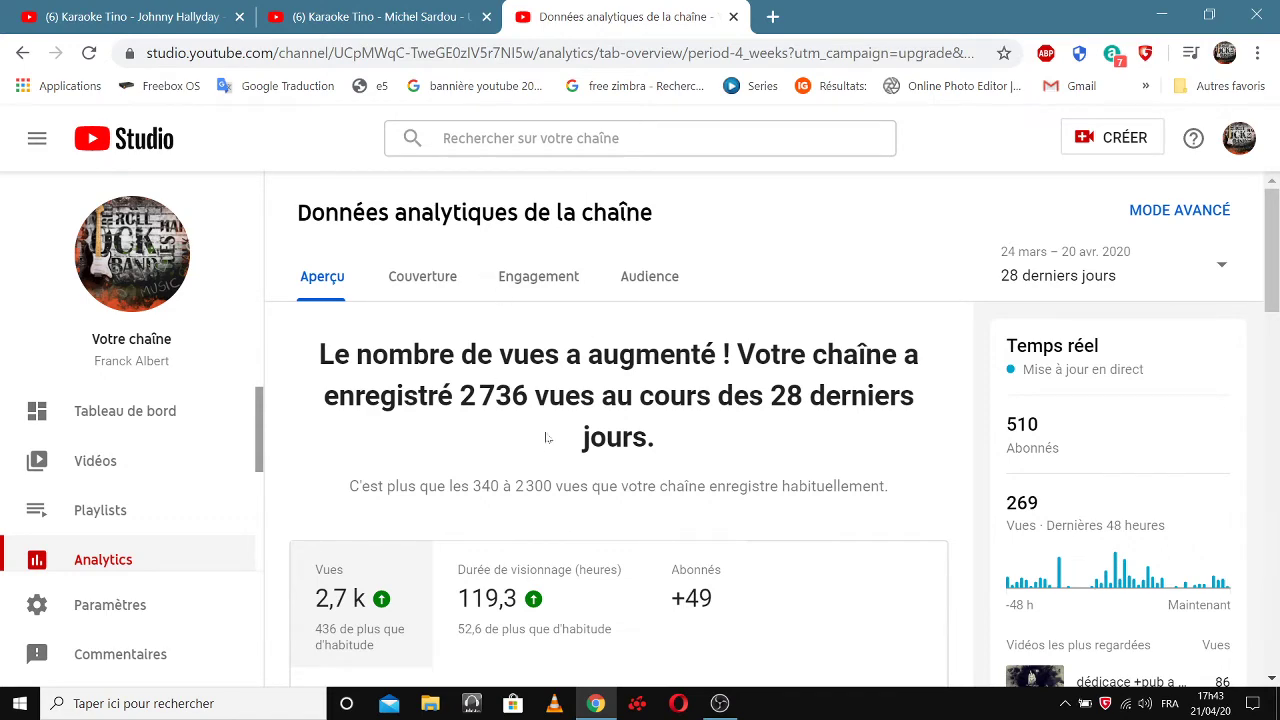
scroll(808, 330, down, 3)
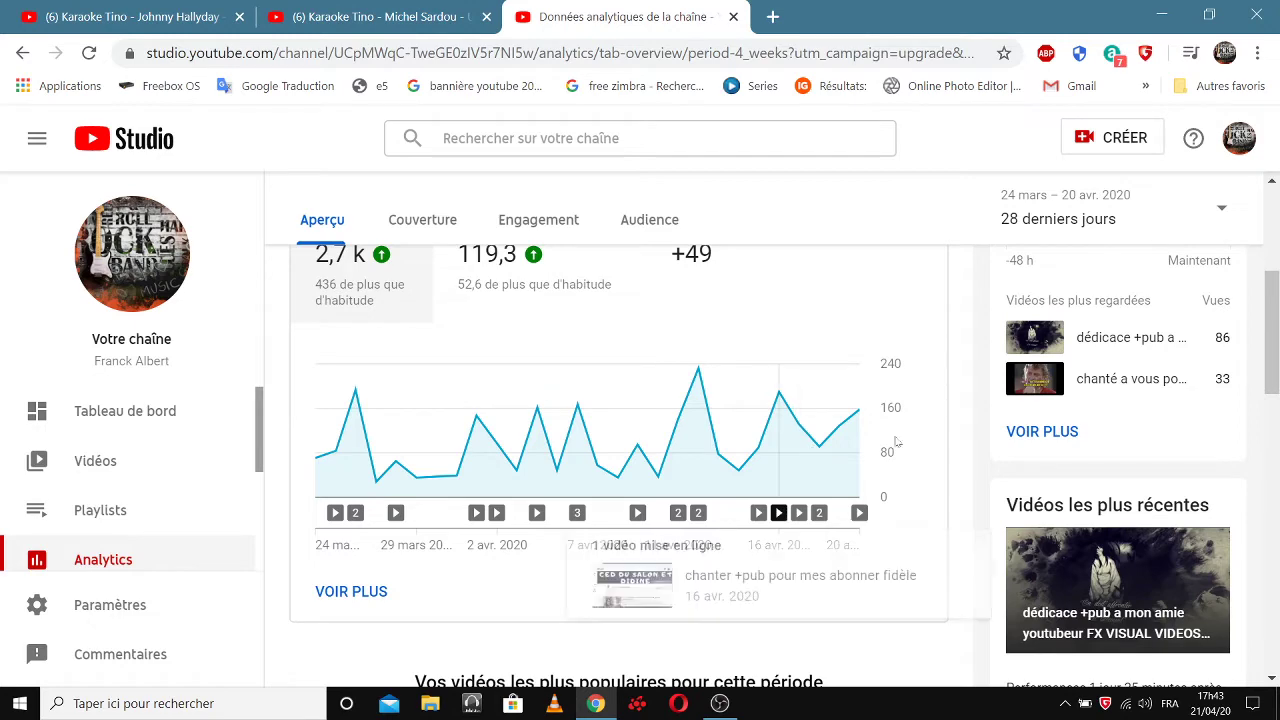
scroll(700, 330, down, 3)
scroll(699, 311, down, 7)
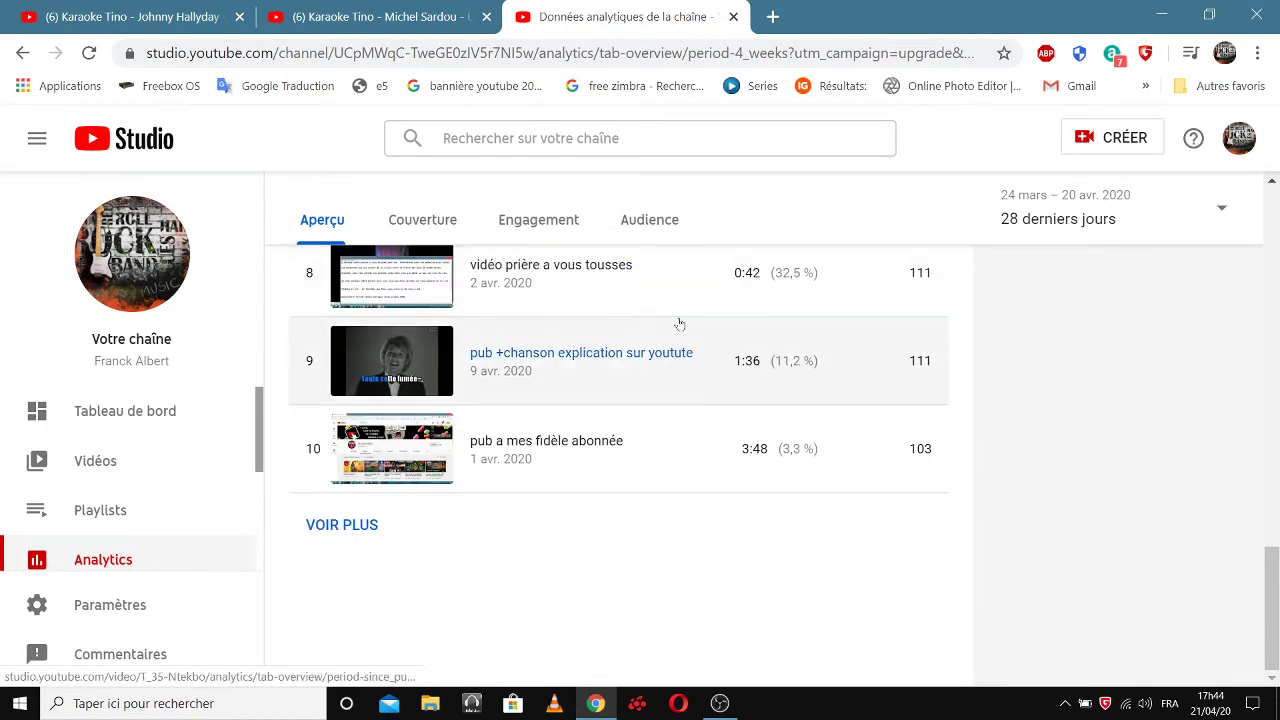
click(334, 527)
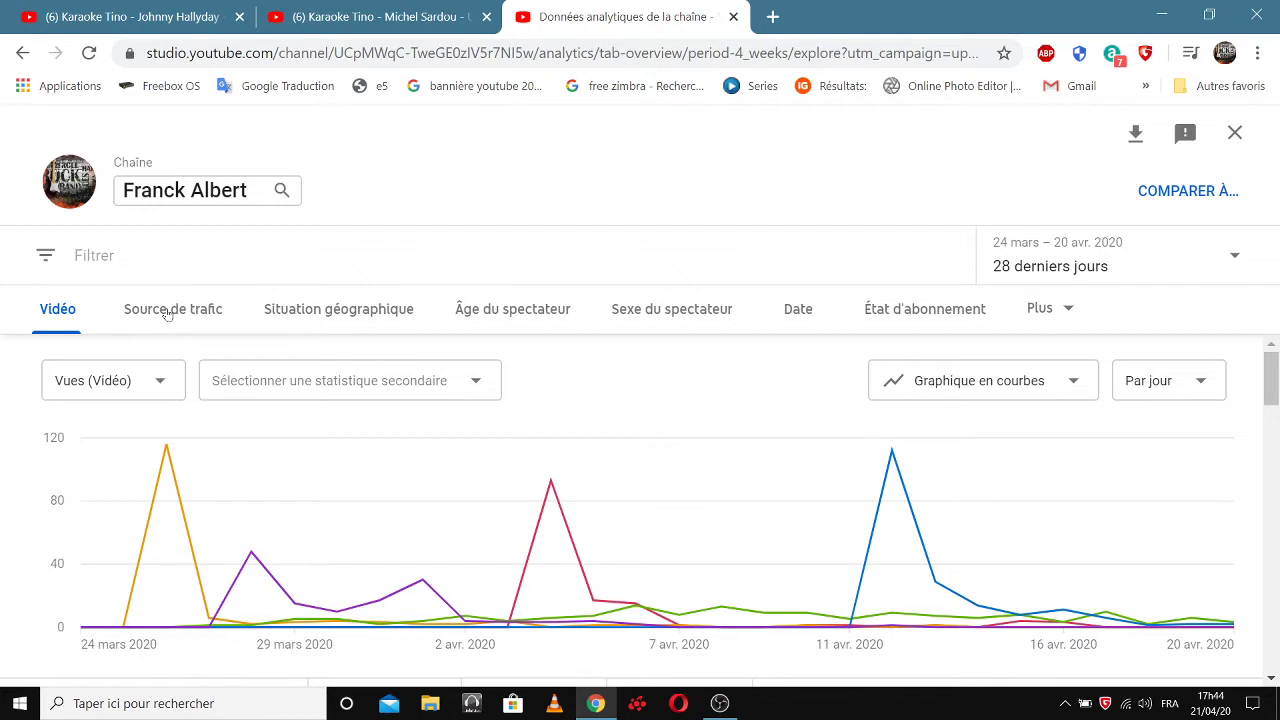
View the views by Source de trafic and examine the Situation géographique report's breakdown by country.
click(167, 311)
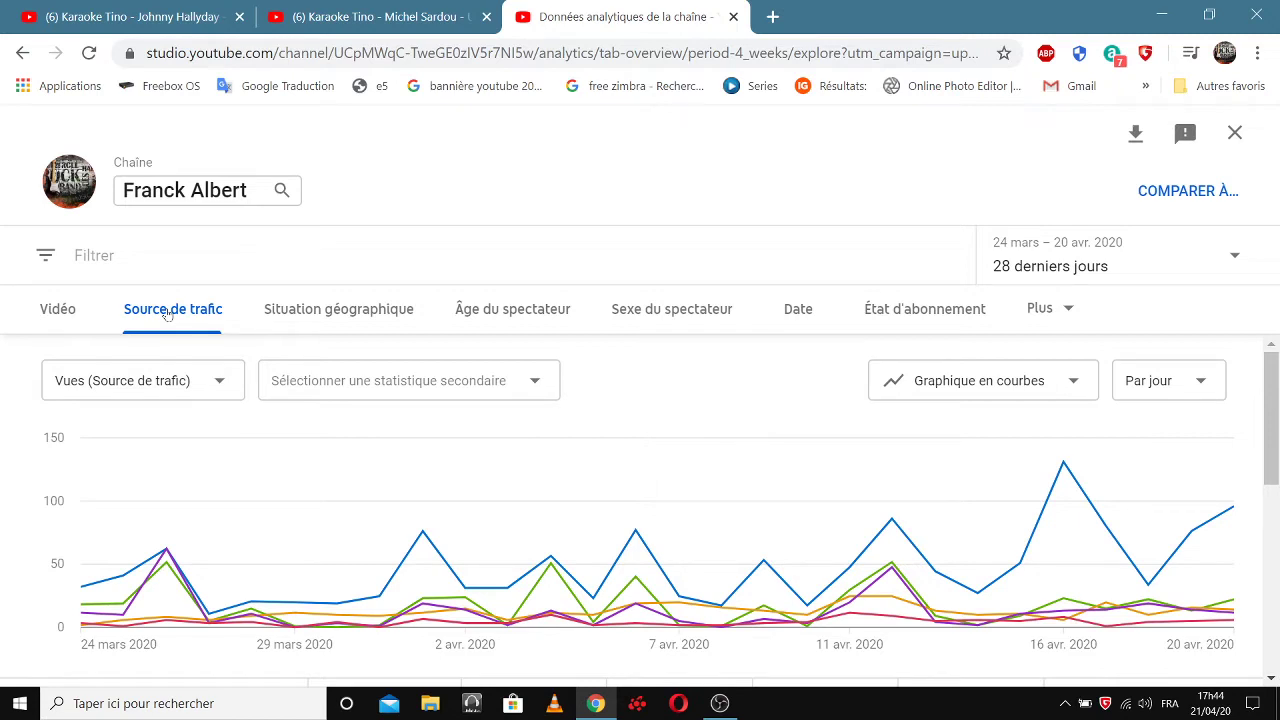
click(347, 313)
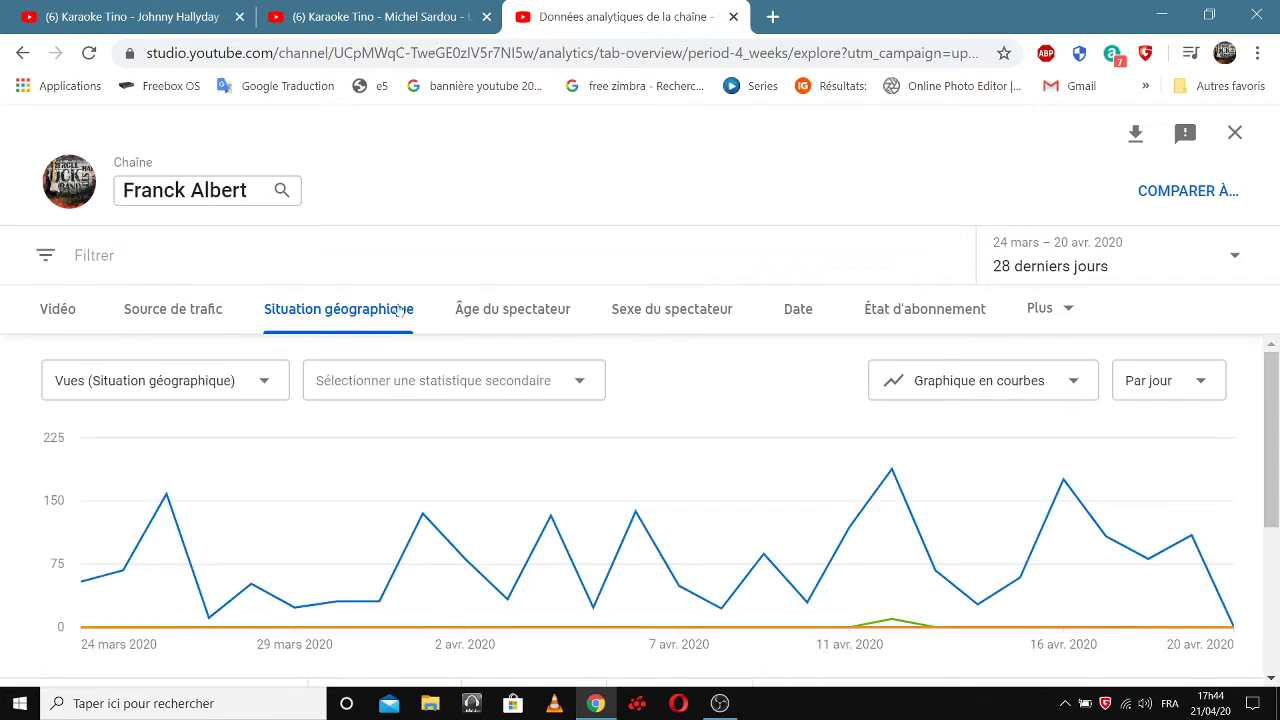
scroll(760, 348, down, 2)
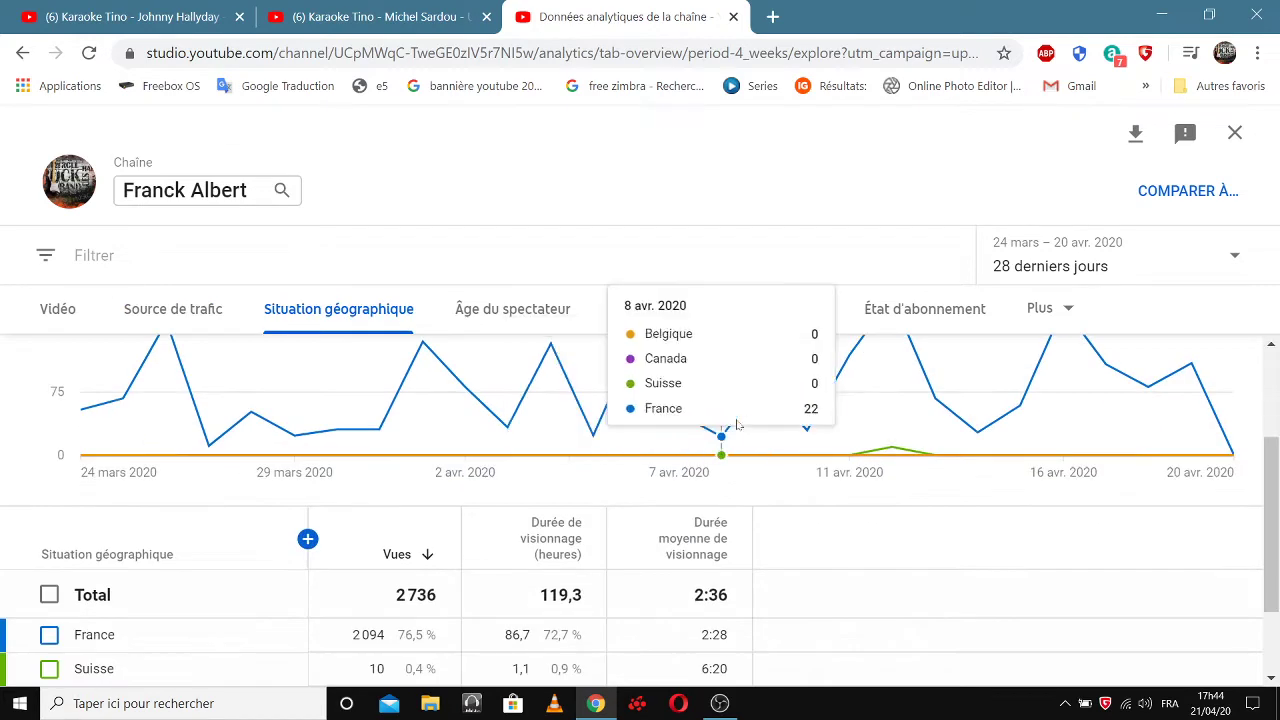
scroll(835, 451, down, 1)
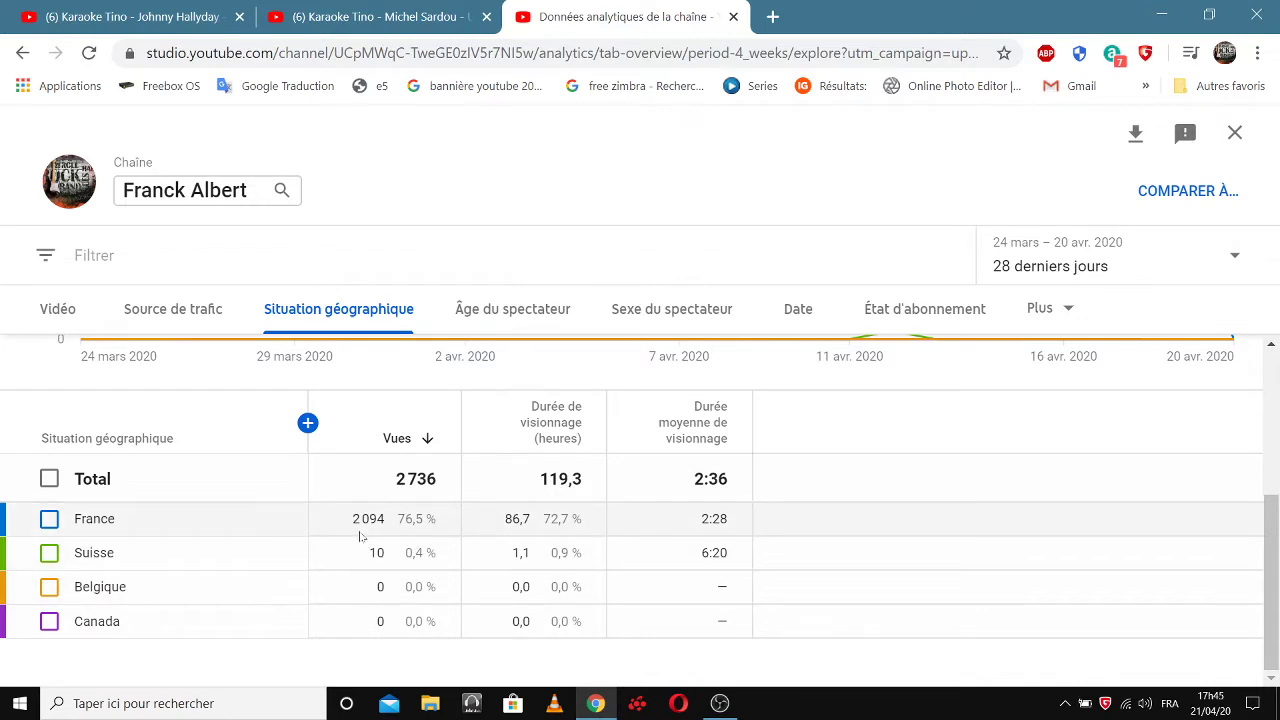
Examine the Âge du spectateur report, comparing the age group chart with its table.
click(531, 318)
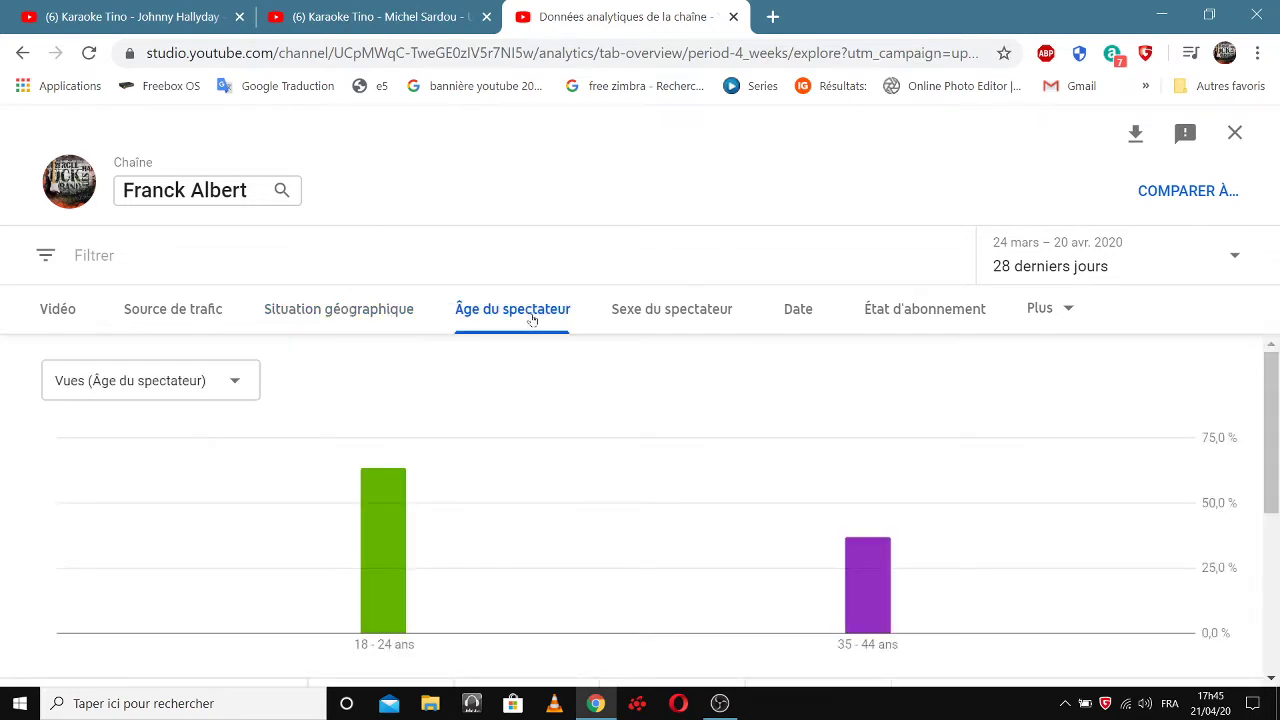
scroll(623, 403, down, 4)
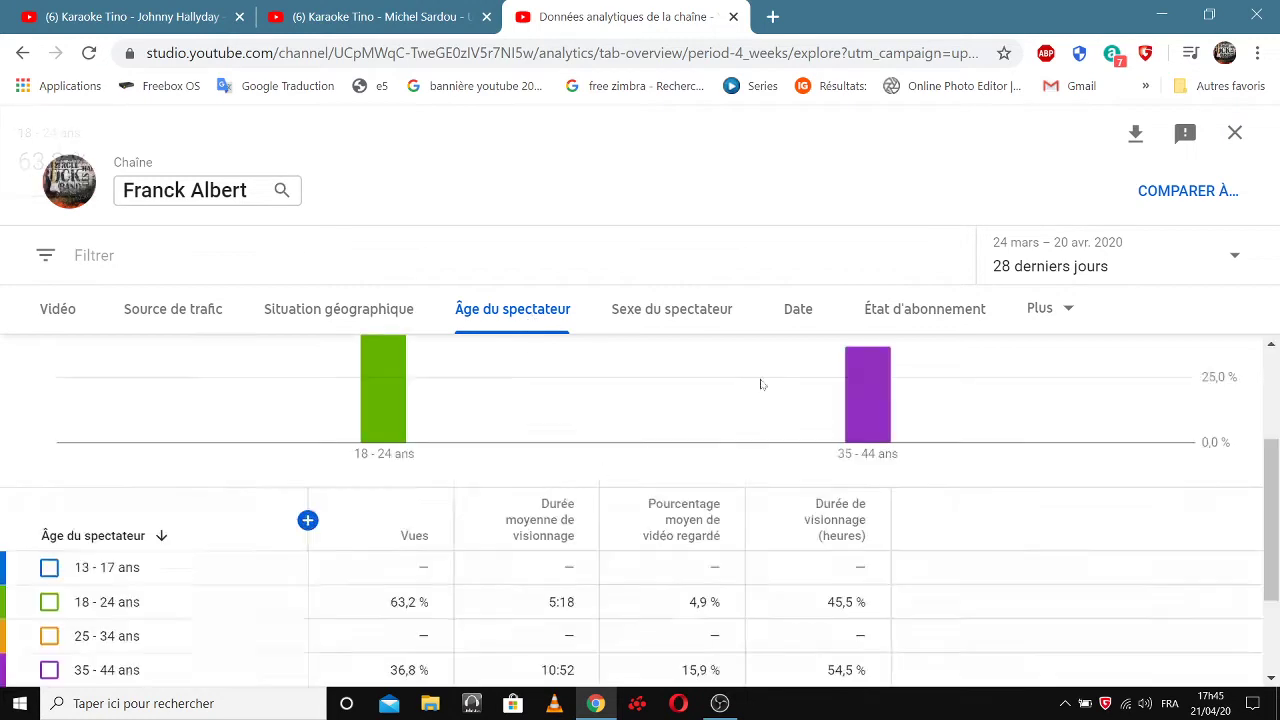
scroll(623, 540, up, 2)
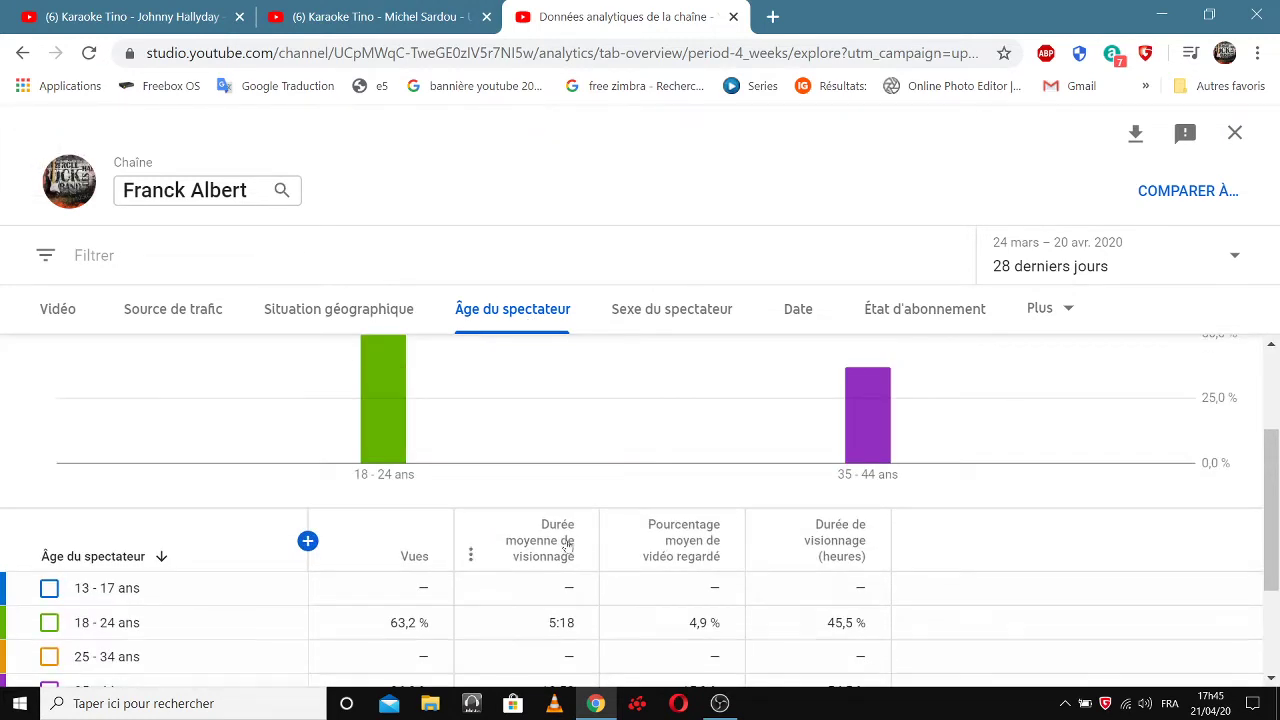
mouse_move(545, 541)
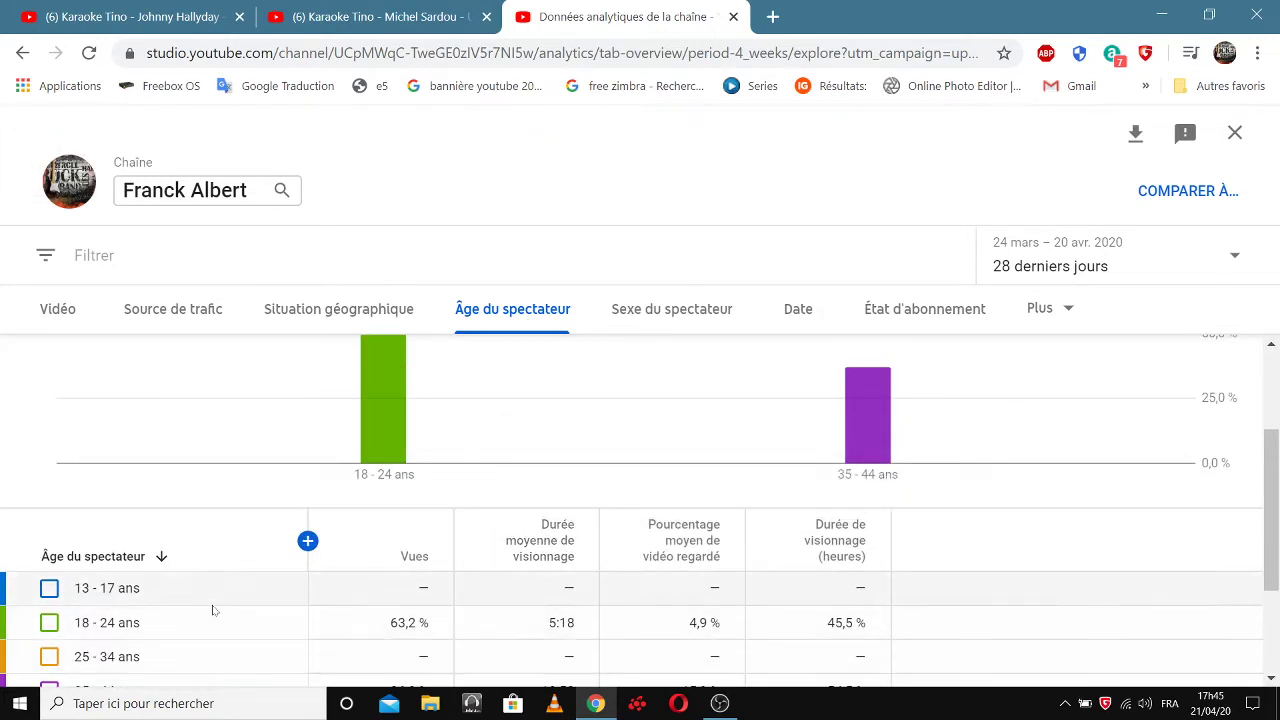
scroll(237, 592, up, 2)
scroll(237, 592, down, 2)
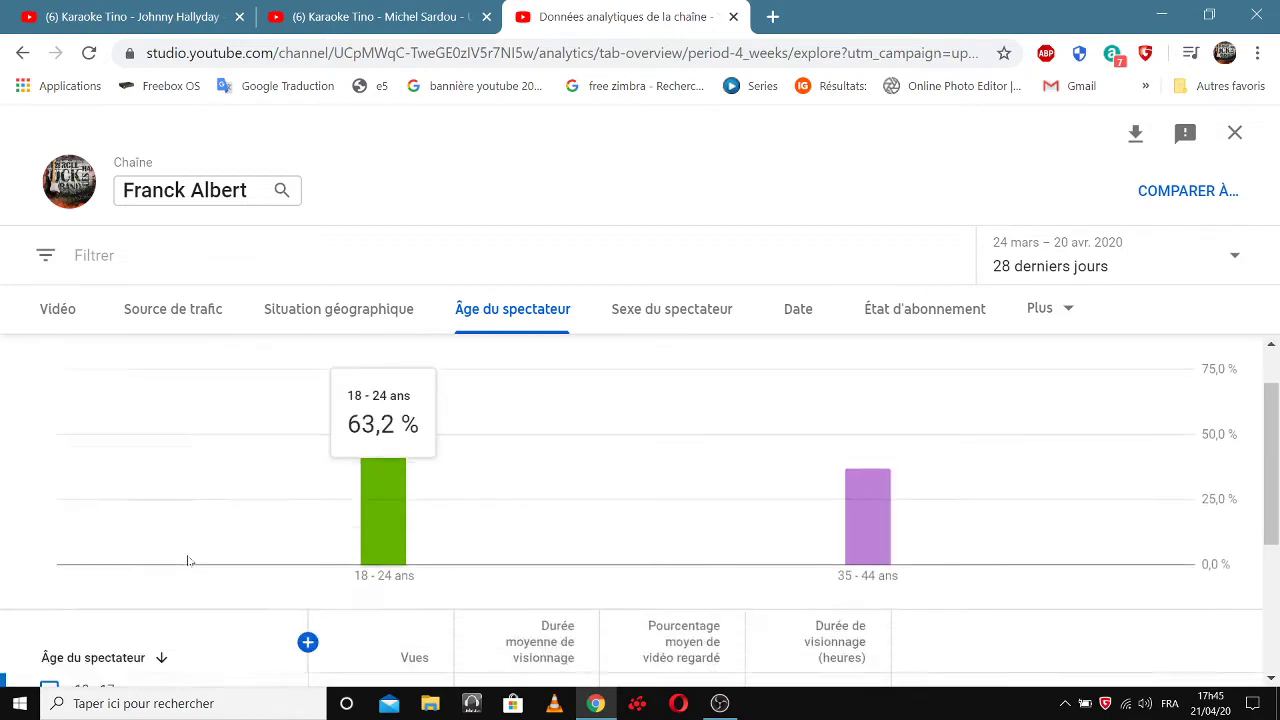
Finish reading the Âge du spectateur table and examine the Sexe du spectateur report's chart and table for Homme and Femme.
scroll(142, 578, down, 2)
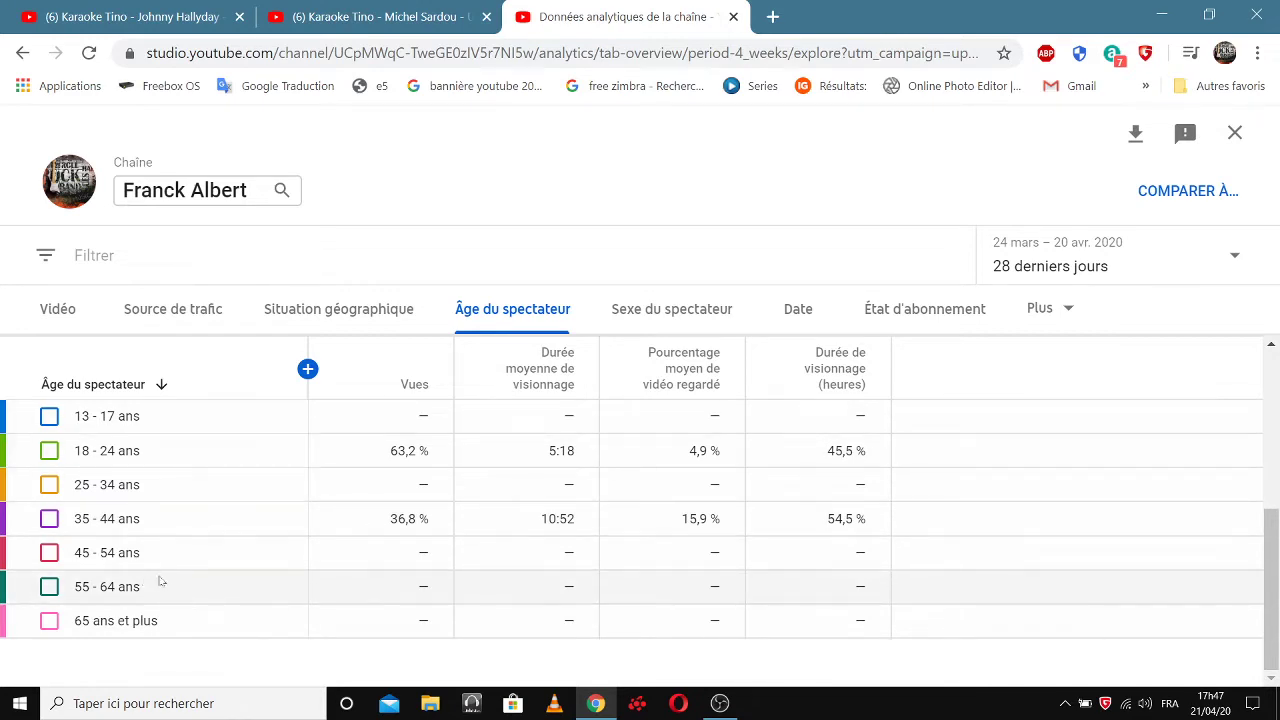
click(650, 313)
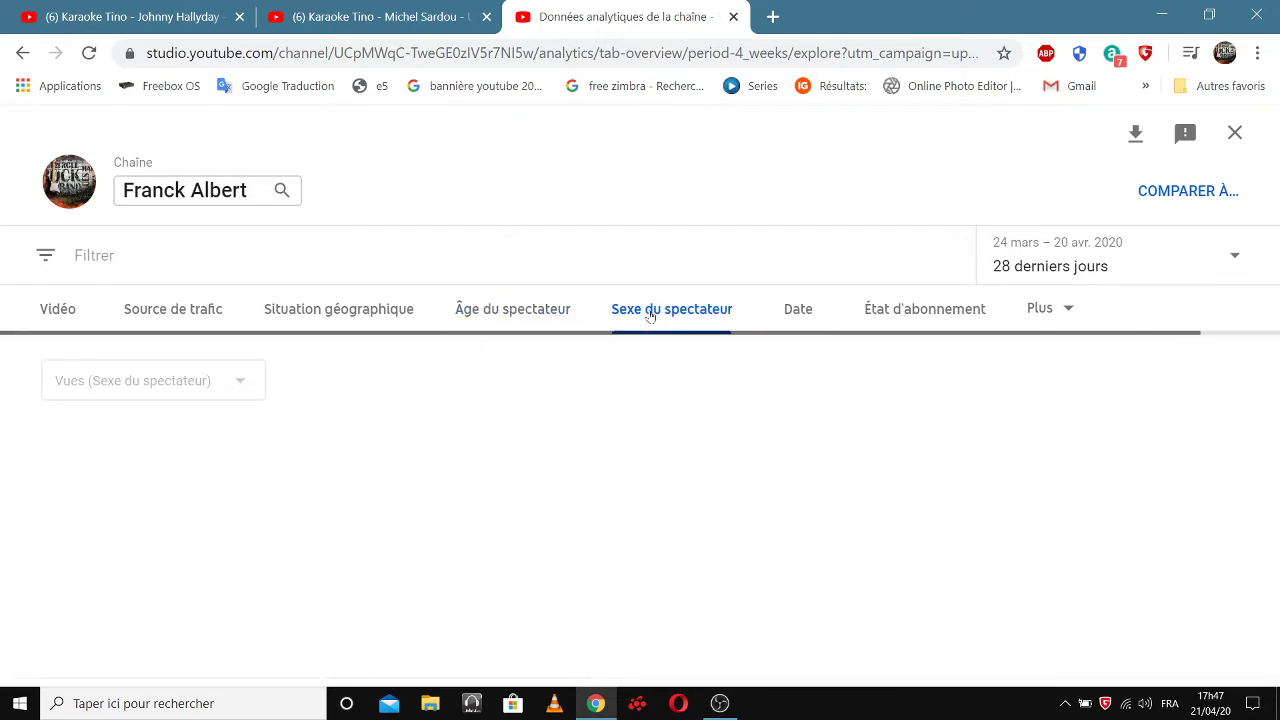
mouse_move(597, 460)
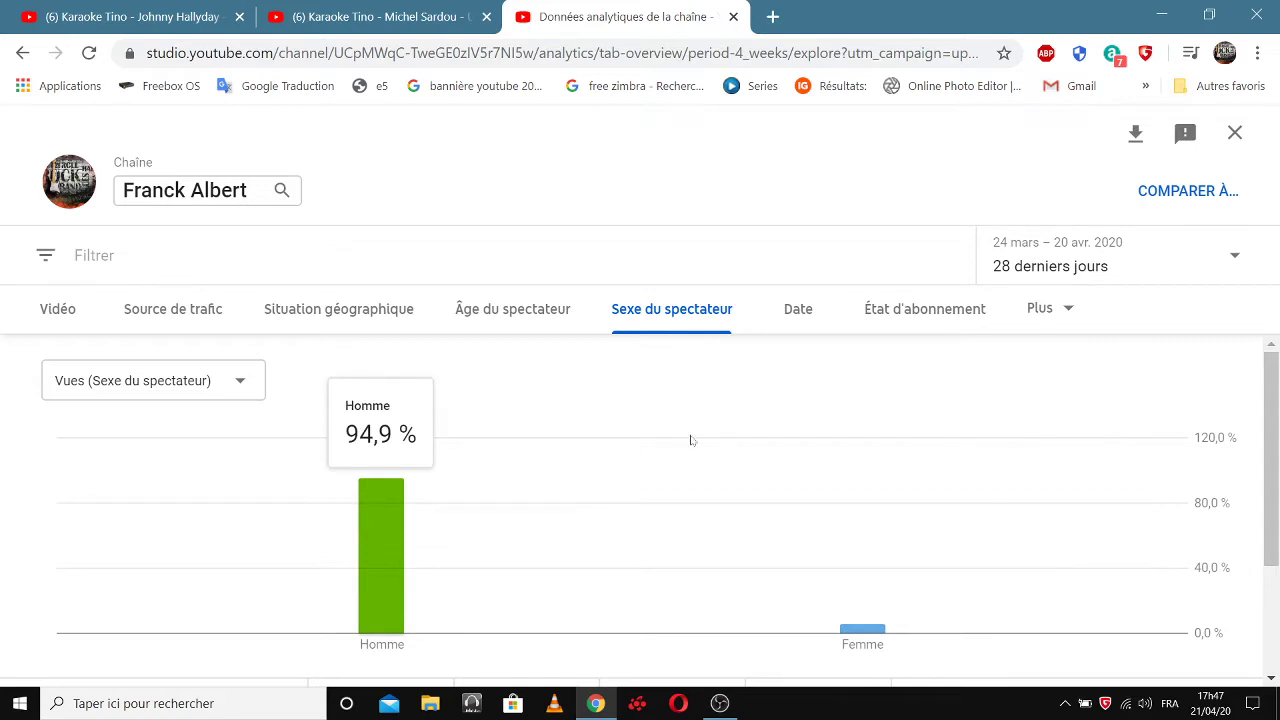
scroll(689, 440, down, 2)
mouse_move(855, 435)
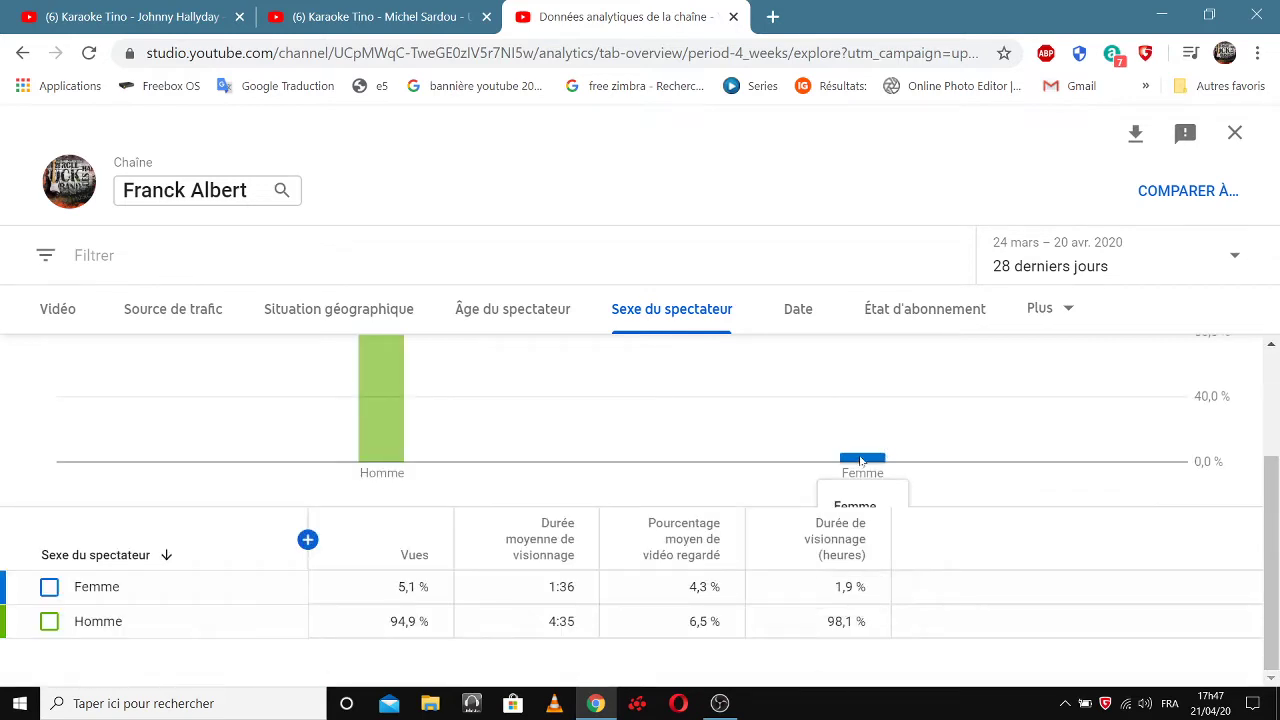
scroll(790, 415, up, 2)
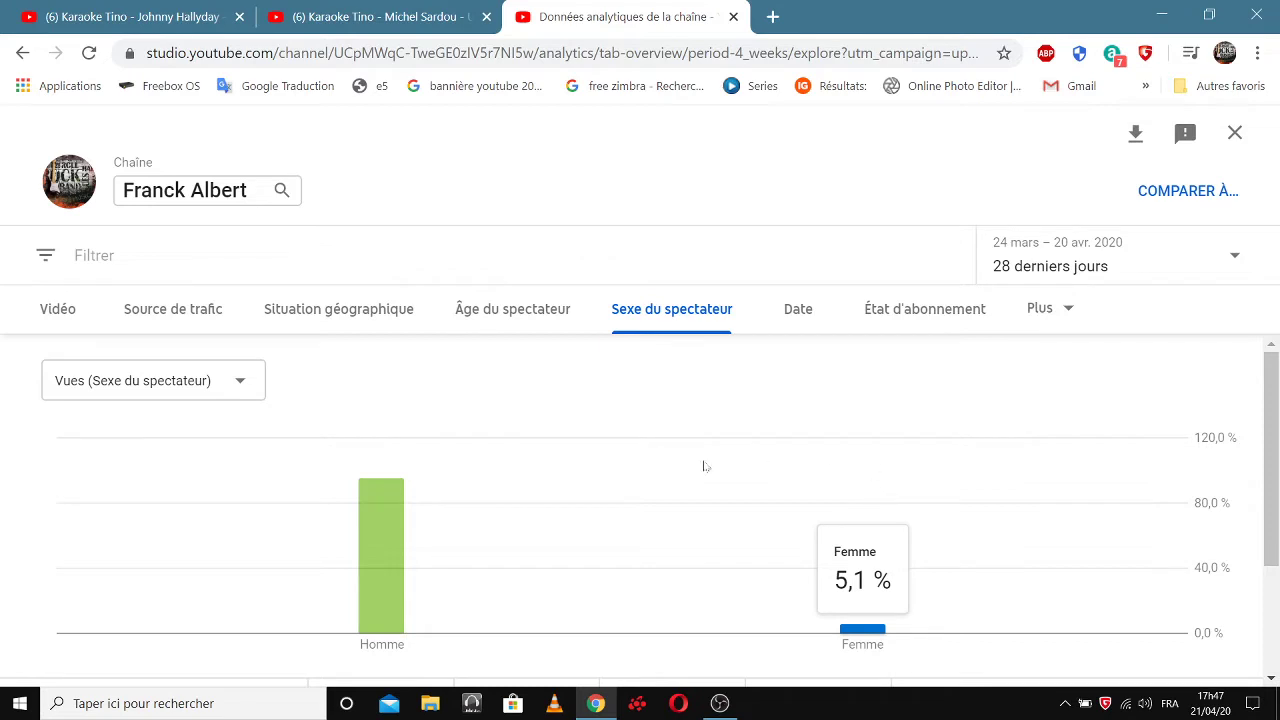
mouse_move(358, 574)
mouse_move(870, 638)
View the Date report of channel views and check its available time intervals, keeping Par jour.
click(790, 311)
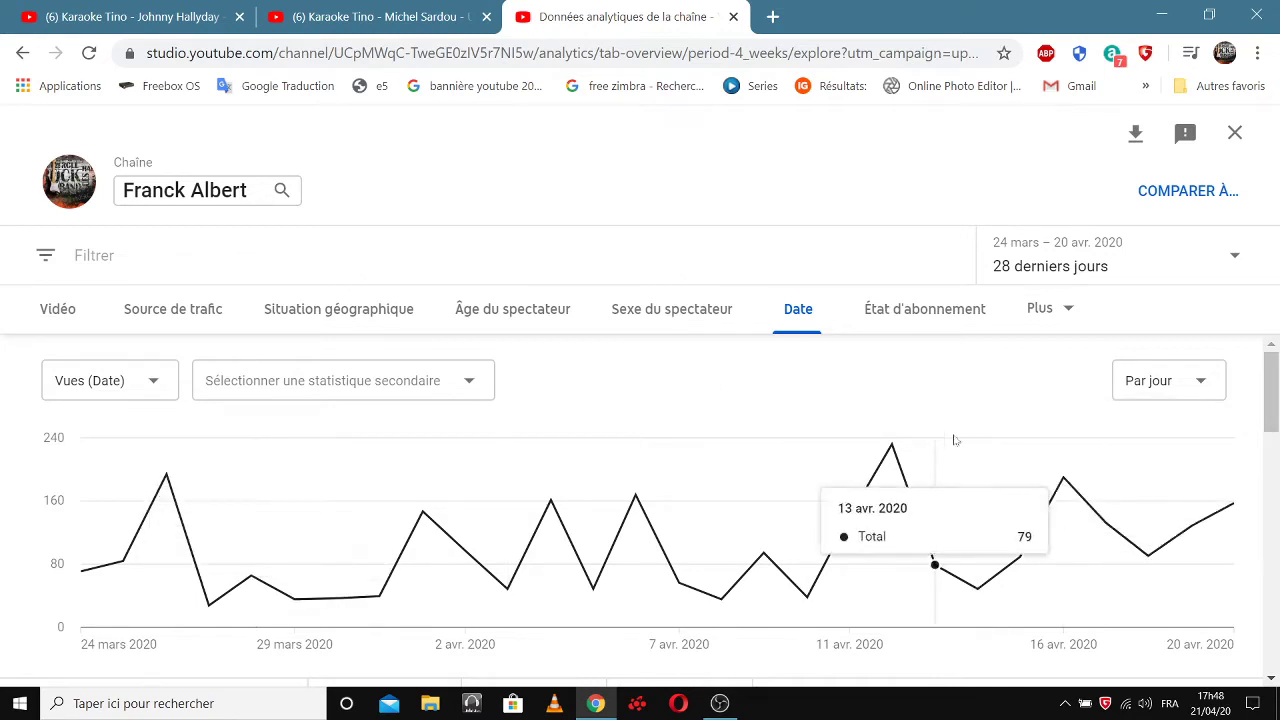
click(1203, 383)
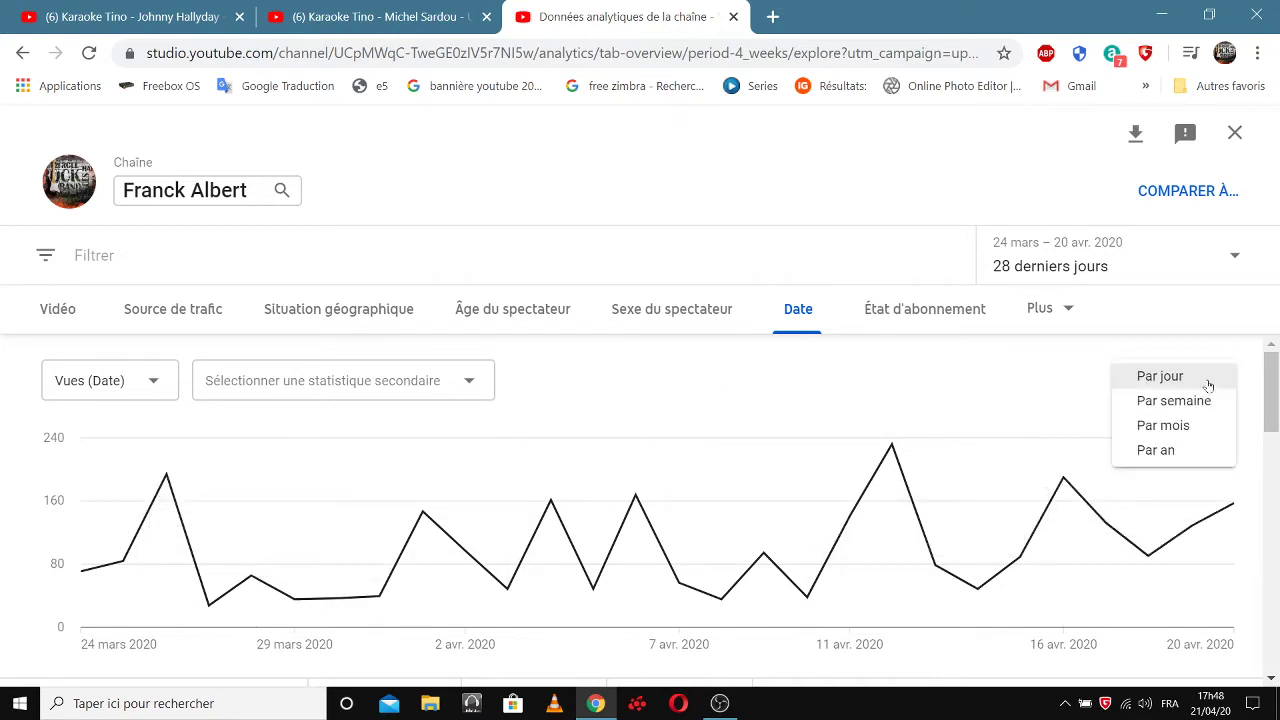
click(1055, 405)
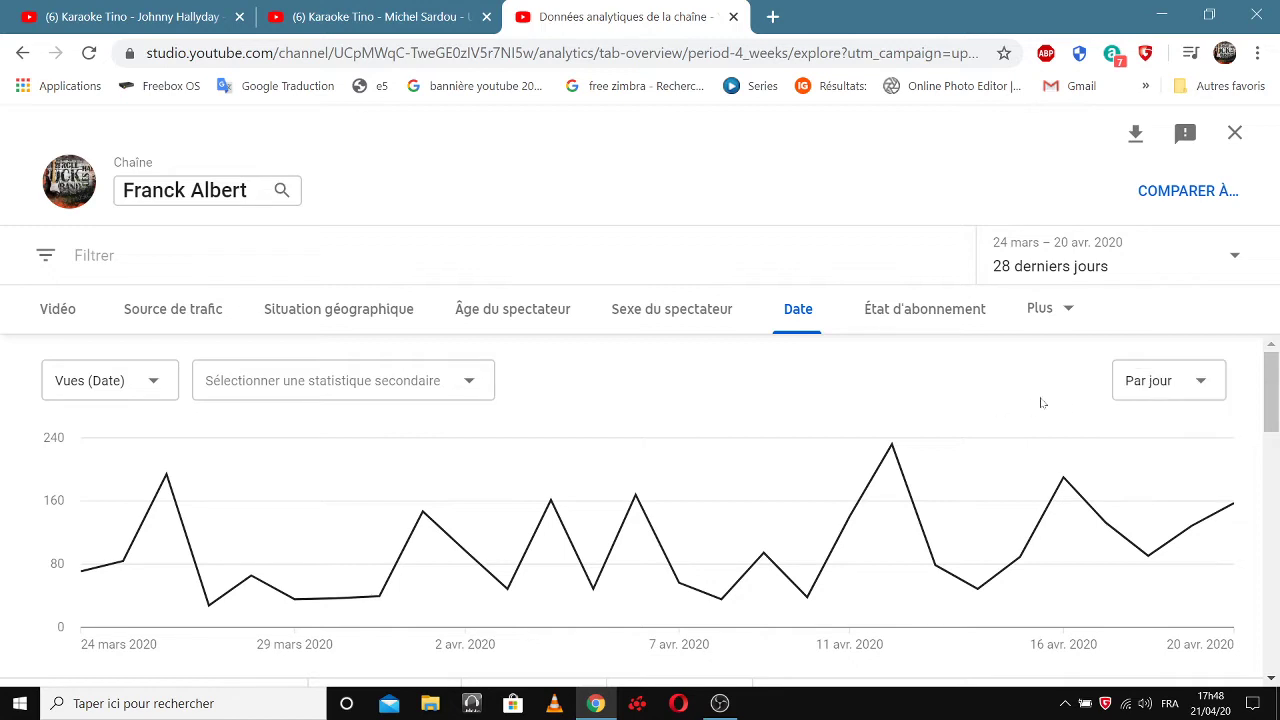
Open the État d'abonnement report and look through the list of additional report types without choosing one.
click(948, 311)
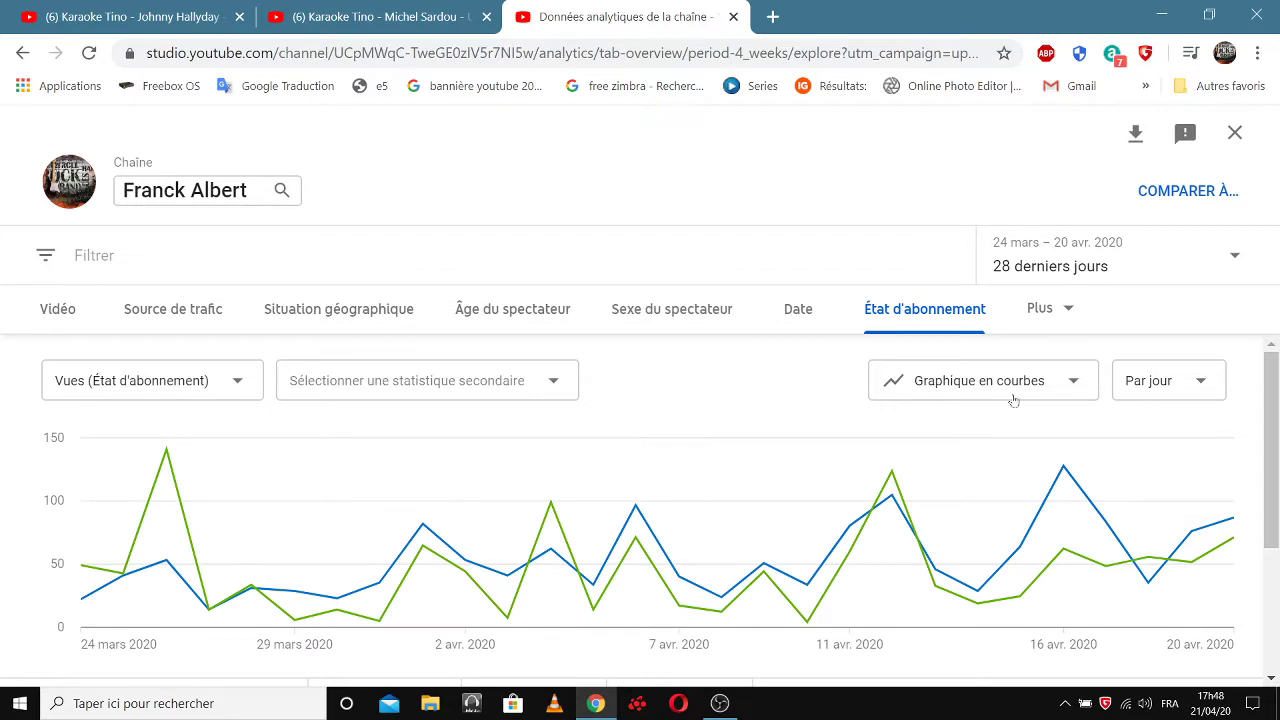
click(1066, 309)
click(1144, 303)
click(1040, 312)
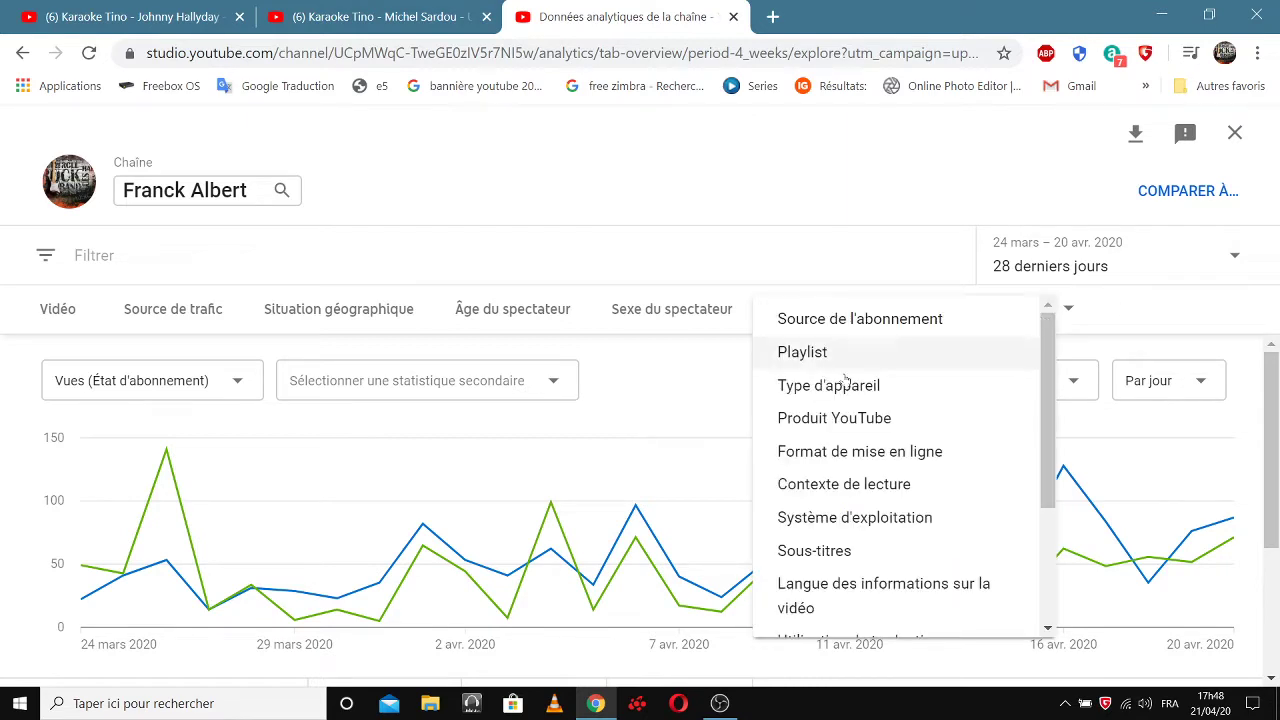
scroll(874, 403, down, 3)
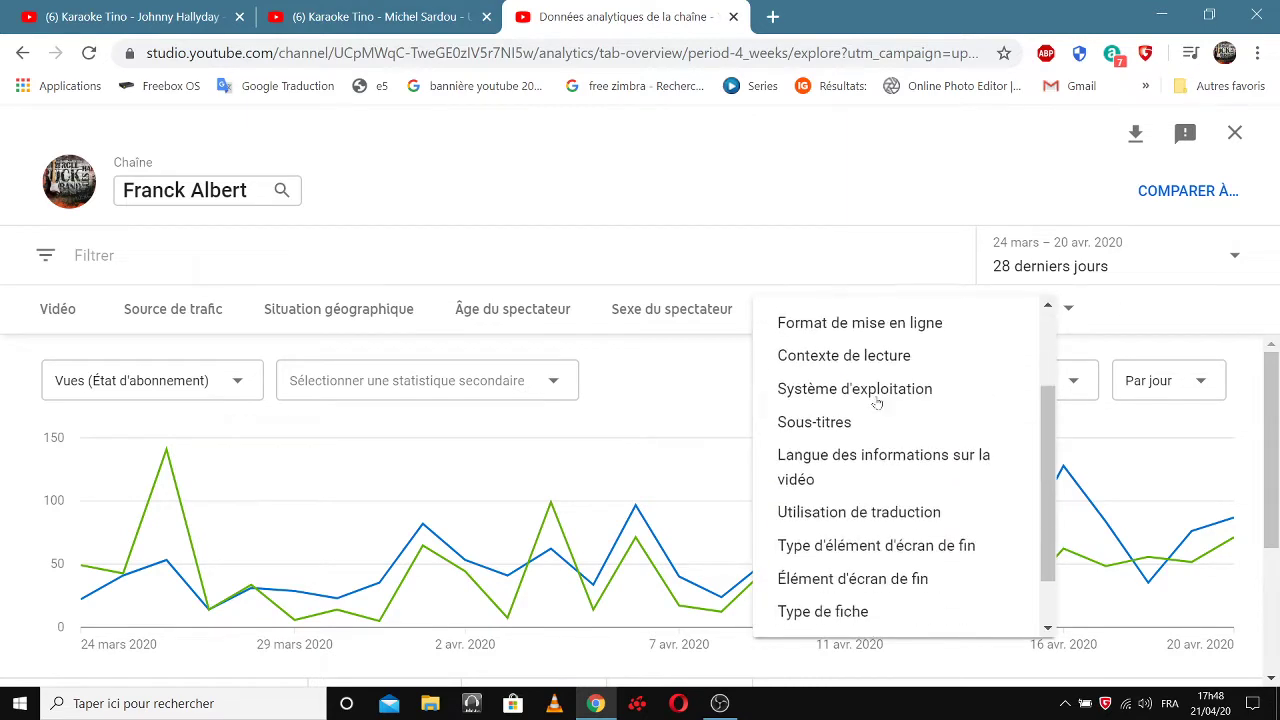
click(669, 424)
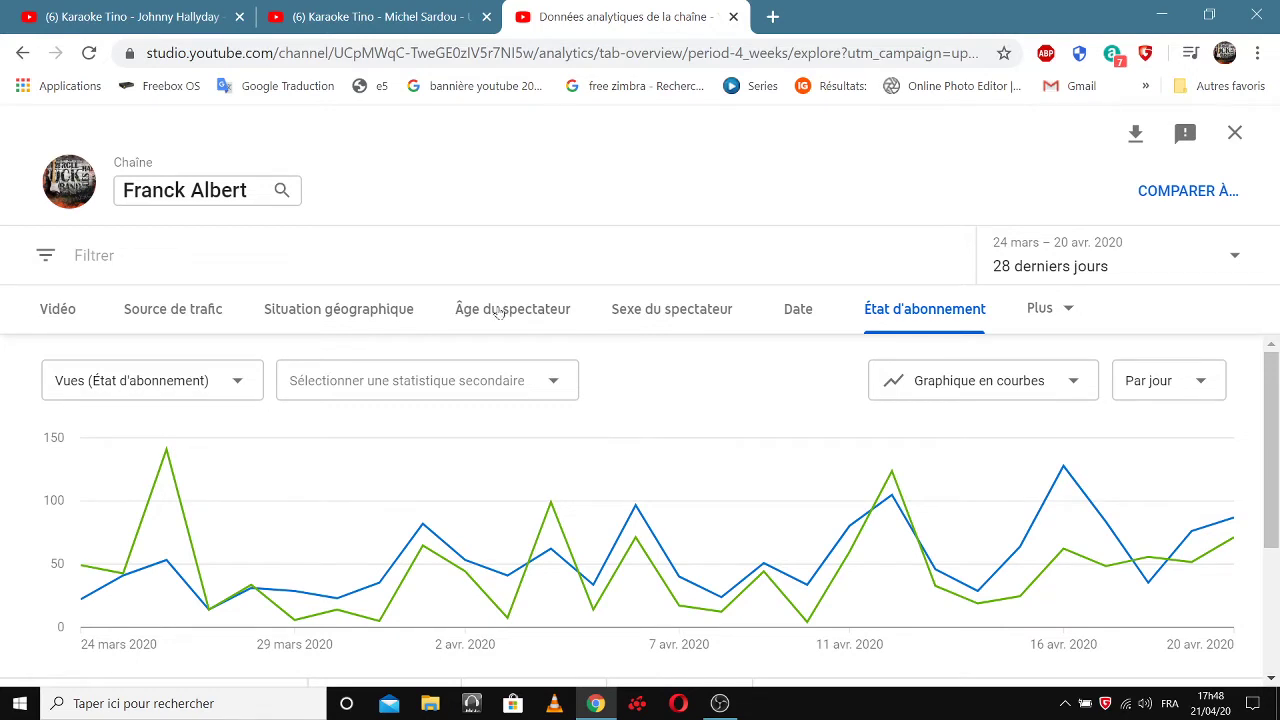
Compare the daily views of Abonnés and Non abonnés along the État d'abonnement line chart.
mouse_move(97, 568)
mouse_move(603, 574)
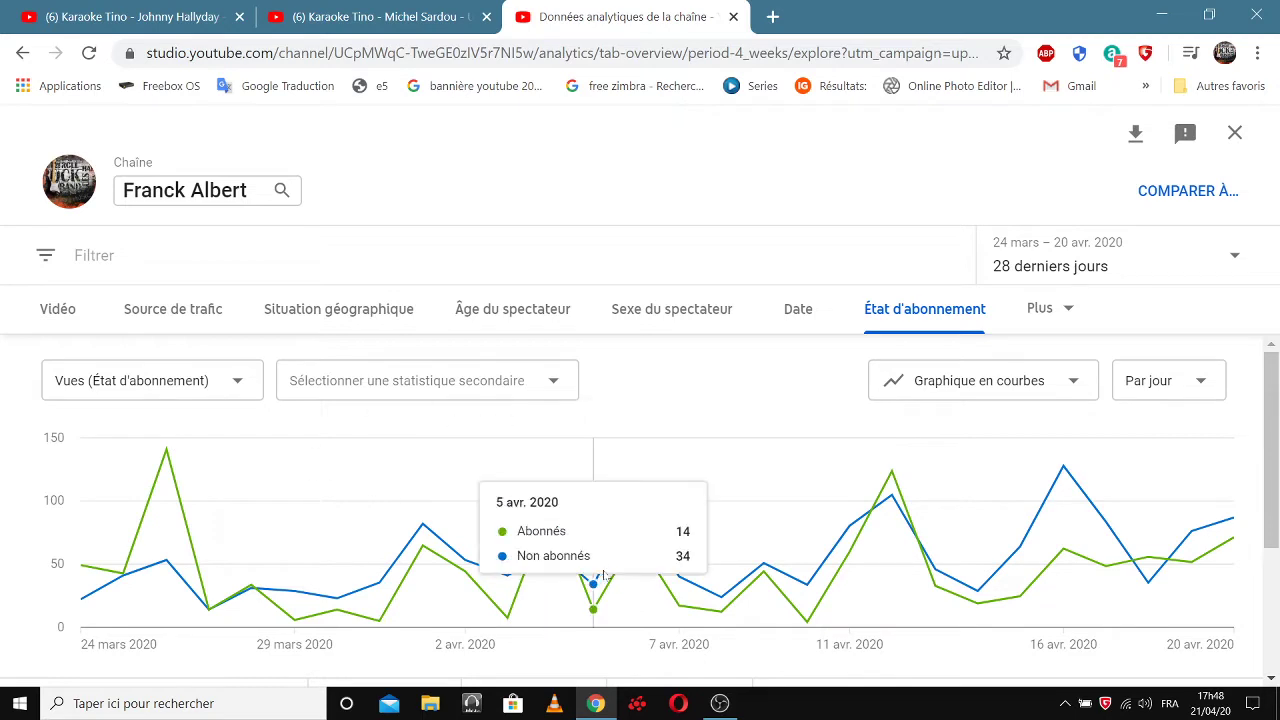
mouse_move(637, 537)
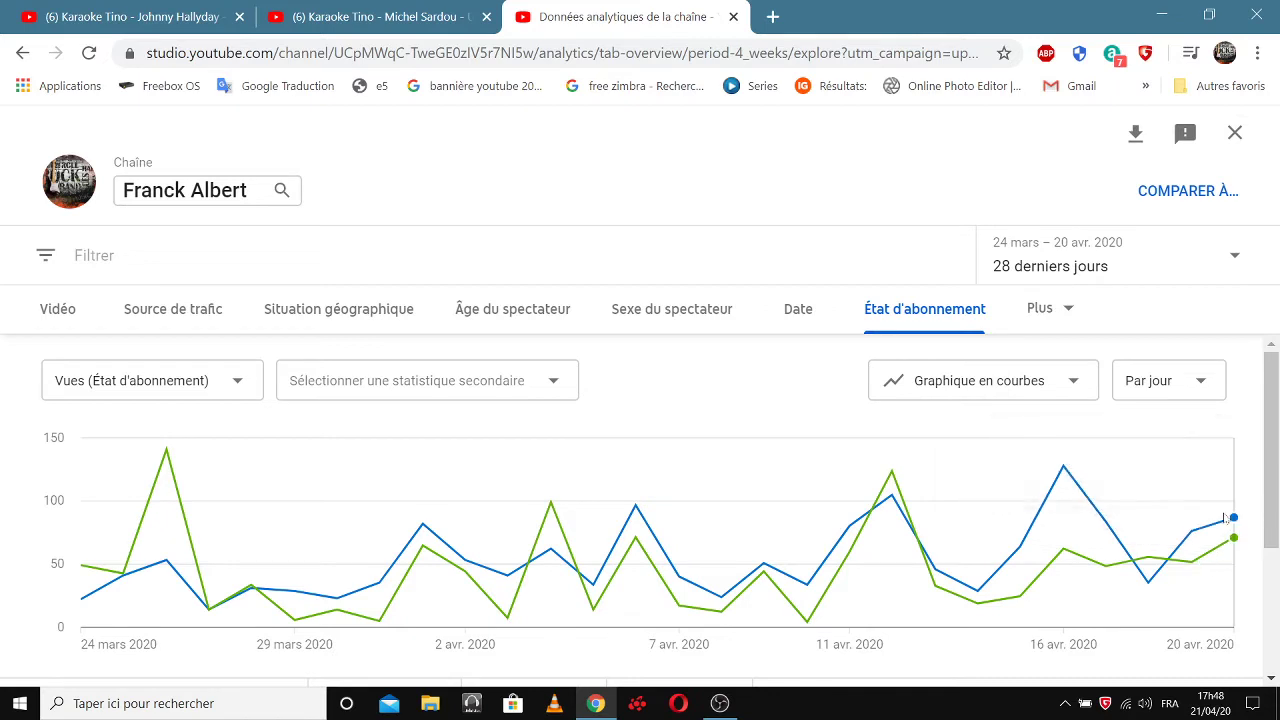
mouse_move(1225, 517)
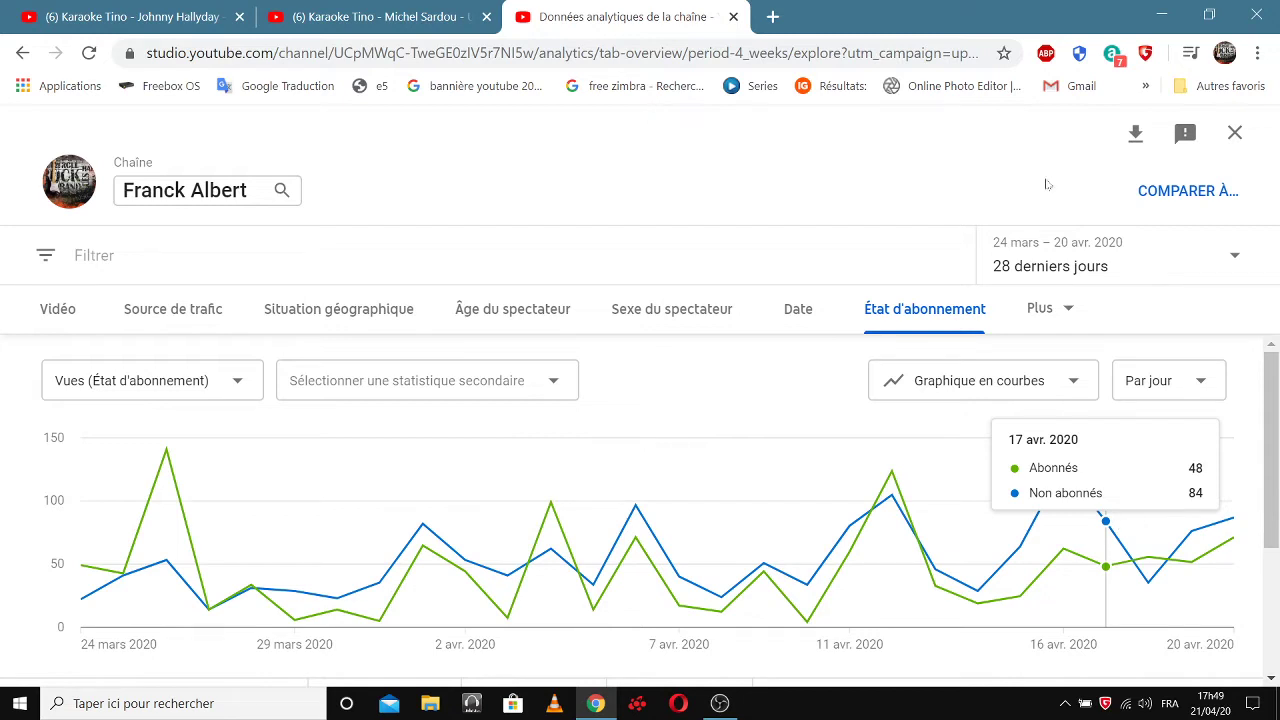
Close the channel analytics page and pause the Karaoke Tino - Michel Sardou video.
click(733, 17)
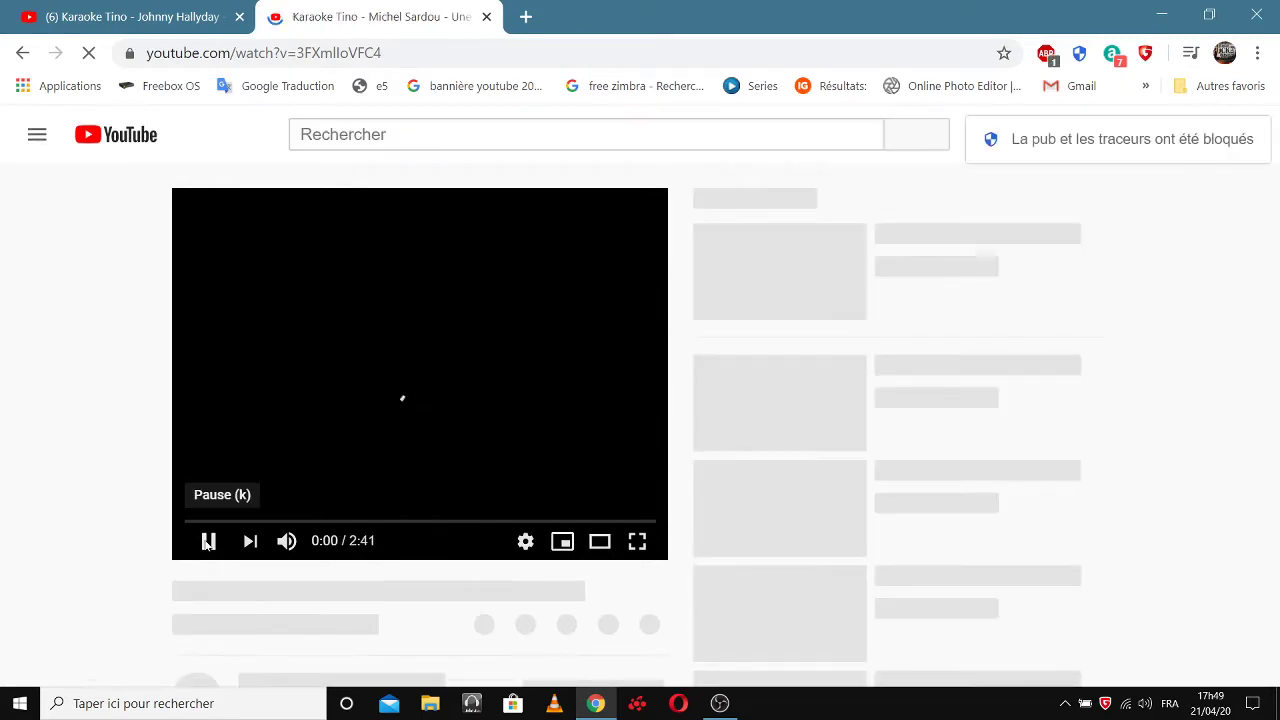
click(201, 541)
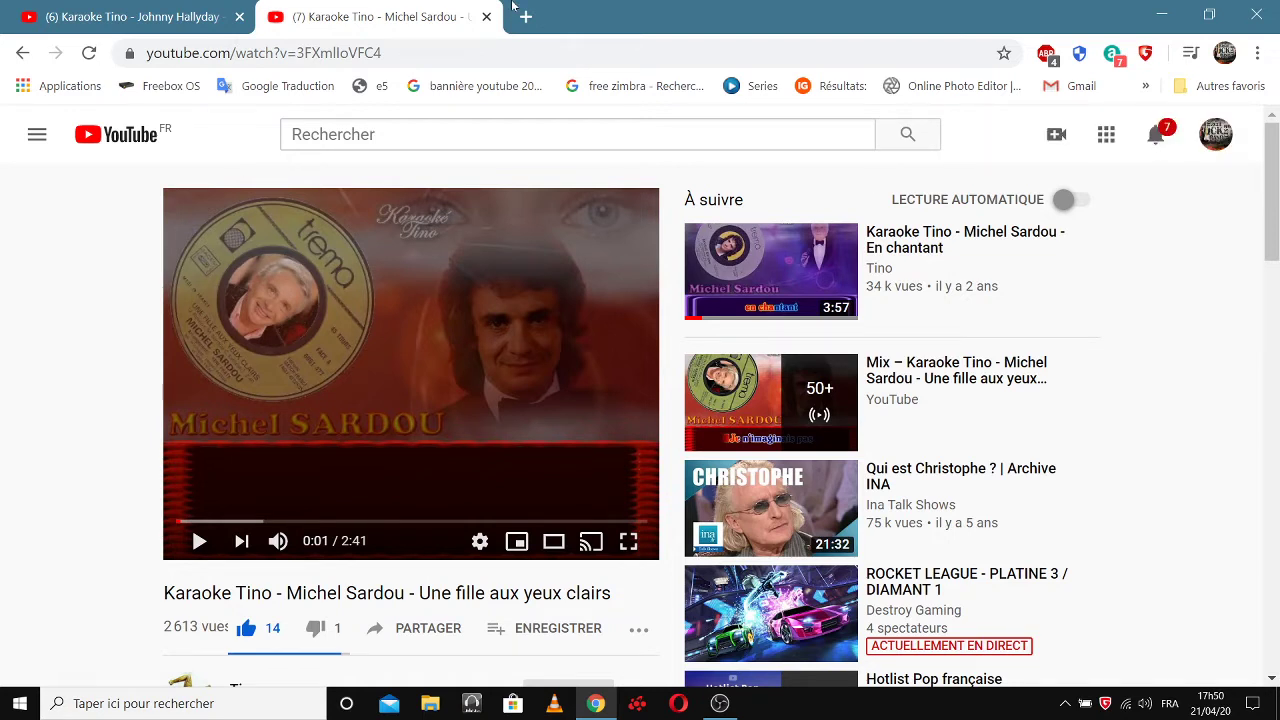
Switch to the Karaoke Tino - Johnny Hallyday video page and look over its channel details and comments.
click(117, 17)
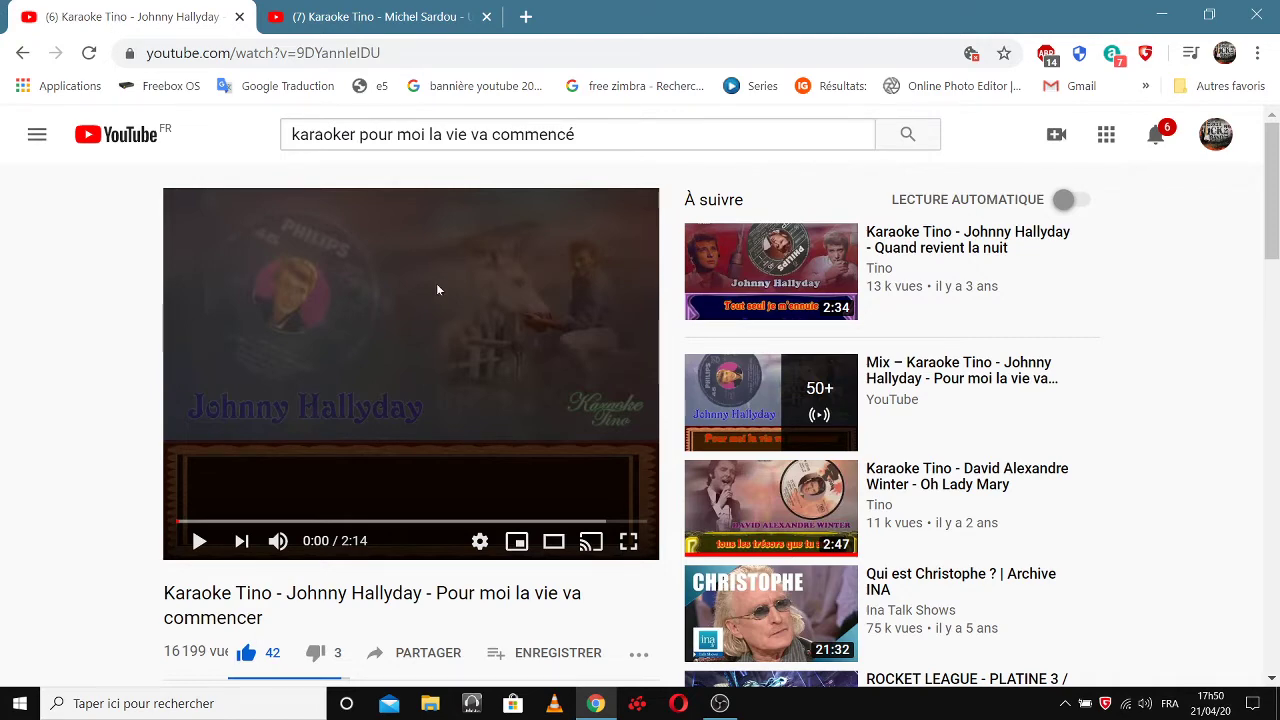
scroll(432, 339, down, 3)
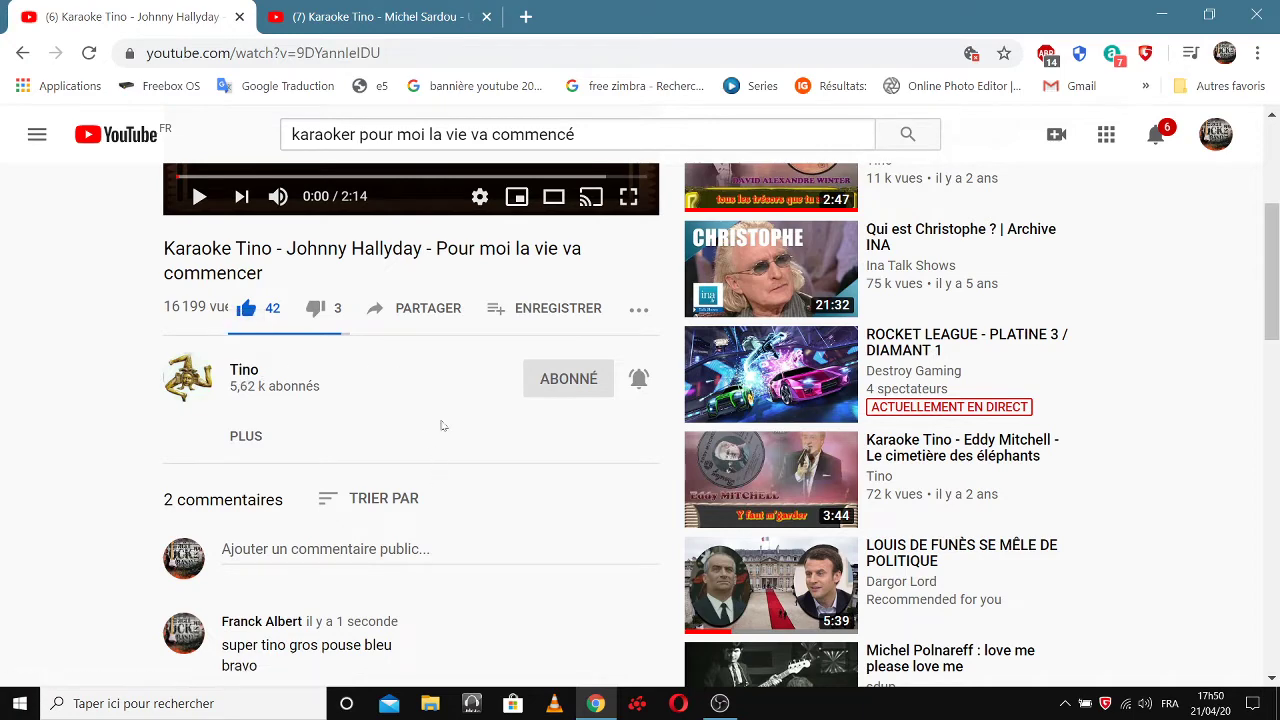
scroll(441, 423, up, 3)
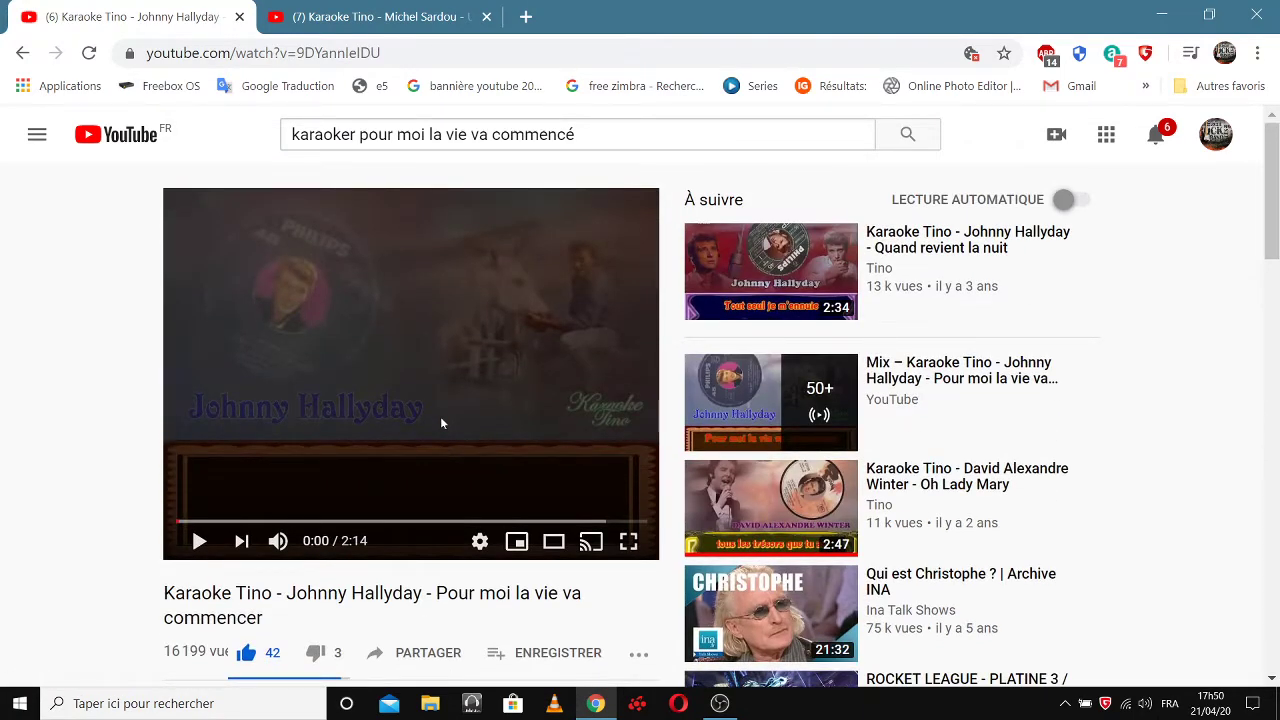
scroll(441, 423, down, 2)
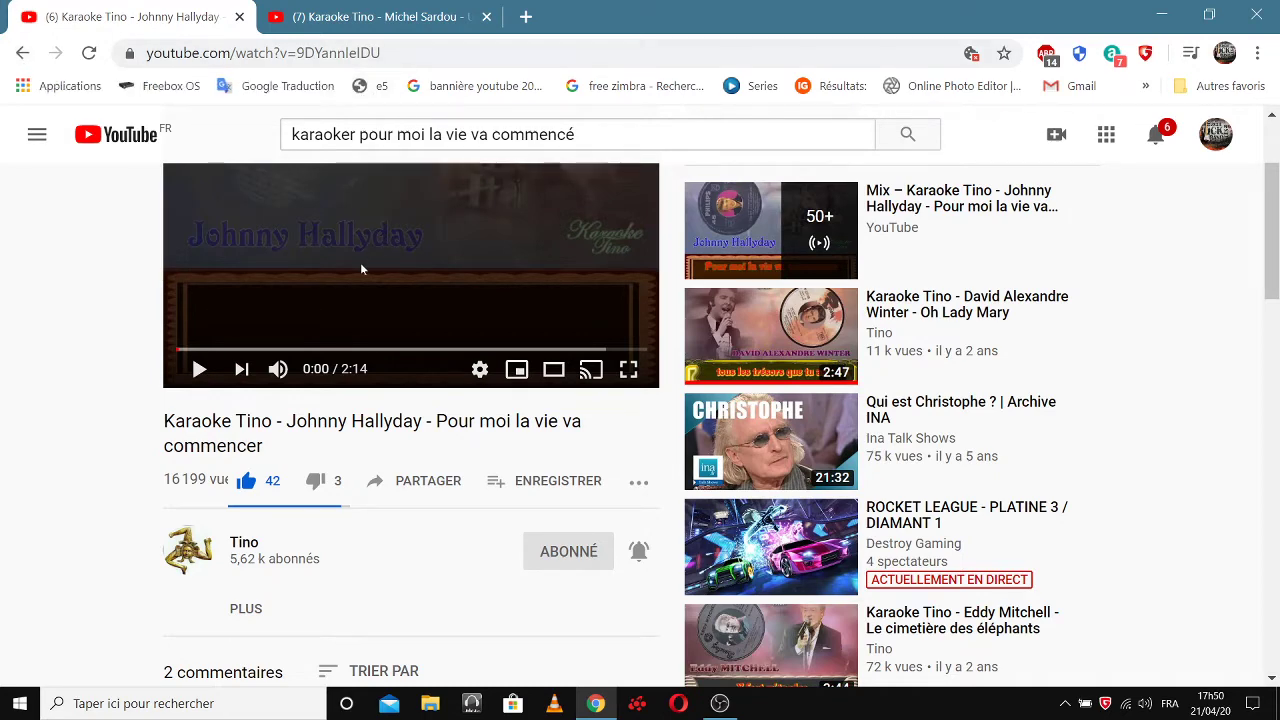
scroll(413, 381, up, 2)
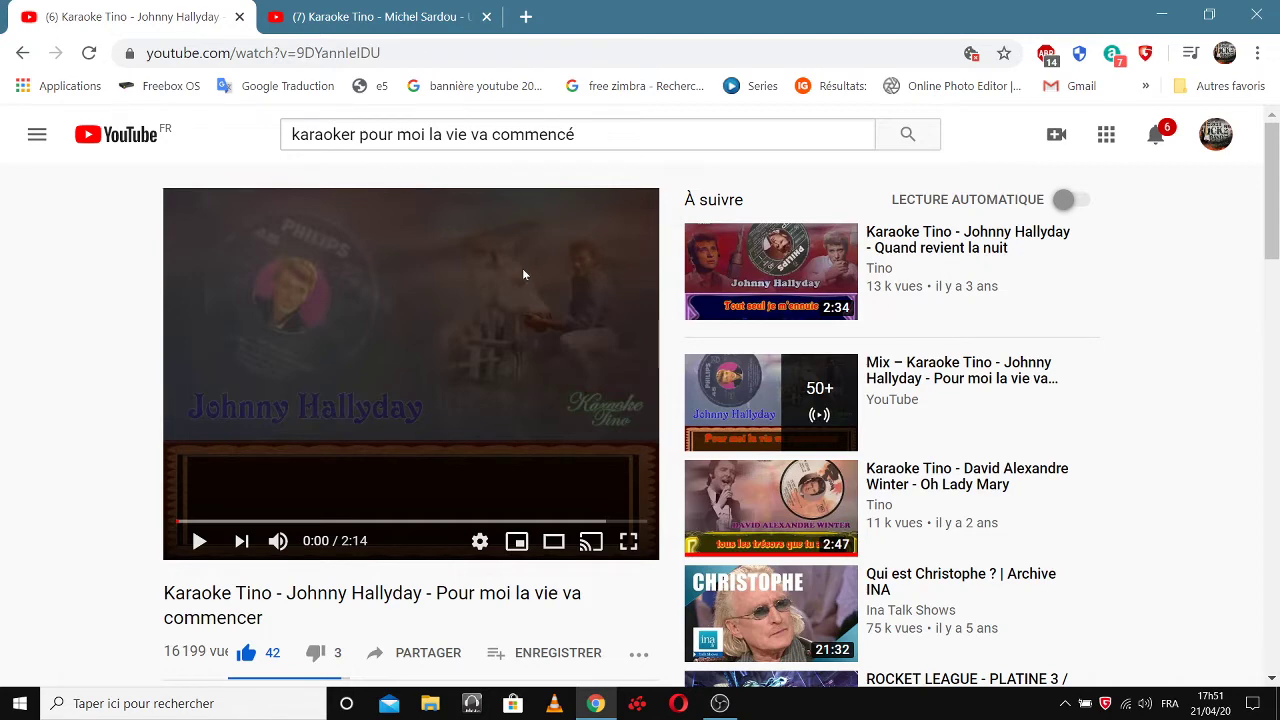
Open the YouTube notifications and read through the recent comments, replies, new subscribers and uploads from followed channels.
click(1157, 137)
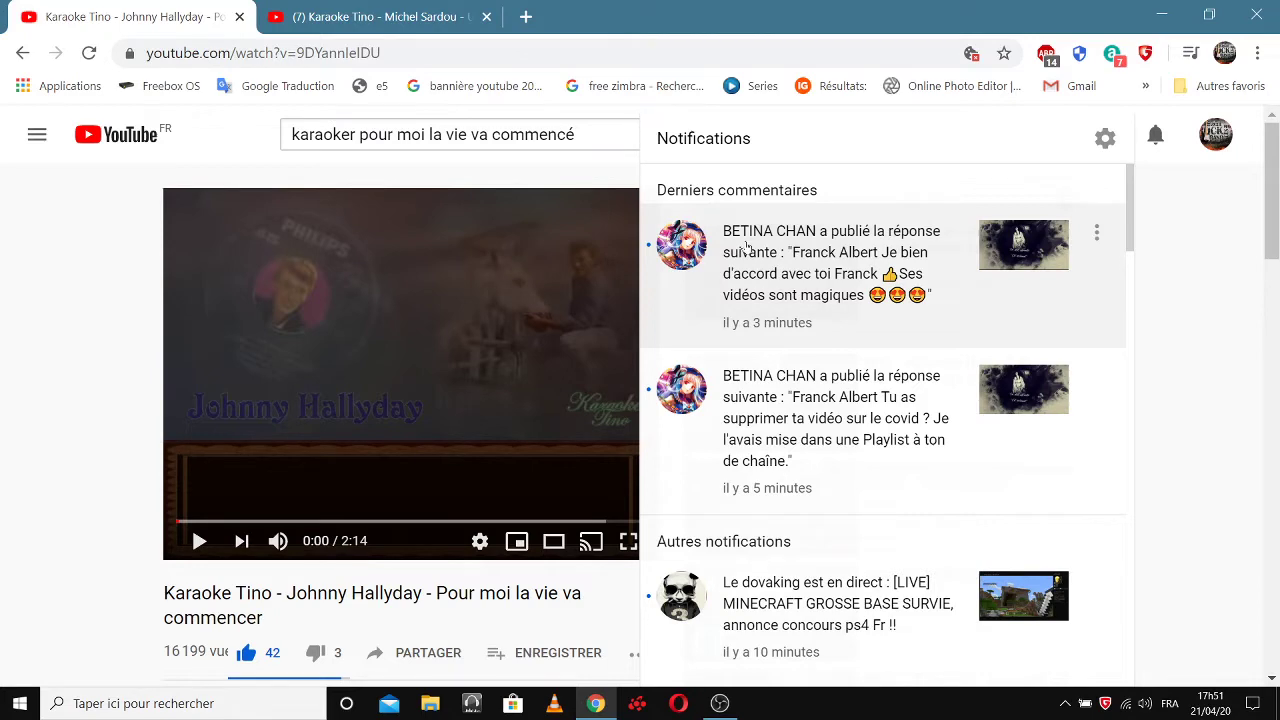
scroll(746, 247, down, 2)
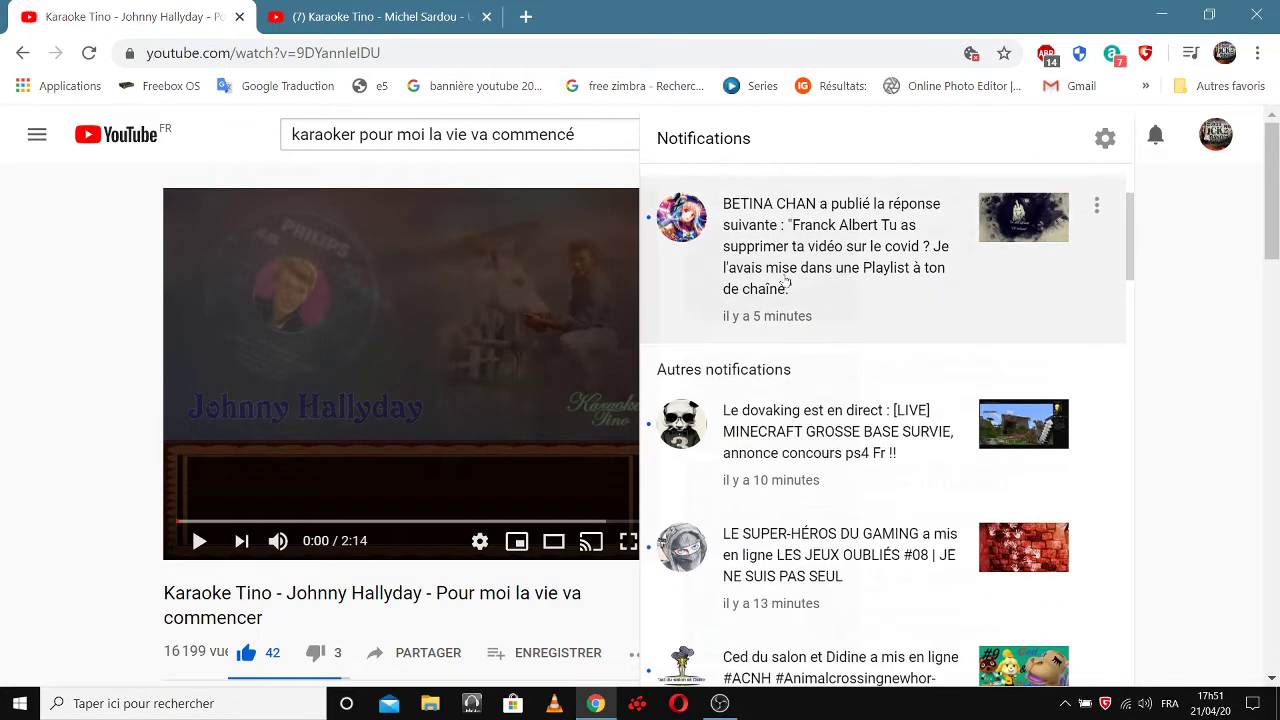
scroll(788, 283, down, 3)
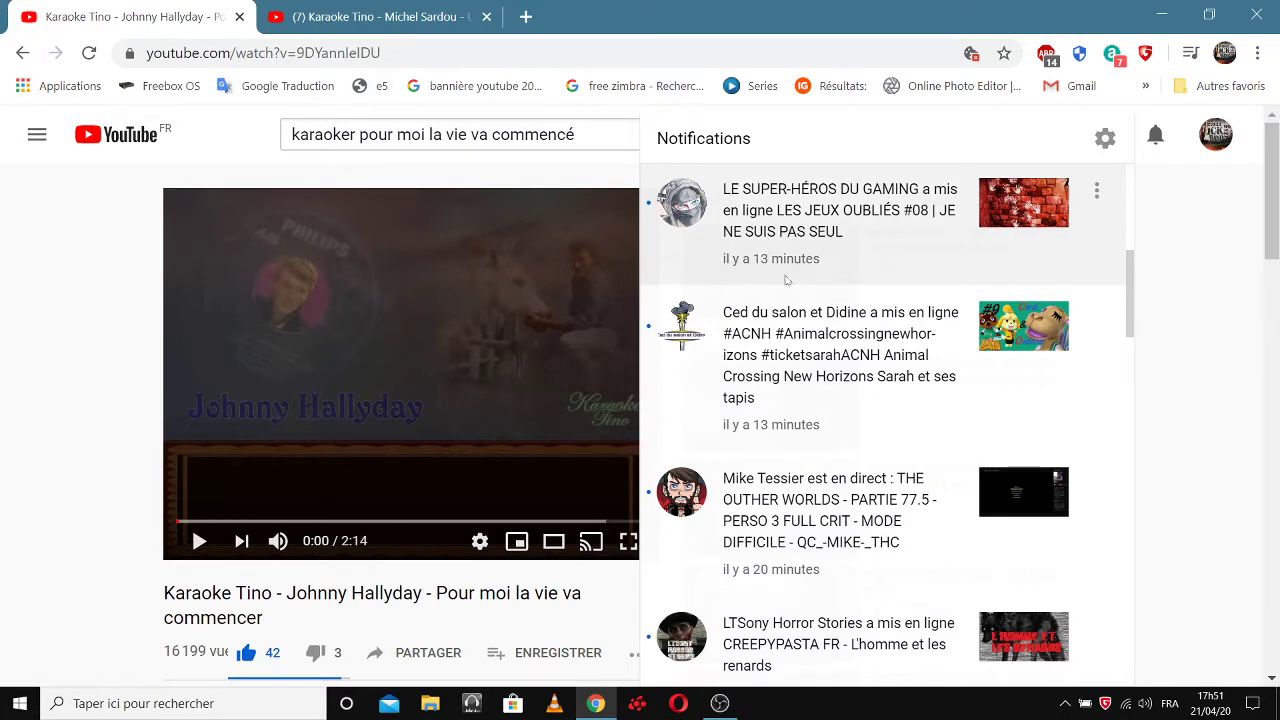
scroll(884, 290, down, 4)
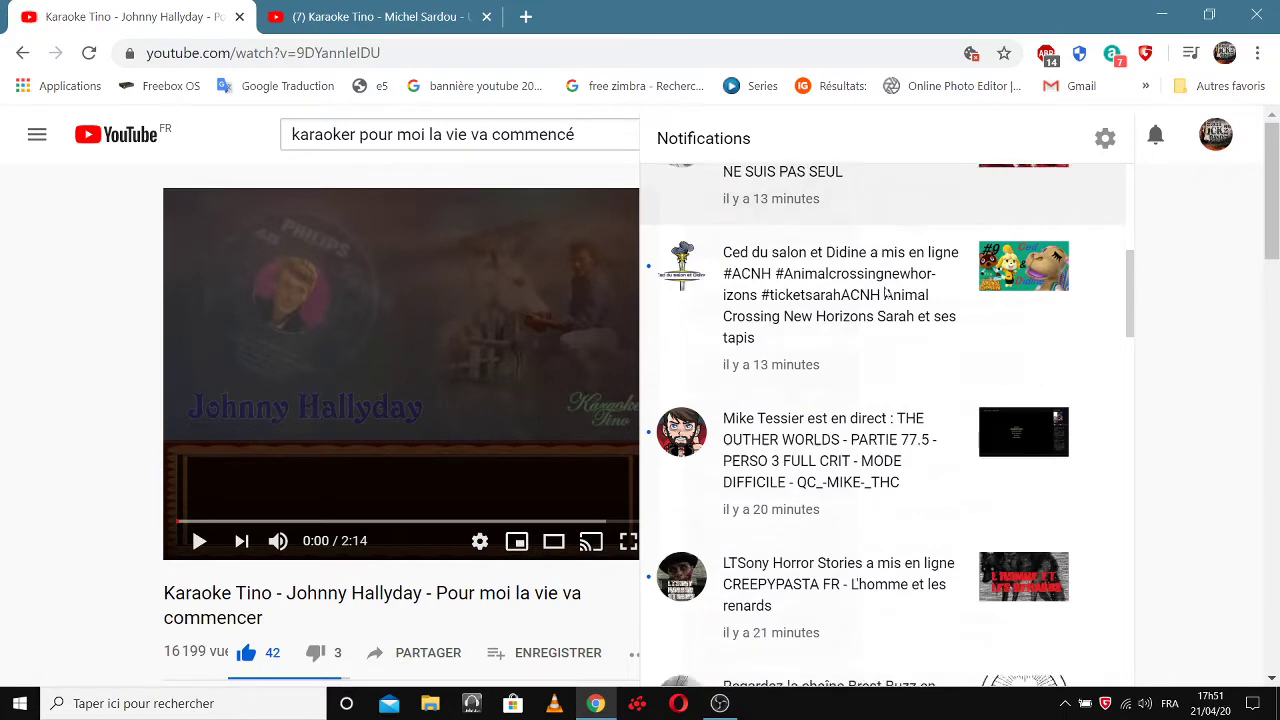
scroll(884, 292, down, 5)
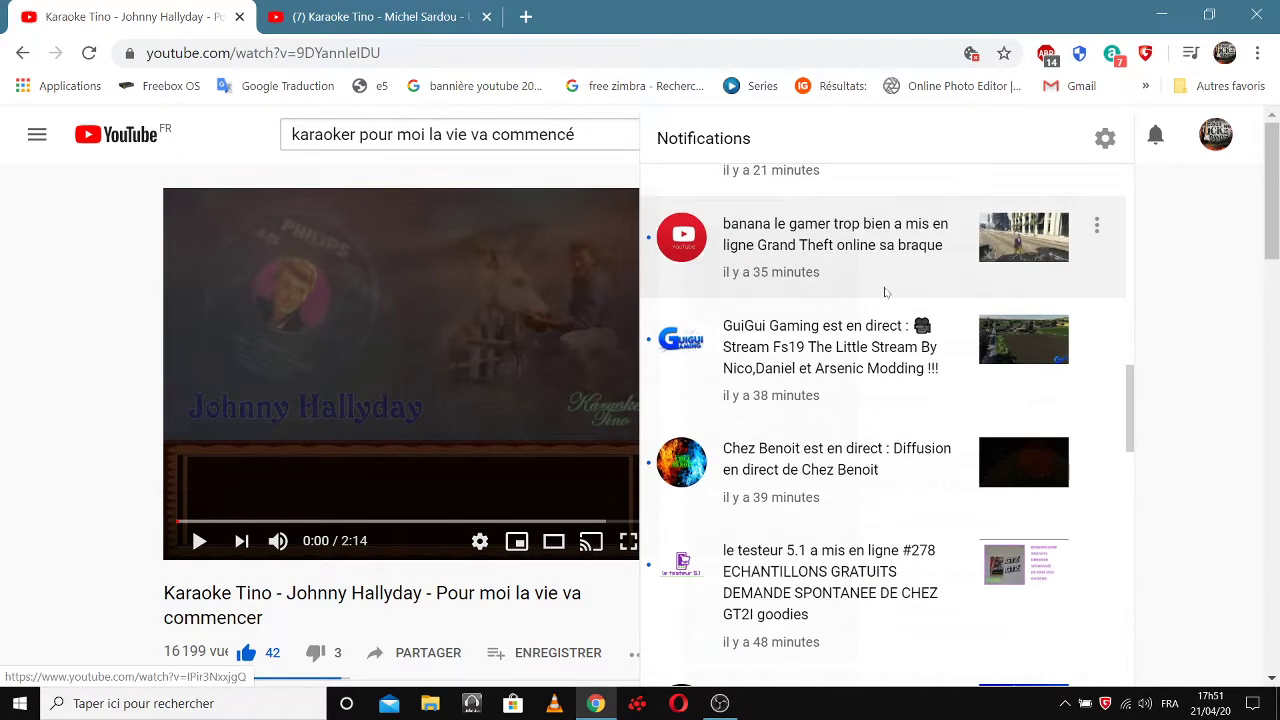
scroll(884, 293, down, 4)
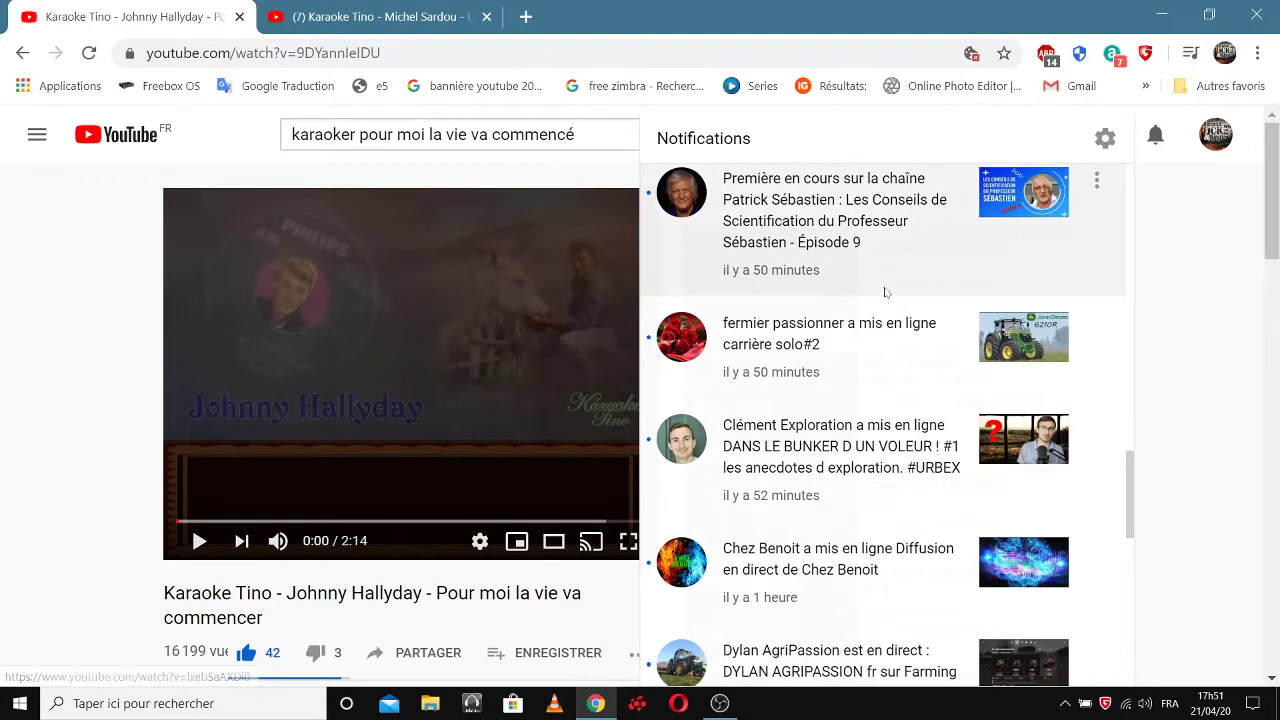
scroll(884, 293, down, 4)
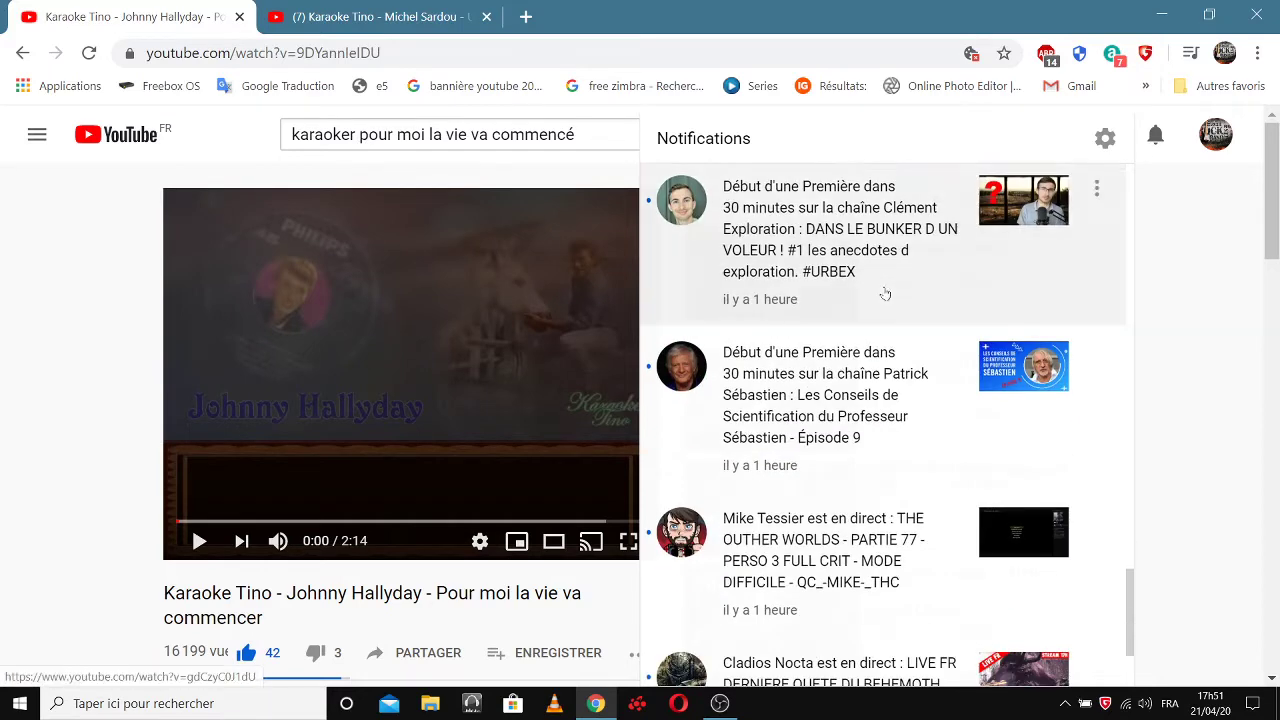
scroll(894, 425, down, 5)
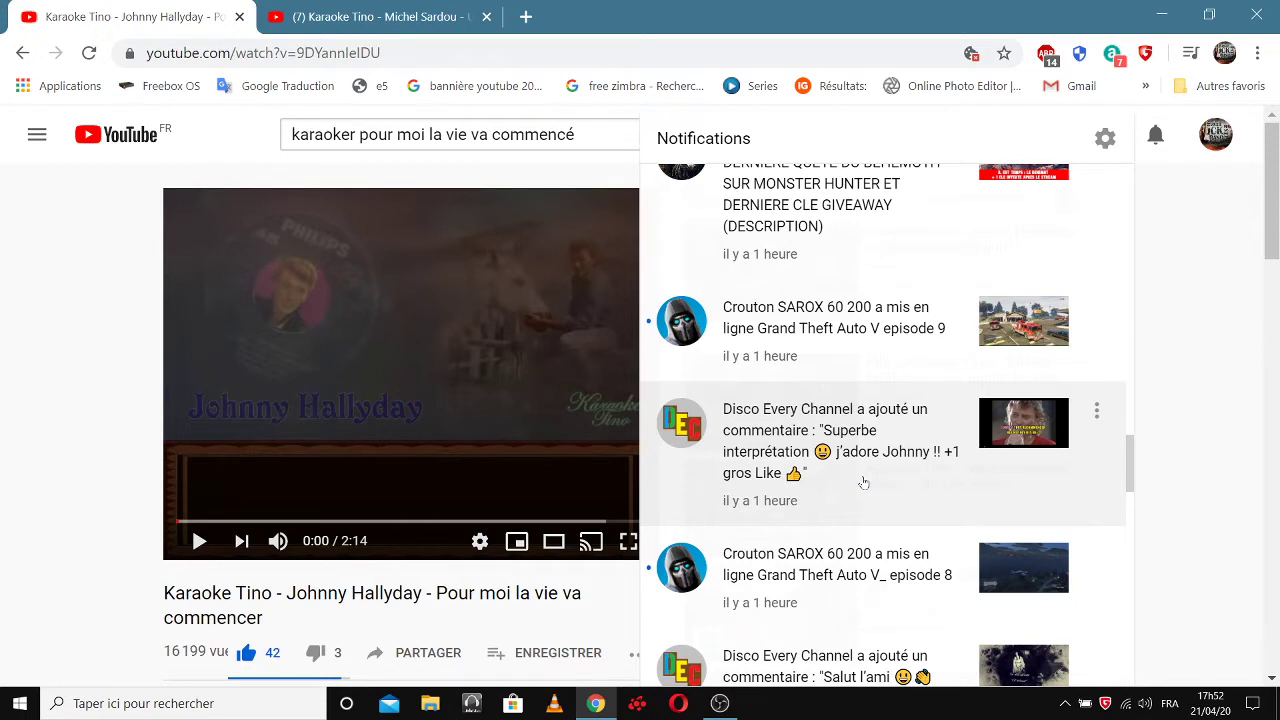
scroll(886, 458, down, 2)
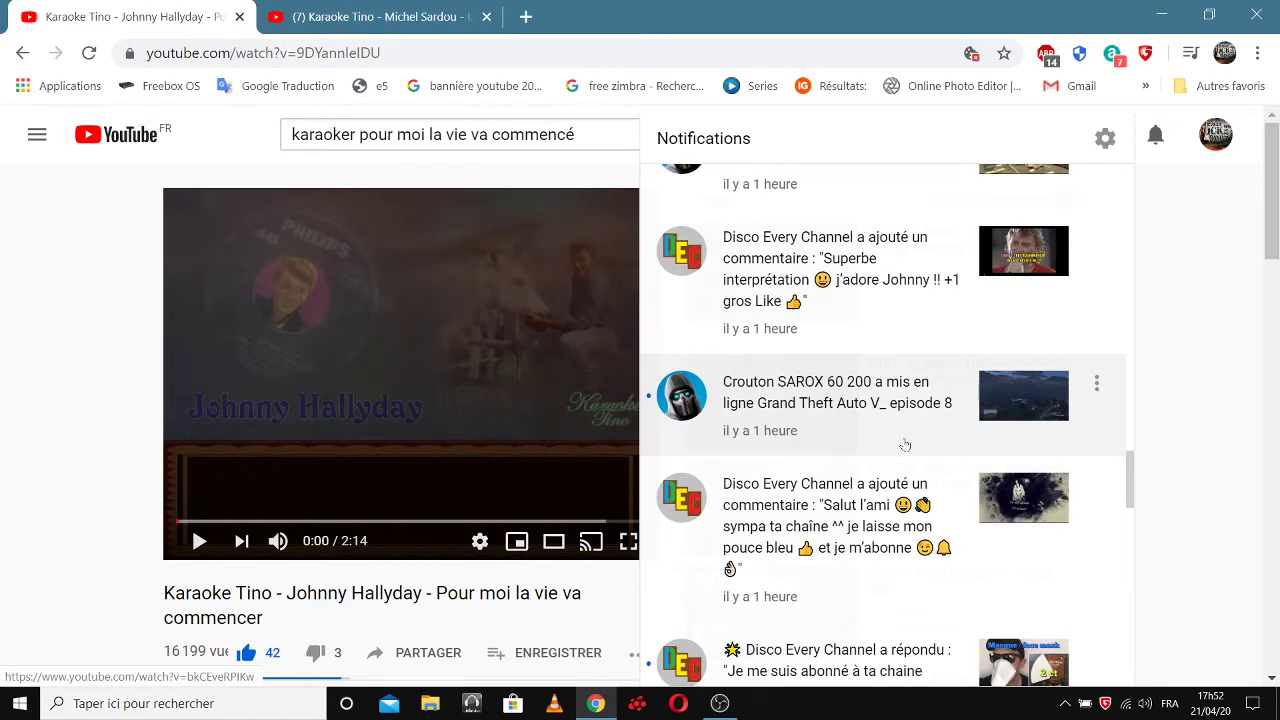
scroll(905, 444, down, 2)
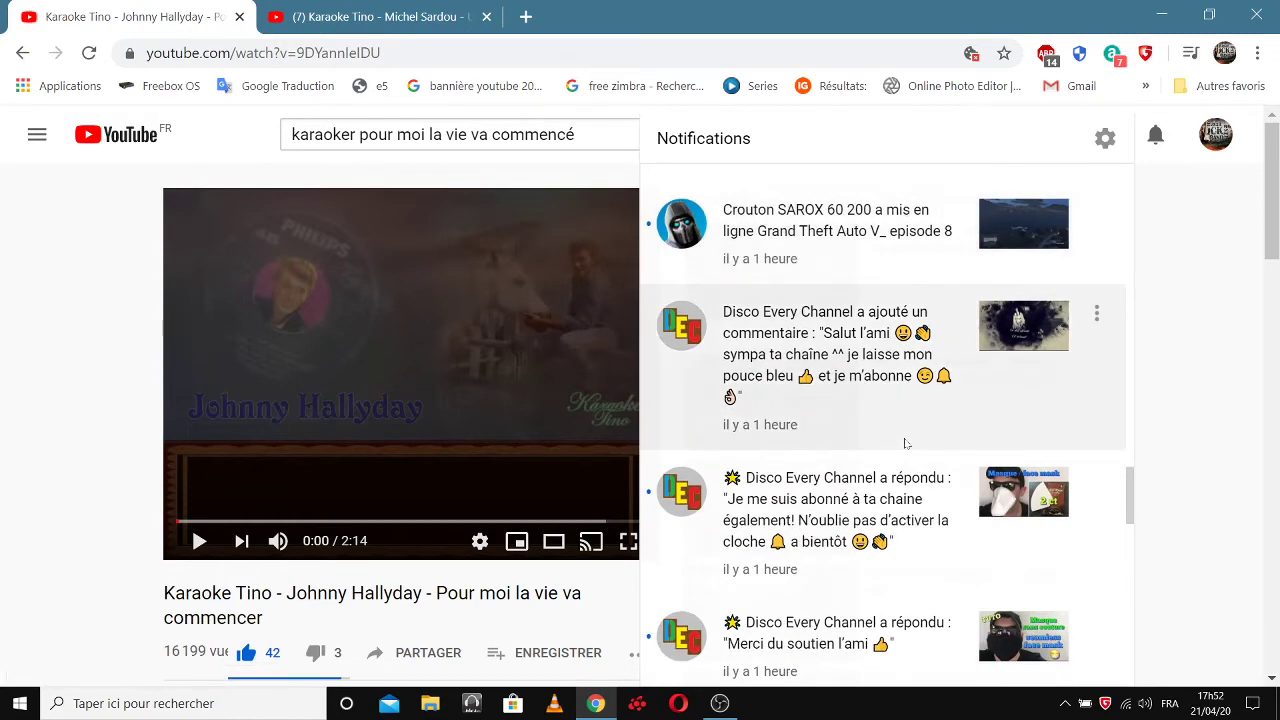
scroll(905, 444, down, 2)
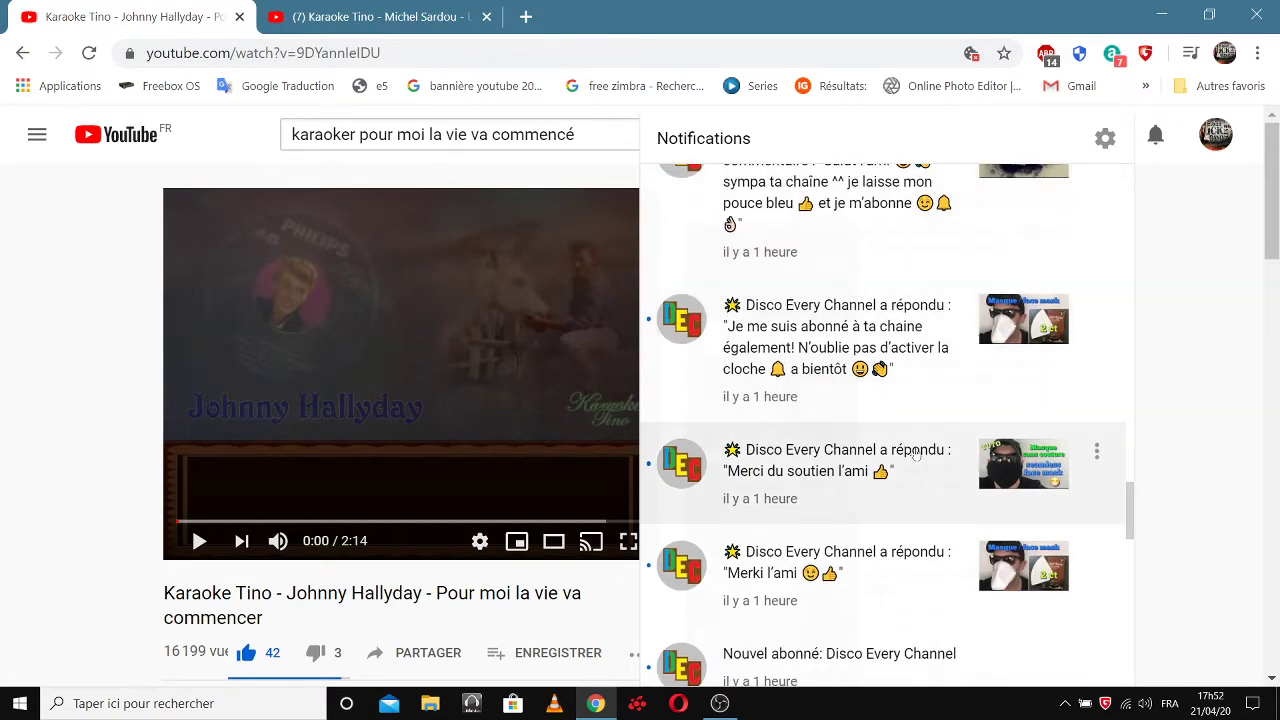
scroll(880, 450, down, 2)
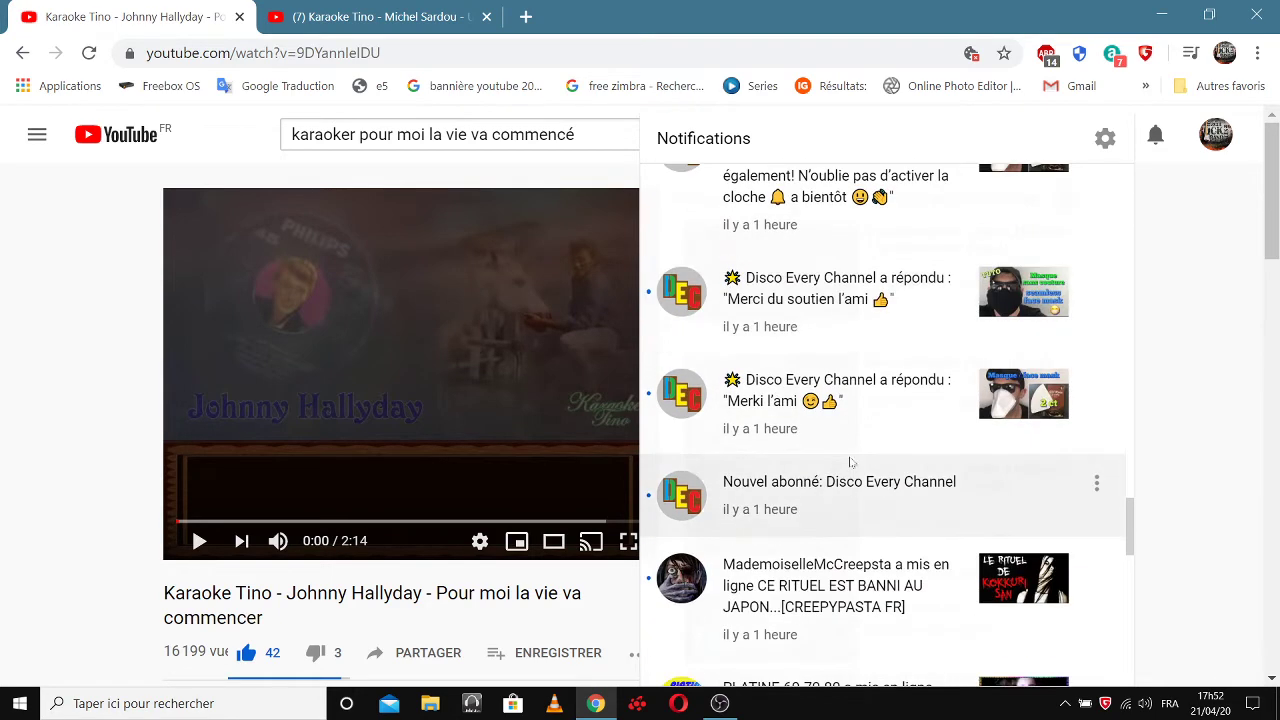
scroll(850, 462, down, 2)
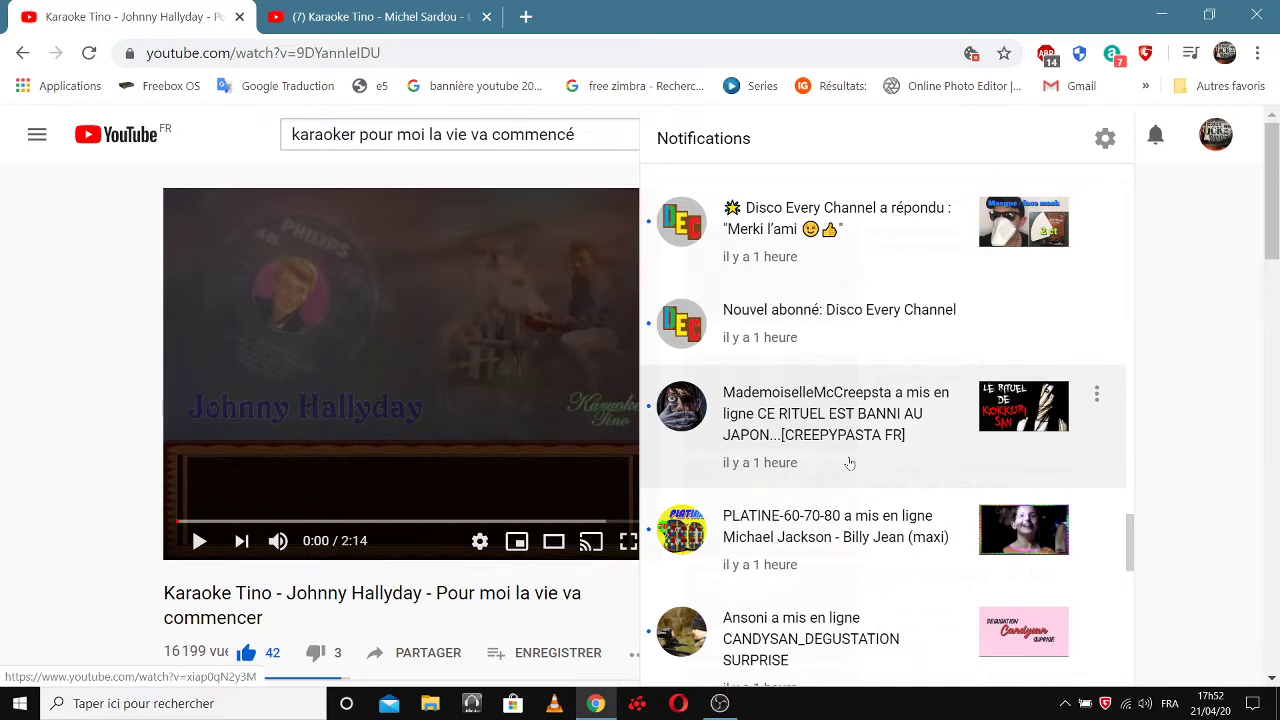
Read the older upload notifications further down the YouTube notification list.
scroll(849, 463, down, 4)
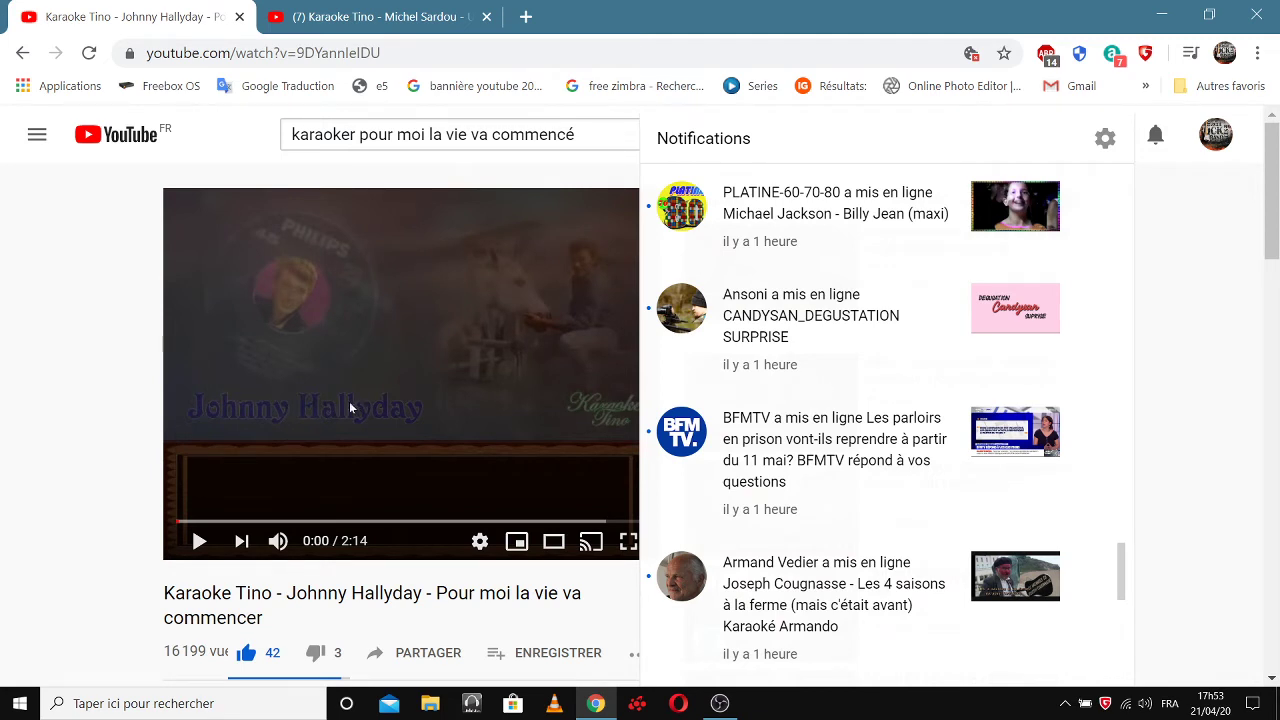
Search Windows for cmd, open the Invite de commandes application and move its window away from the screen edge.
click(18, 710)
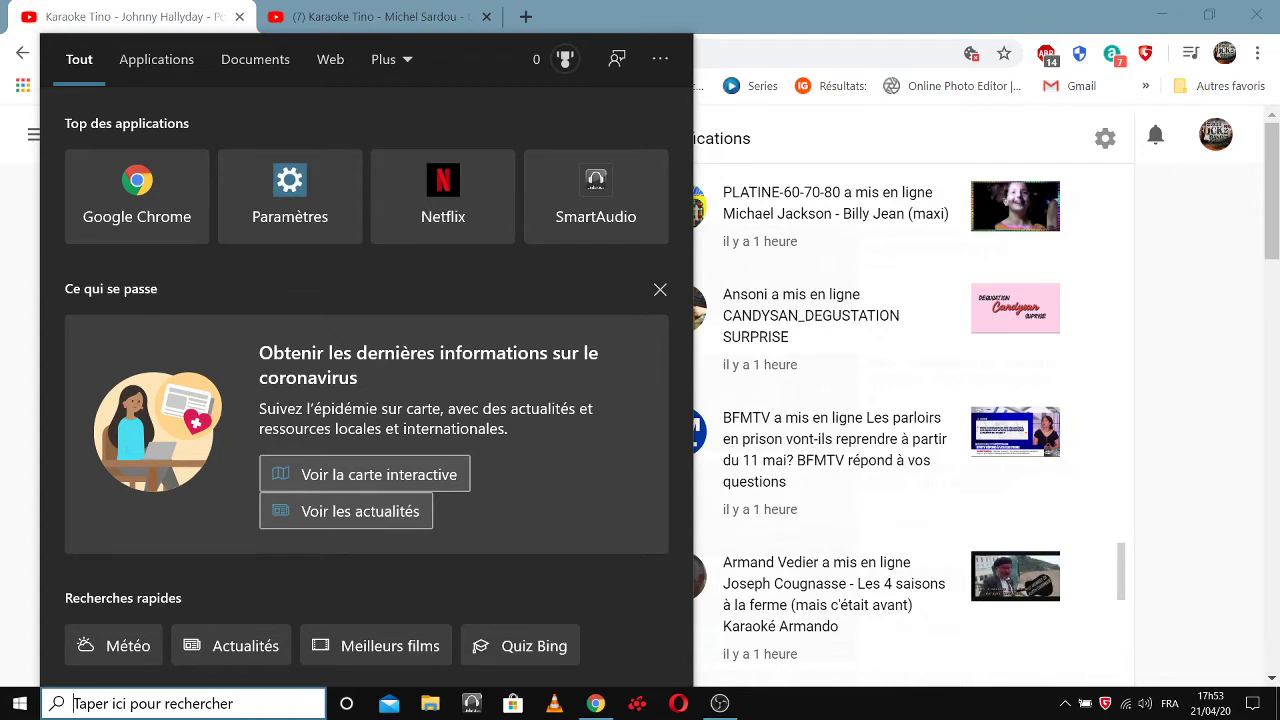
text(cmd)
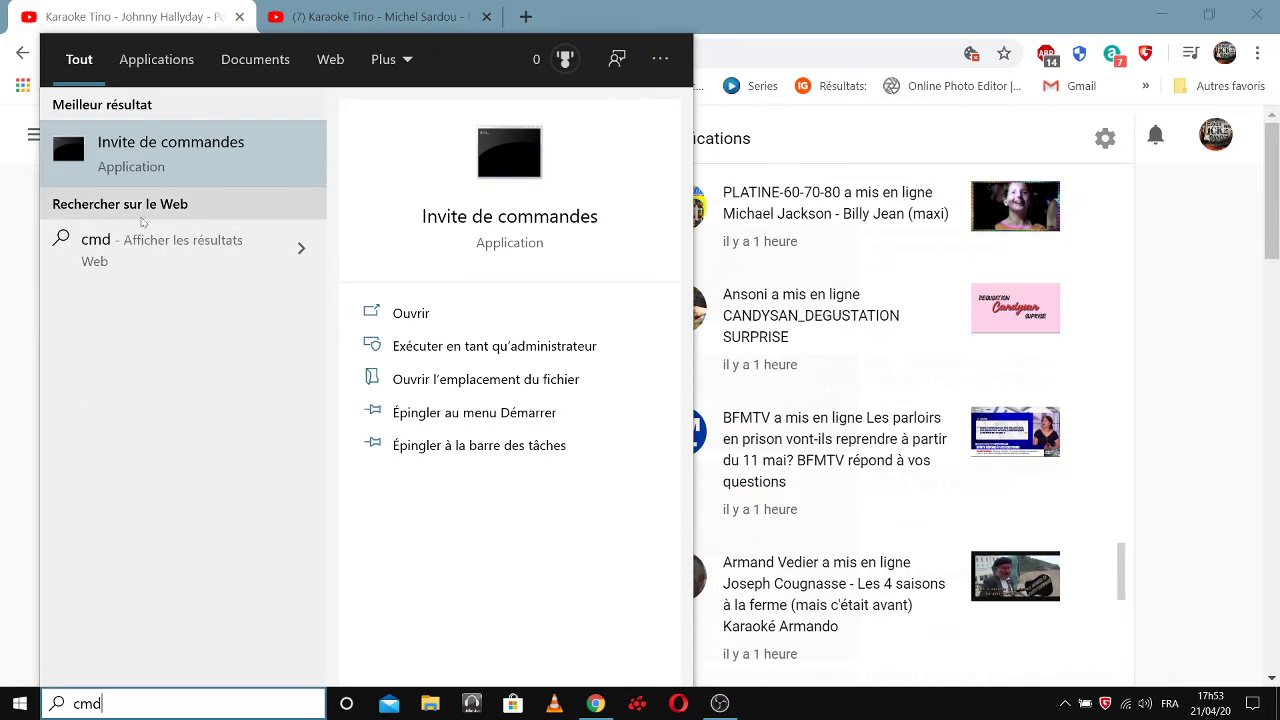
click(156, 126)
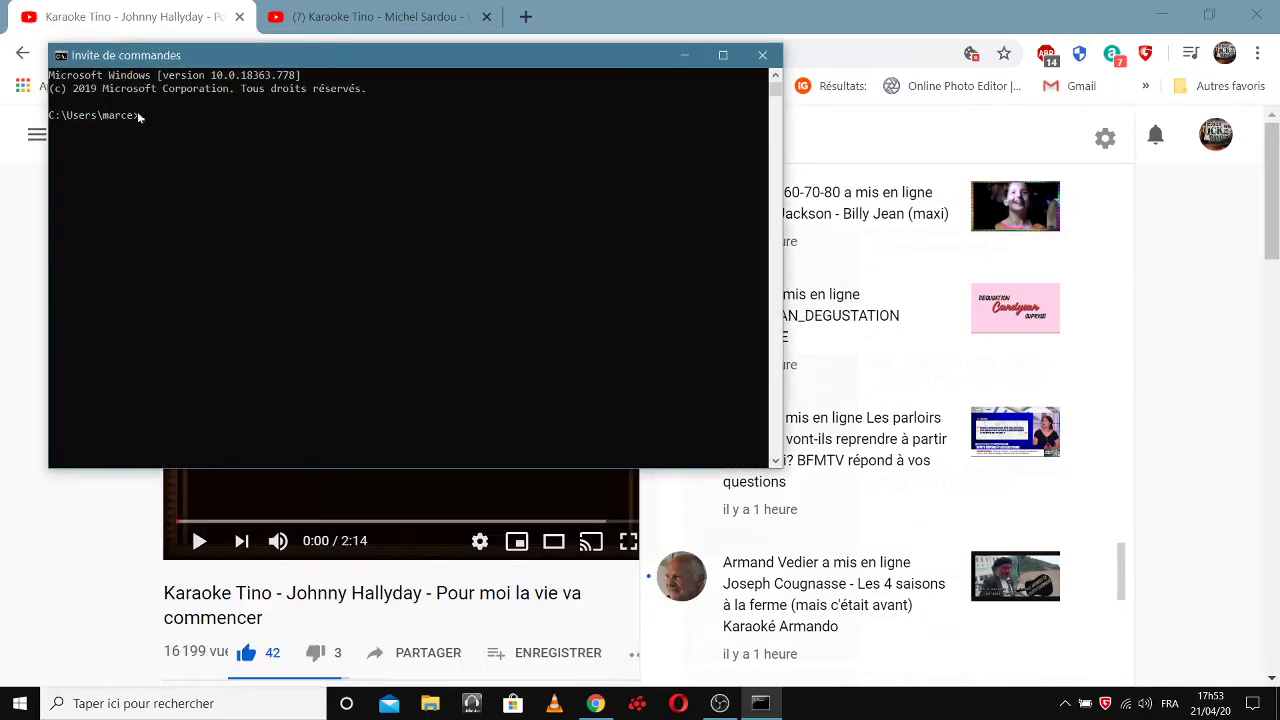
drag(474, 57, 635, 68)
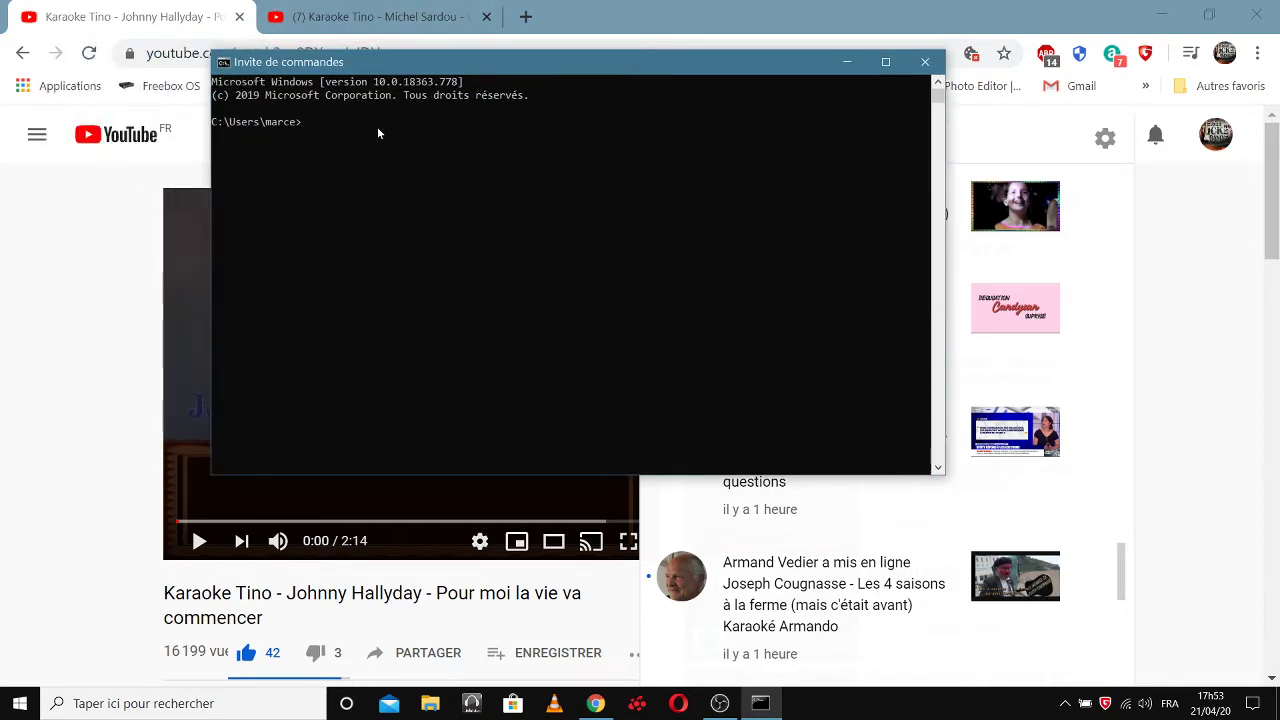
List every file and subfolder of the user directory with dir /S, and close the Invite de commandes window.
text(di)
text(7)
key(BackSpace)
text(7)
key(BackSpace)
text(/)
text(S)
key(Return)
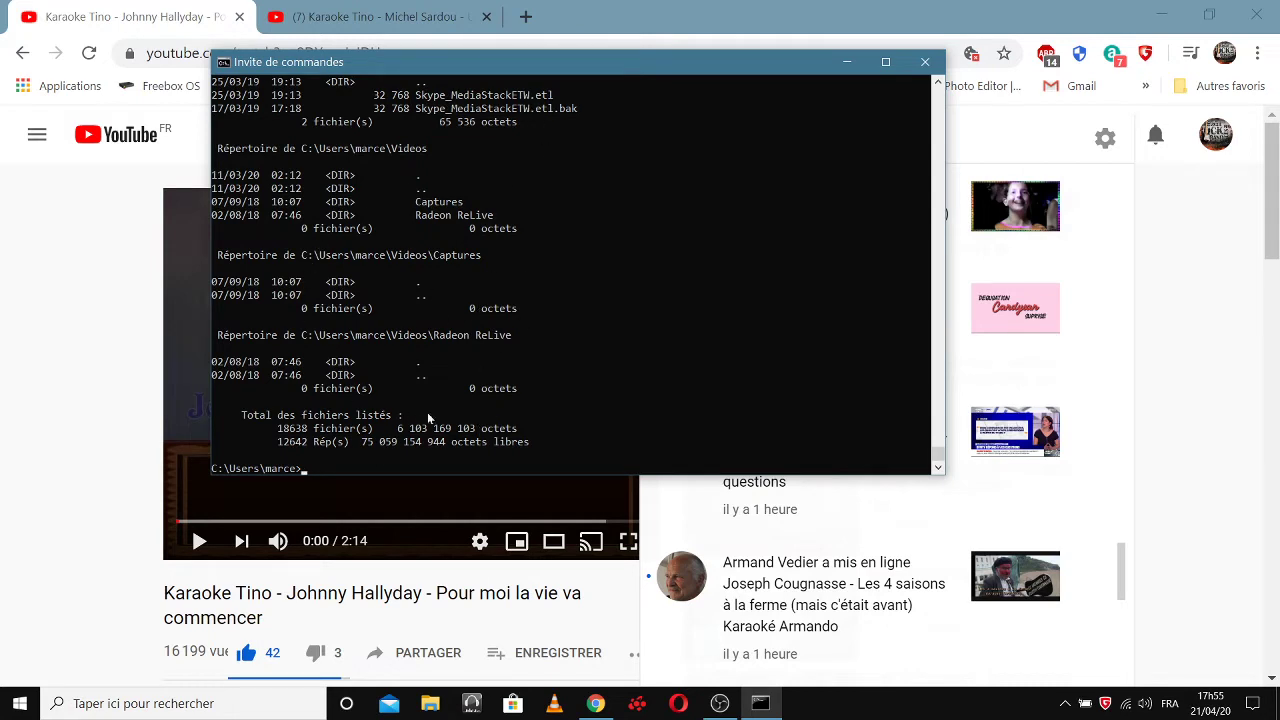
click(927, 64)
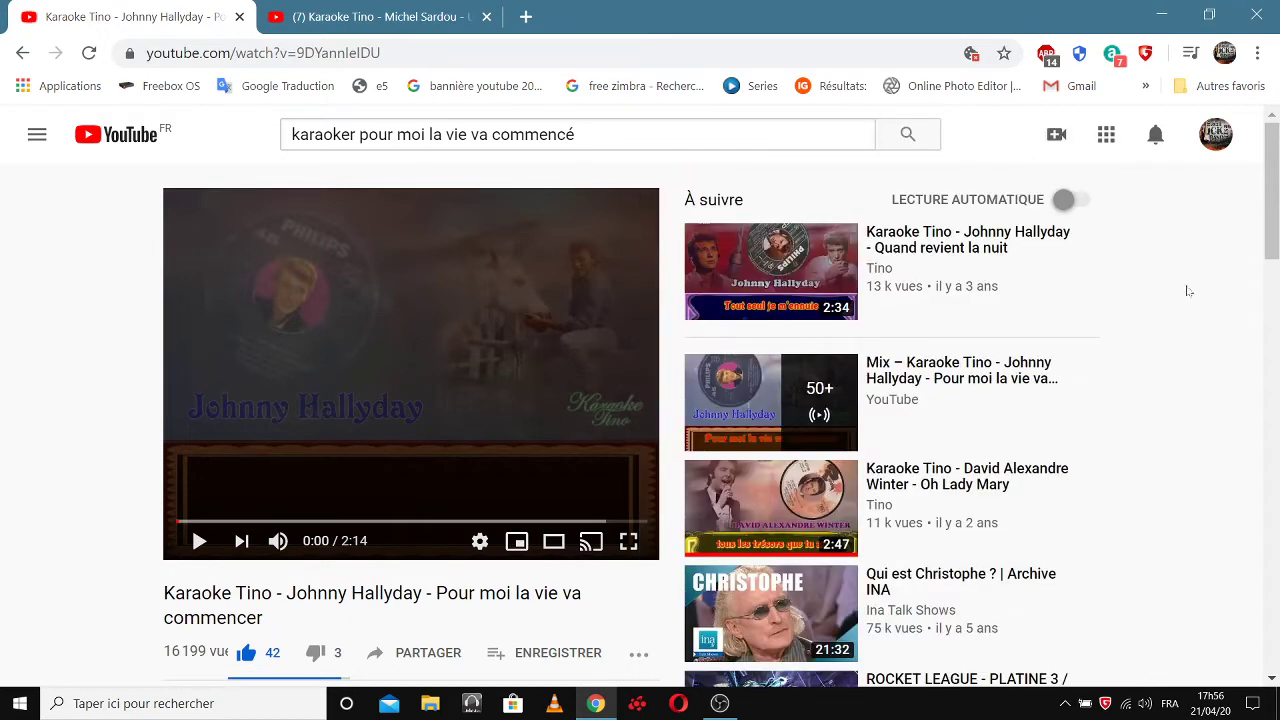
Minimize the browser, launch Revo Uninstaller from the desktop and allow it to run.
click(1163, 16)
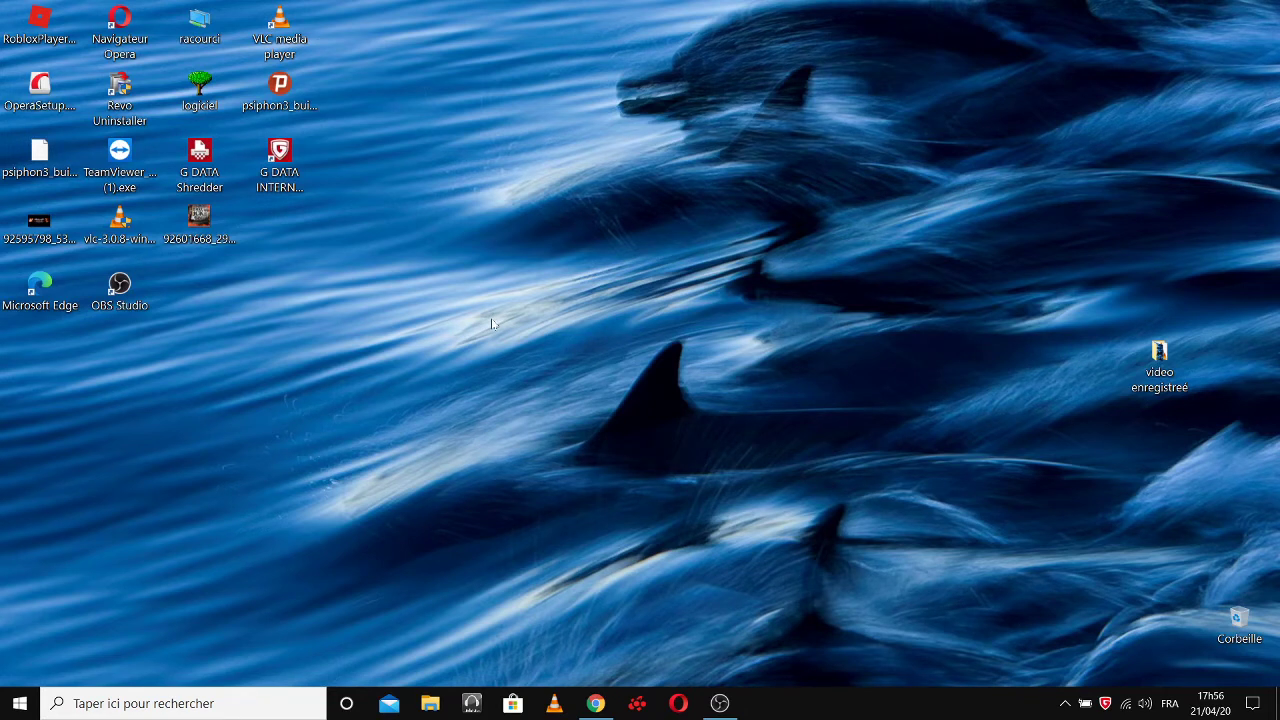
double_click(118, 88)
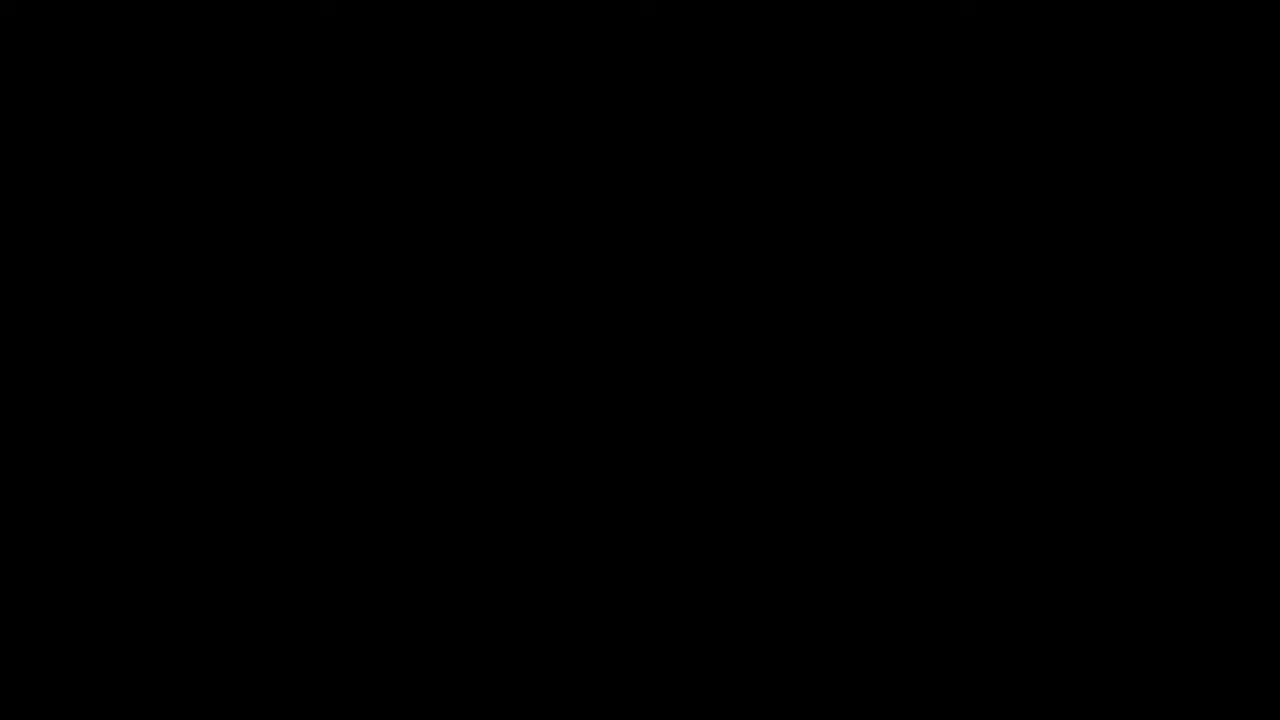
click(547, 483)
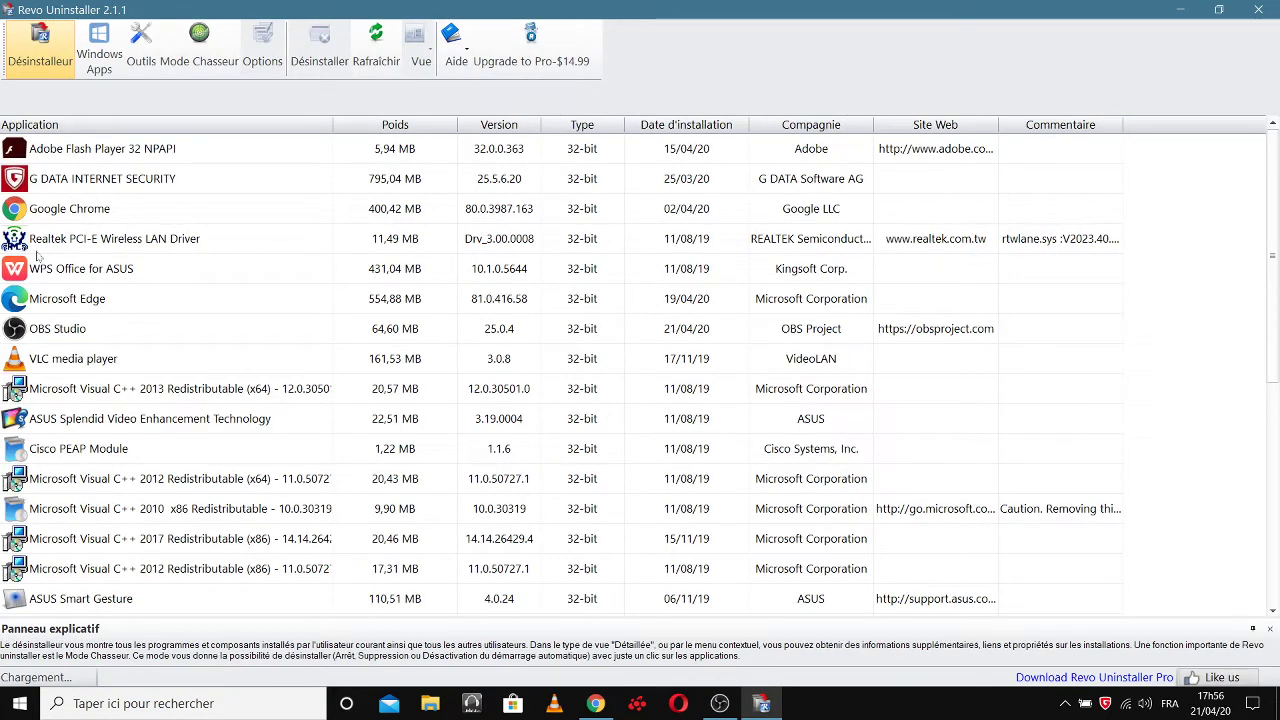
Examine the full list of installed applications in Revo Uninstaller, from Adobe Flash Player to WPS Office for ASUS.
scroll(112, 217, down, 2)
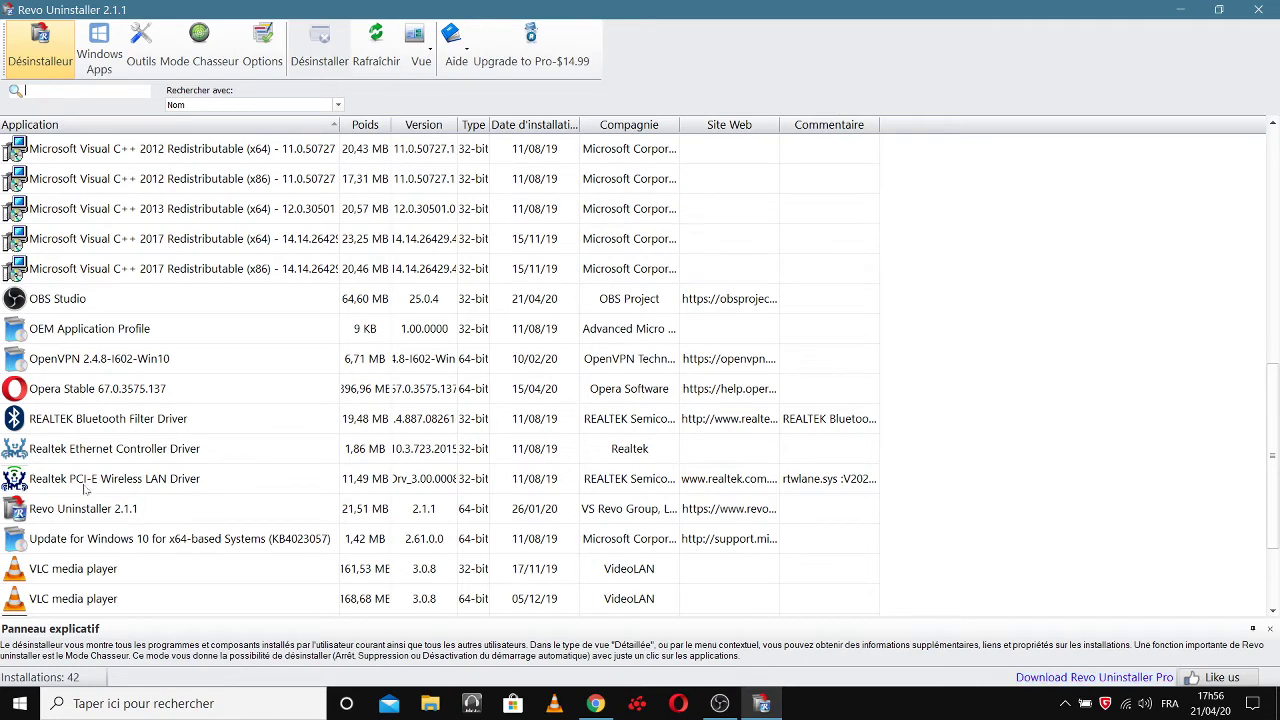
scroll(117, 455, down, 2)
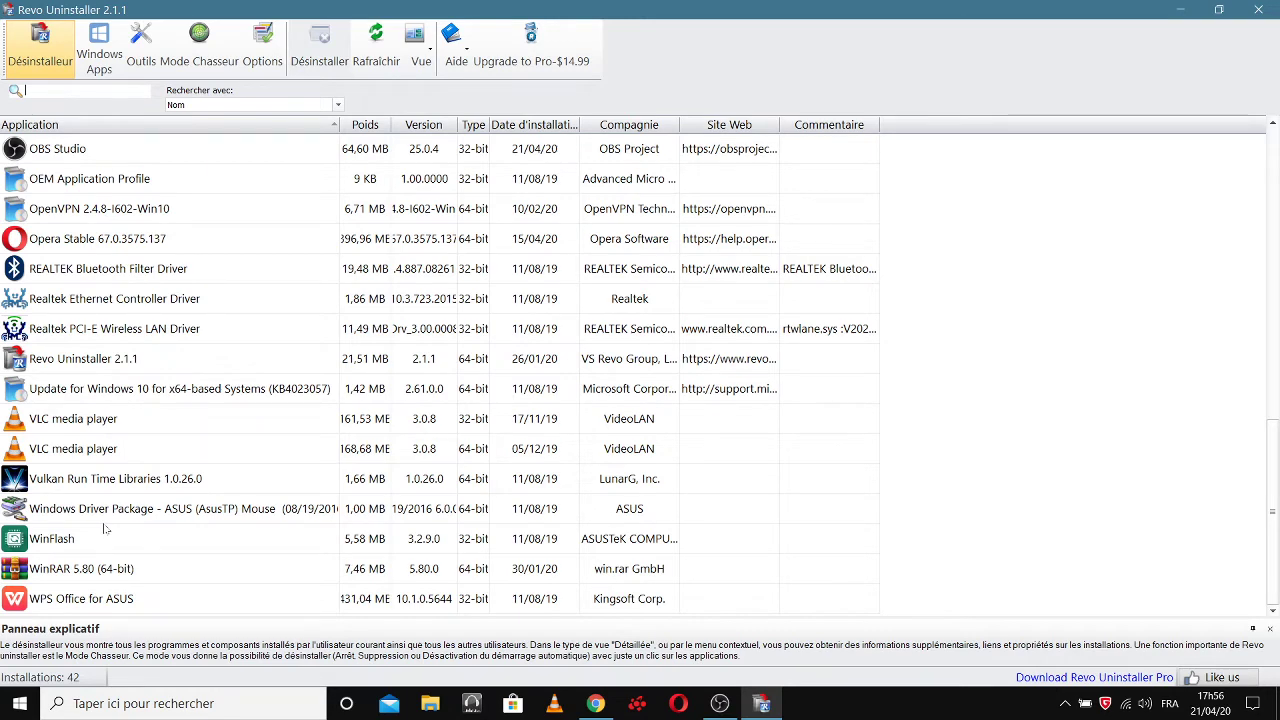
scroll(72, 330, up, 9)
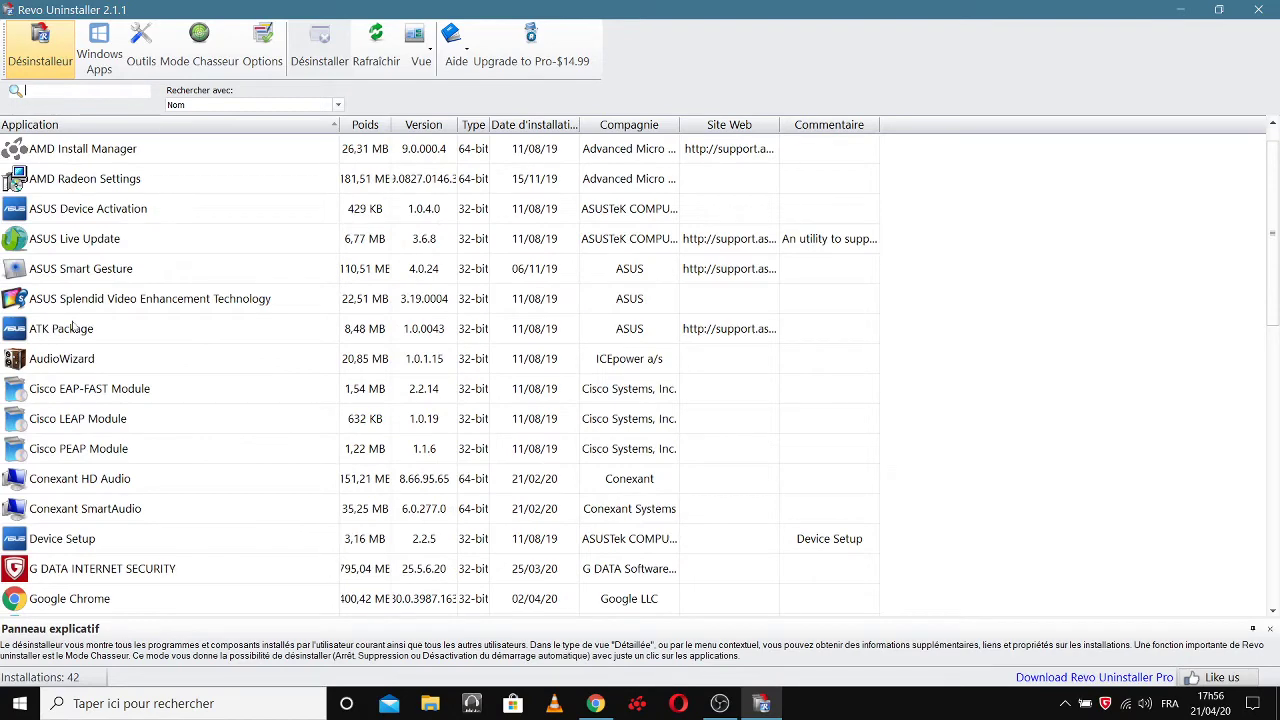
scroll(72, 330, up, 1)
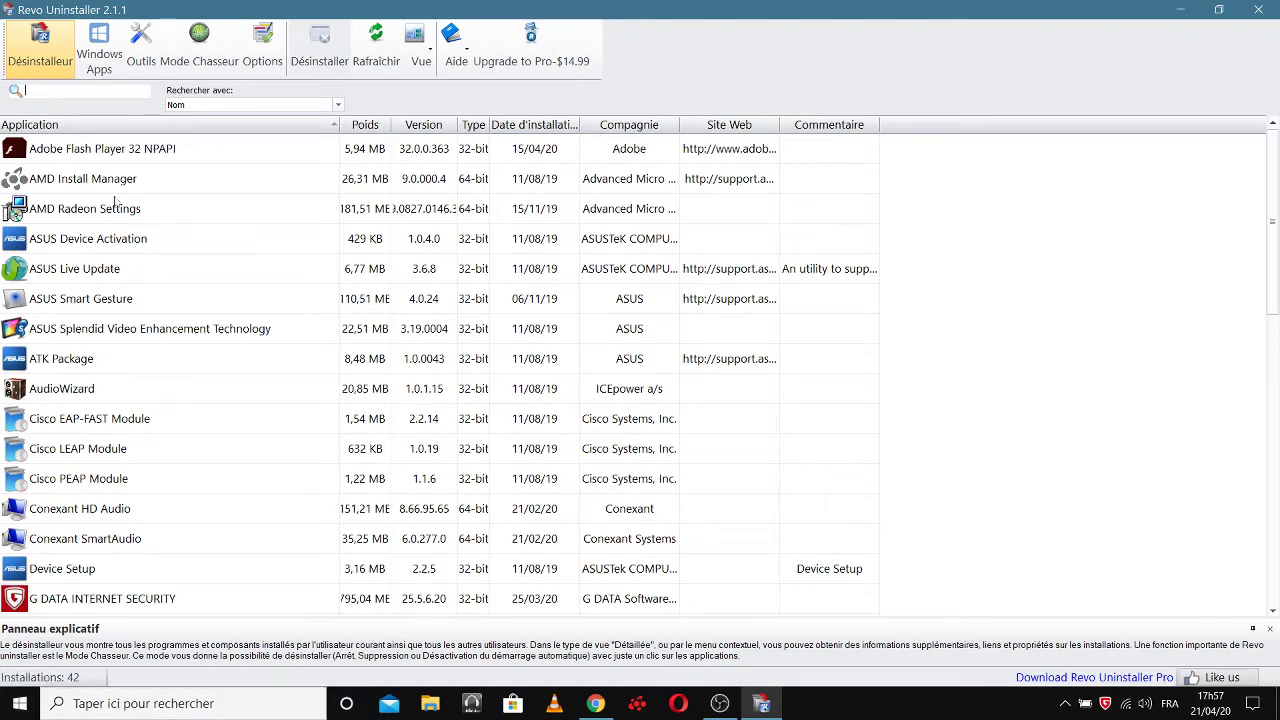
scroll(117, 202, down, 9)
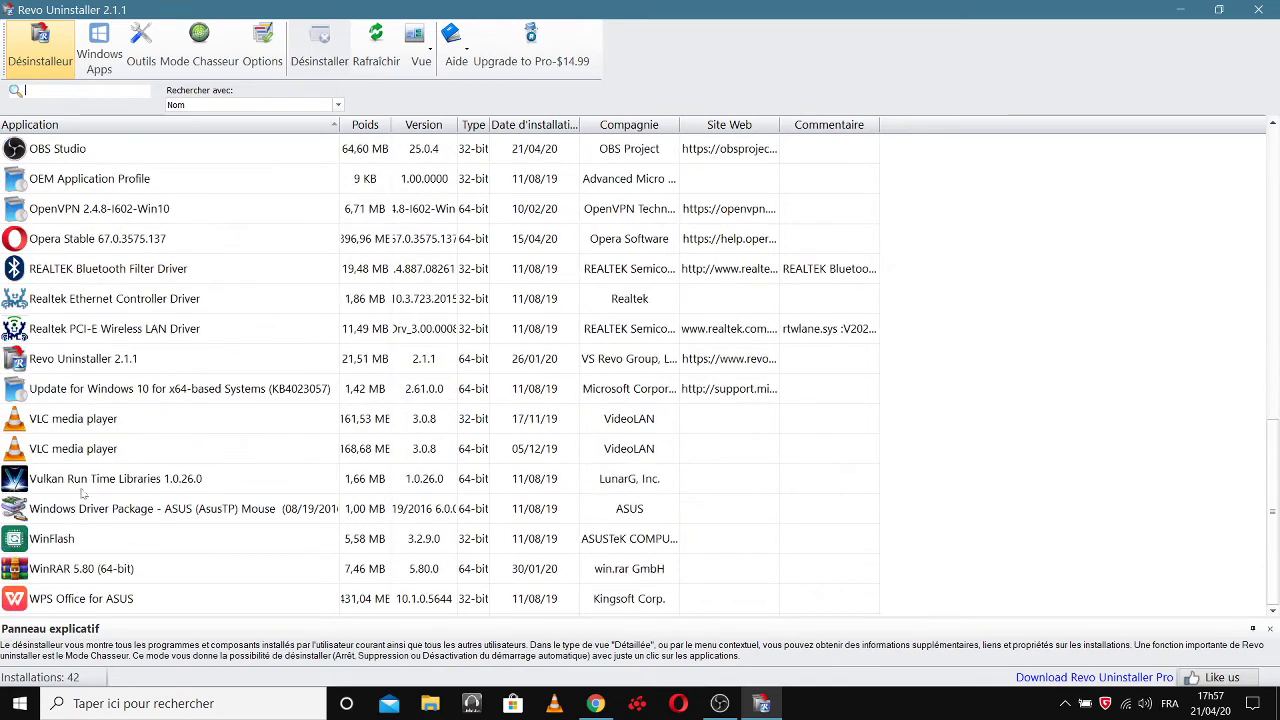
scroll(128, 335, up, 9)
scroll(141, 190, down, 9)
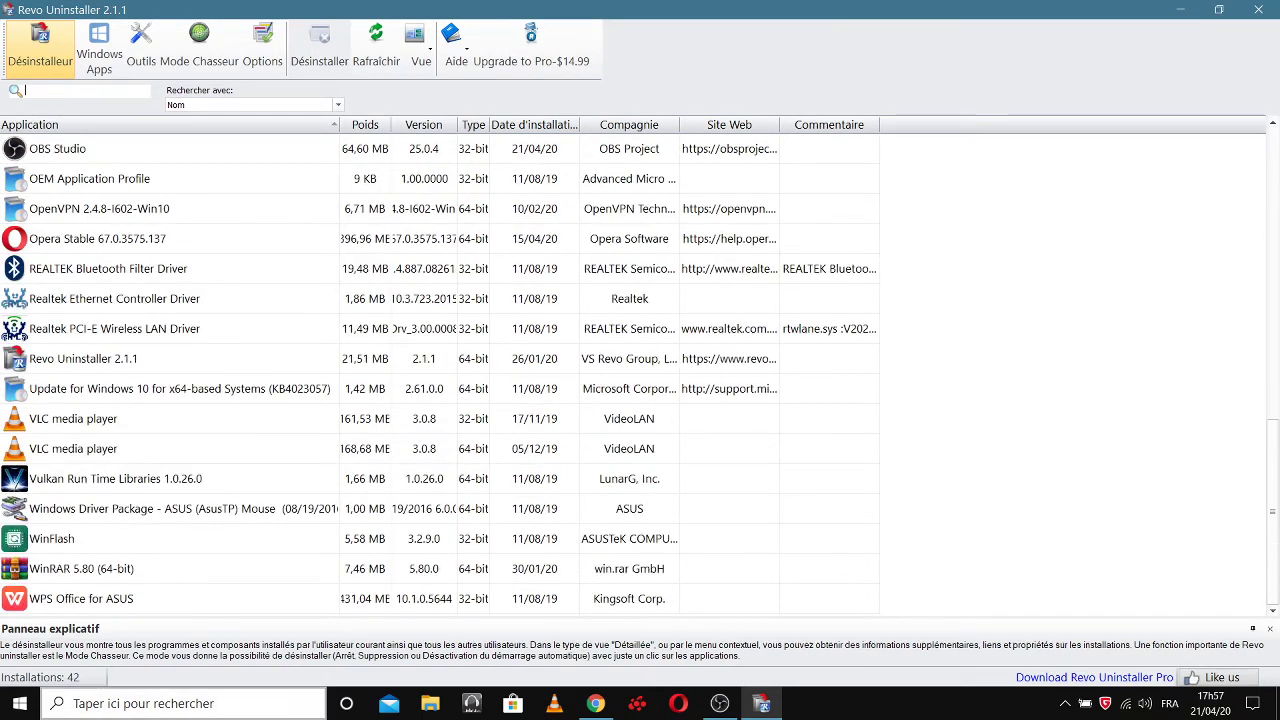
Try to reach the Panneau de configuration through the Windows Paramètres and Cortana, and close Paramètres.
click(99, 705)
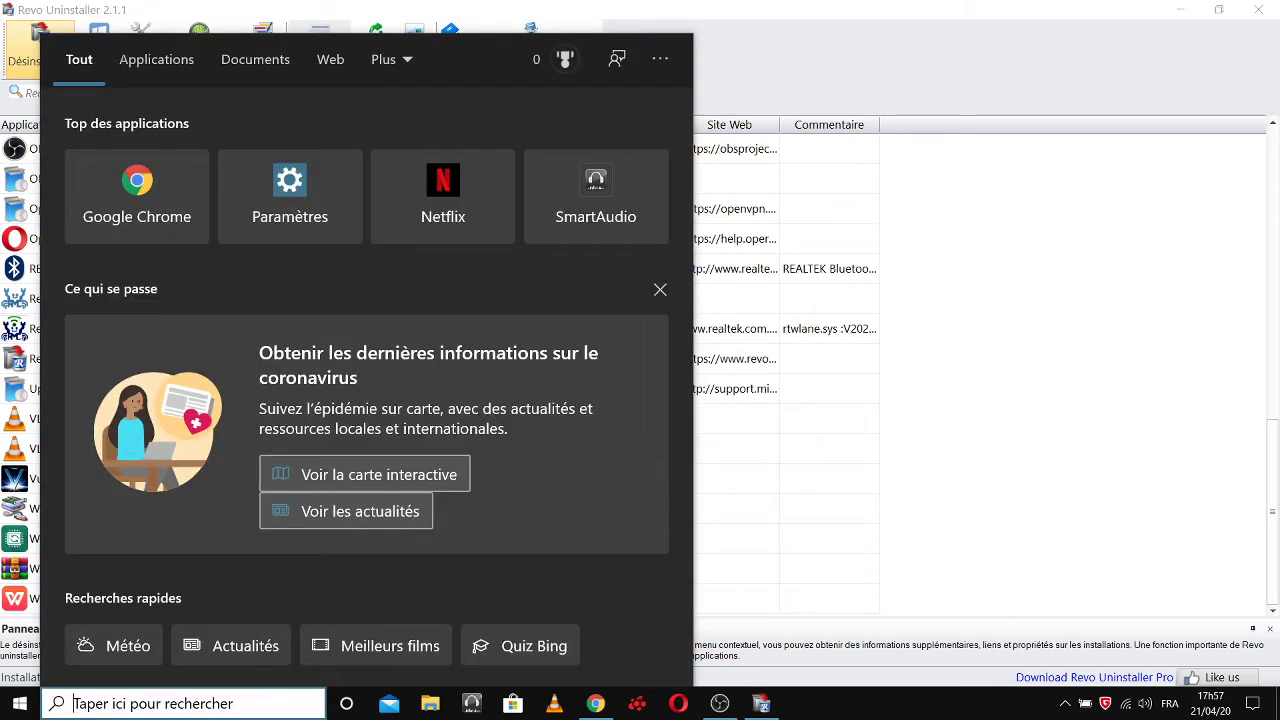
click(303, 210)
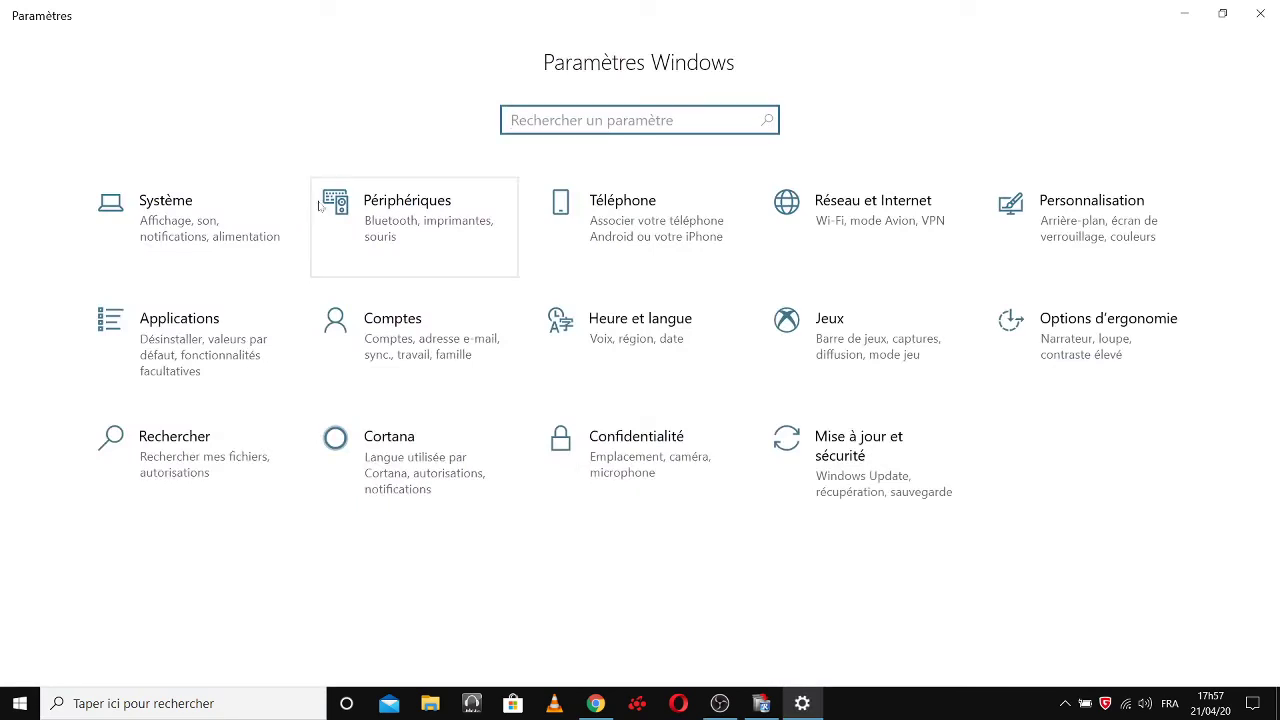
click(346, 705)
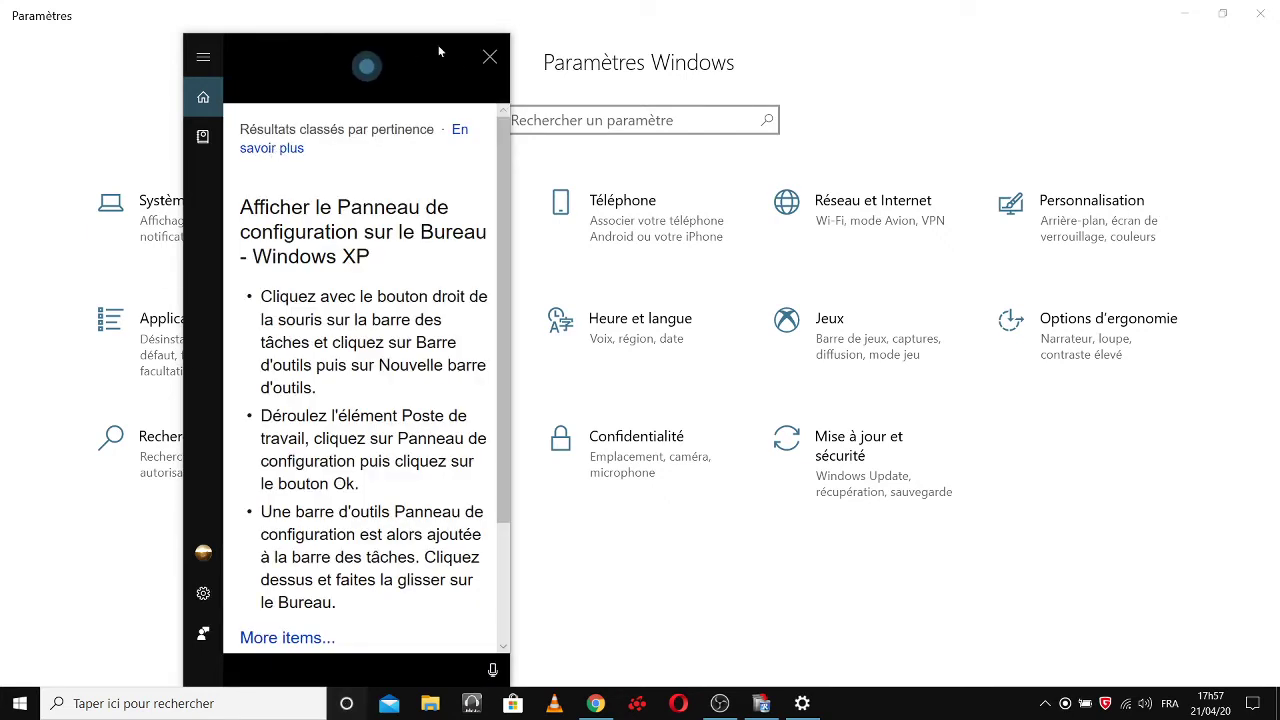
click(489, 57)
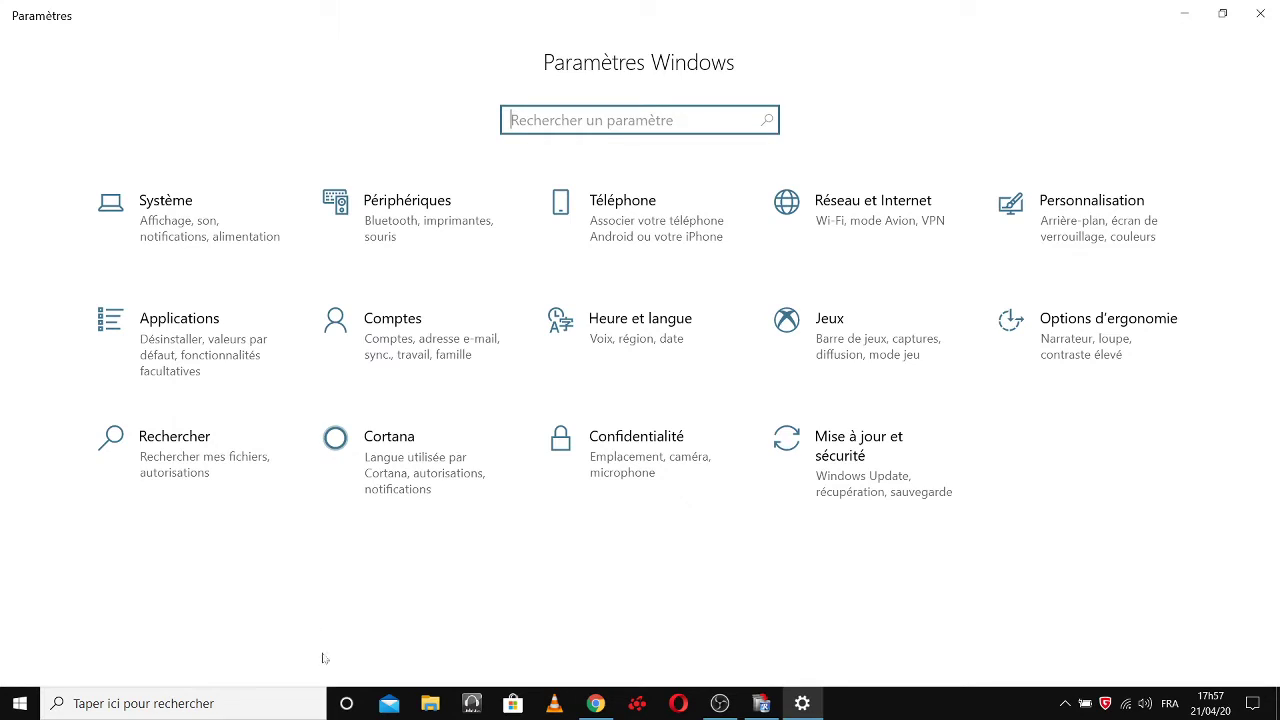
click(346, 703)
click(346, 703)
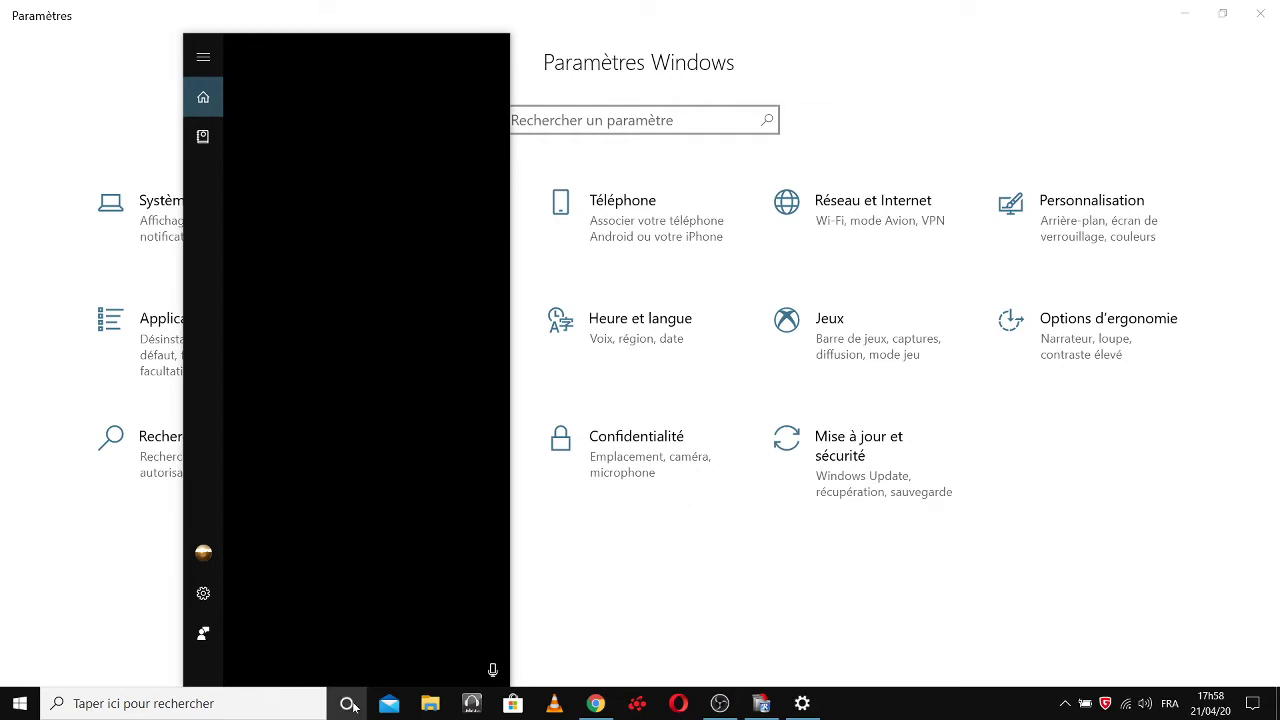
click(346, 703)
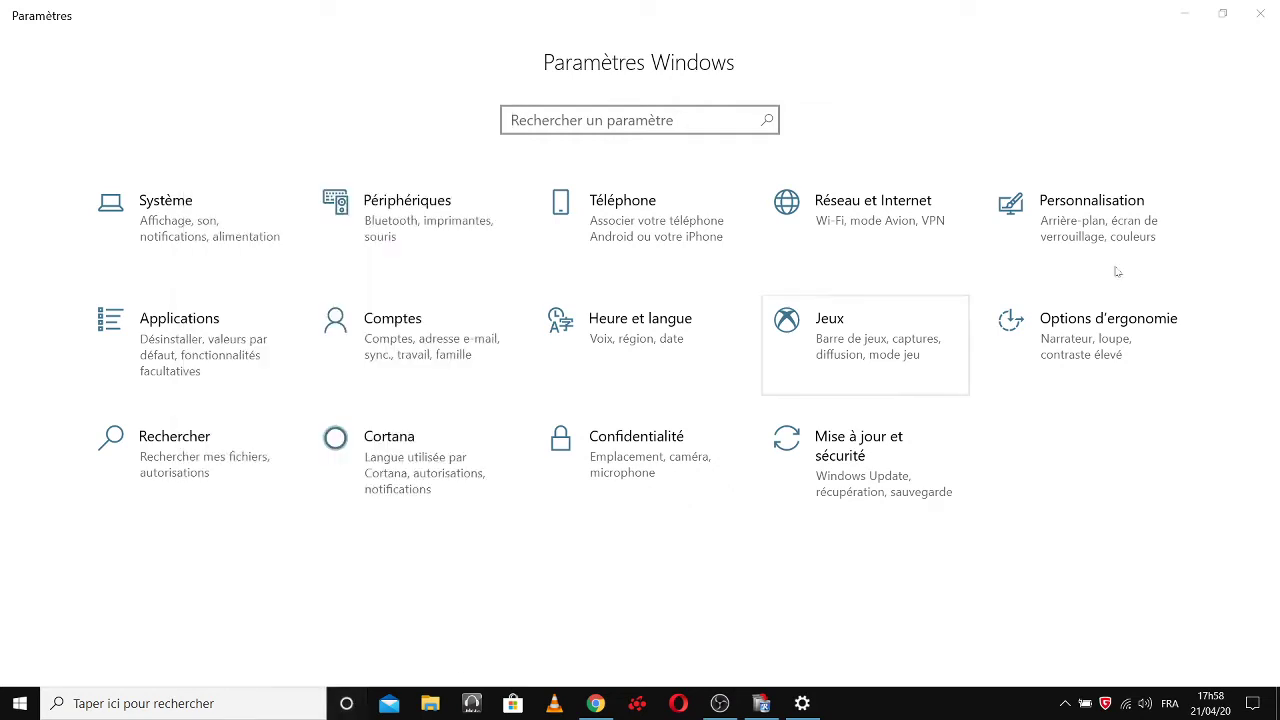
click(1260, 13)
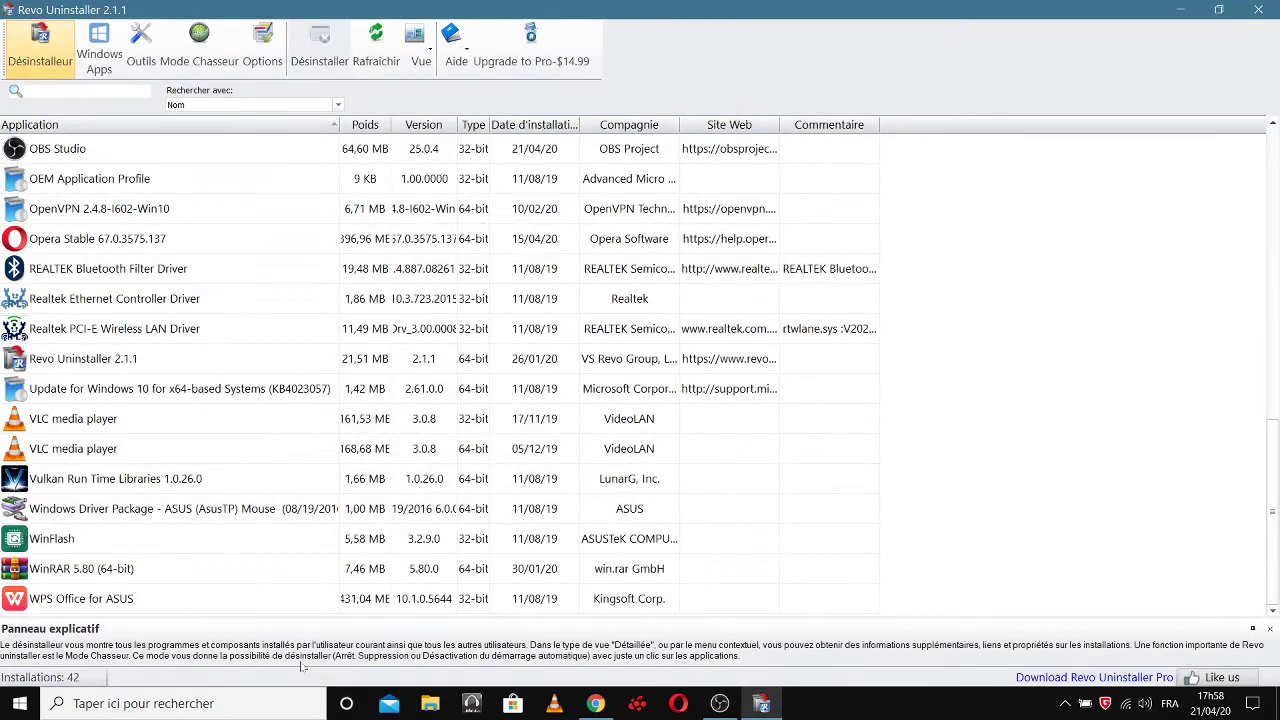
Open the Panneau de configuration with Cortana and go to Programmes et fonctionnalités under Programmes.
click(346, 703)
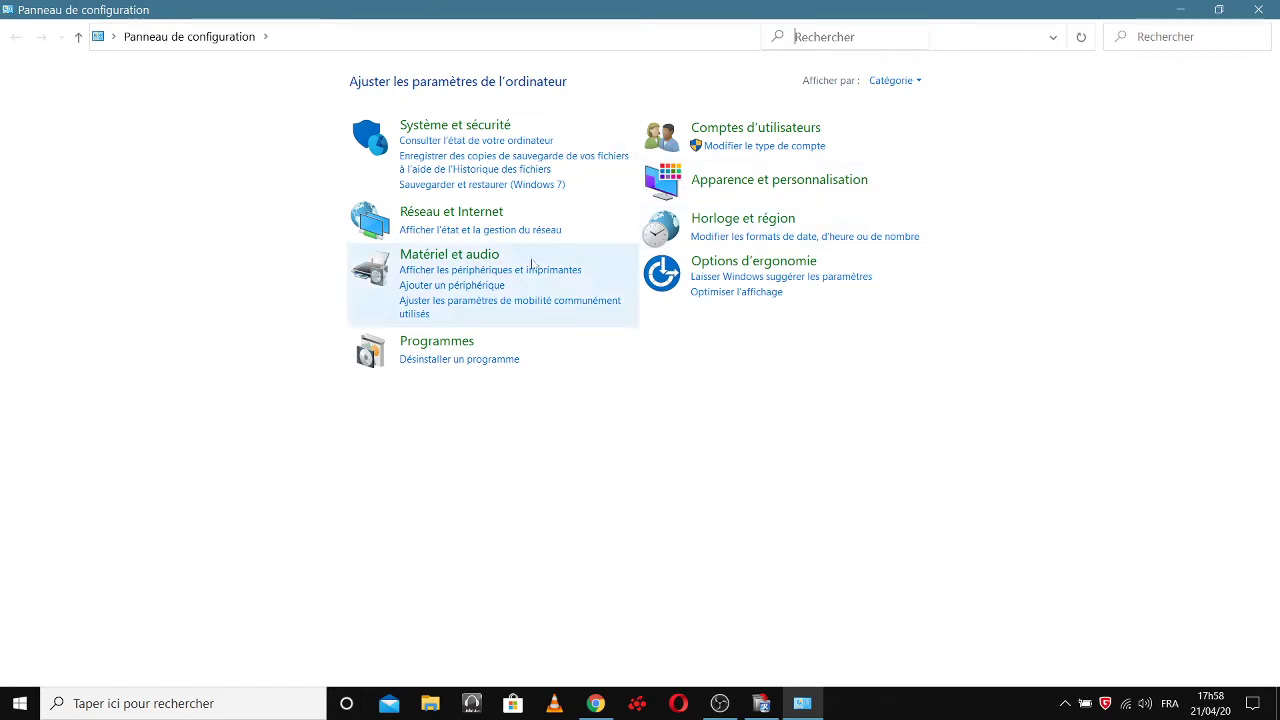
click(437, 340)
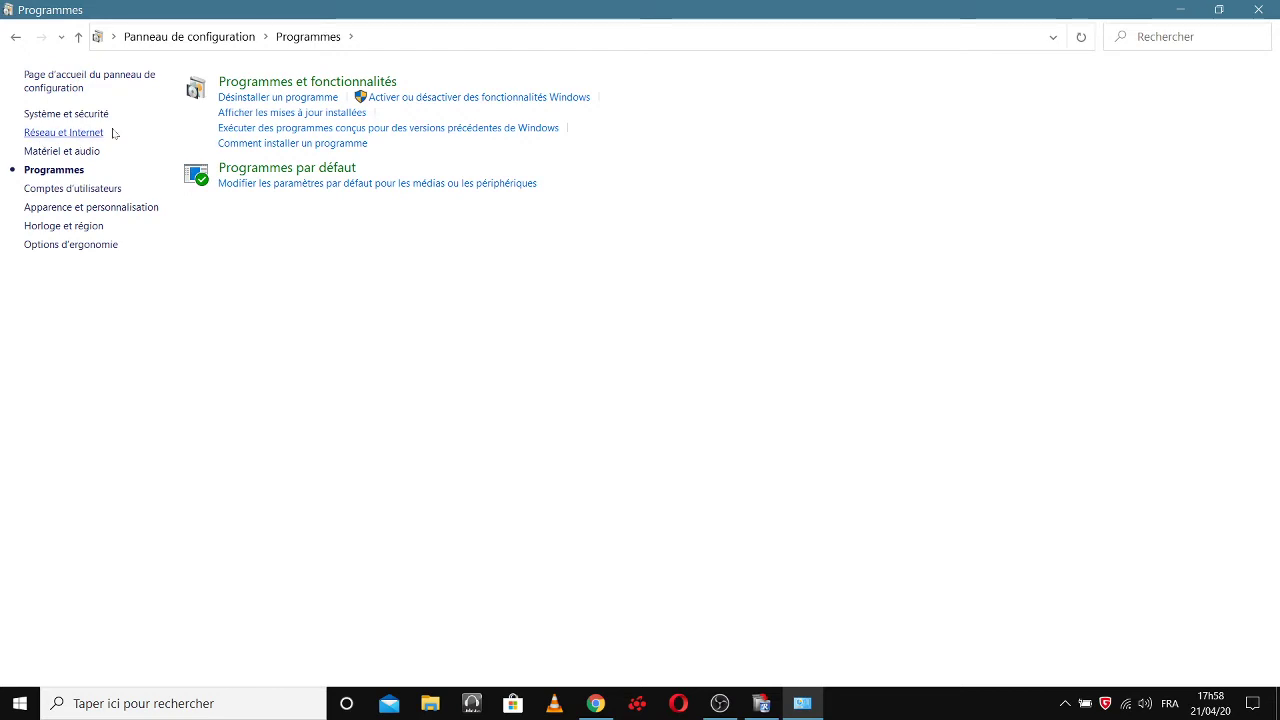
click(279, 84)
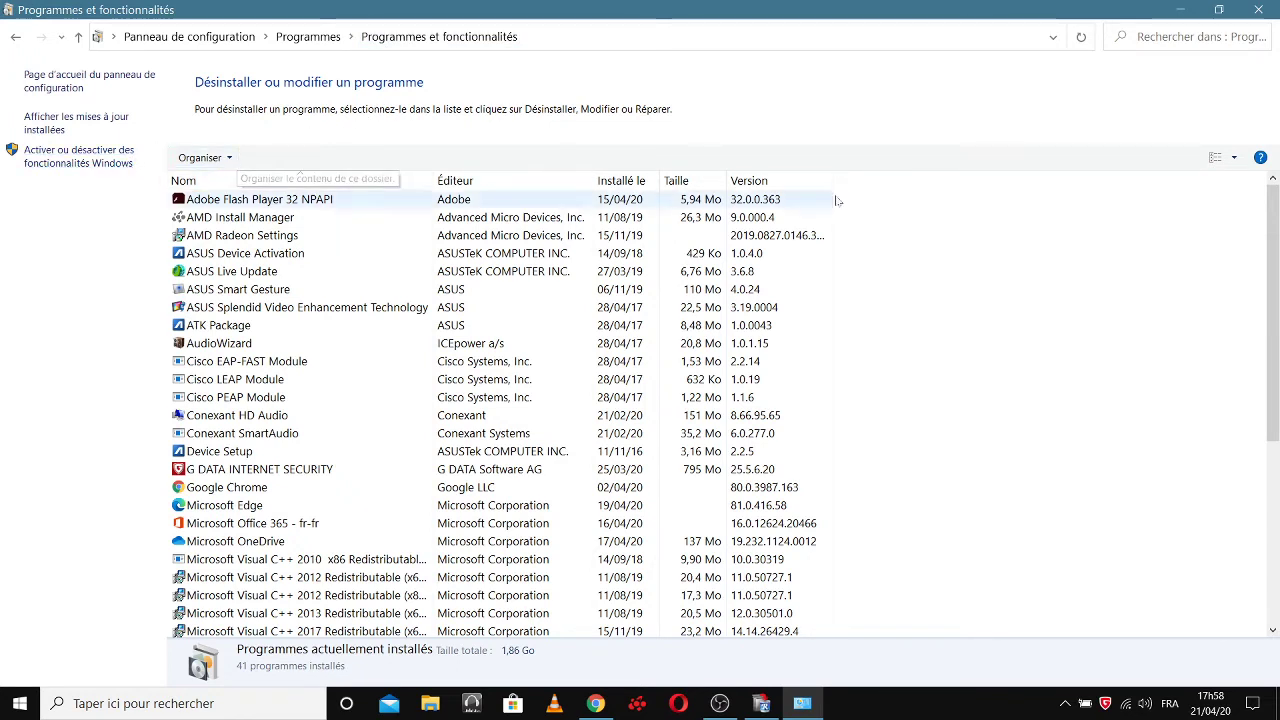
Display the installed programs as large icons with publisher and size, and look through them.
click(1209, 160)
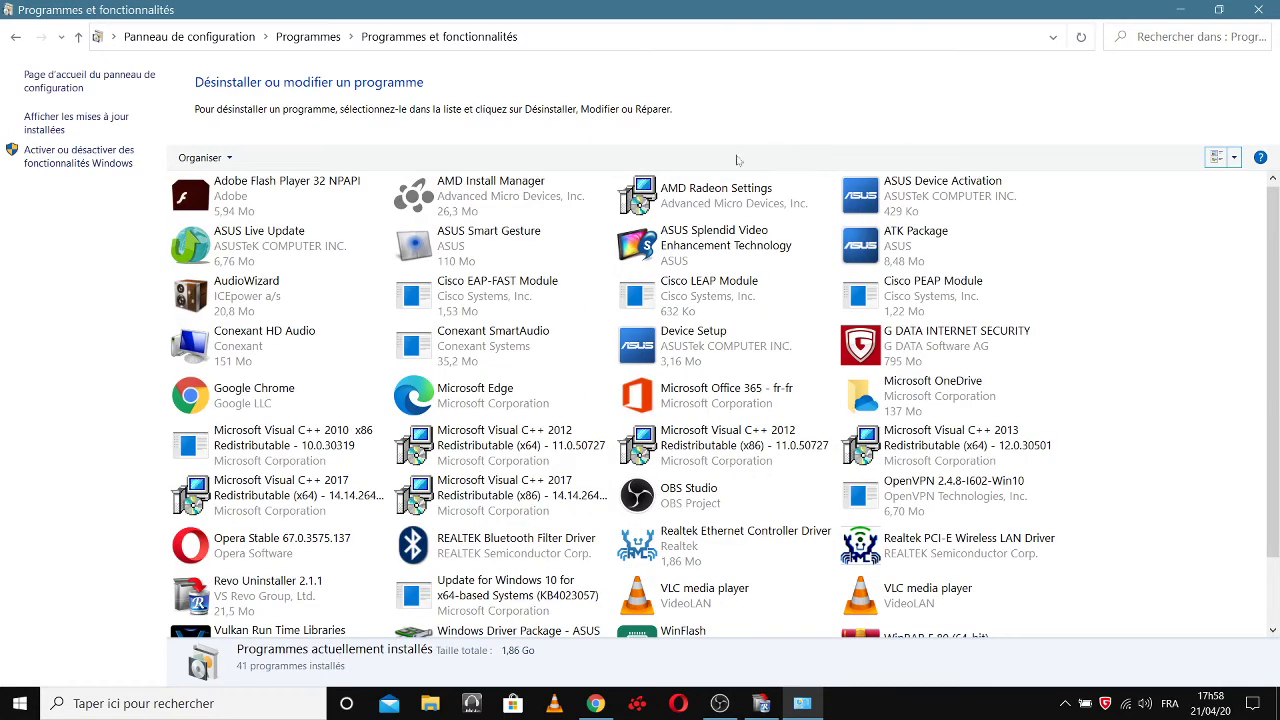
scroll(576, 264, down, 1)
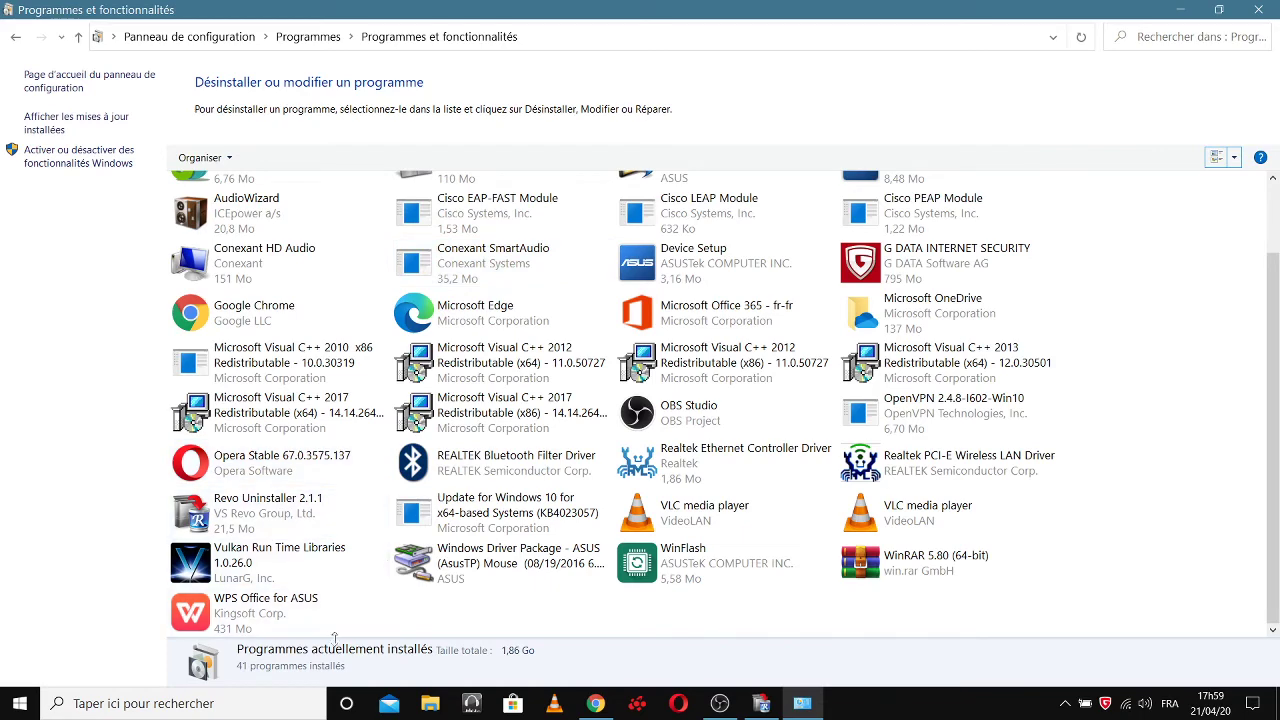
Retrace the route from the Panneau de configuration home through Programmes to Désinstaller un programme and look over the installed programs.
click(14, 37)
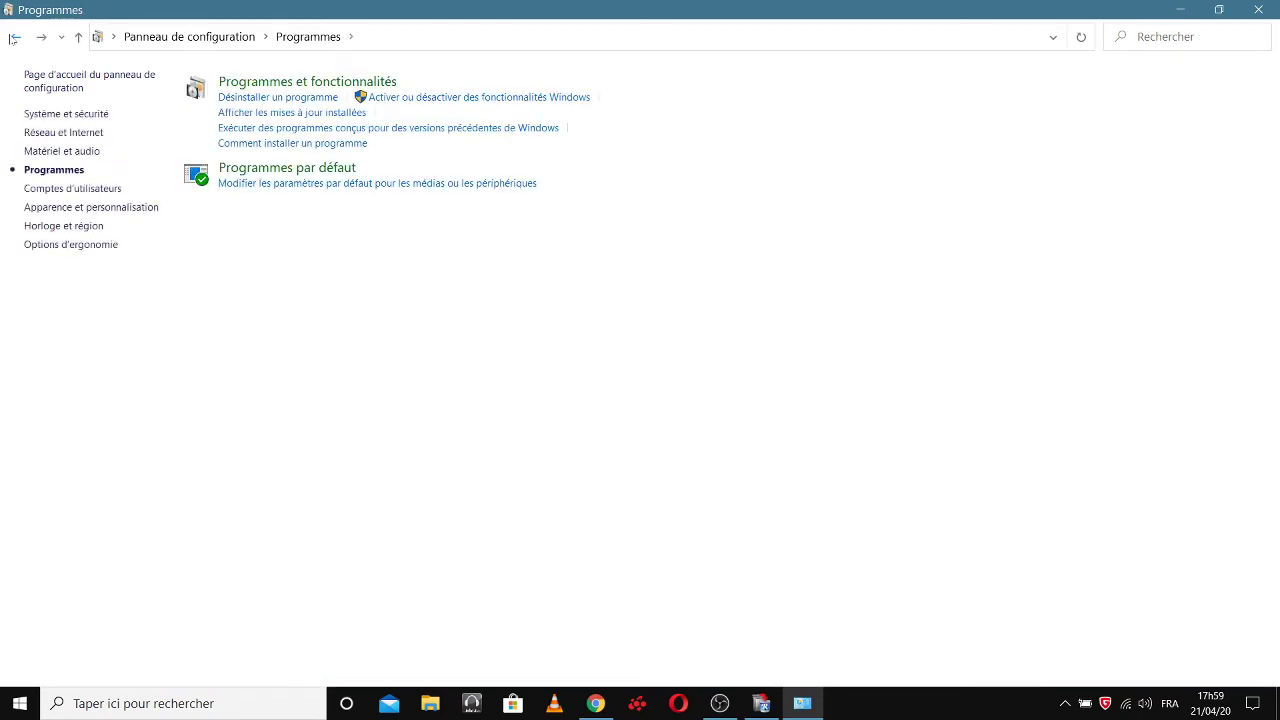
click(295, 98)
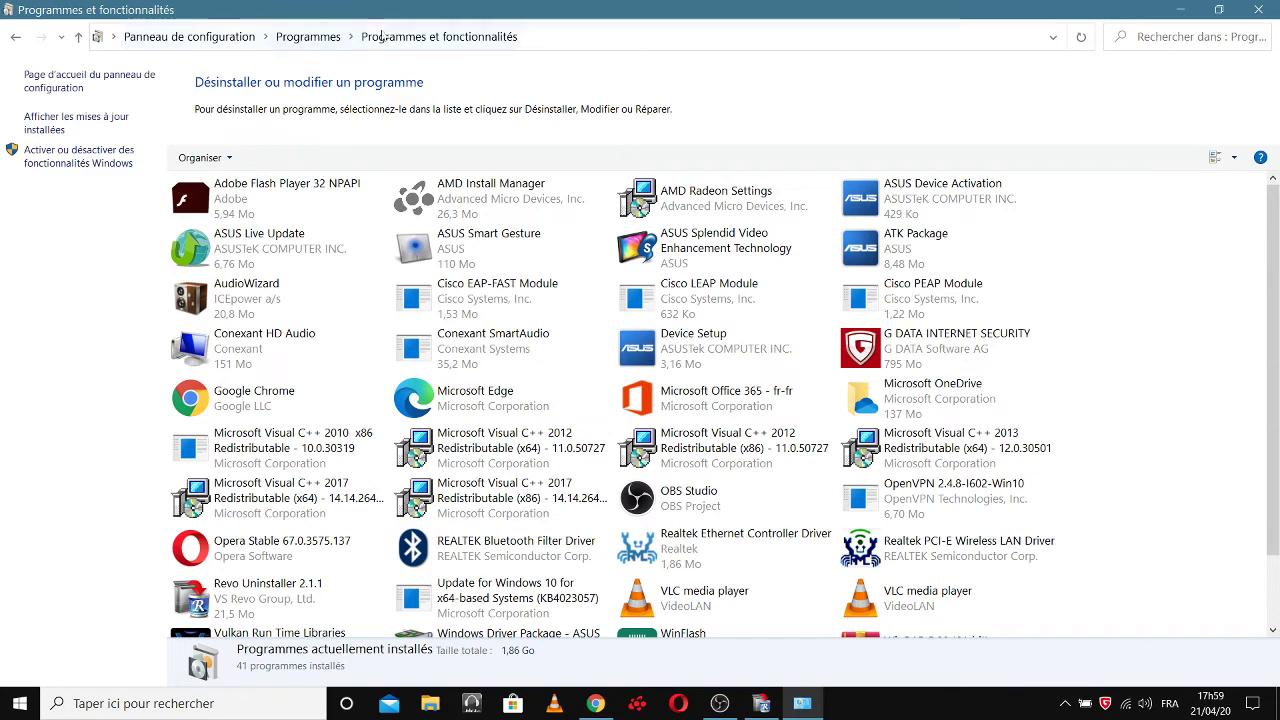
click(177, 40)
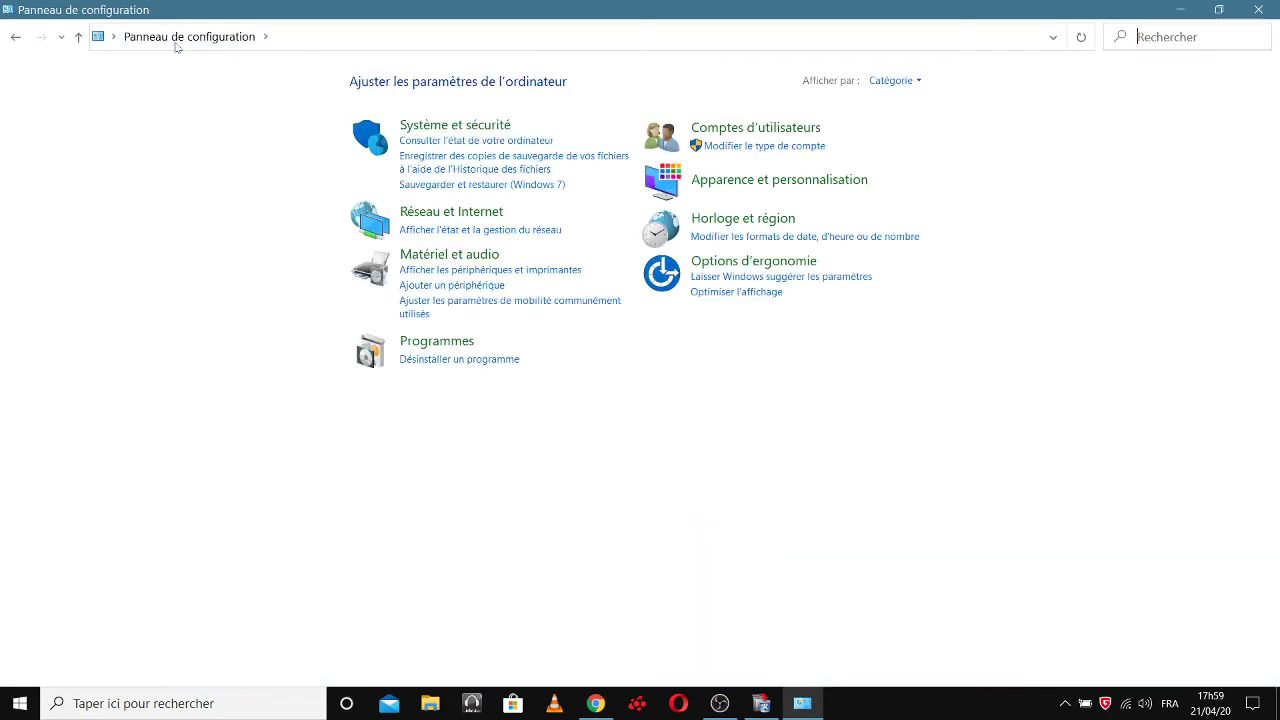
click(430, 344)
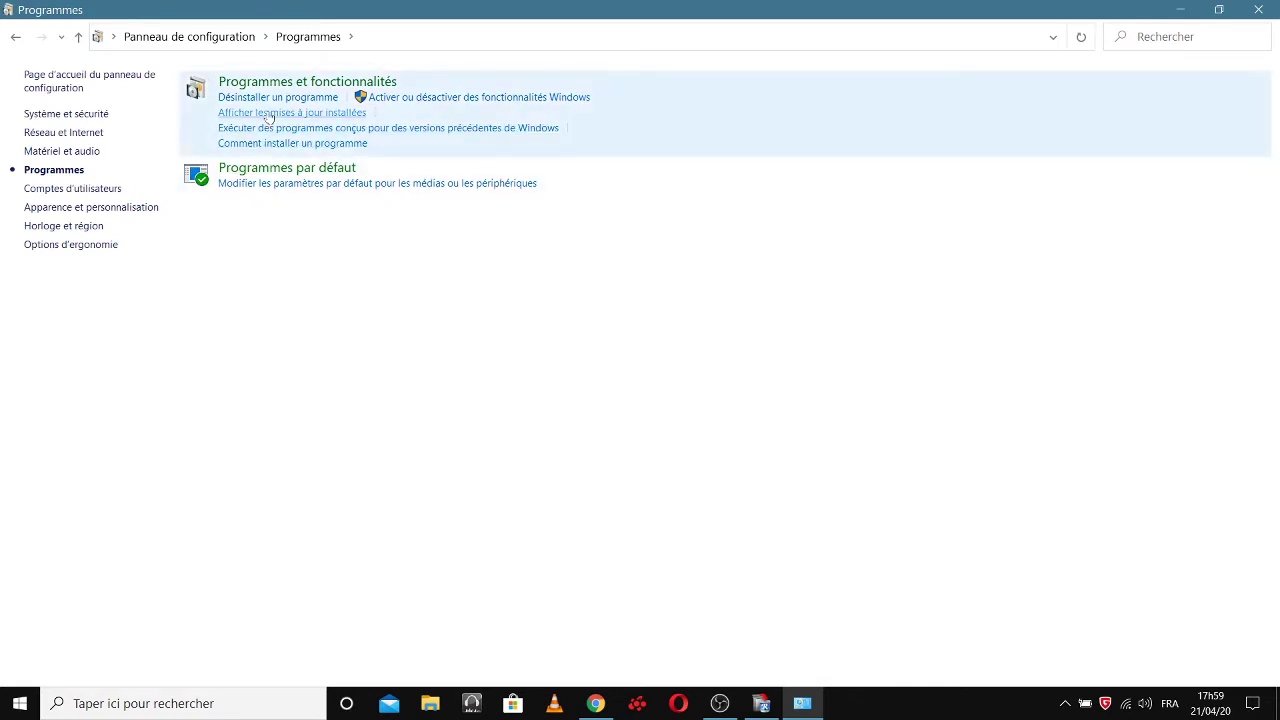
click(262, 100)
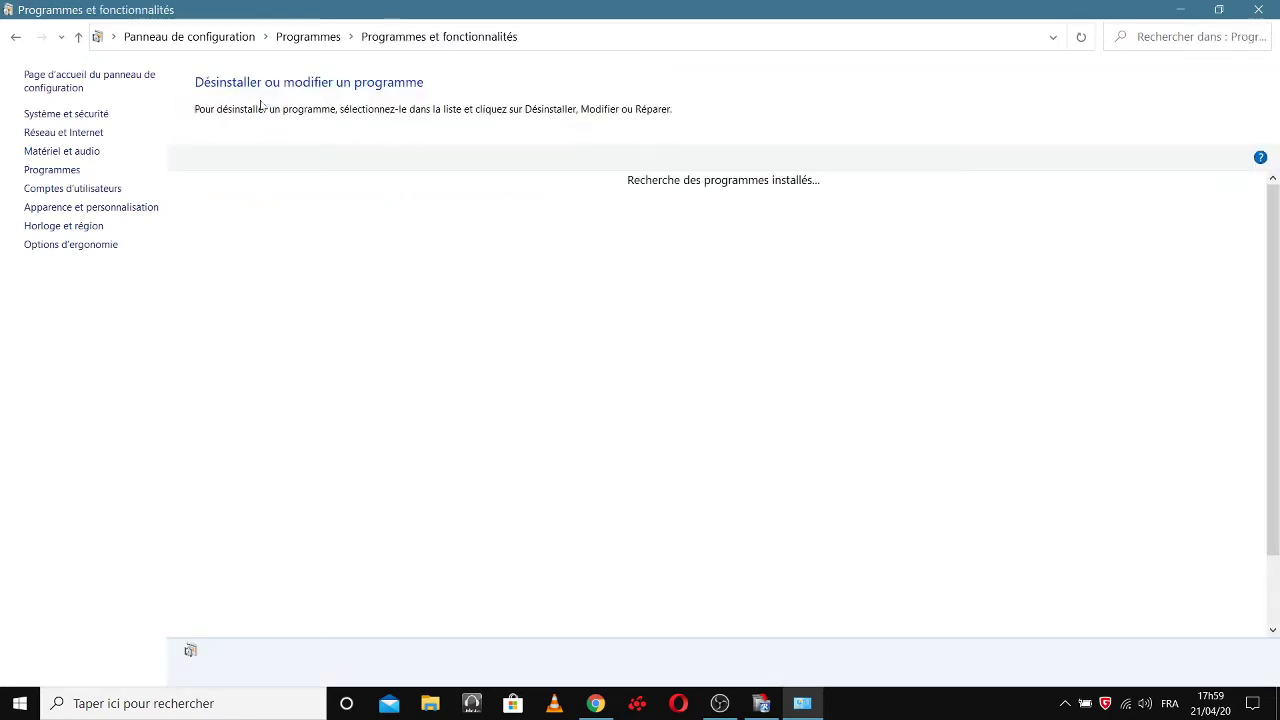
scroll(500, 330, down, 2)
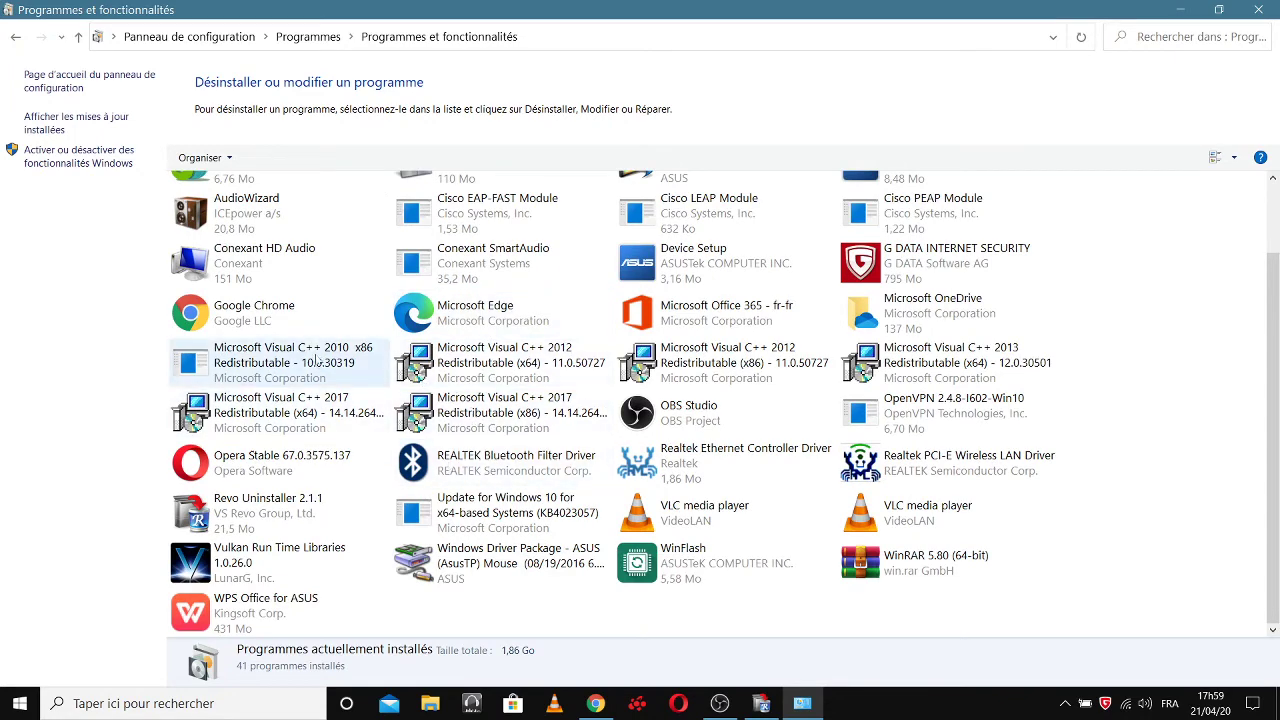
scroll(330, 395, up, 2)
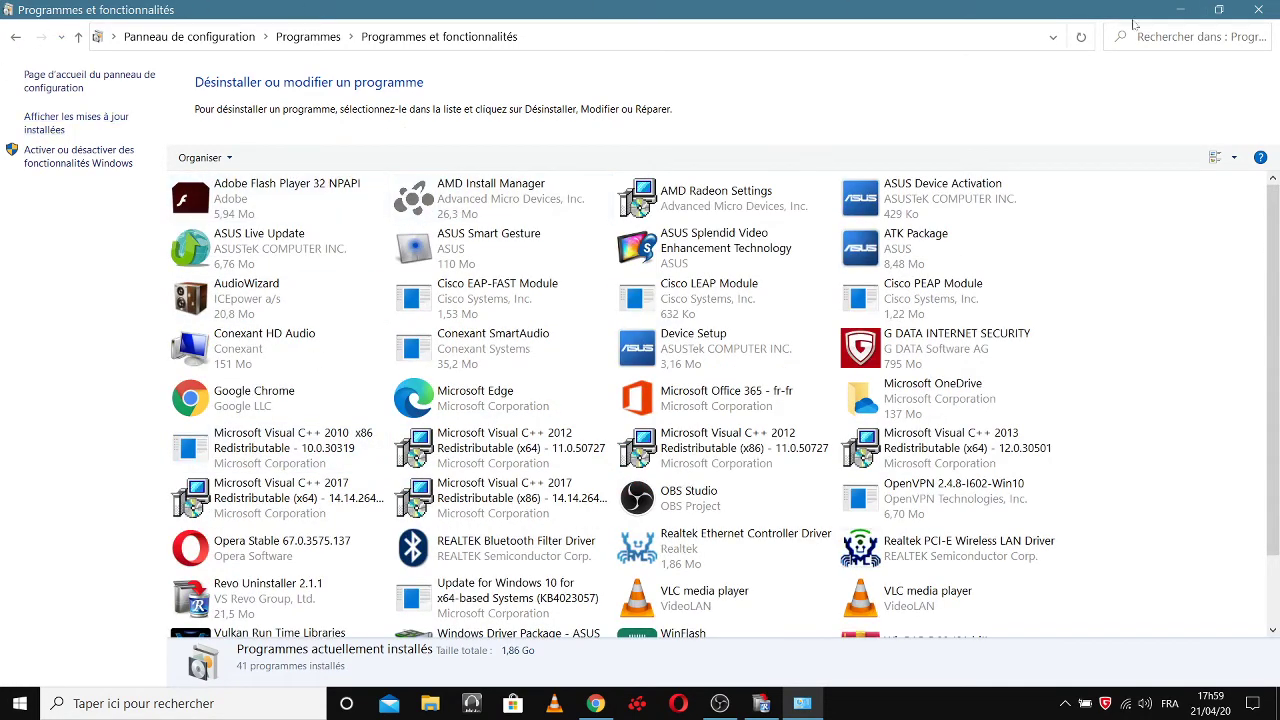
Compare the Programmes et fonctionnalités list with Revo Uninstaller's list by placing its window over it, and close Programmes et fonctionnalités.
drag(826, 14, 946, 33)
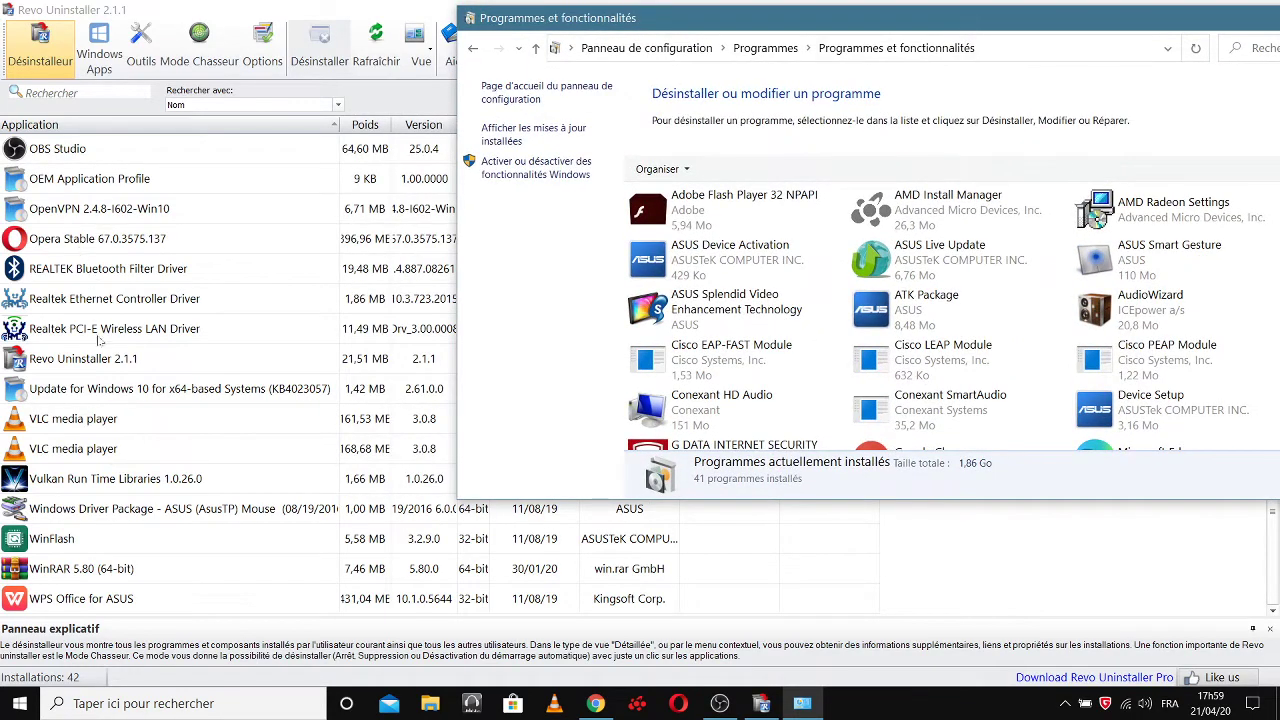
scroll(783, 365, down, 5)
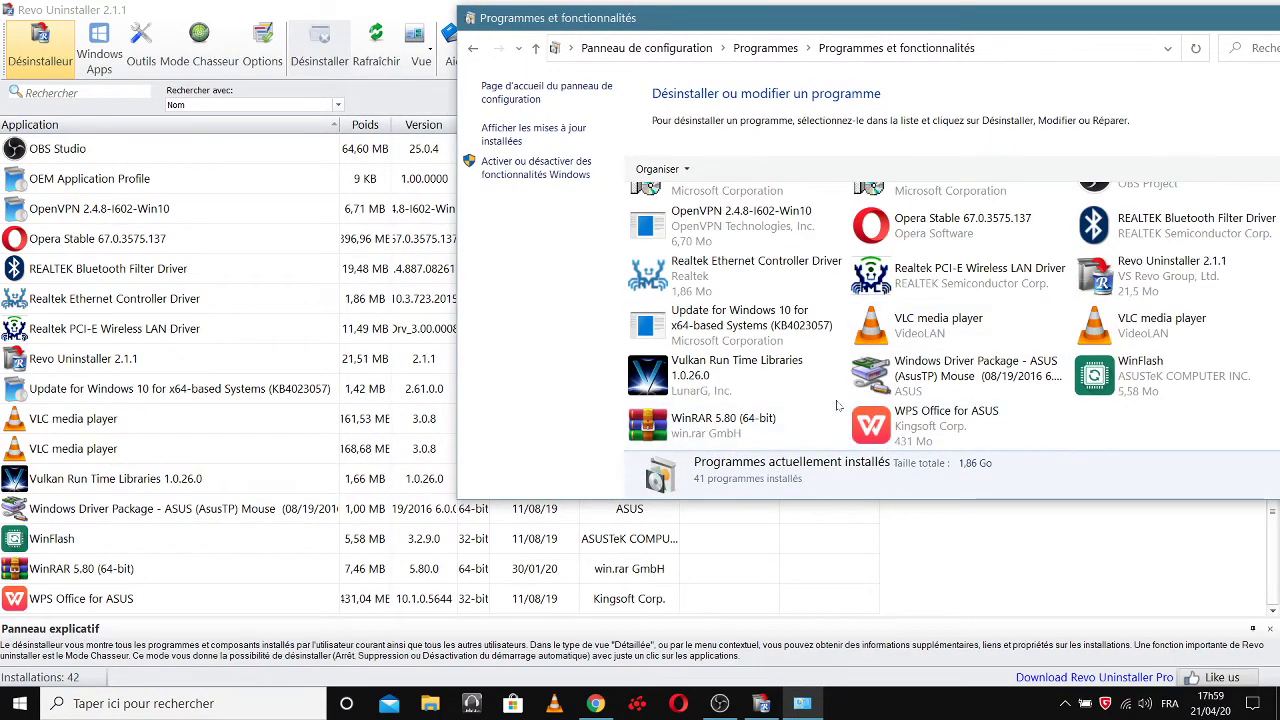
ctrl+scroll(845, 395, down, 1)
scroll(843, 397, down, 5)
ctrl+scroll(843, 397, up, 1)
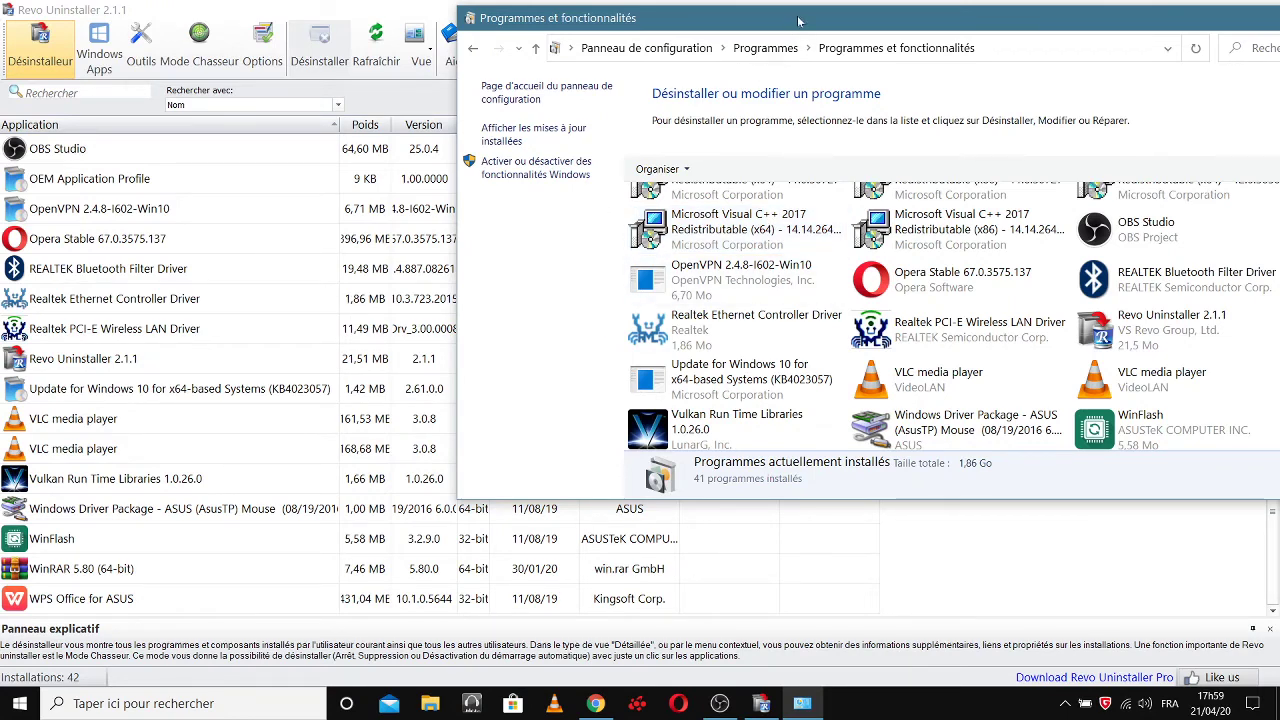
drag(797, 24, 514, 29)
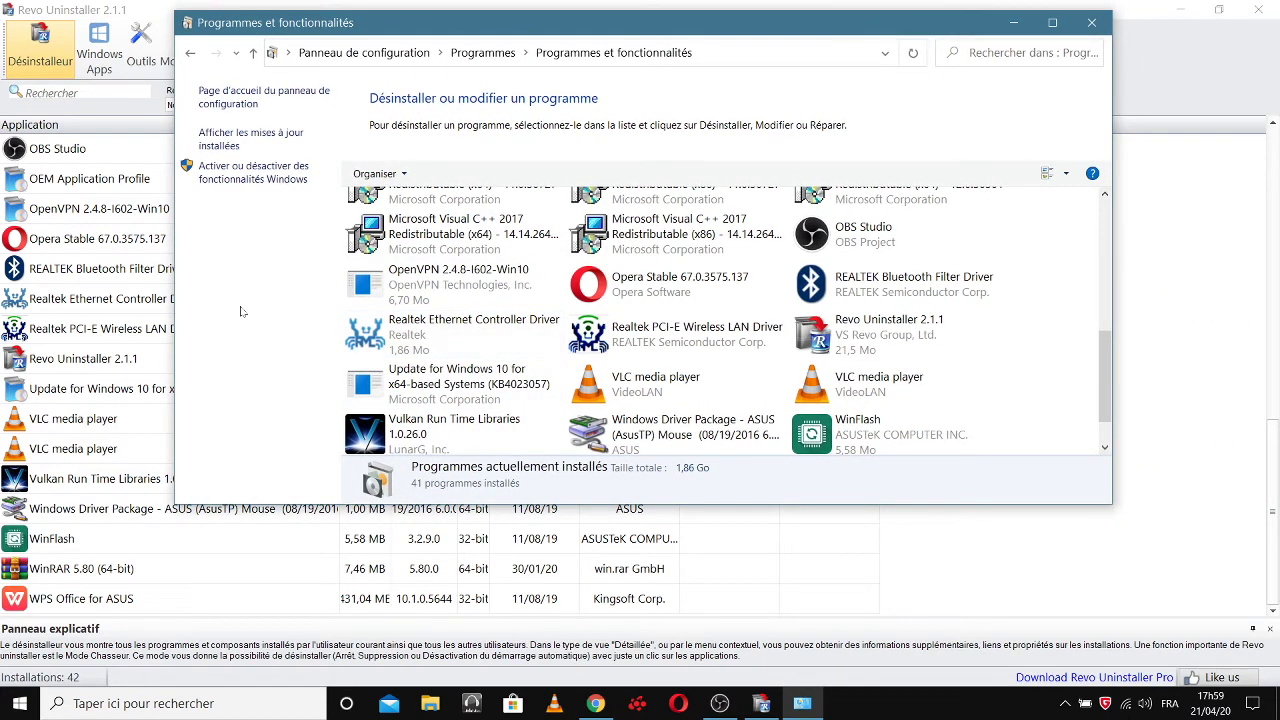
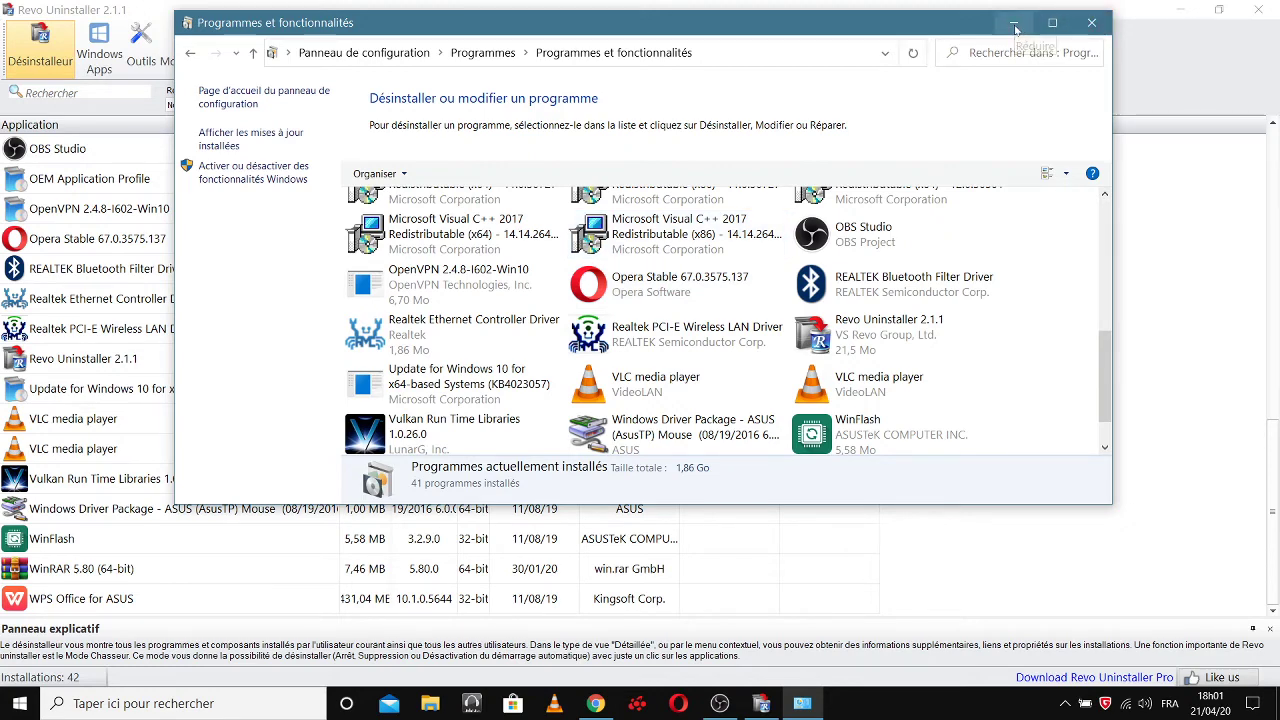
click(1093, 24)
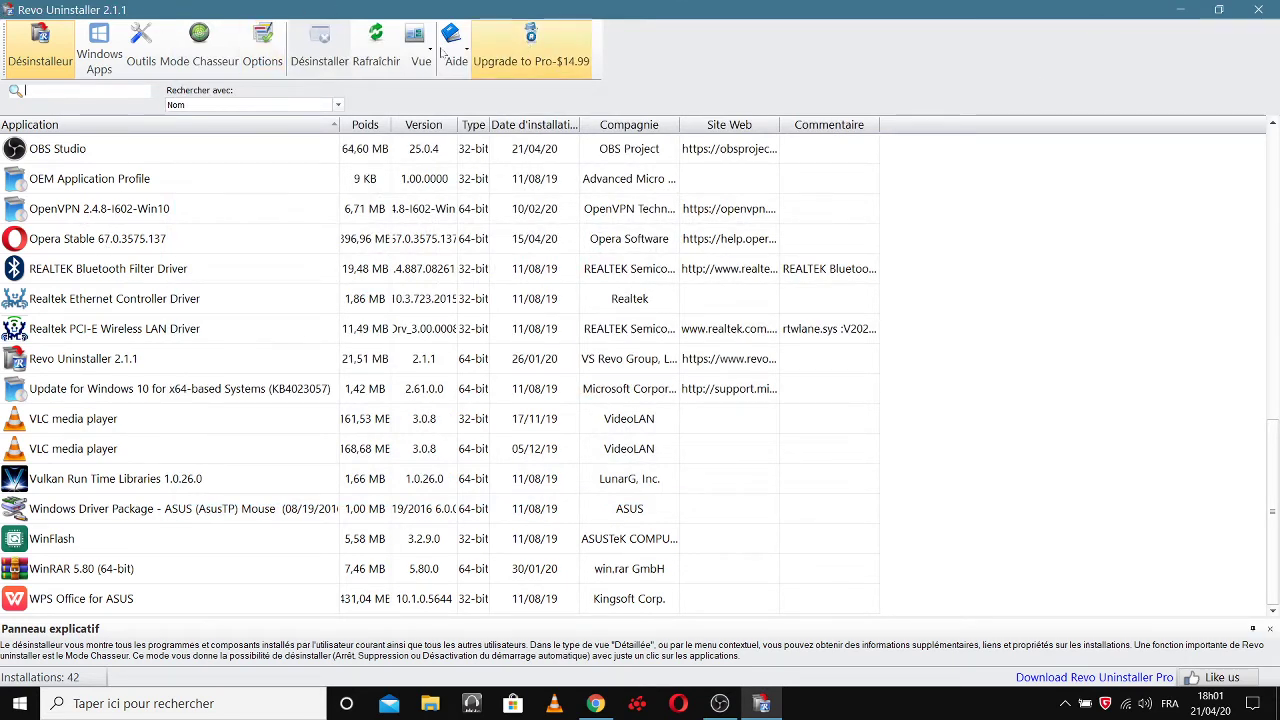
Display the Windows Apps module in Revo Uninstaller and look through the installed Windows applications.
click(97, 40)
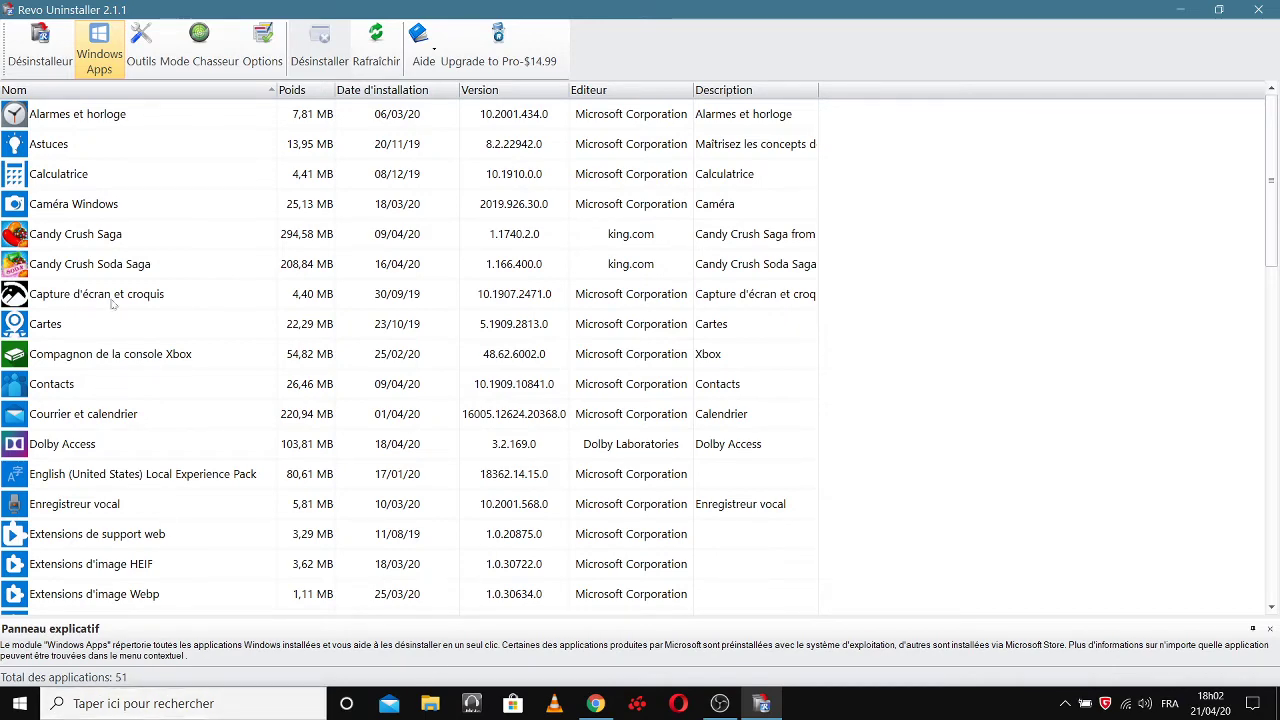
scroll(110, 580, down, 3)
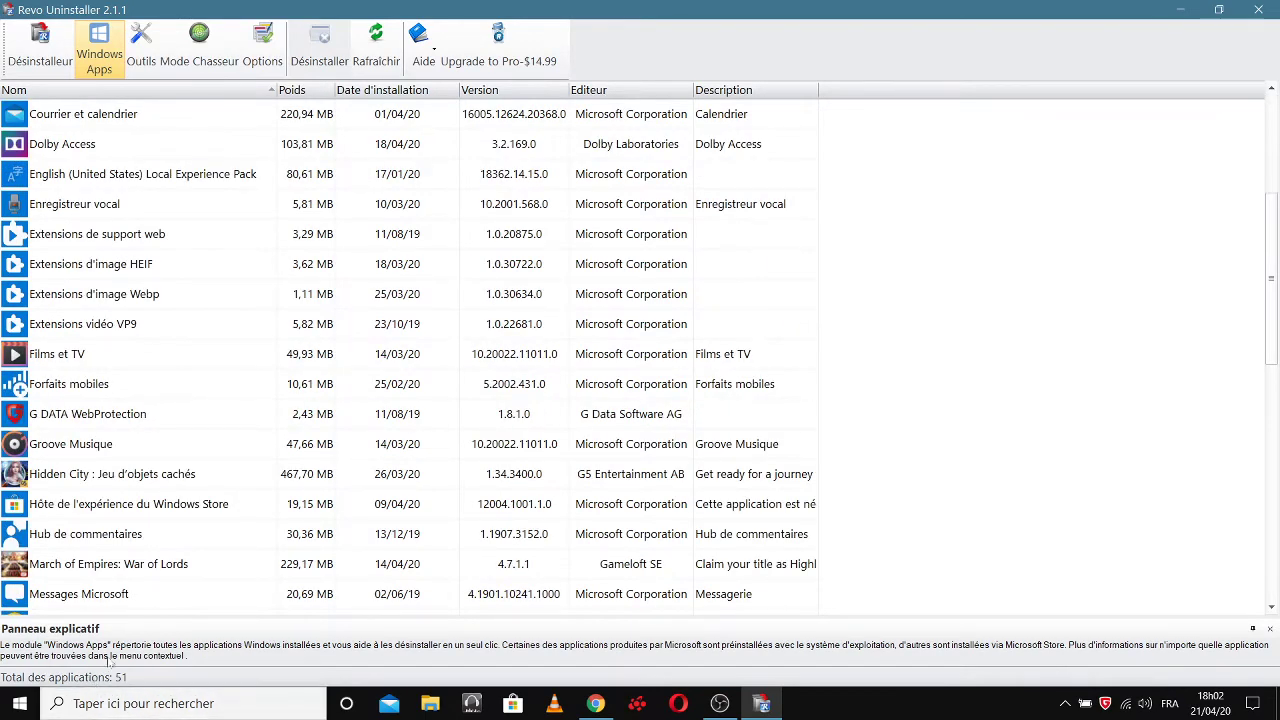
scroll(72, 455, up, 2)
scroll(72, 455, up, 2)
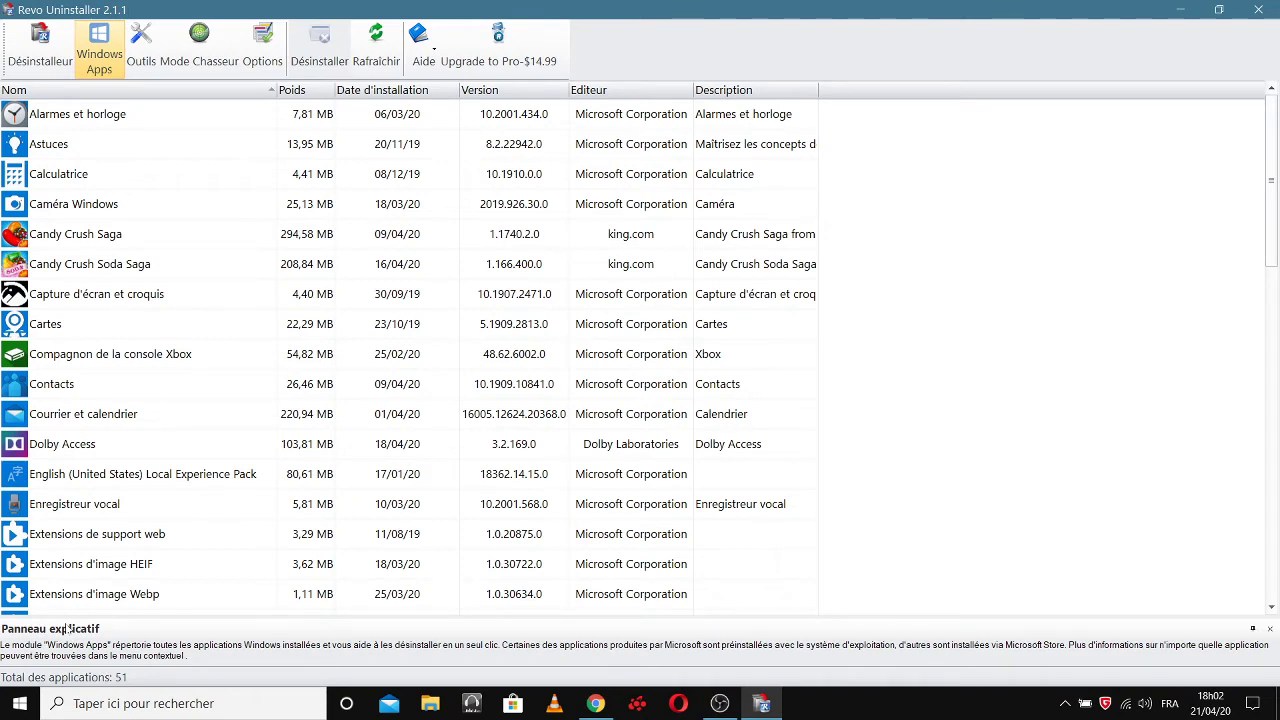
Show the Outils and look through the startup entries and services in the Gestionnaire de Démarrage.
click(150, 42)
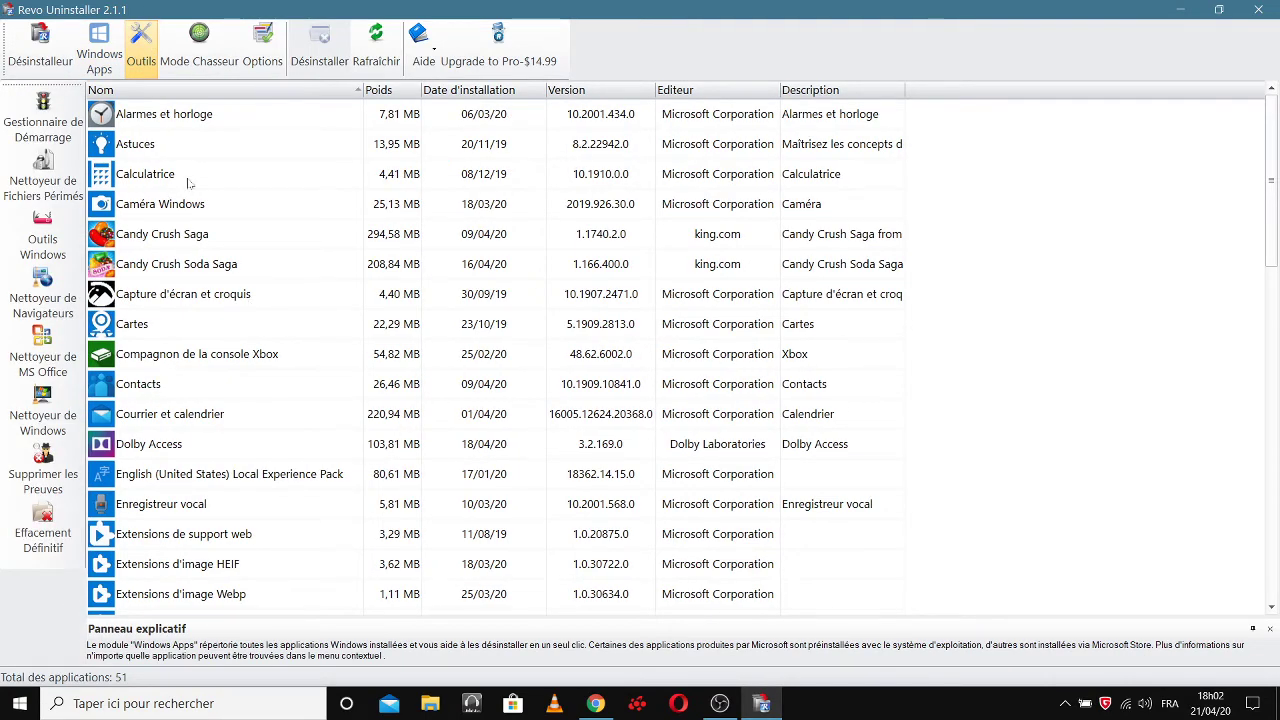
scroll(181, 330, down, 6)
scroll(181, 330, up, 6)
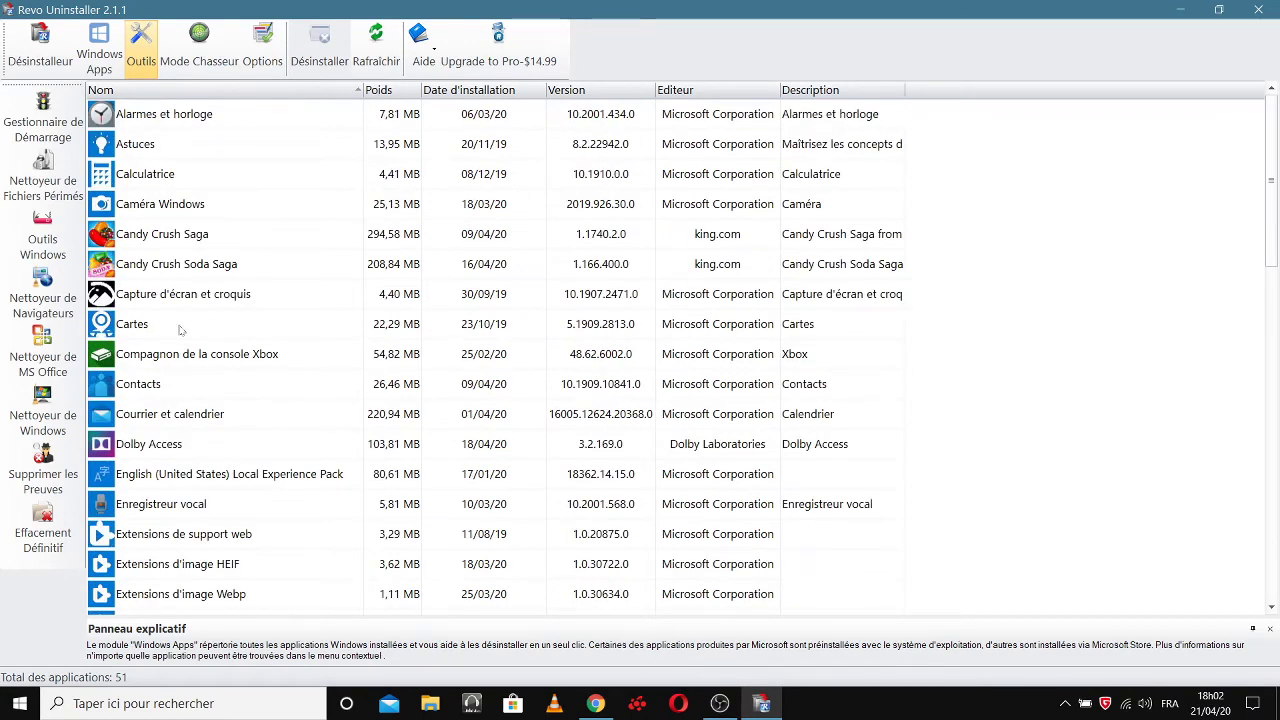
click(38, 115)
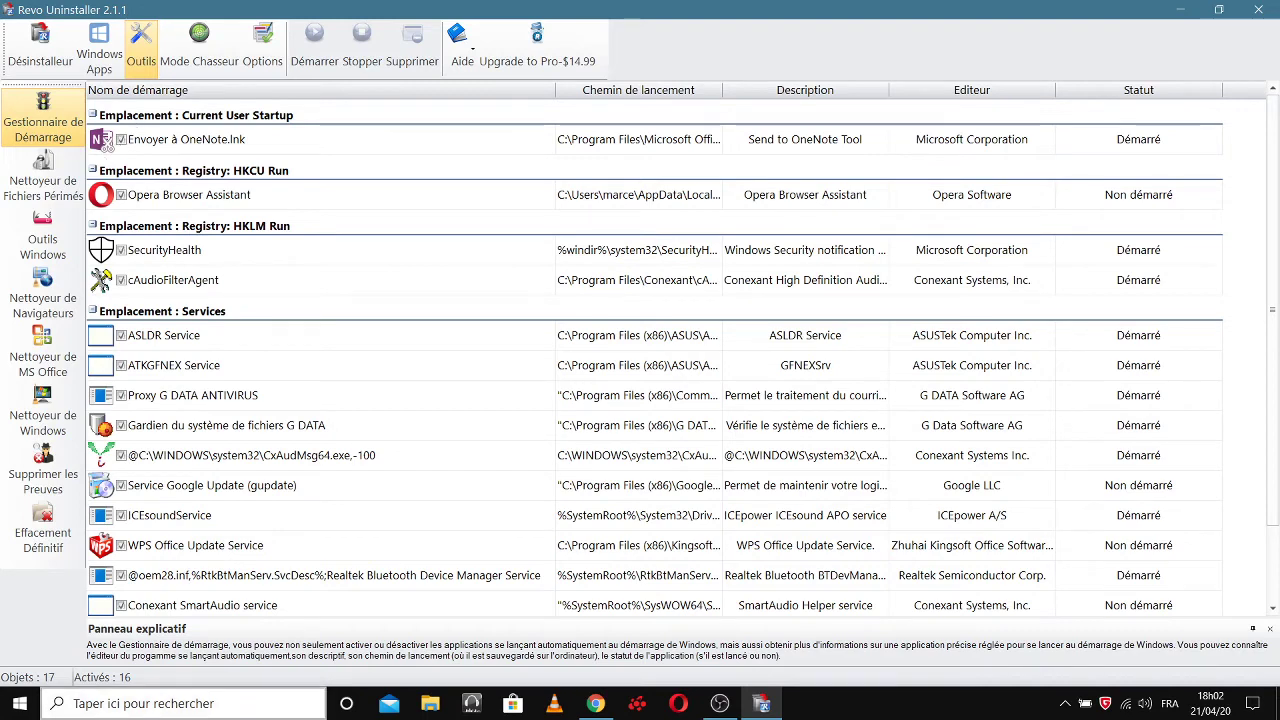
scroll(111, 467, down, 2)
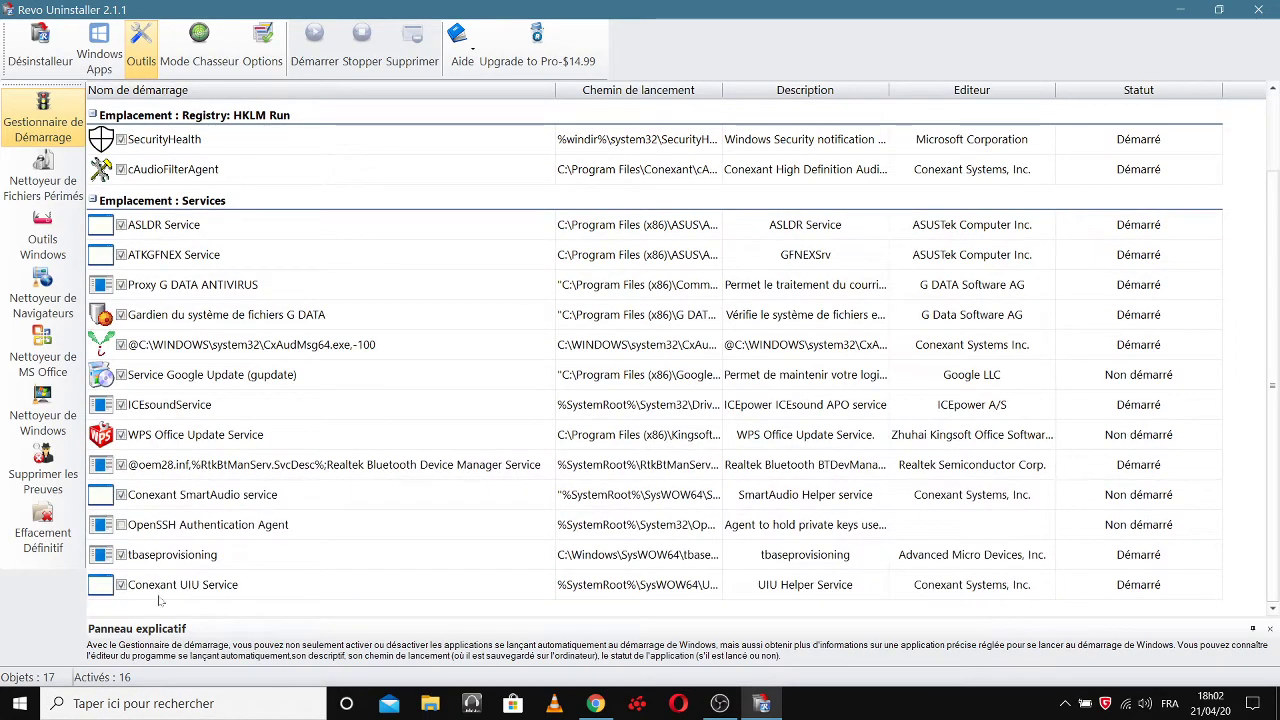
scroll(160, 432, up, 2)
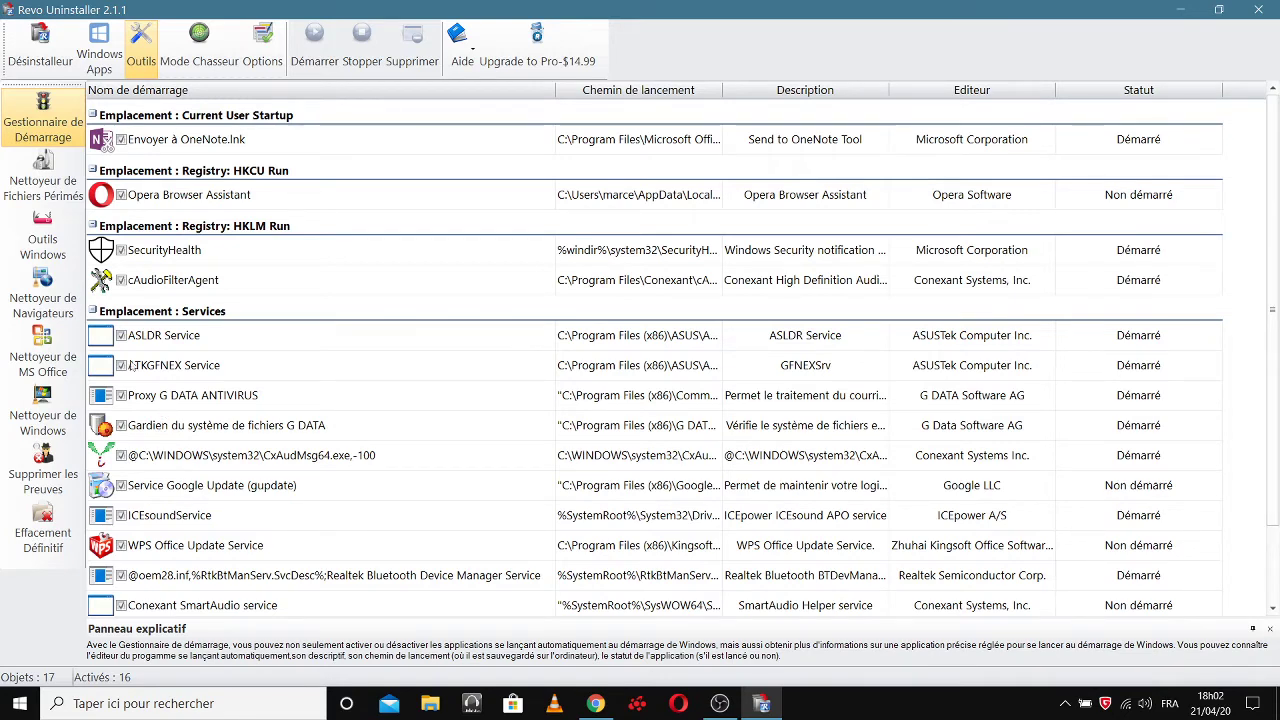
scroll(143, 314, down, 2)
scroll(155, 280, up, 2)
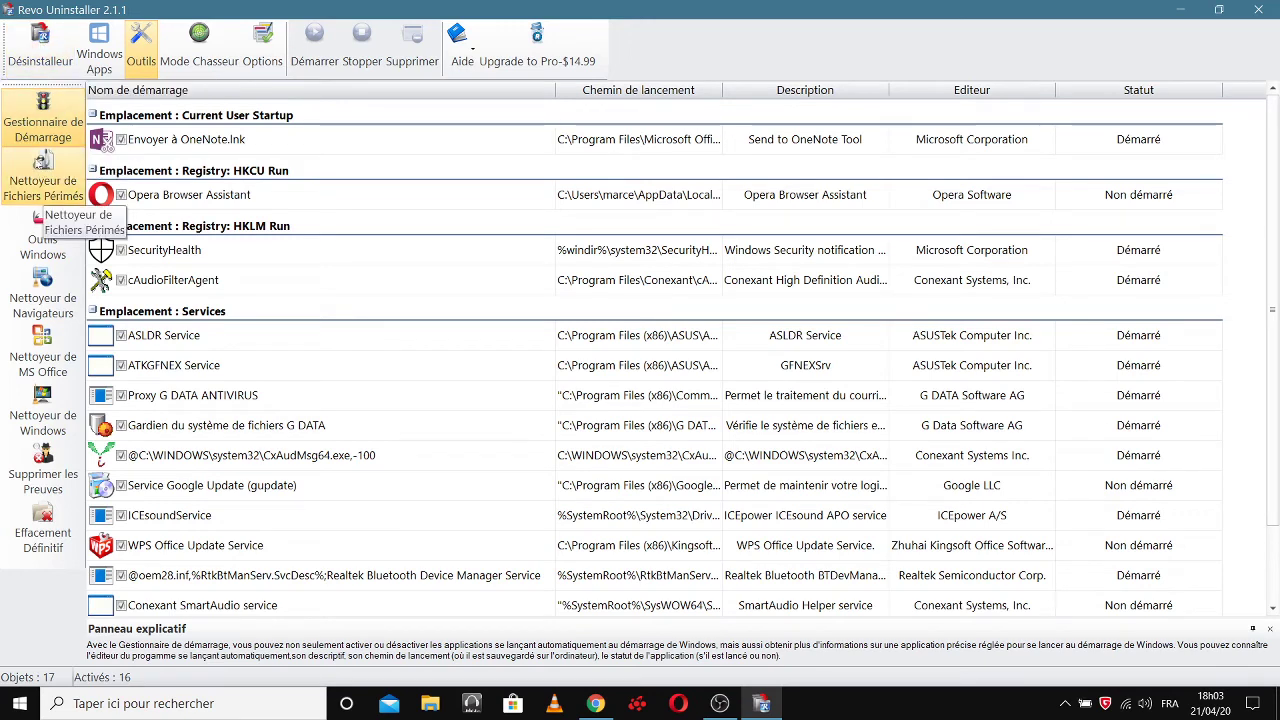
View the Nettoyeur de Fichiers Périmés and the Outils Windows, and open and close Restauration du système from the latter.
click(38, 166)
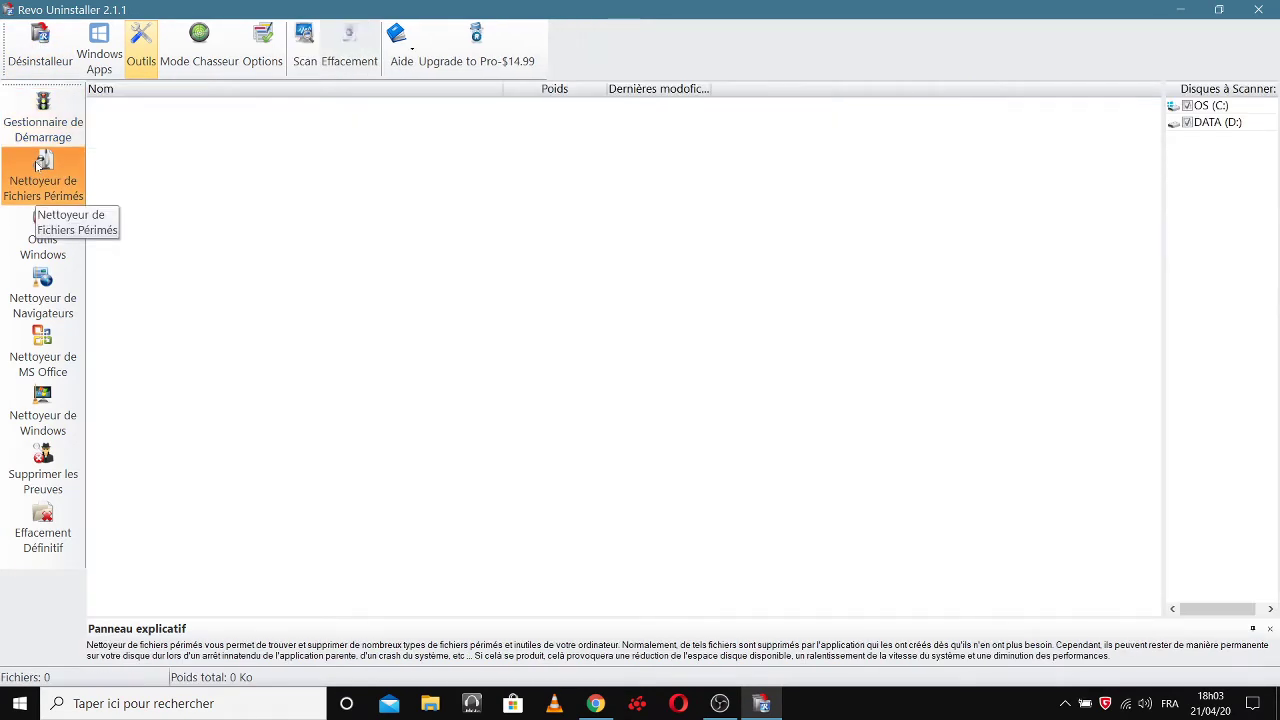
click(47, 236)
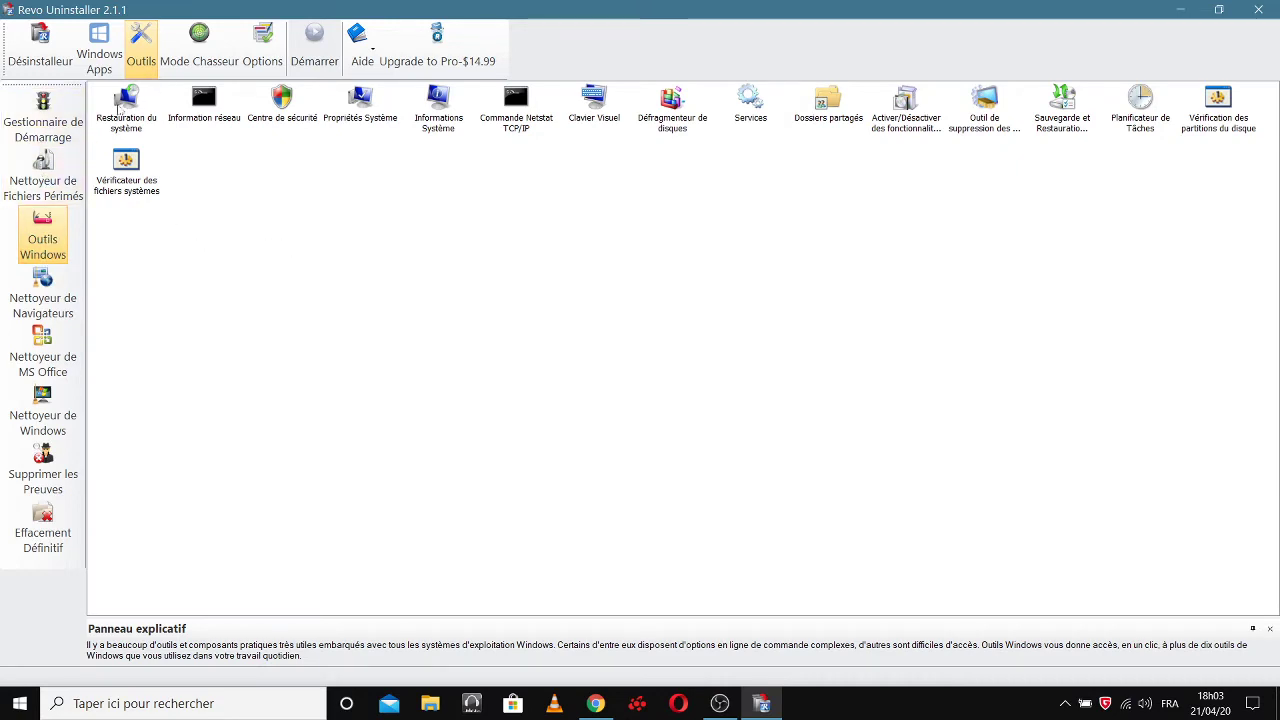
click(128, 106)
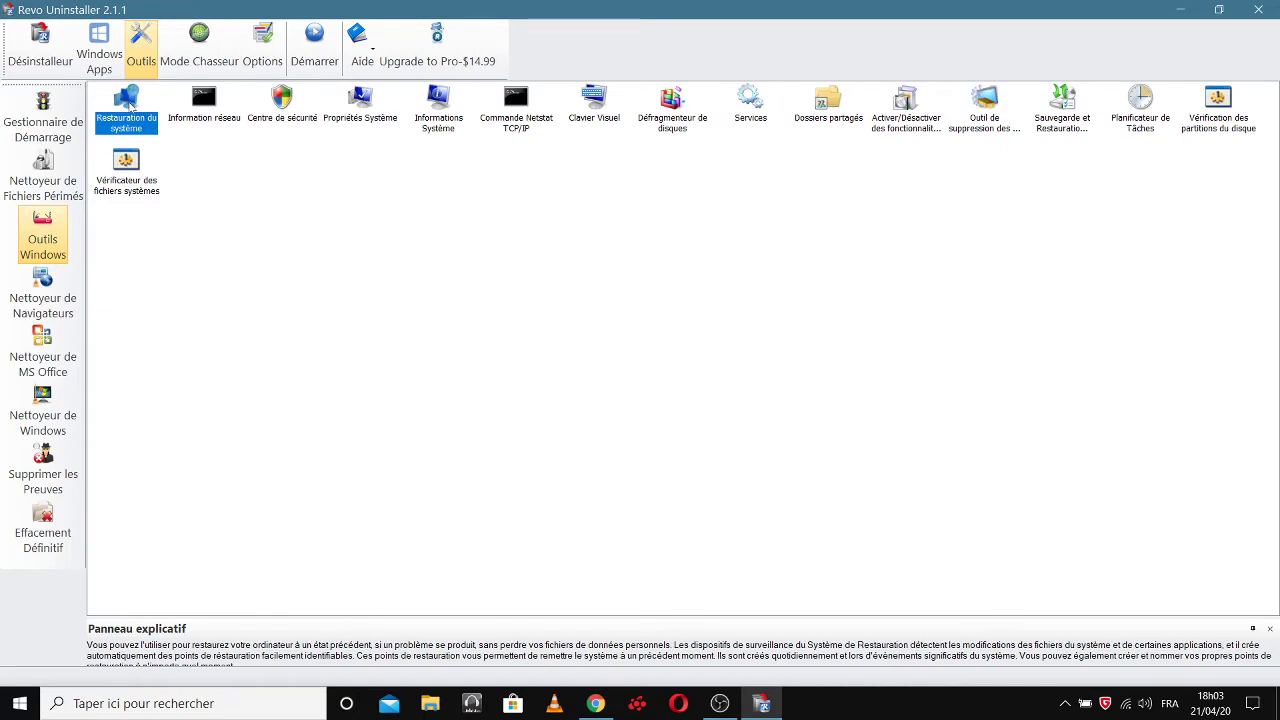
double_click(131, 105)
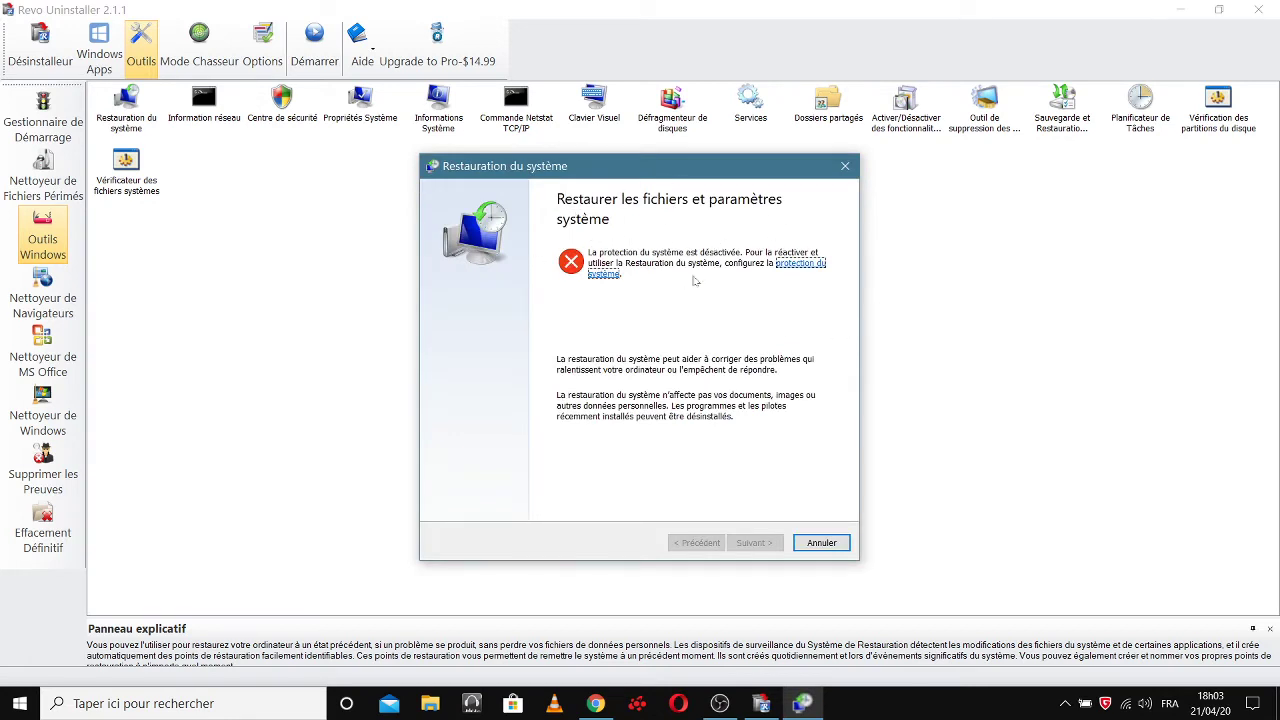
click(845, 166)
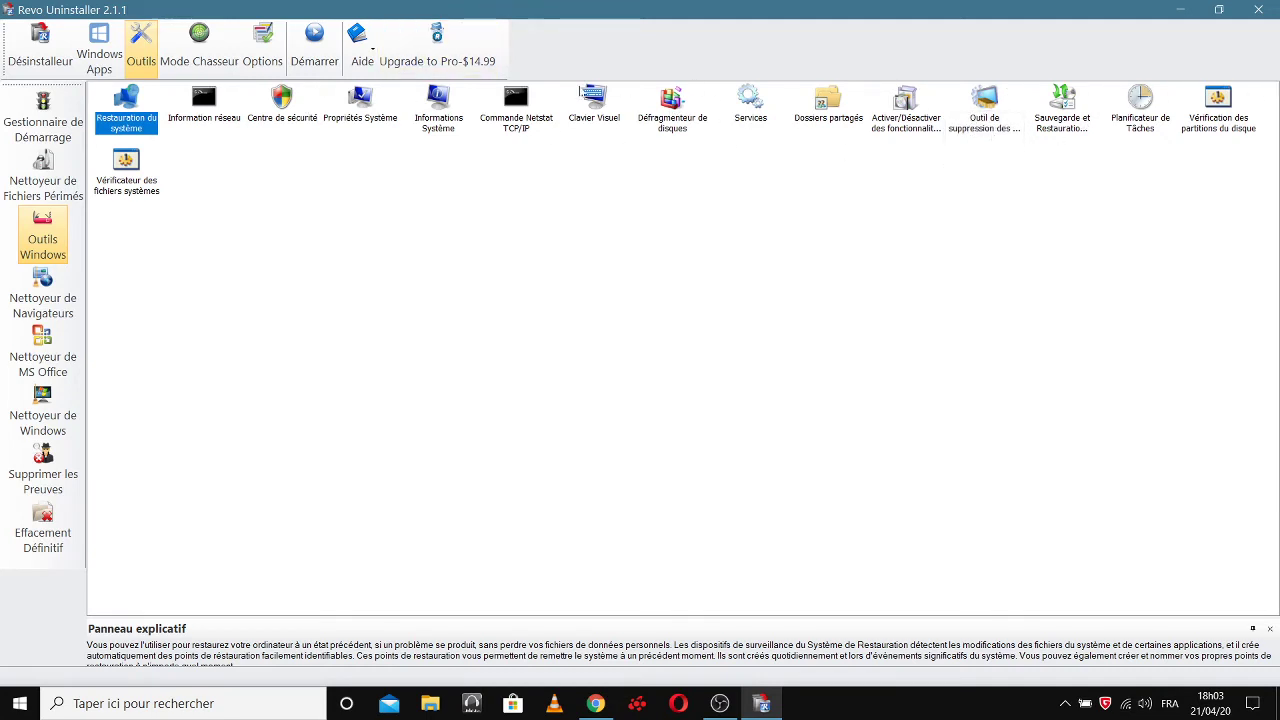
Look through the cleaning options for each browser in the Nettoyeur de Navigateurs.
click(43, 290)
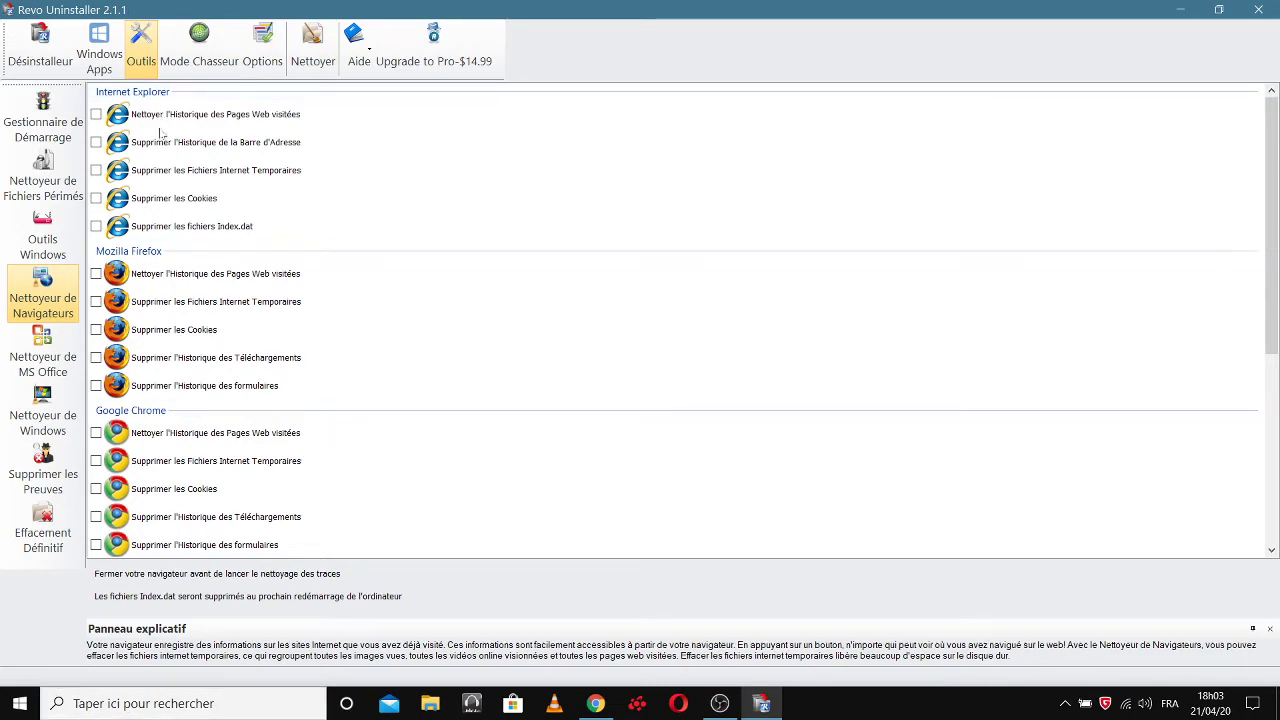
scroll(171, 400, down, 3)
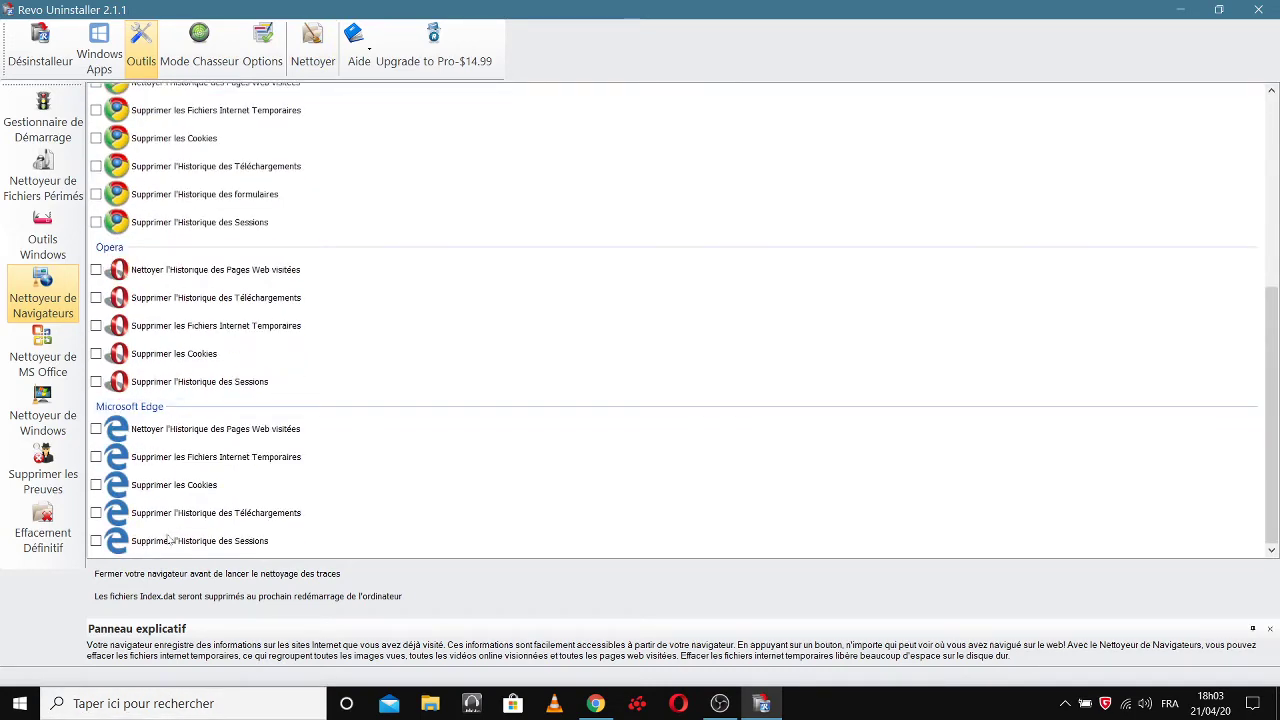
scroll(180, 510, up, 5)
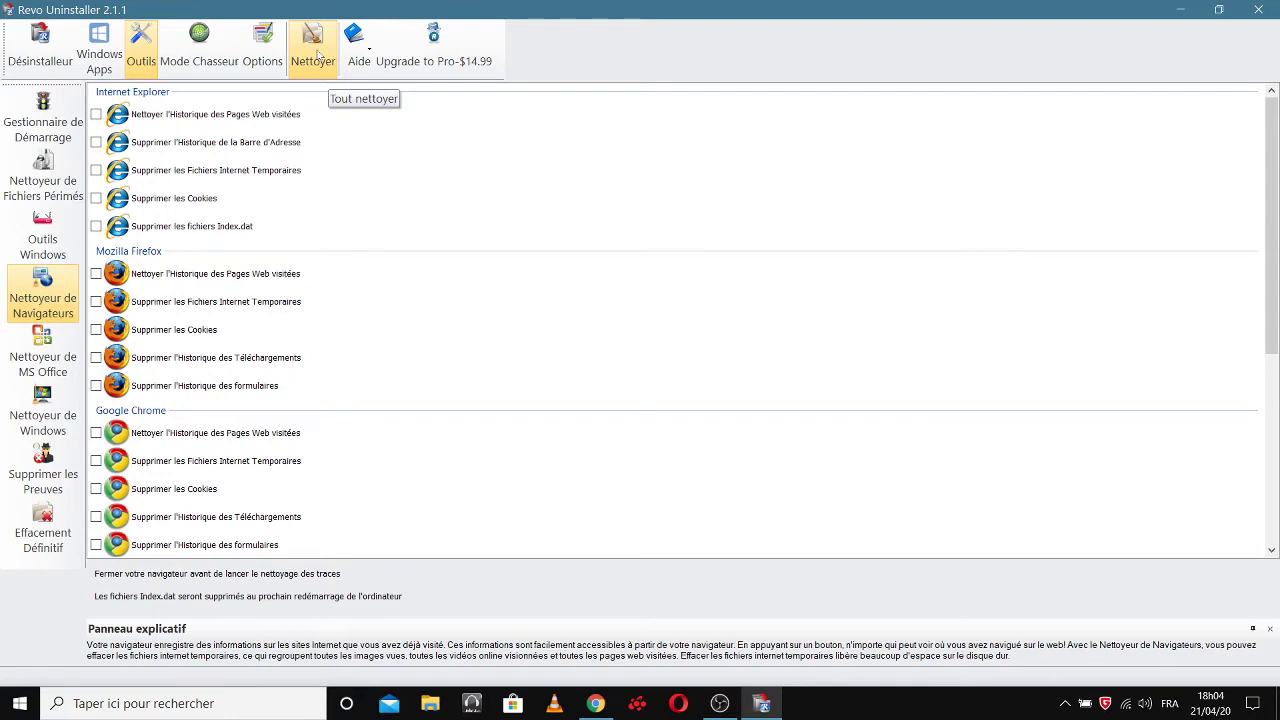
View the remaining tools from Nettoyeur de MS Office and Nettoyeur de Windows through Supprimer les Preuves to Effacement Définitif.
click(37, 362)
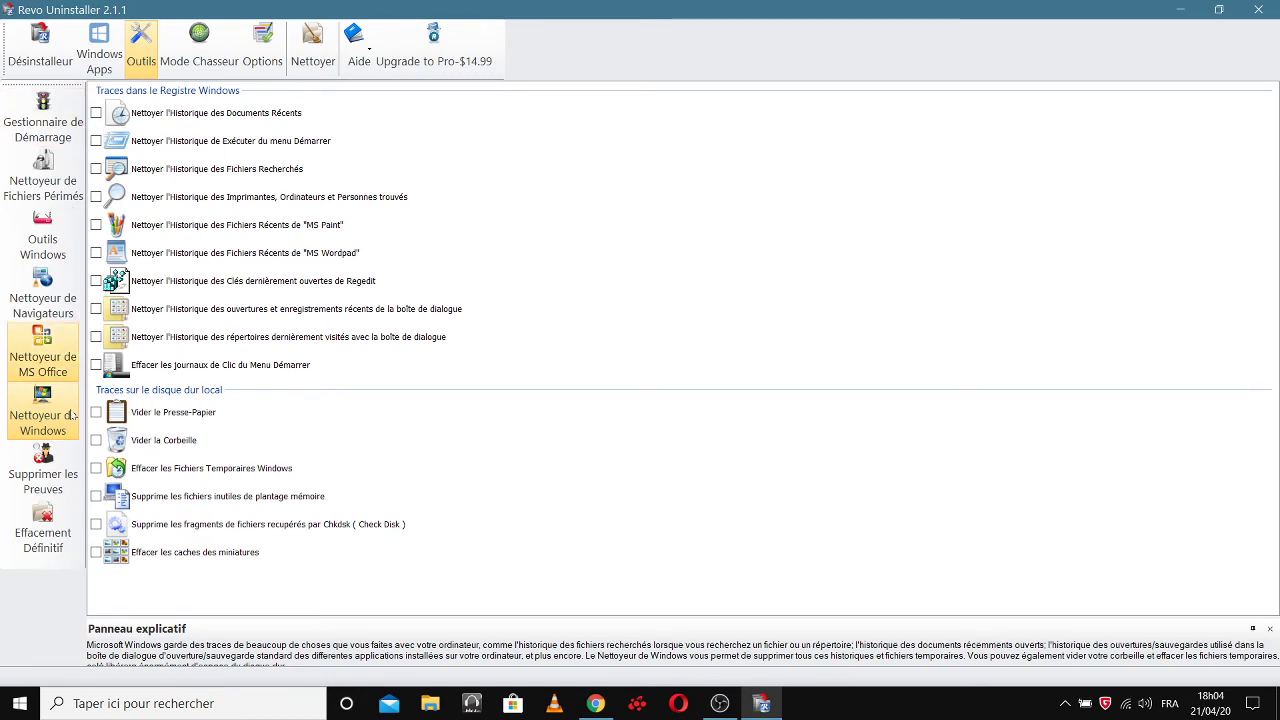
click(44, 460)
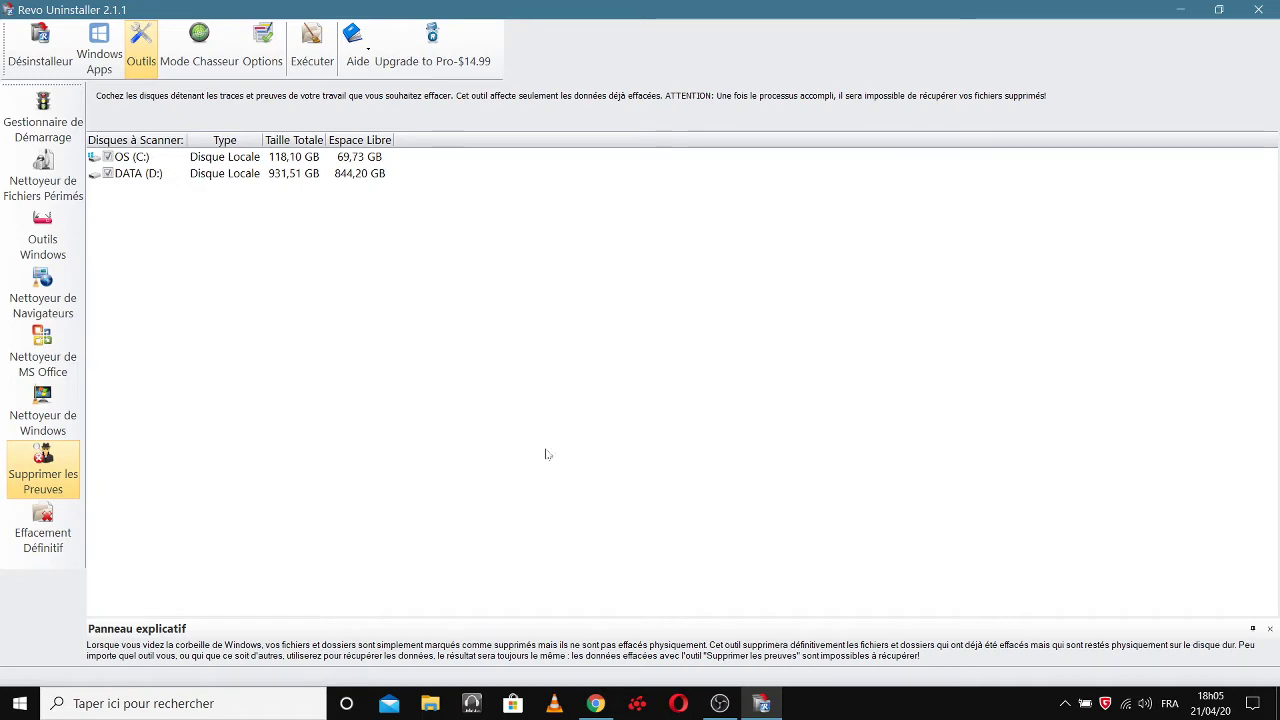
click(22, 530)
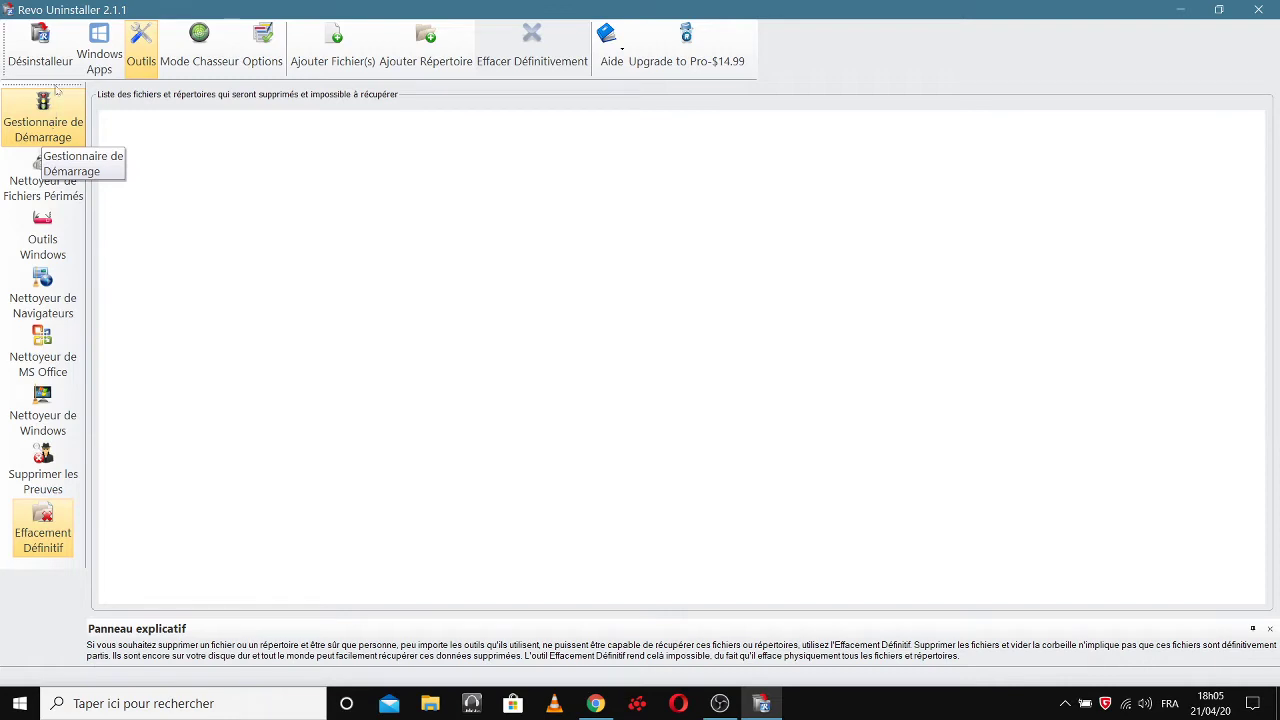
Switch Revo Uninstaller to Mode Chasseur and exit the program from its desktop target's options.
click(201, 40)
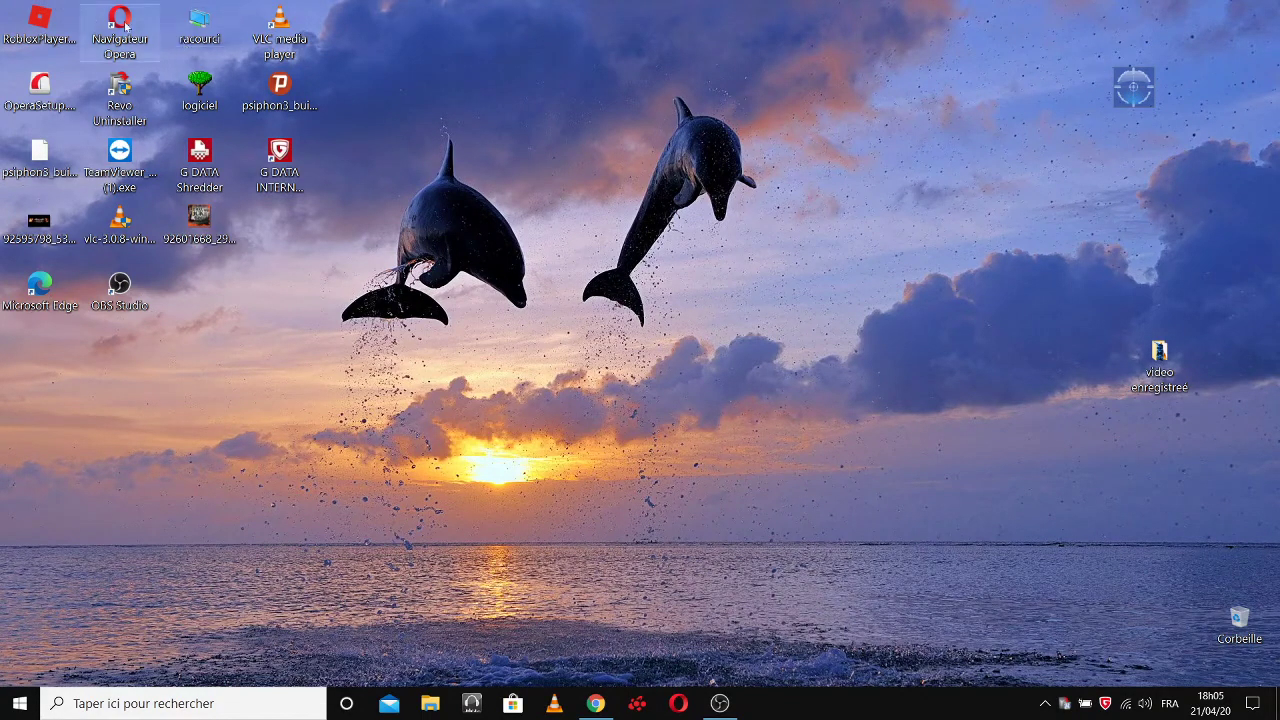
right_click(1130, 92)
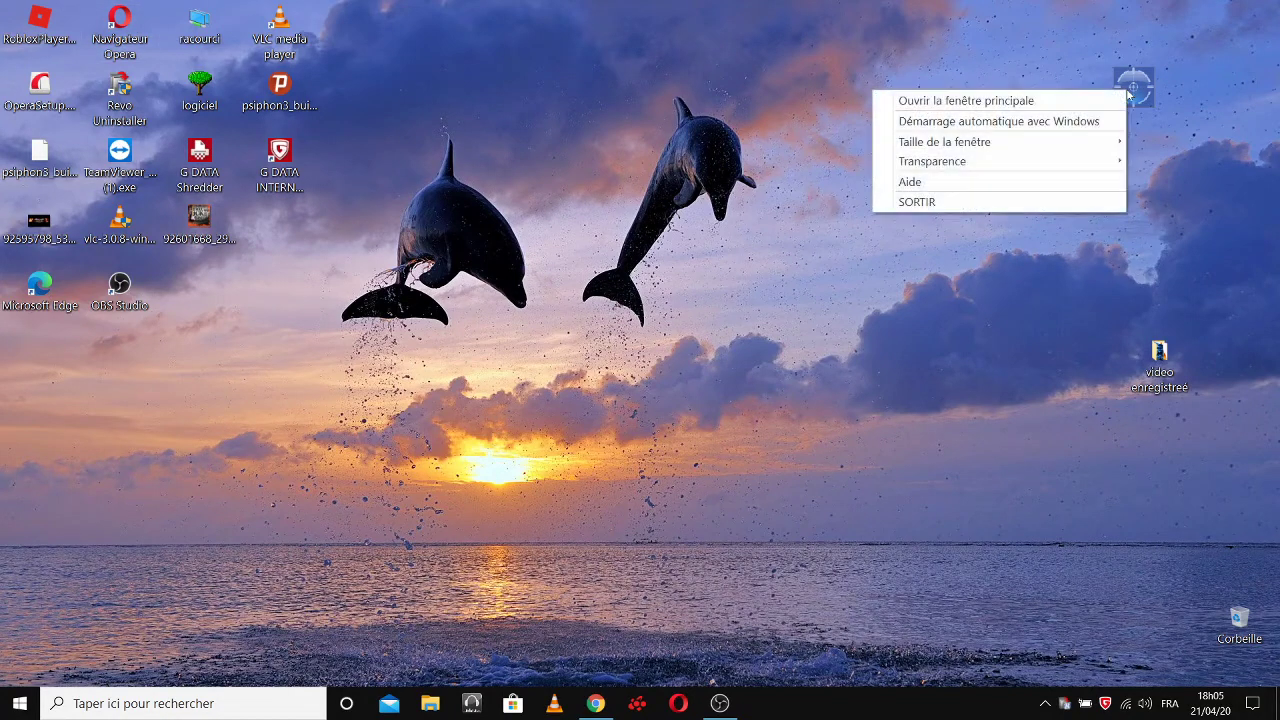
click(905, 202)
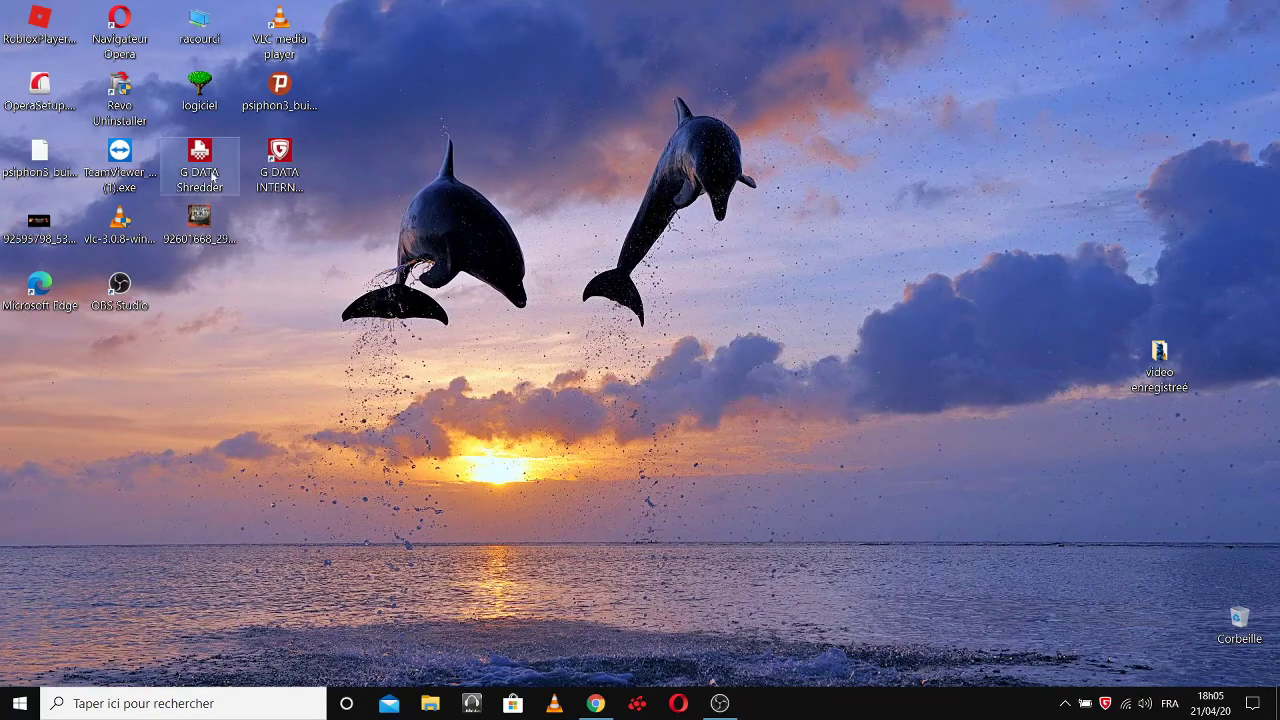
Relaunch Revo Uninstaller from the desktop and look through the installed programs in the Désinstalleur module.
double_click(120, 92)
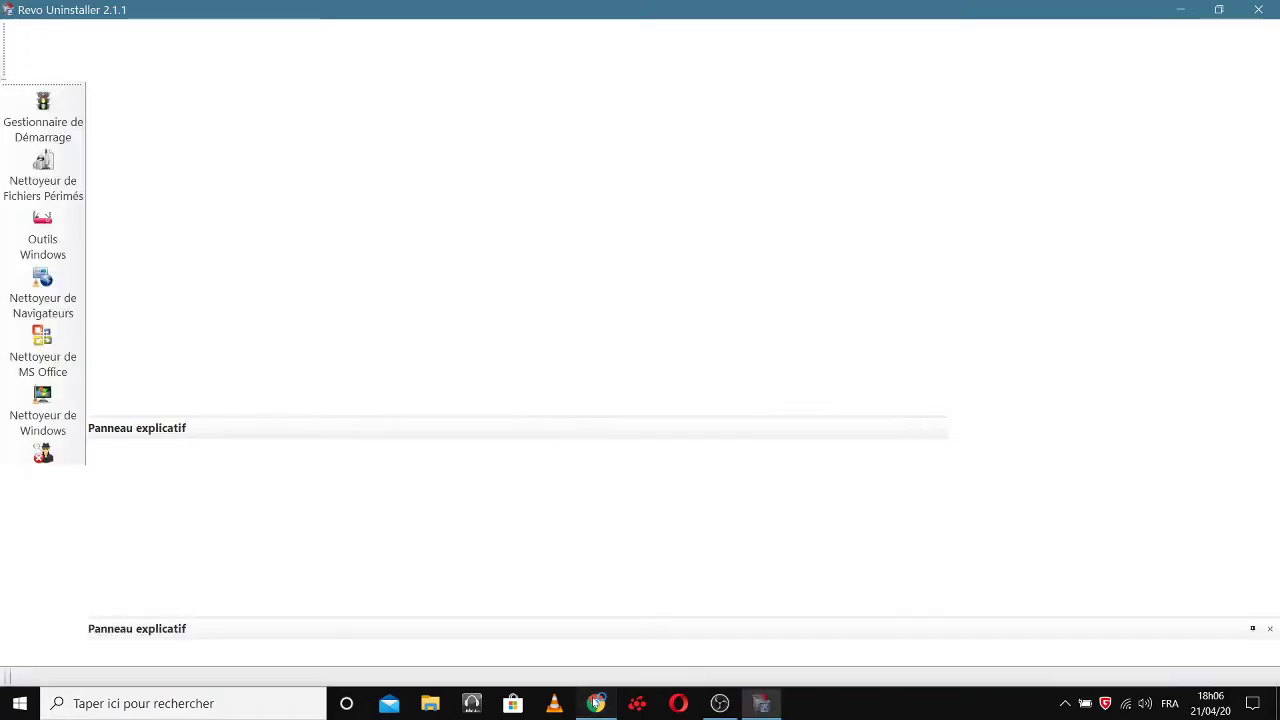
click(595, 703)
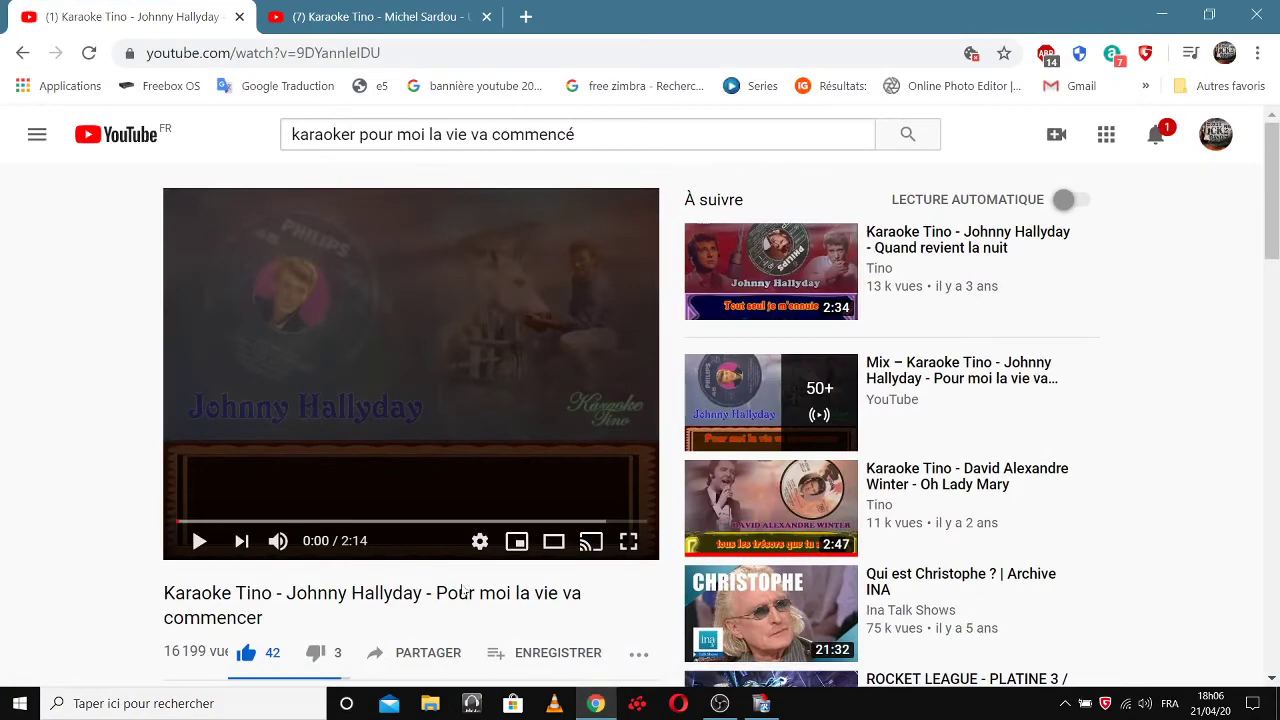
click(1159, 15)
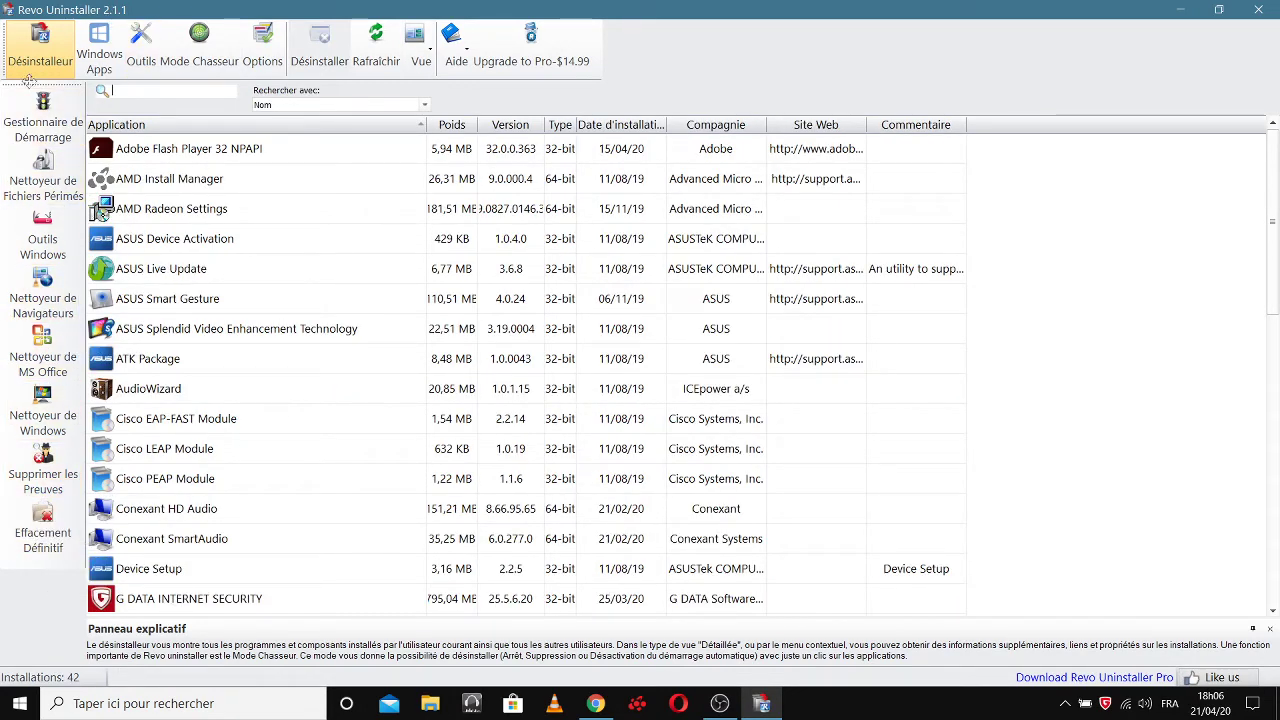
click(42, 110)
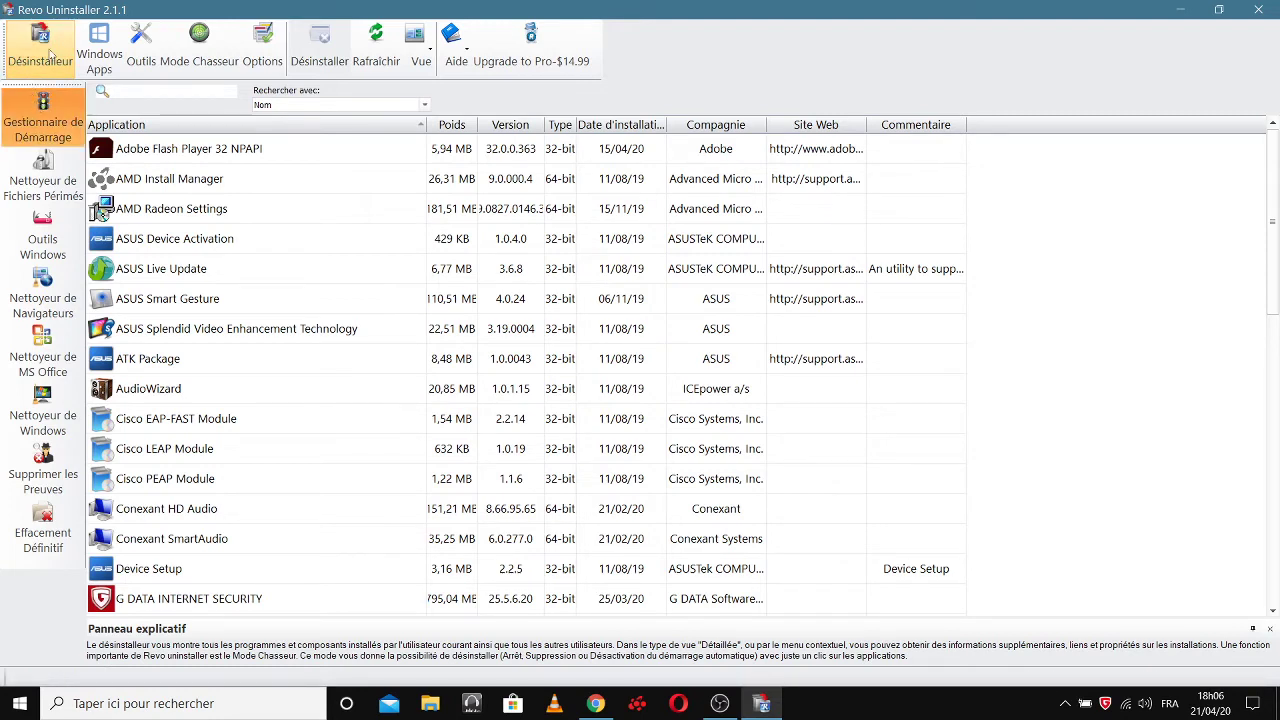
click(44, 52)
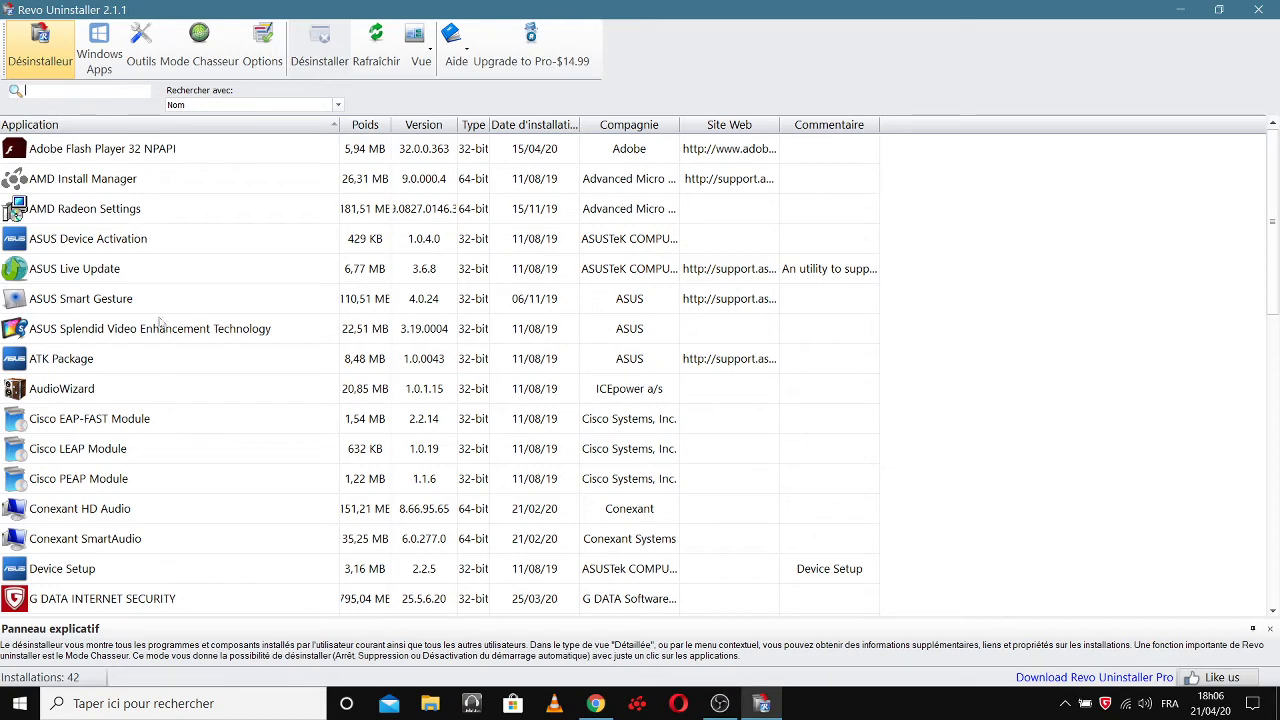
scroll(145, 313, down, 5)
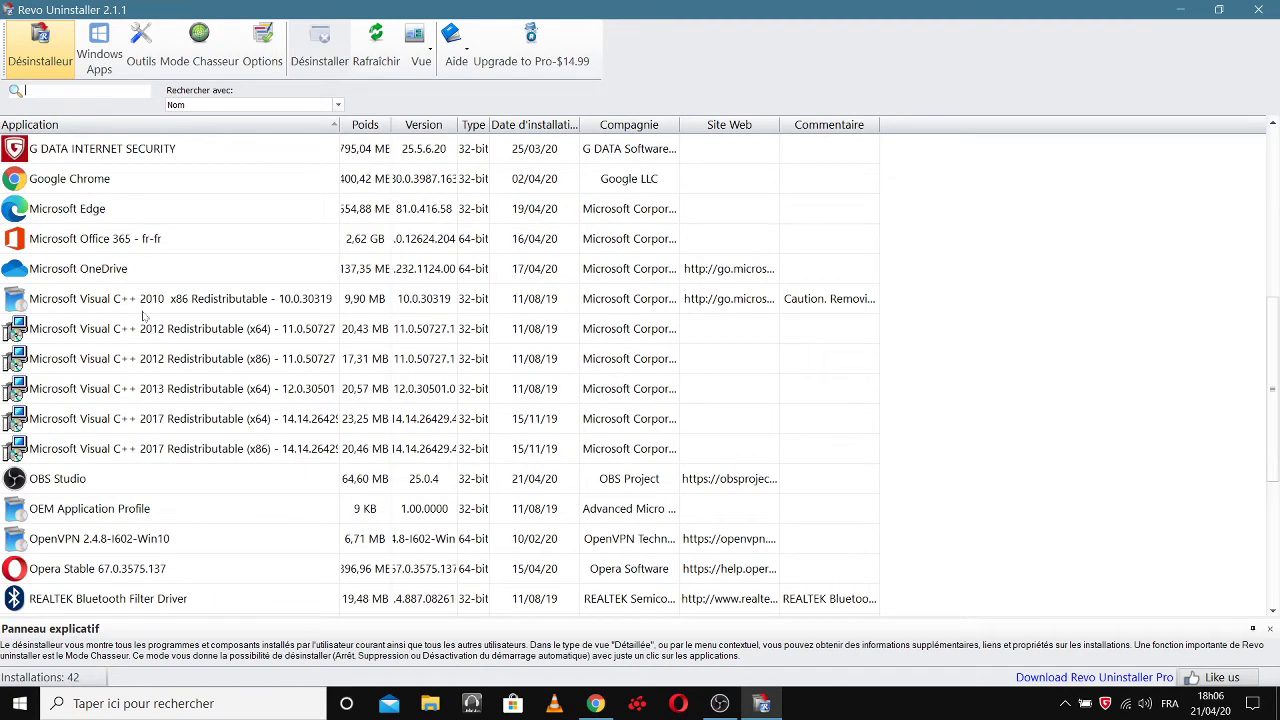
Launch the uninstaller of Opera Stable 67.0.3575.137, choose to delete the Opera user data, run Réinstaller, and dismiss the default apps settings.
scroll(145, 318, down, 2)
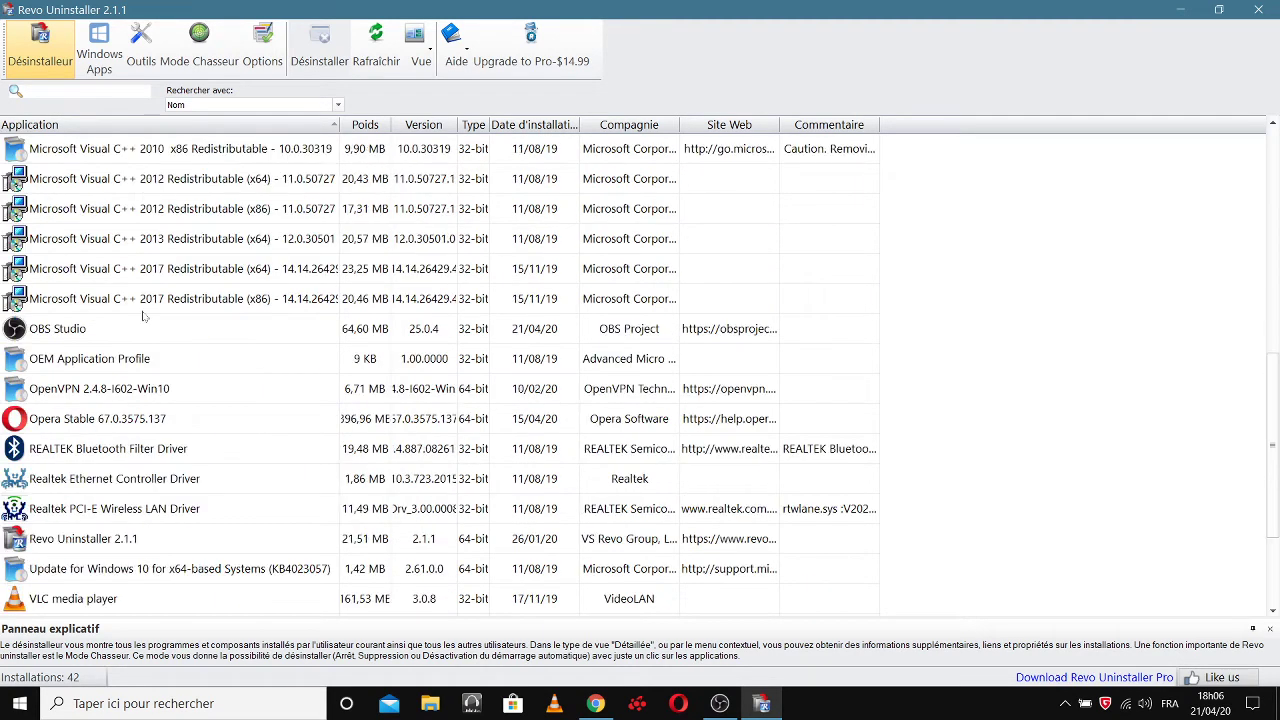
double_click(125, 419)
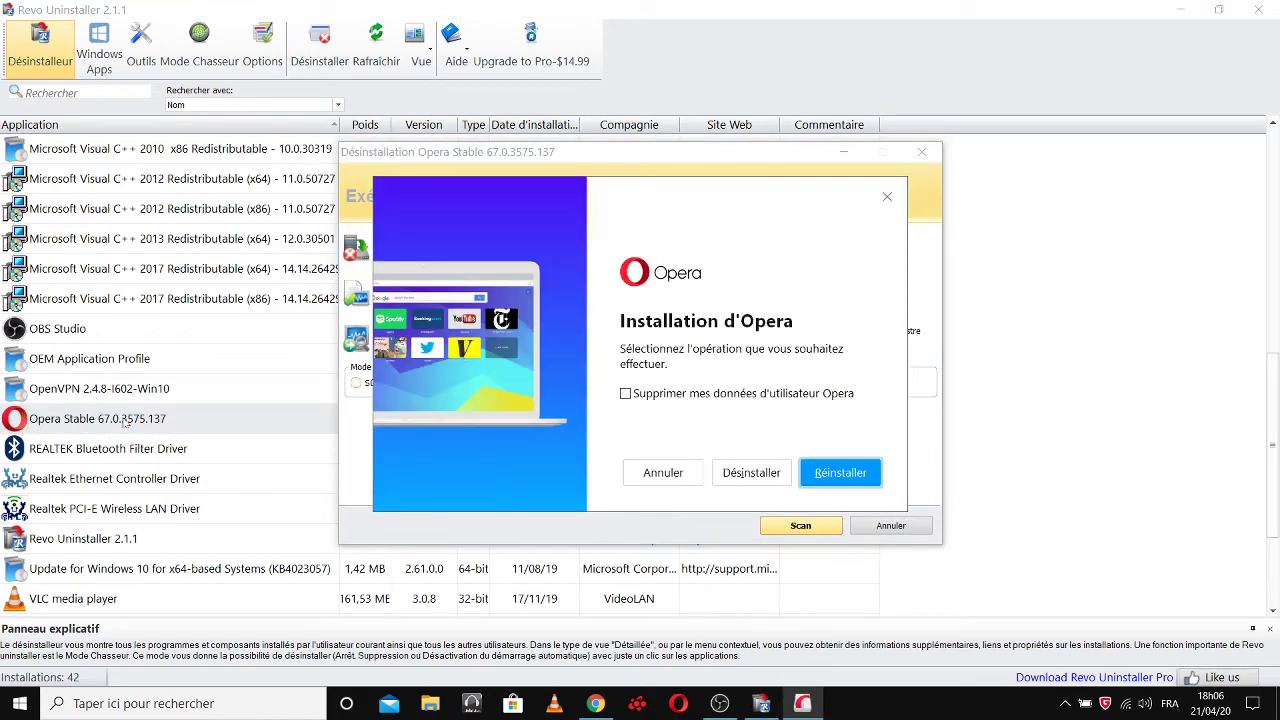
click(625, 395)
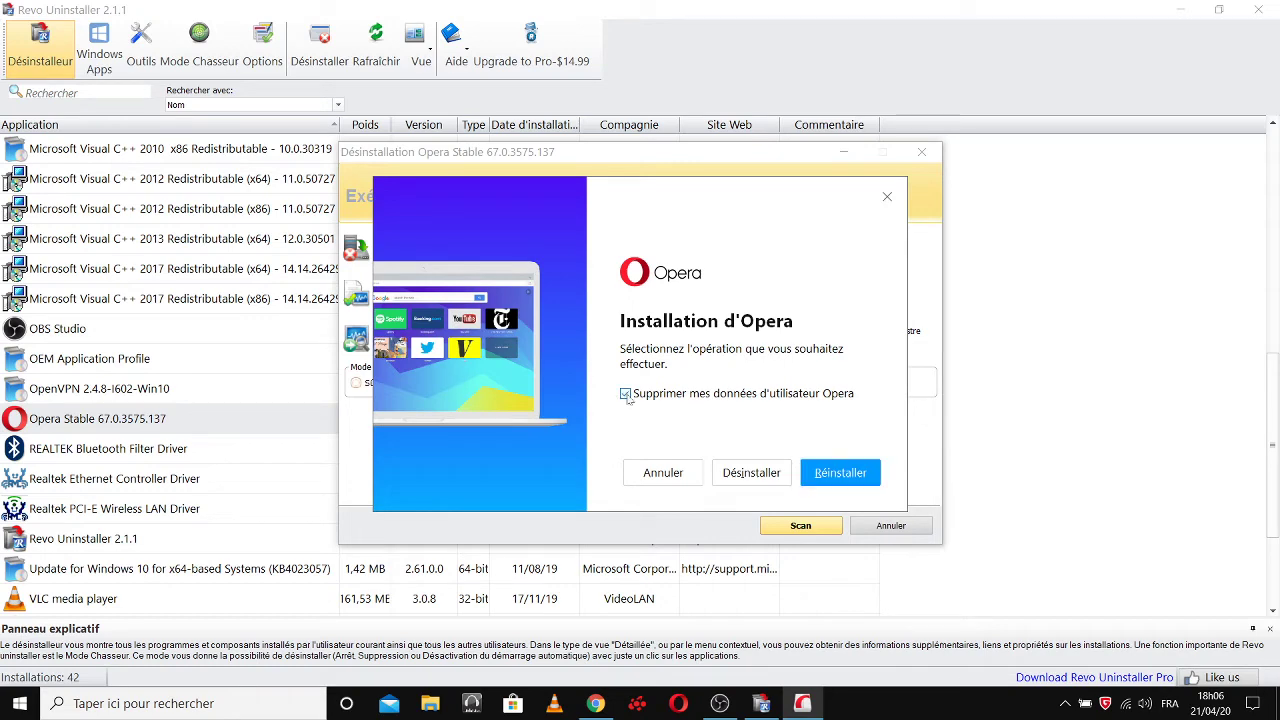
click(832, 473)
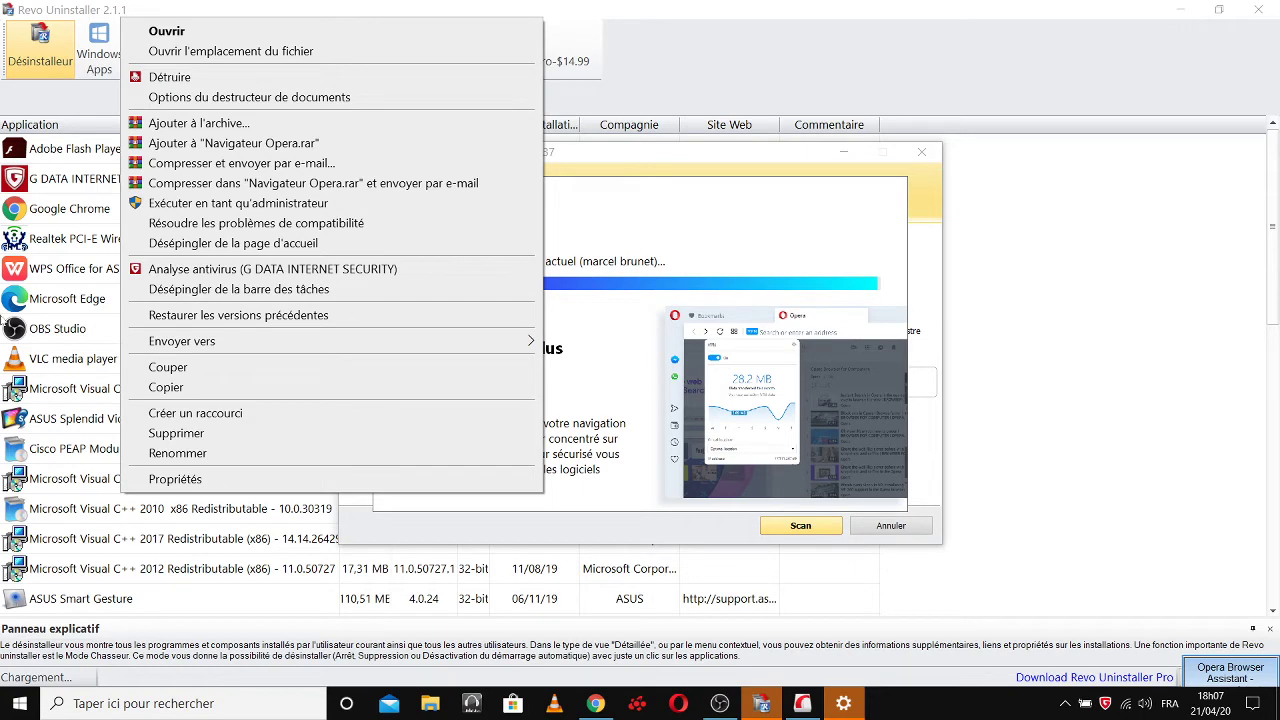
click(703, 52)
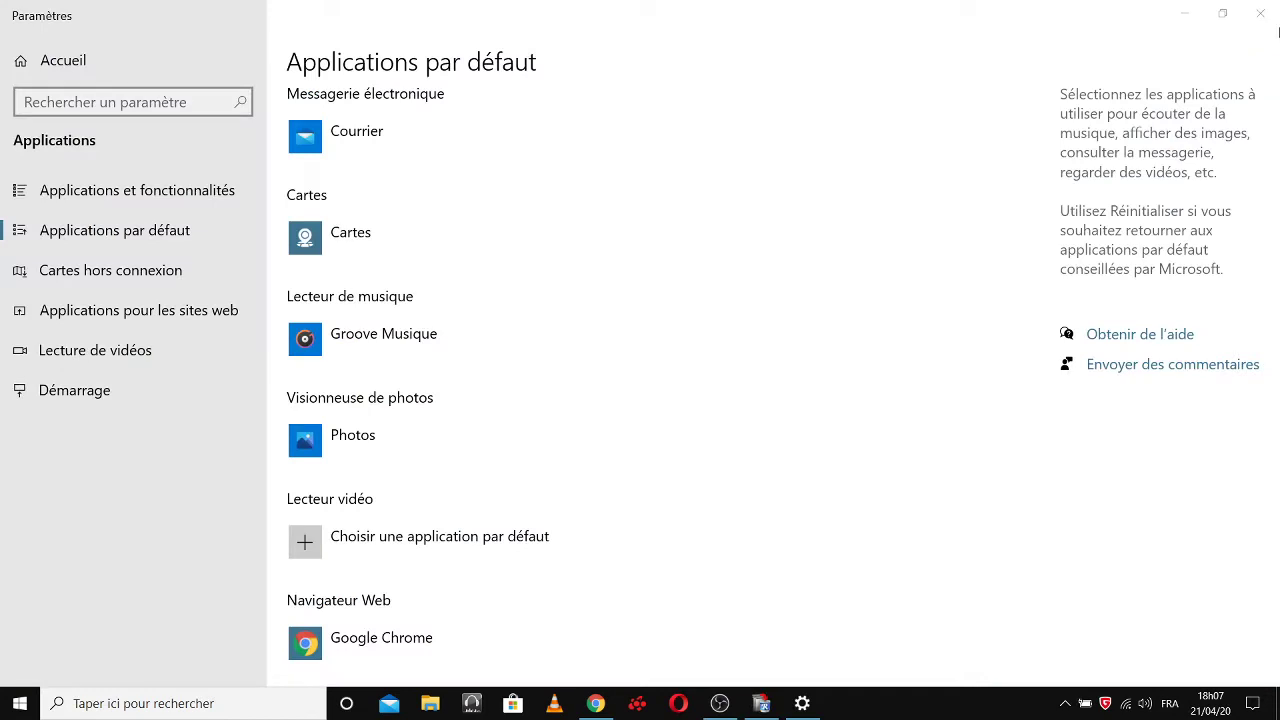
click(1260, 14)
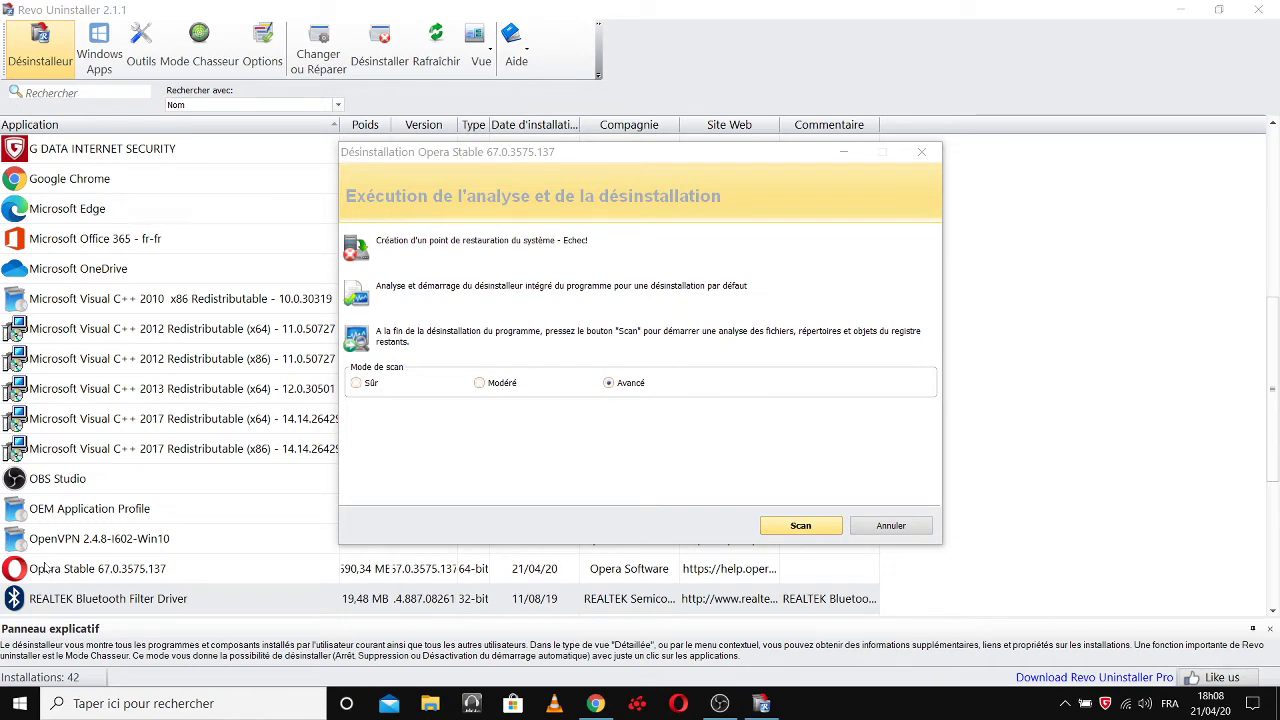
Try the Sûr scan mode, return to Avancé, and run the scan for Opera leftovers.
click(62, 568)
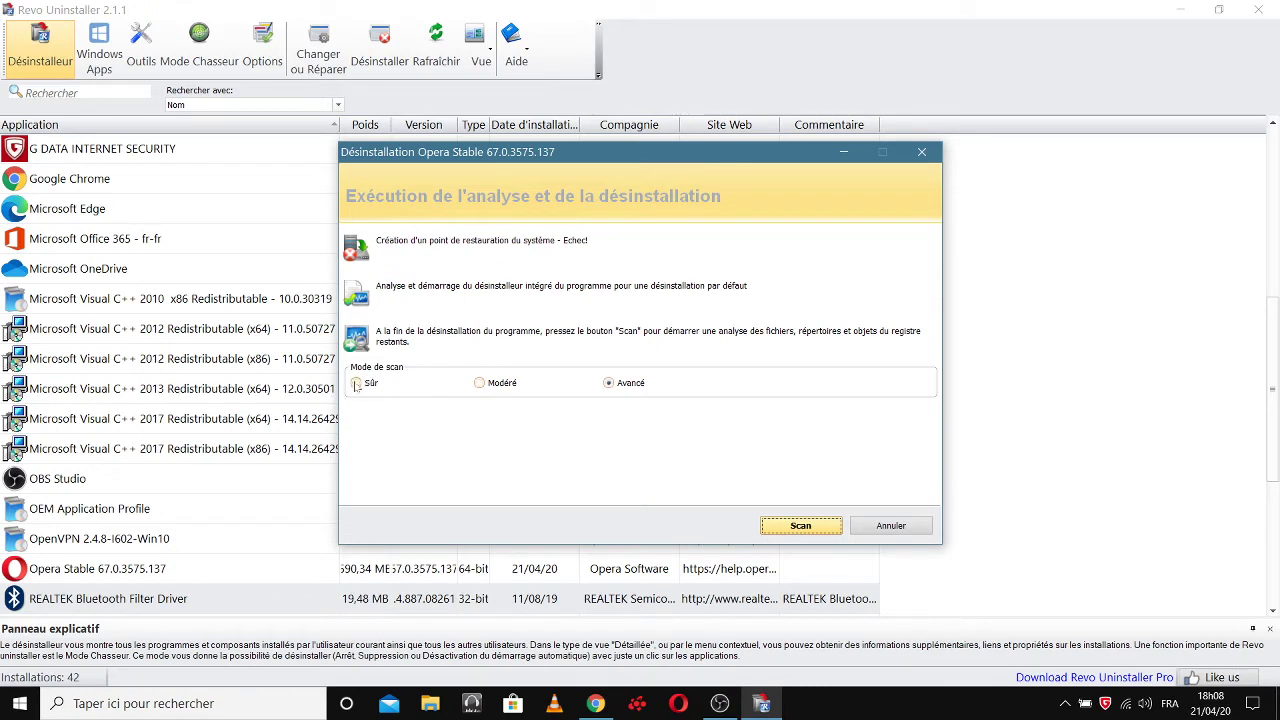
mouse_move(357, 386)
click(360, 385)
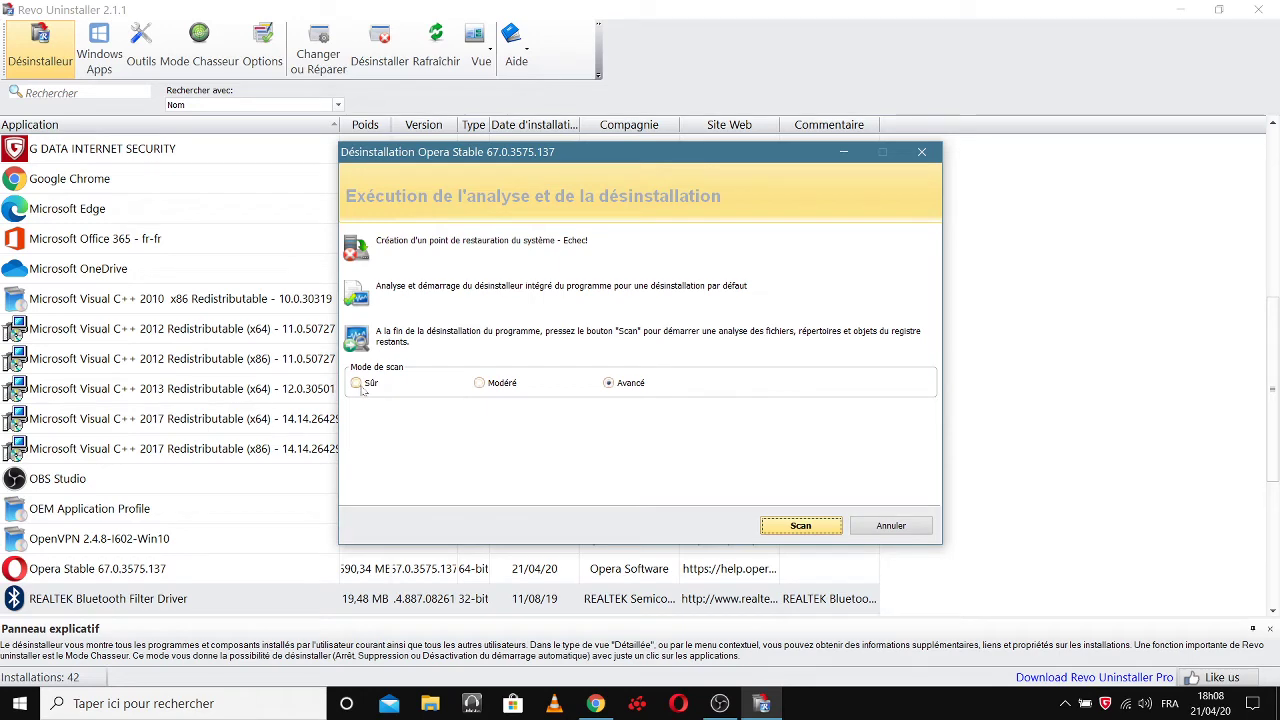
click(608, 384)
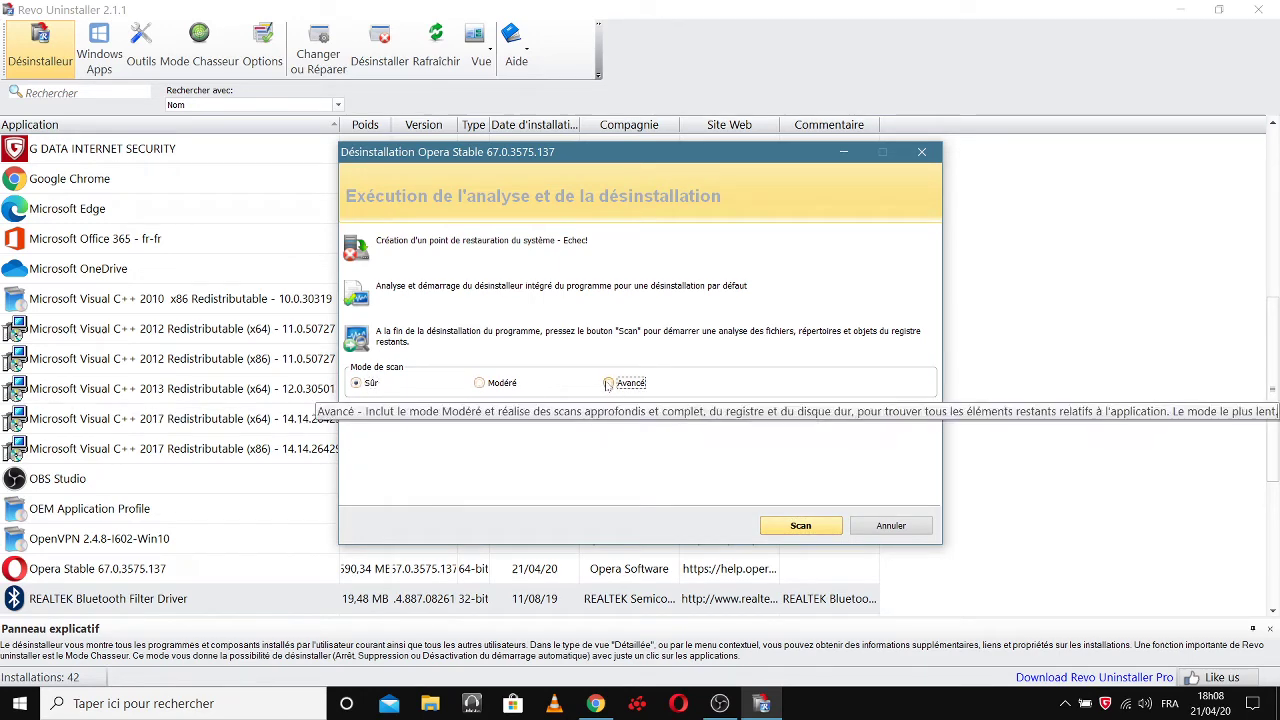
click(801, 528)
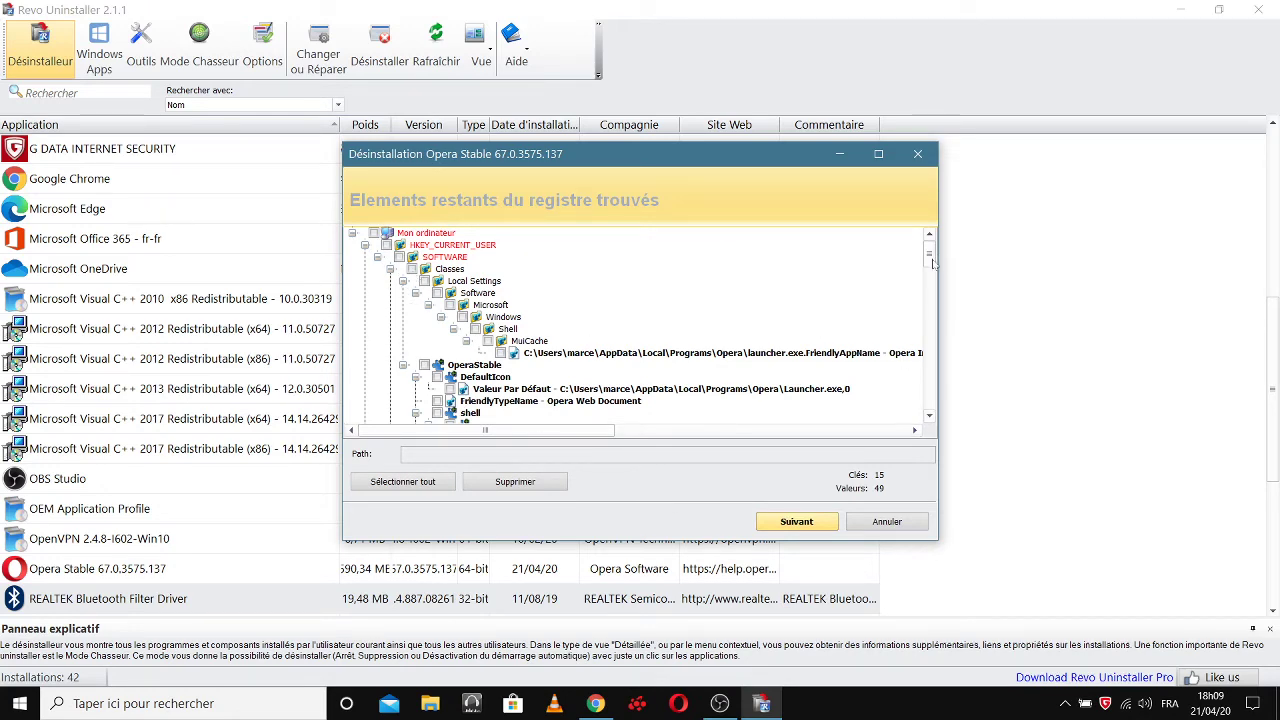
Review the leftover Opera registry items, select them all and delete them.
drag(930, 256, 929, 417)
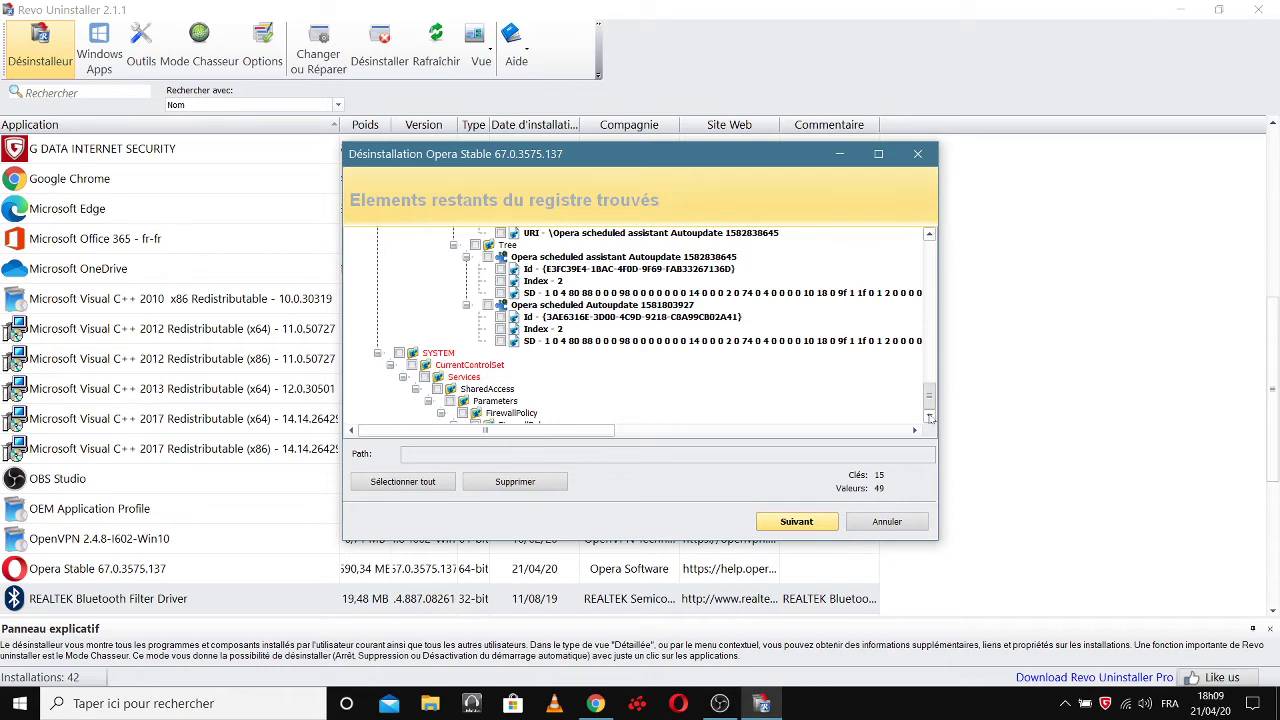
drag(929, 395, 925, 334)
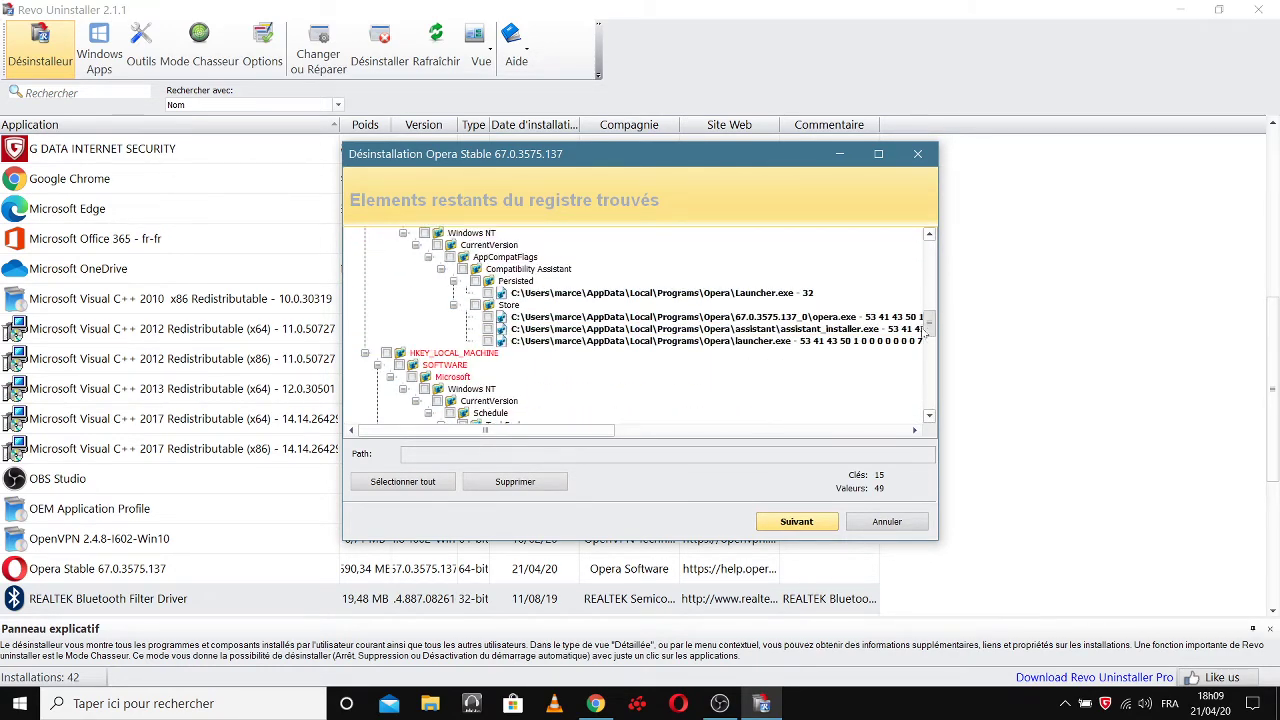
drag(924, 330, 930, 253)
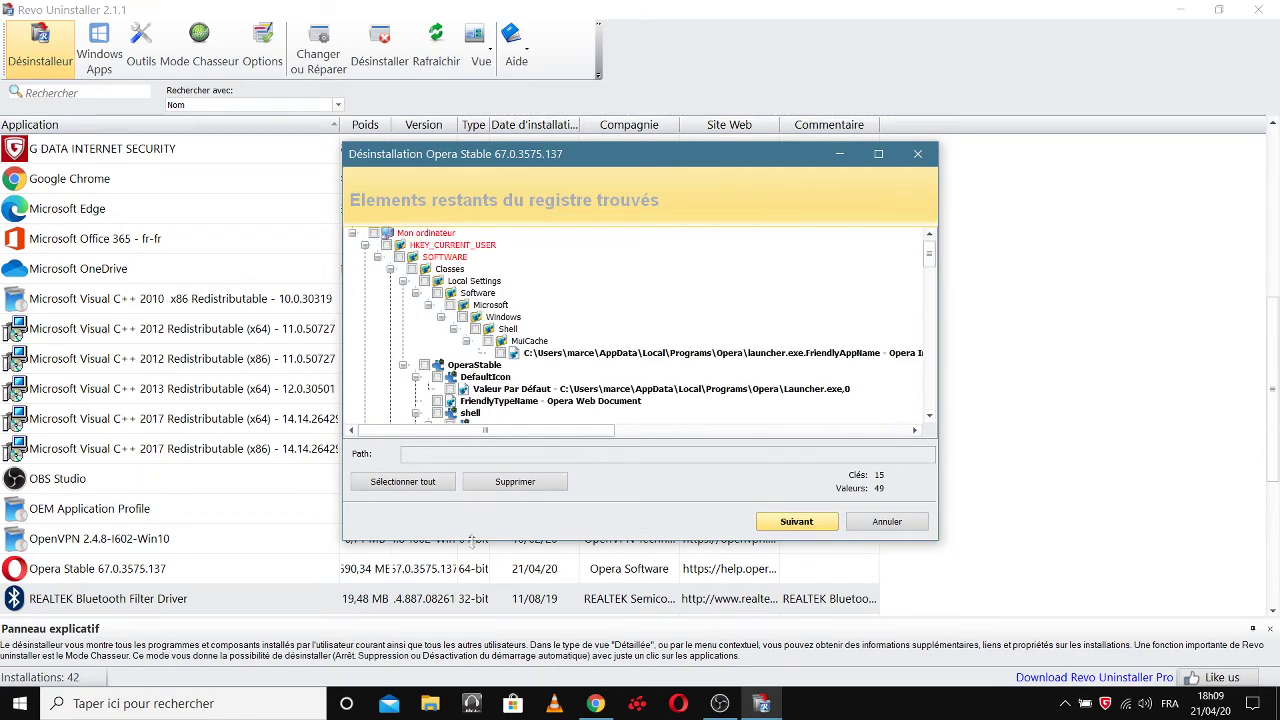
click(388, 482)
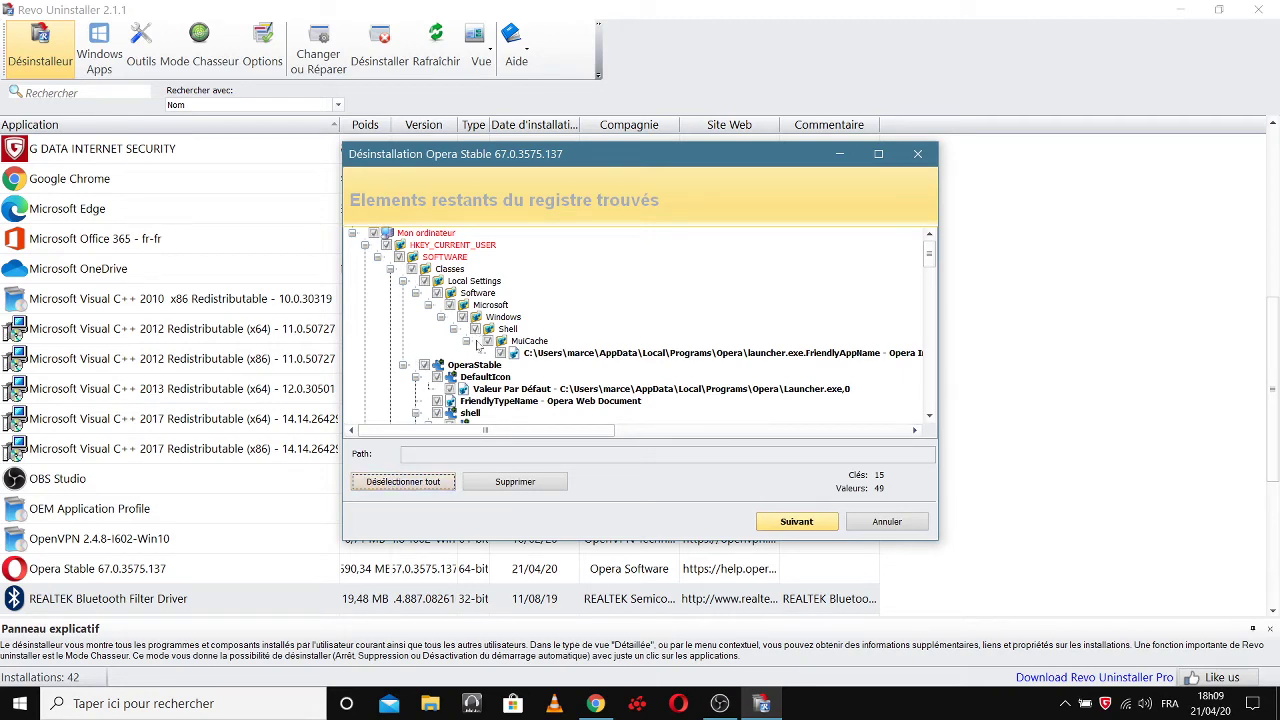
click(523, 483)
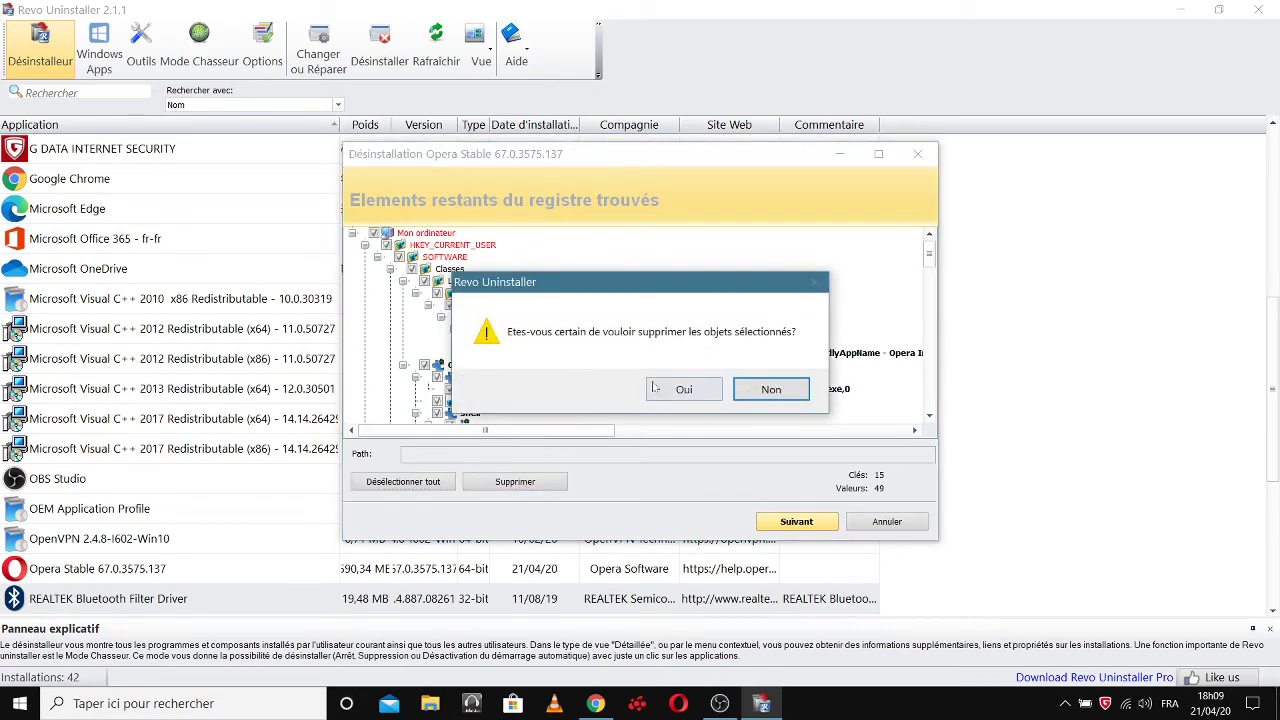
click(684, 390)
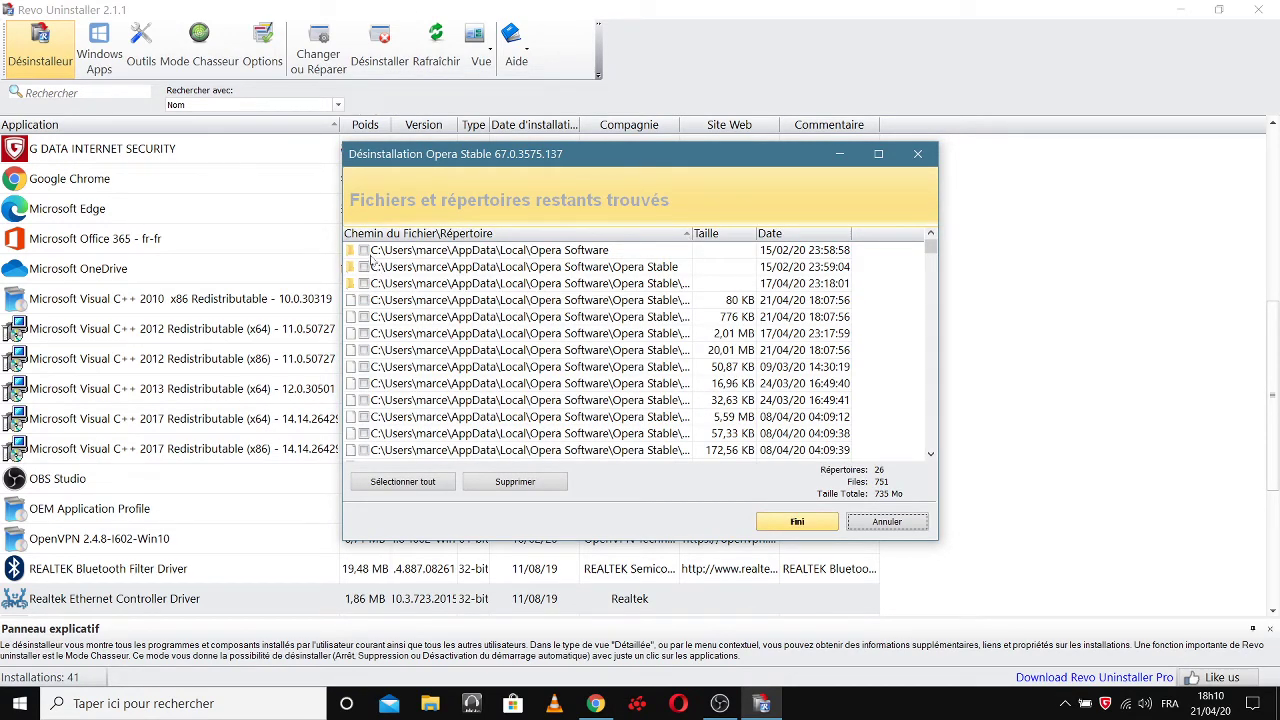
Select all leftover Opera files and folders, delete them, and finish the uninstallation.
click(398, 484)
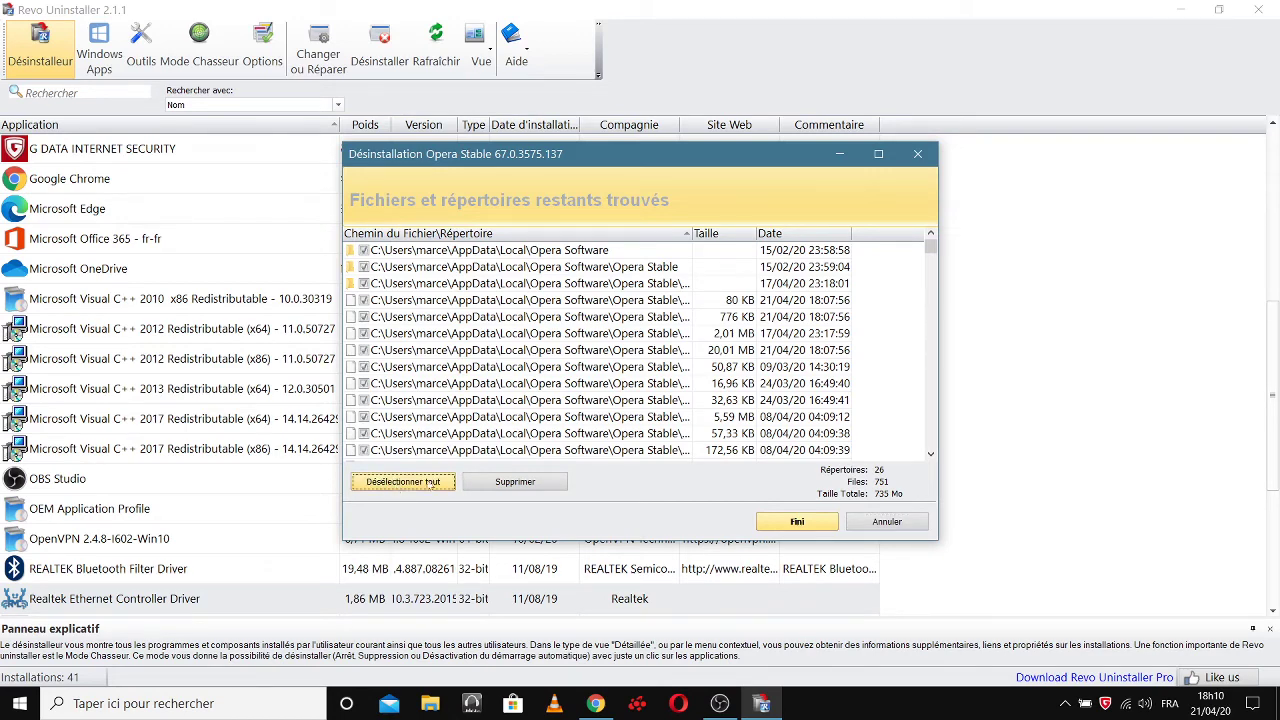
click(523, 483)
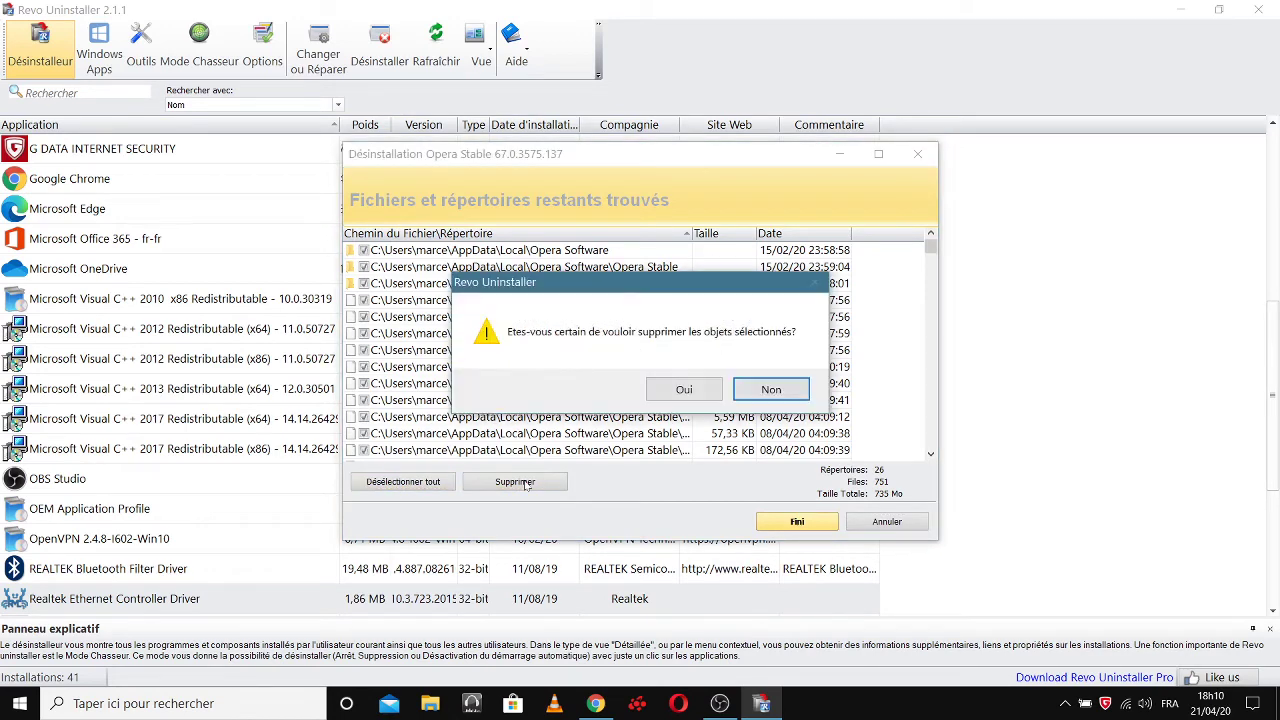
click(668, 395)
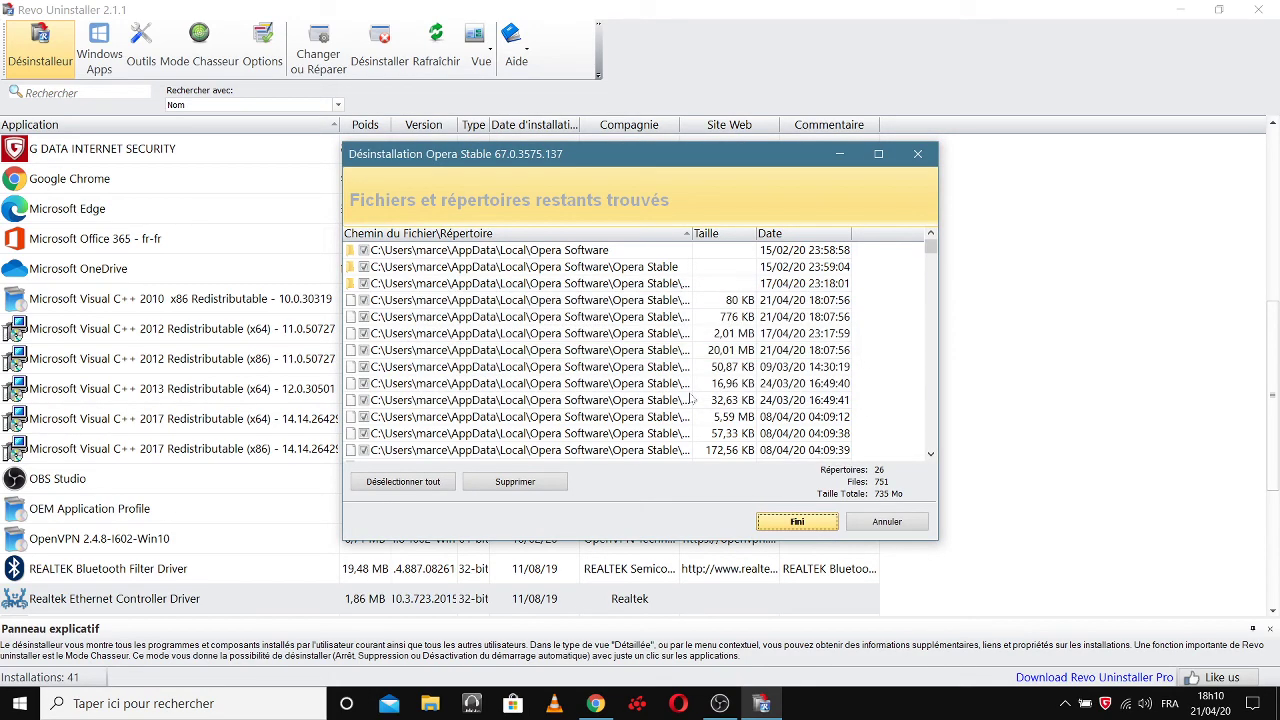
key(Return)
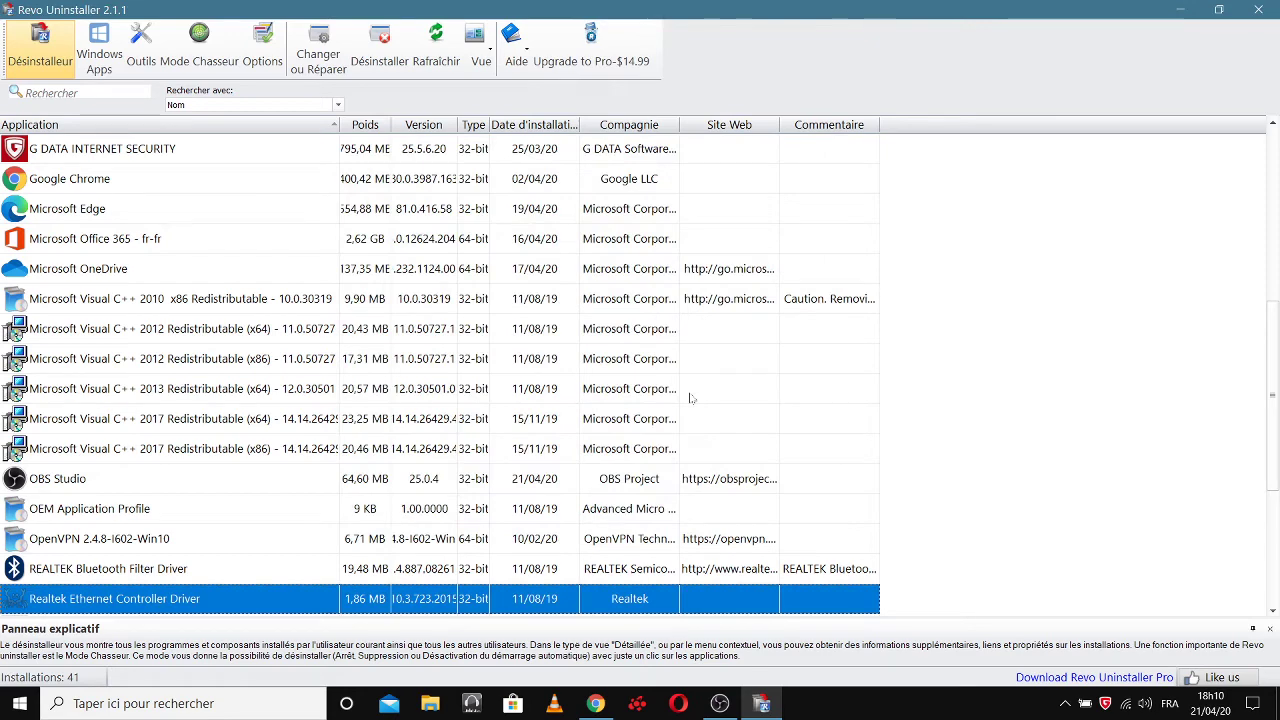
Look through the whole list of installed programs in the Désinstalleur module to check for Opera.
scroll(33, 405, down, 4)
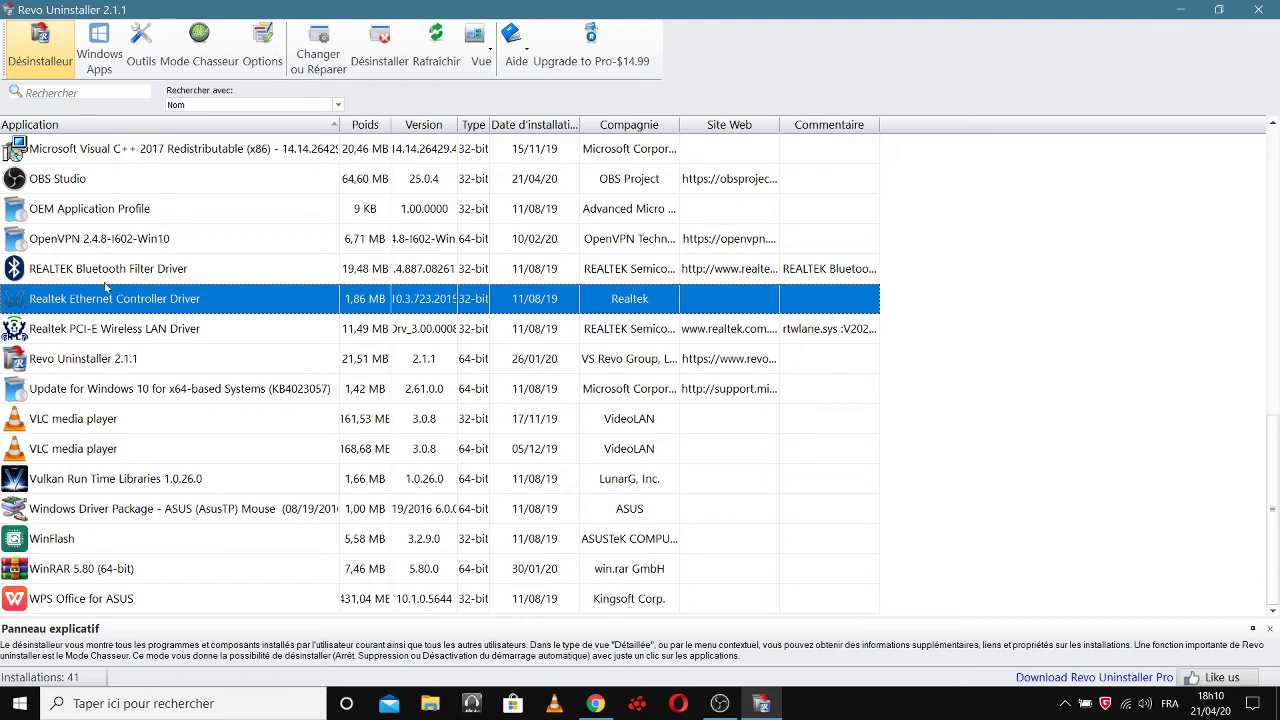
click(1125, 195)
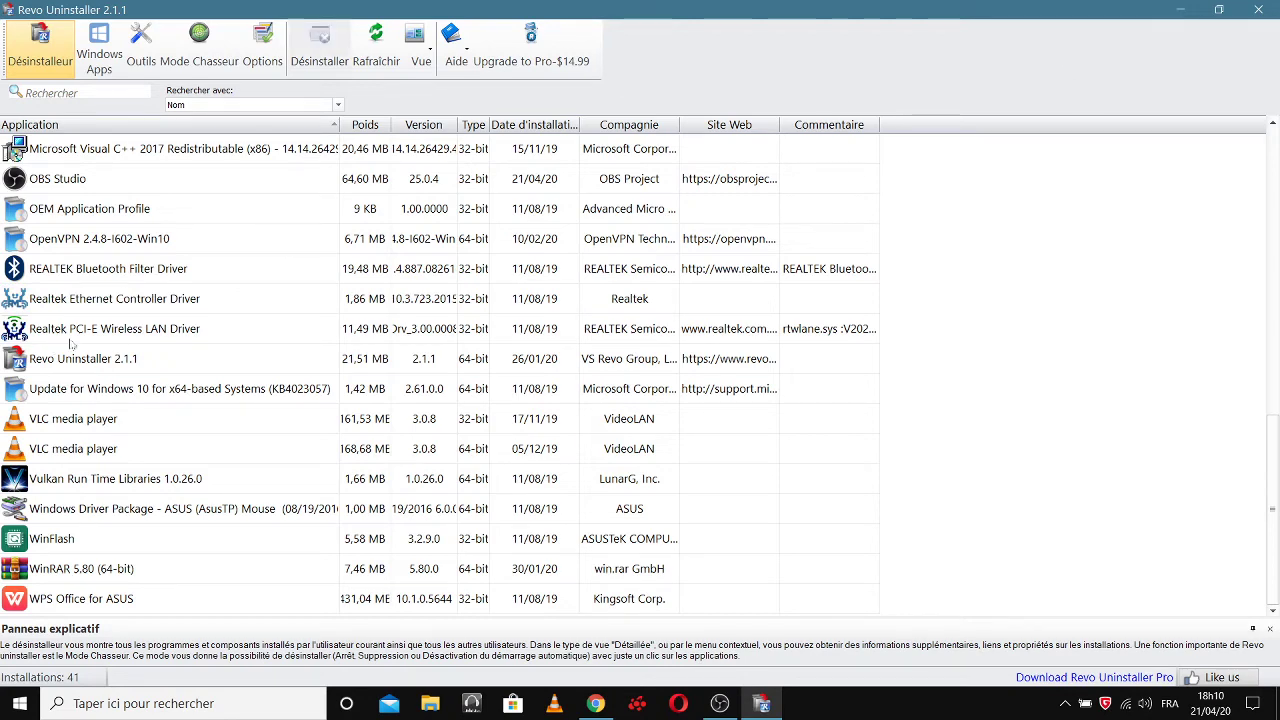
scroll(70, 340, up, 8)
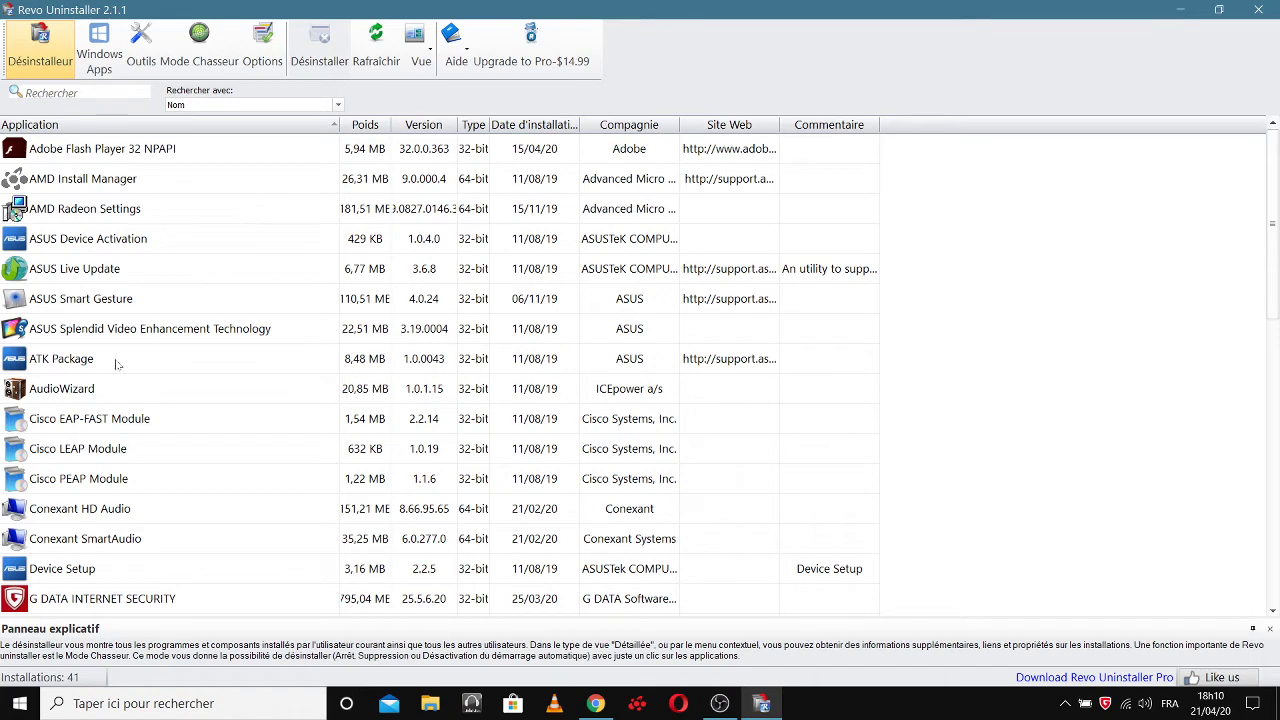
scroll(40, 301, down, 3)
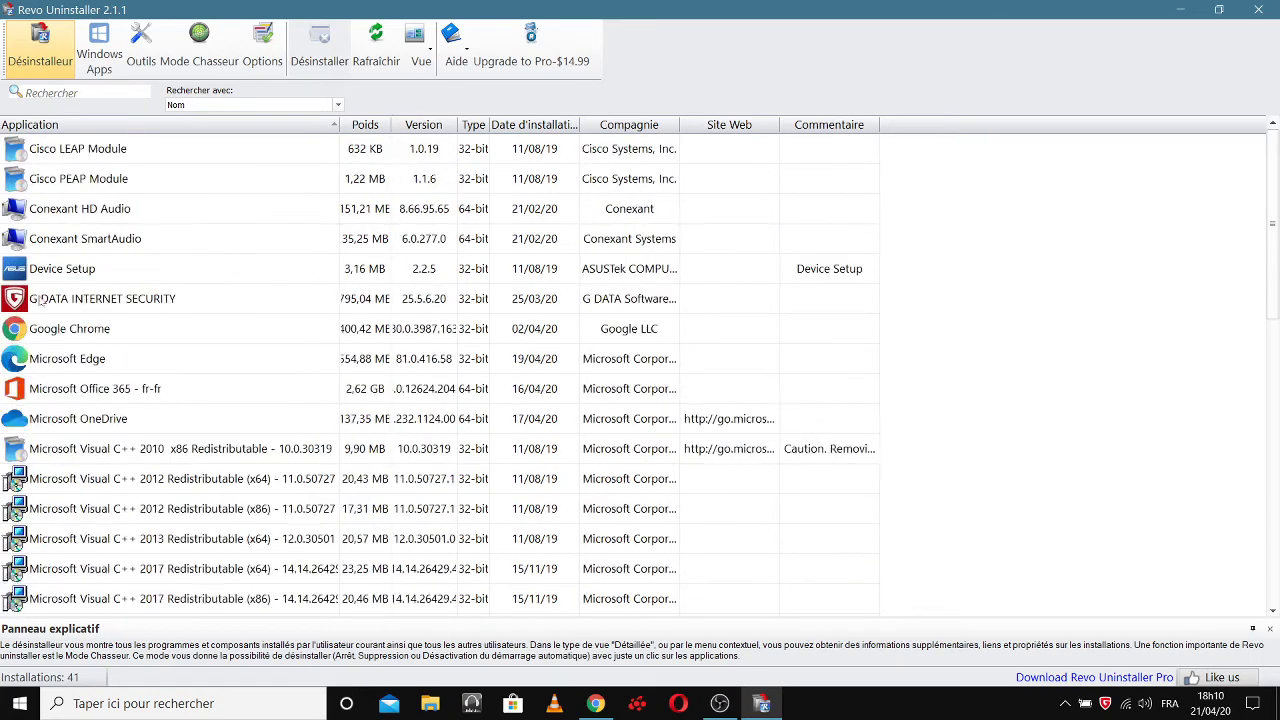
scroll(37, 300, down, 5)
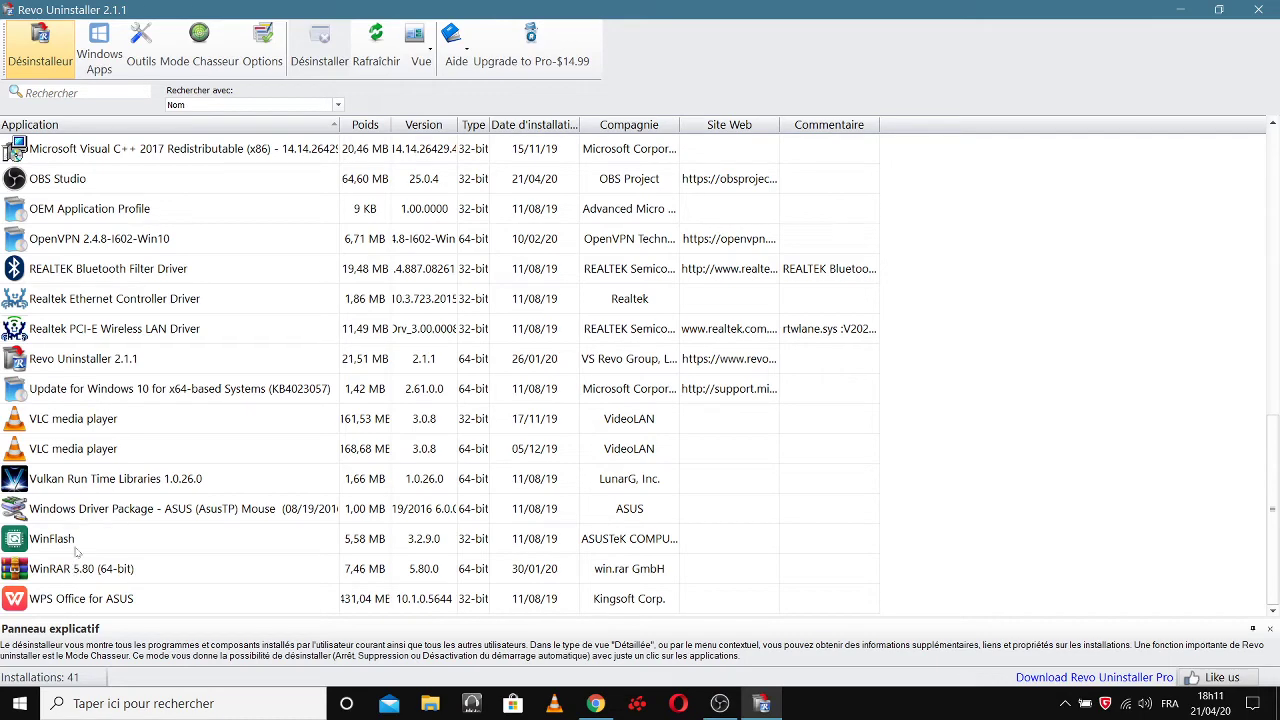
scroll(62, 505, up, 5)
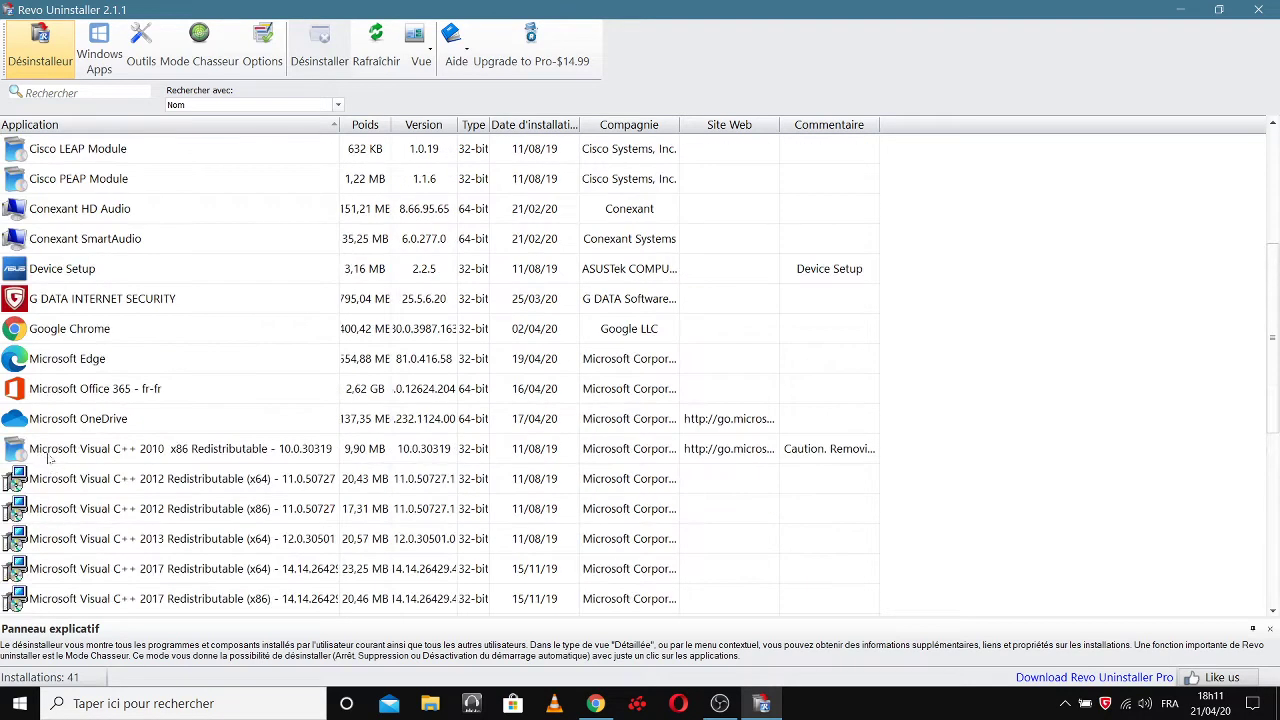
scroll(45, 445, up, 3)
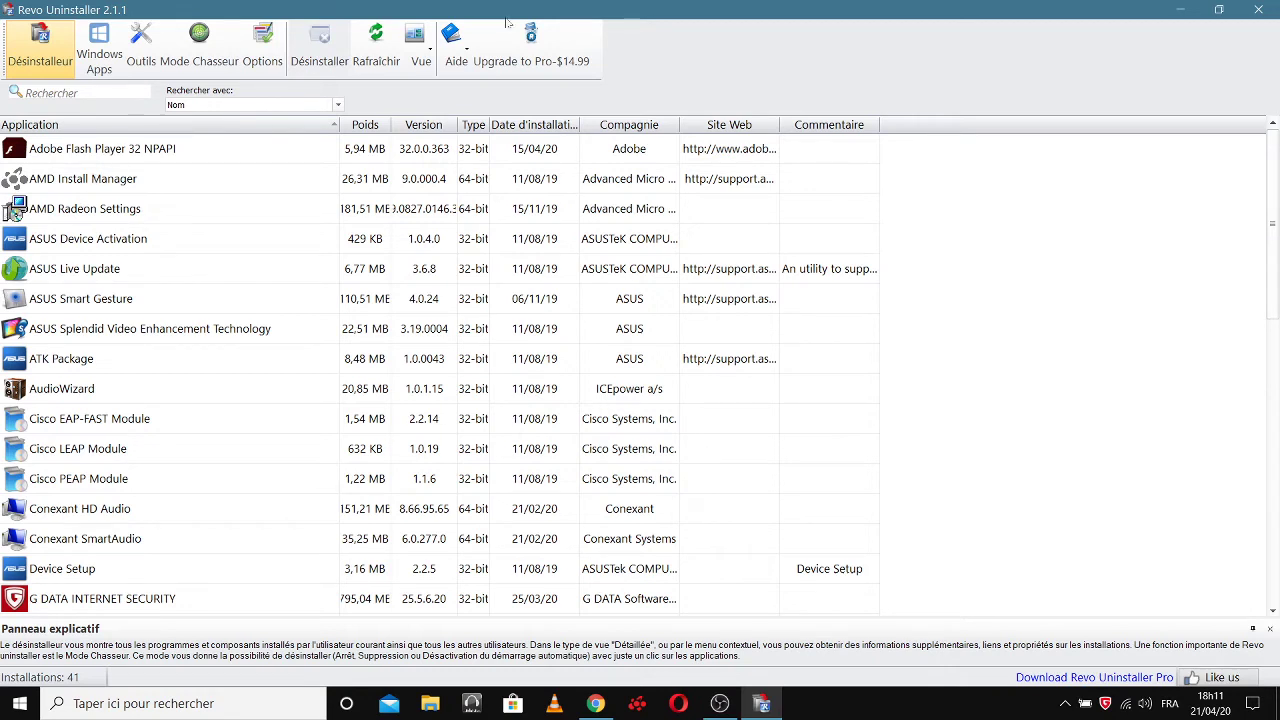
Close Revo Uninstaller and check the desktop and Start menu for Opera shortcuts.
click(1260, 9)
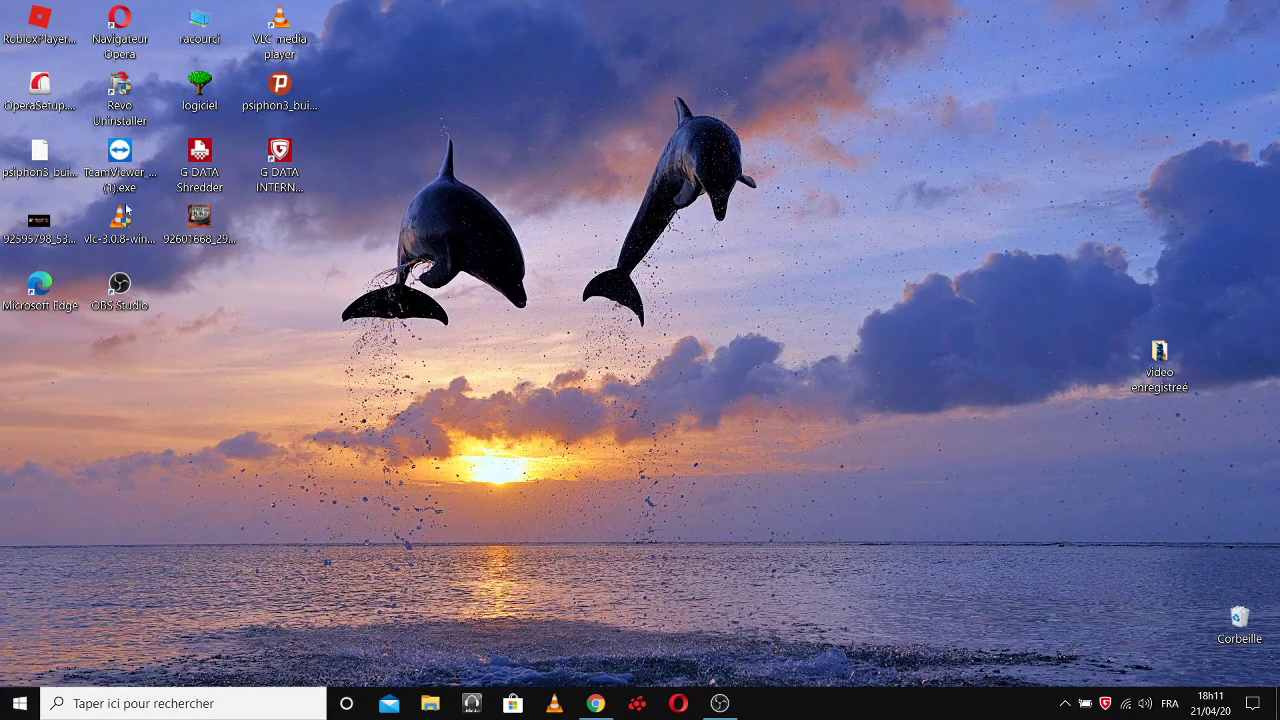
click(20, 705)
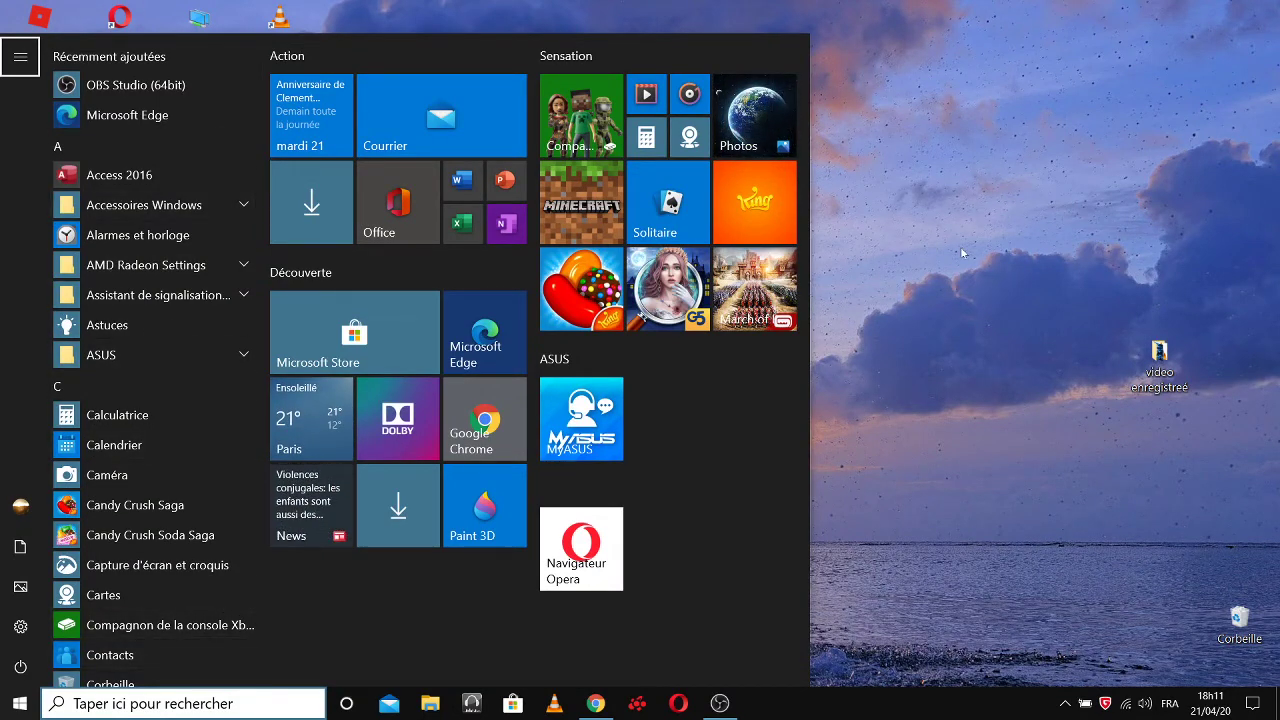
click(119, 22)
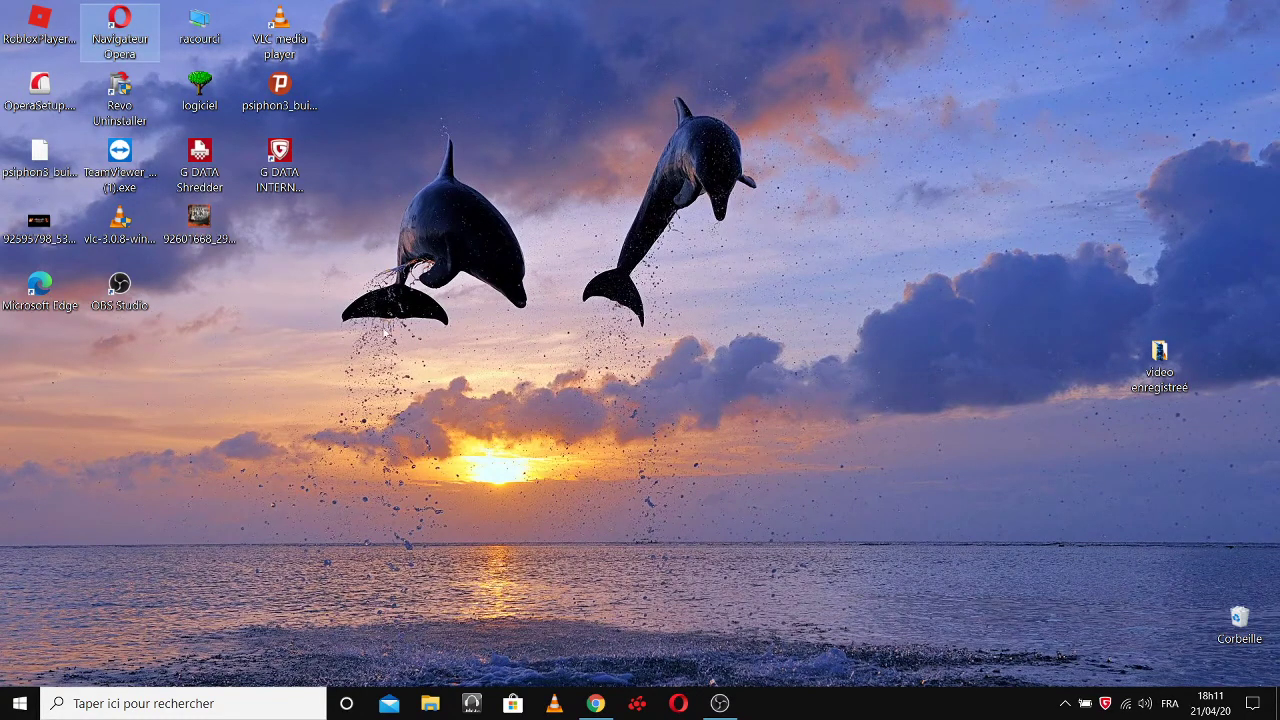
Open a new Google Chrome window, bring it fully into view, and ready the Google search field.
click(33, 697)
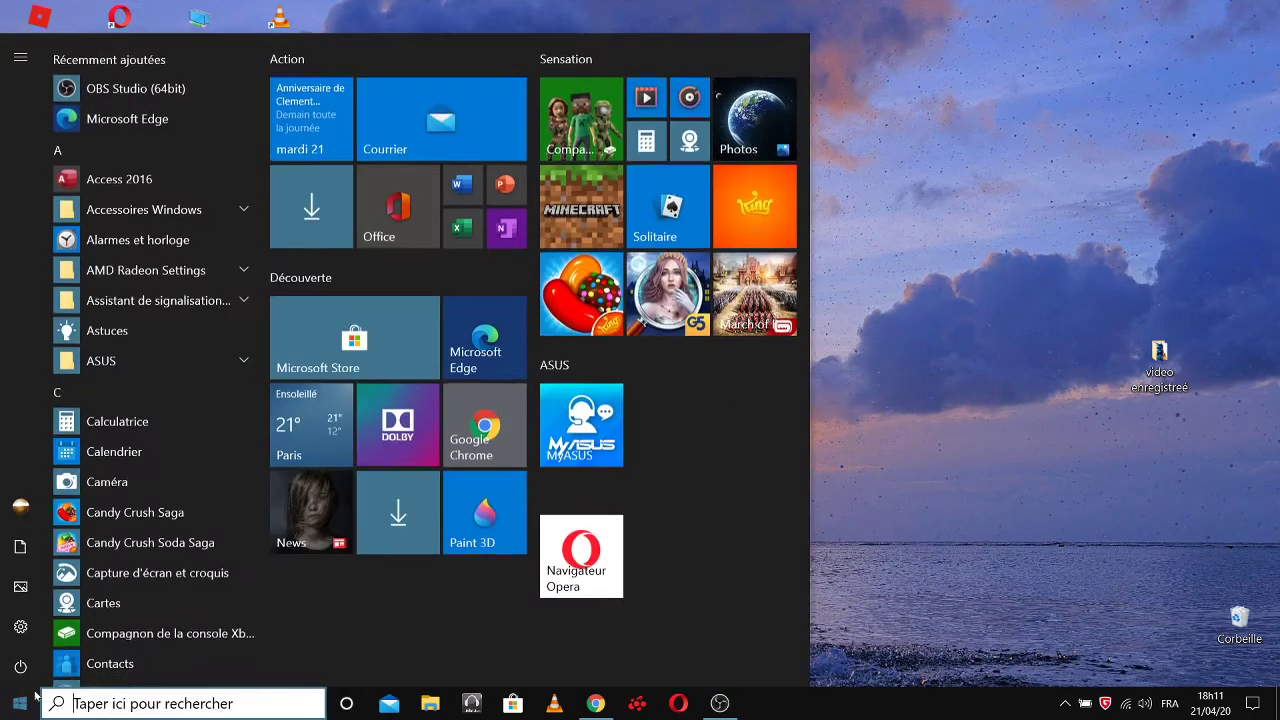
click(480, 435)
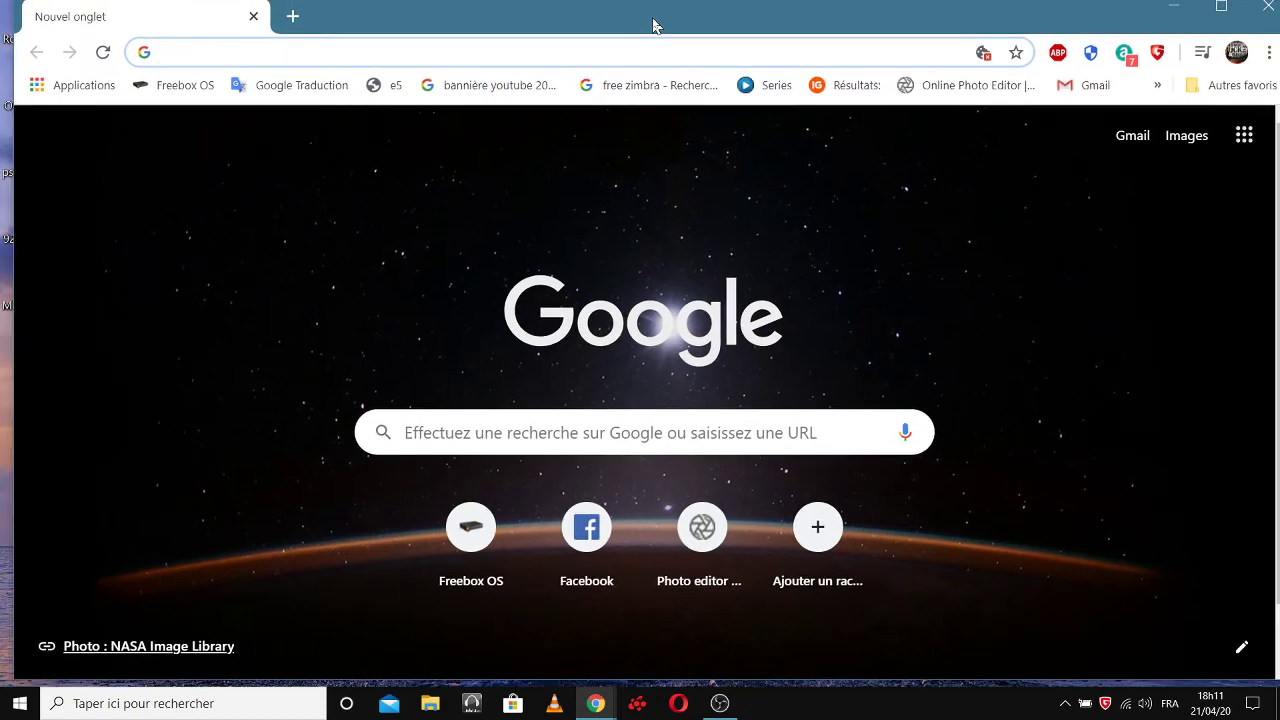
drag(652, 25, 638, 30)
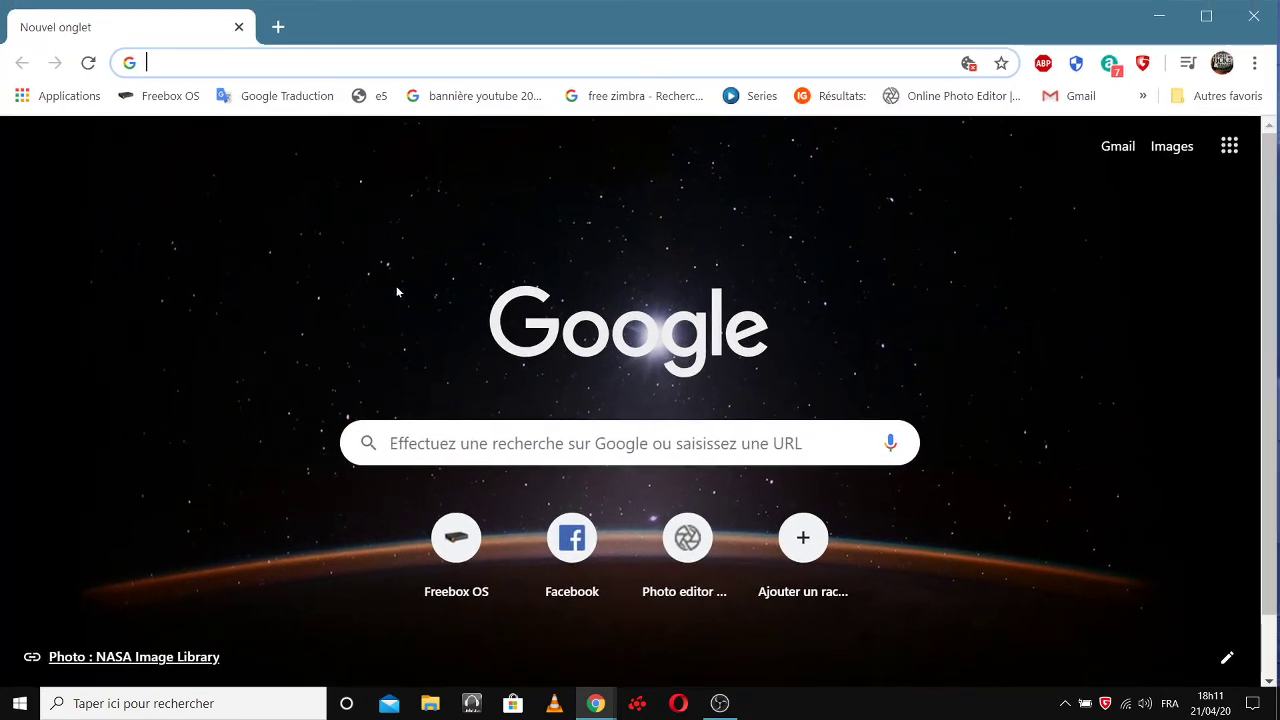
click(426, 458)
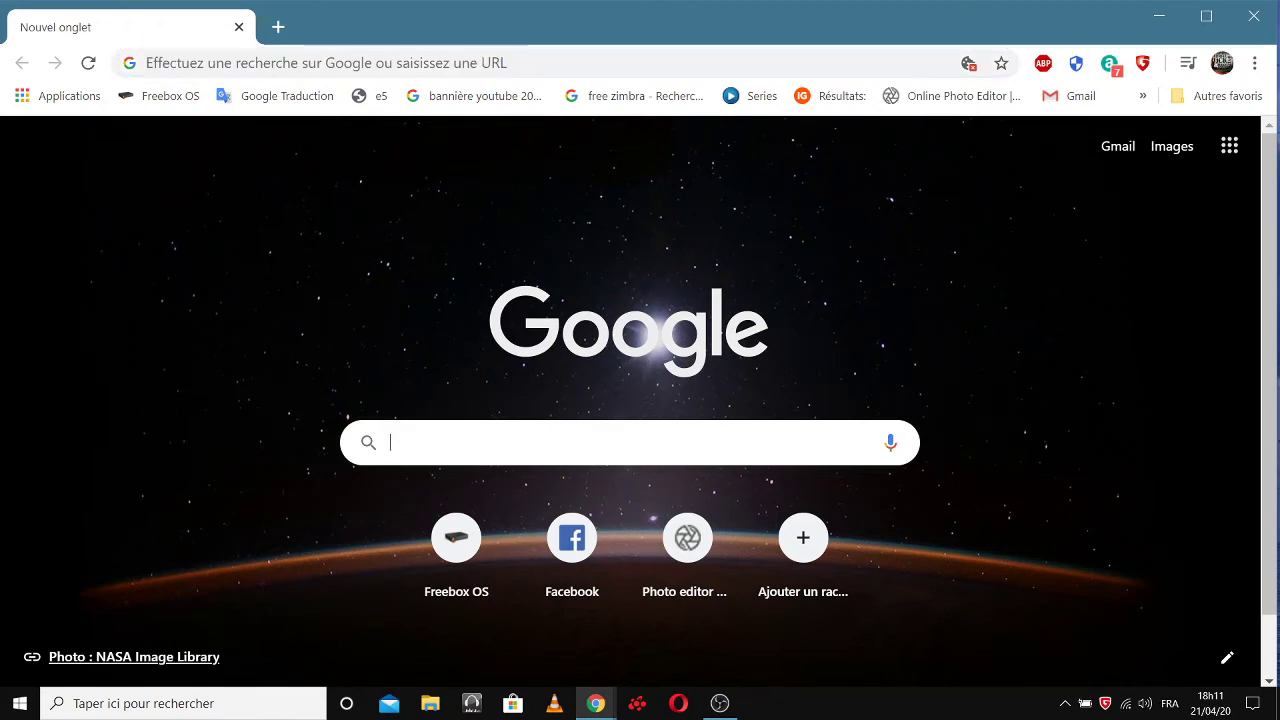
text(TE)
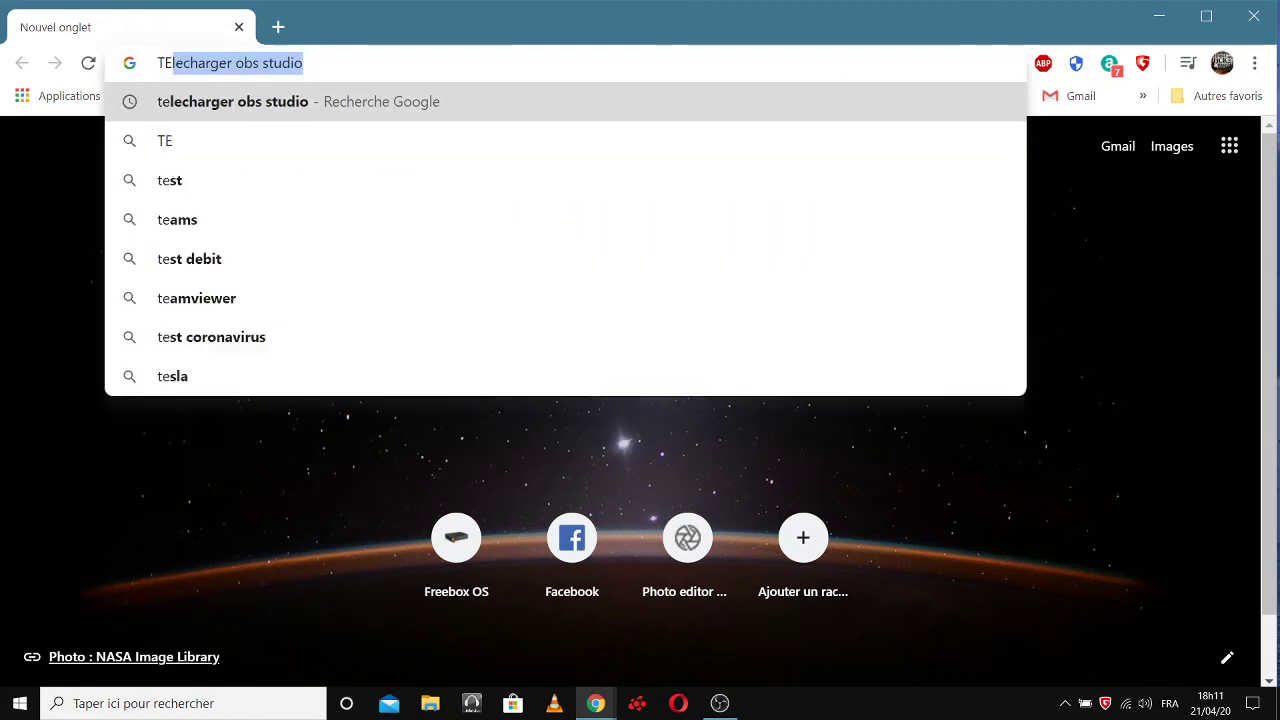
text(LECHAR)
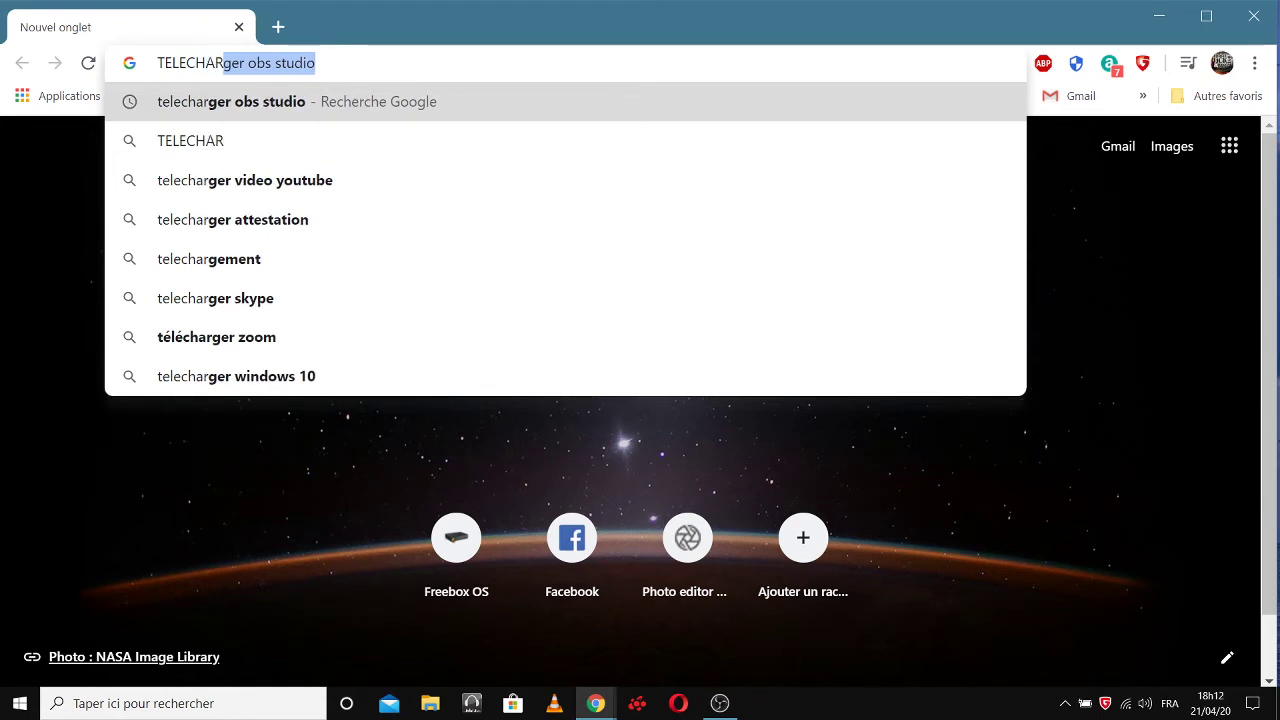
text(REV)
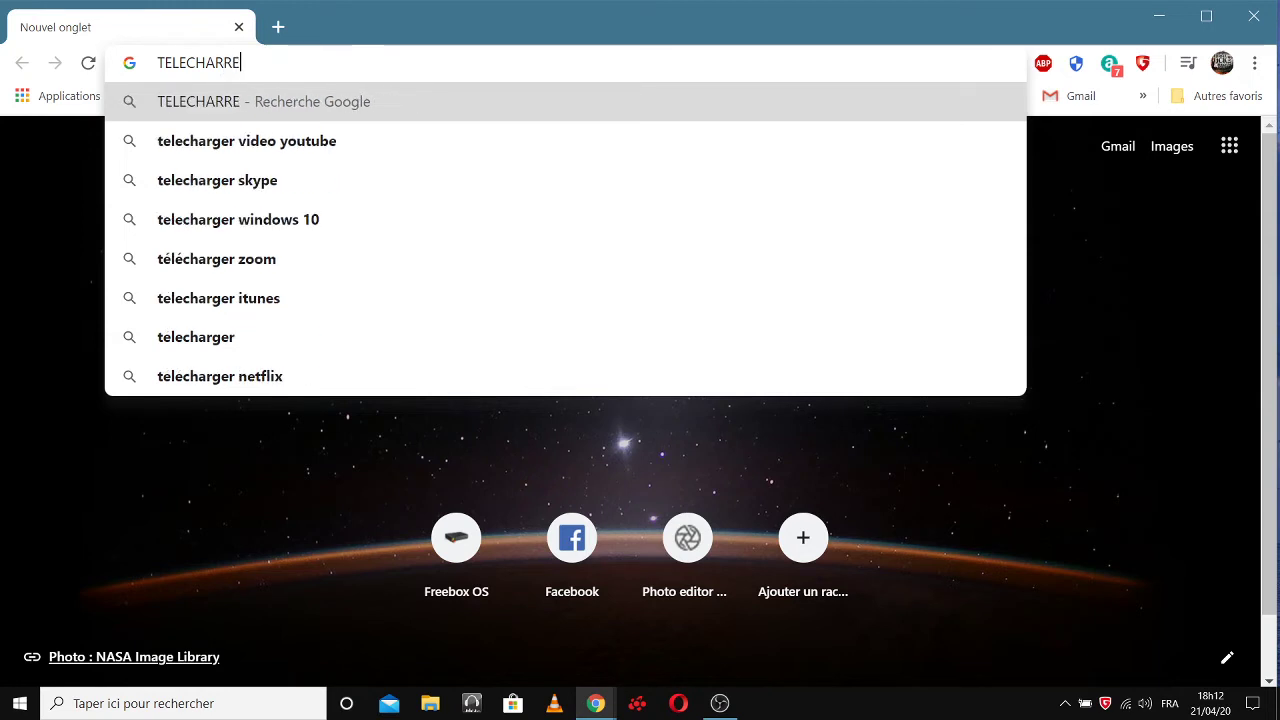
text(O)
key(Return)
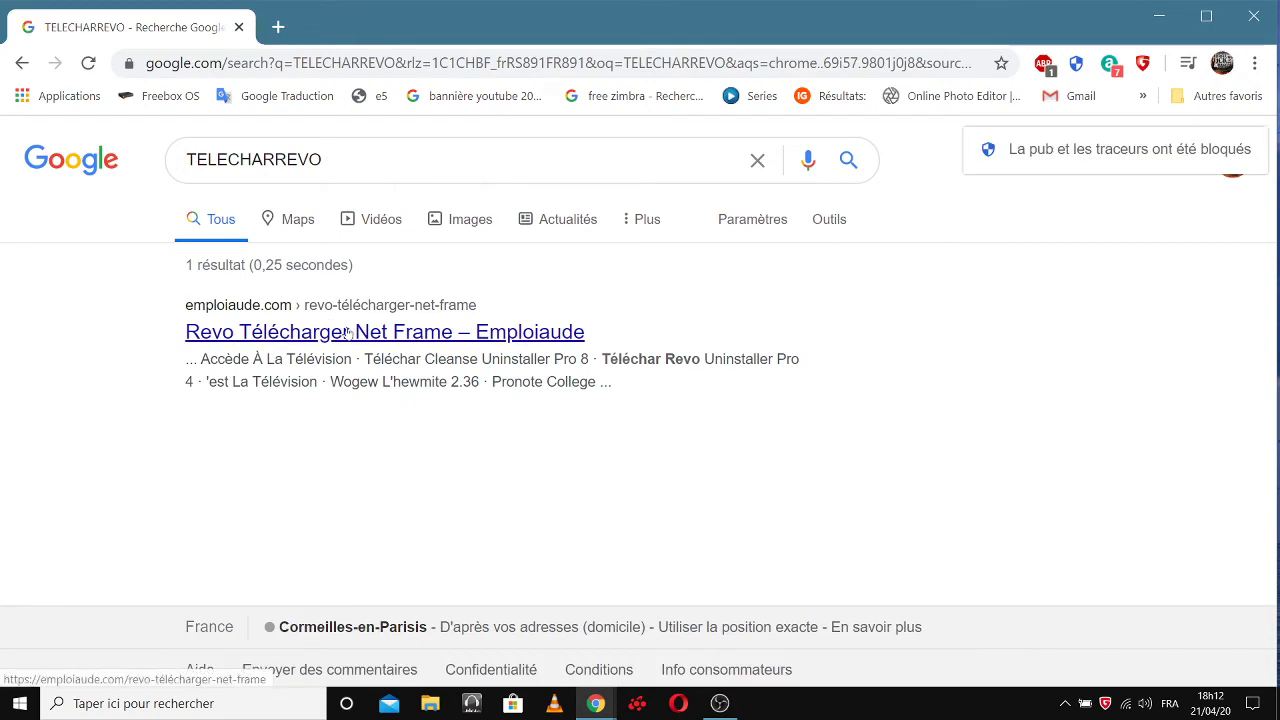
click(322, 160)
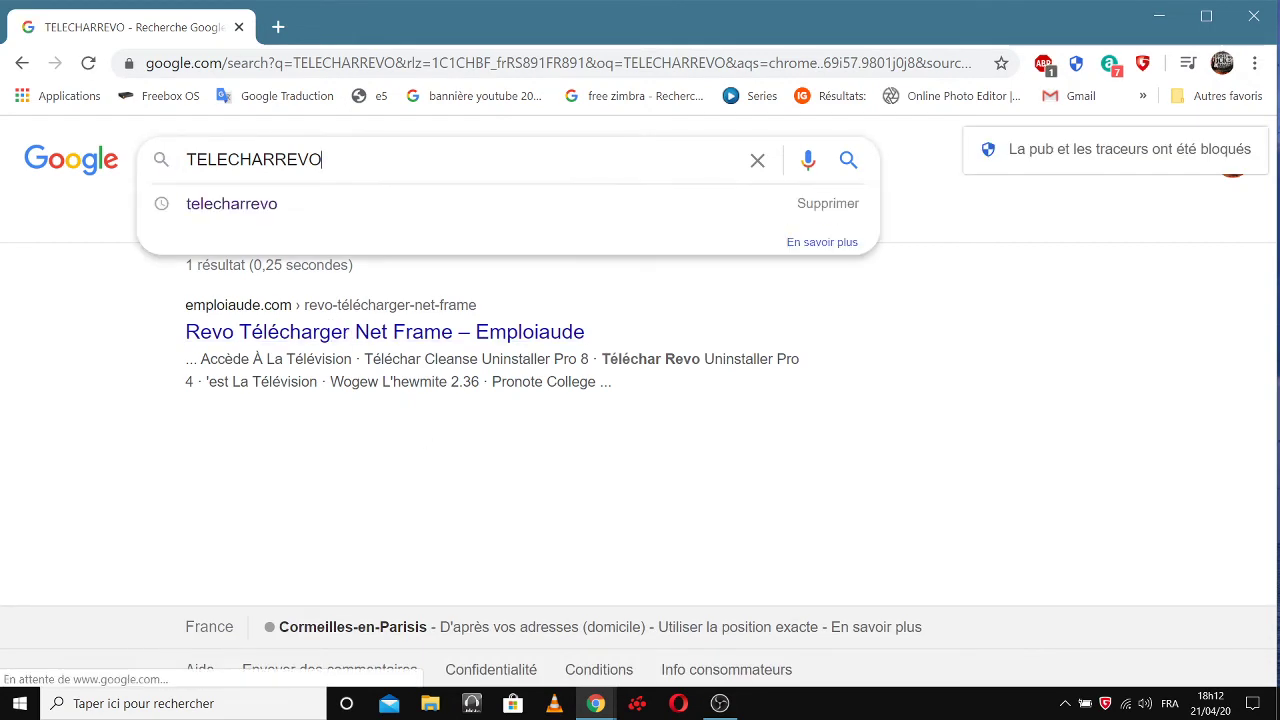
key(BackSpace)
key(BackSpace)
key(BackSpace)
key(BackSpace)
key(BackSpace)
key(BackSpace)
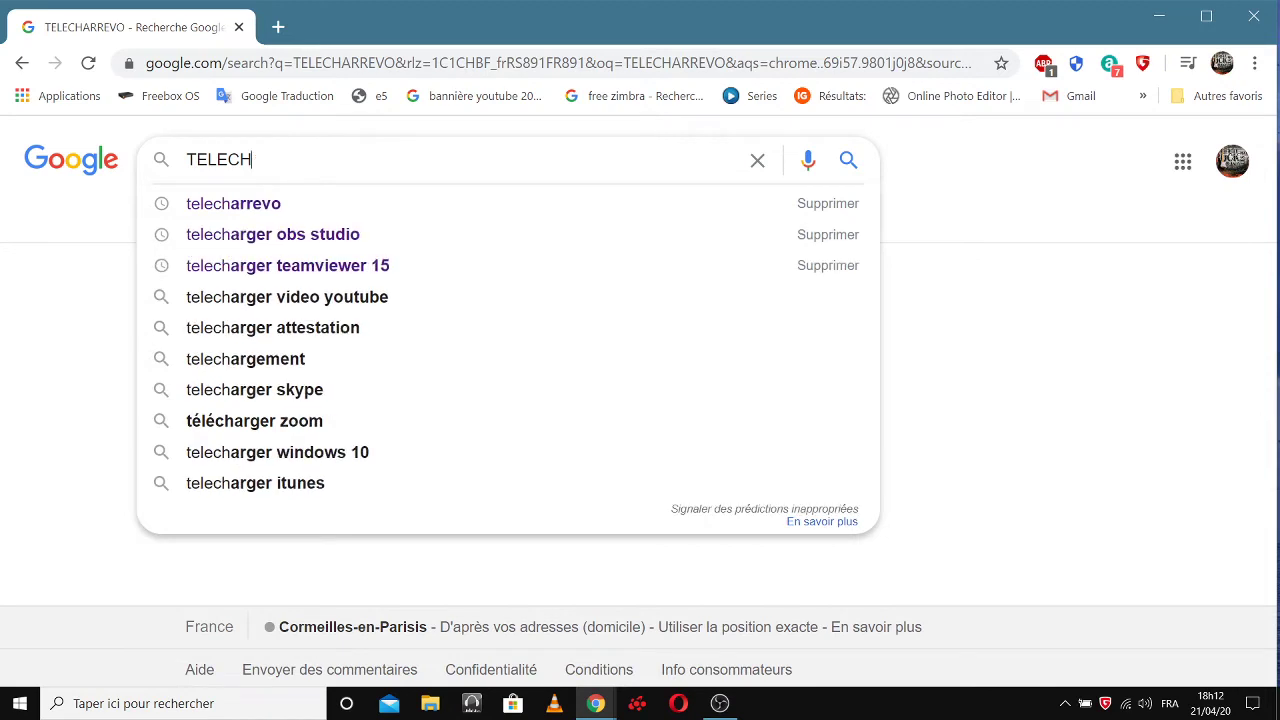
key(BackSpace)
key(BackSpace)
key(BackSpace)
key(BackSpace)
key(BackSpace)
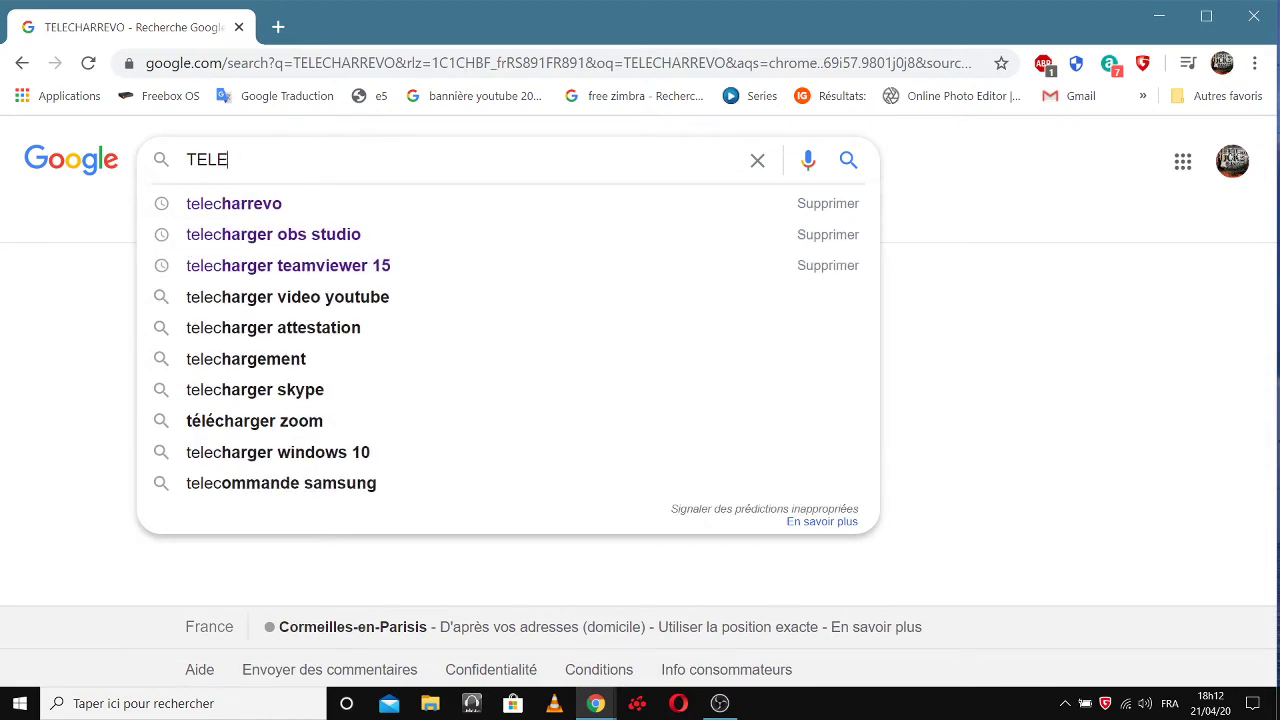
key(BackSpace)
Search Google for "telecharger révo".
text(t)
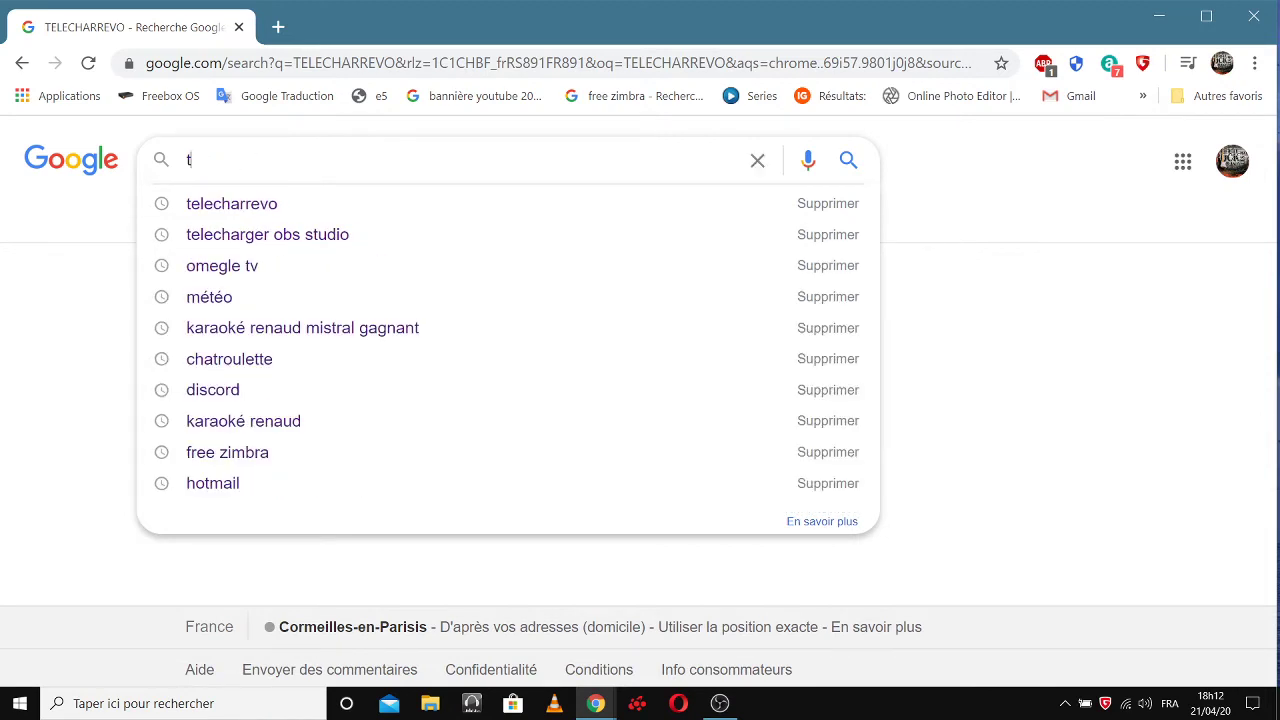
text(elech)
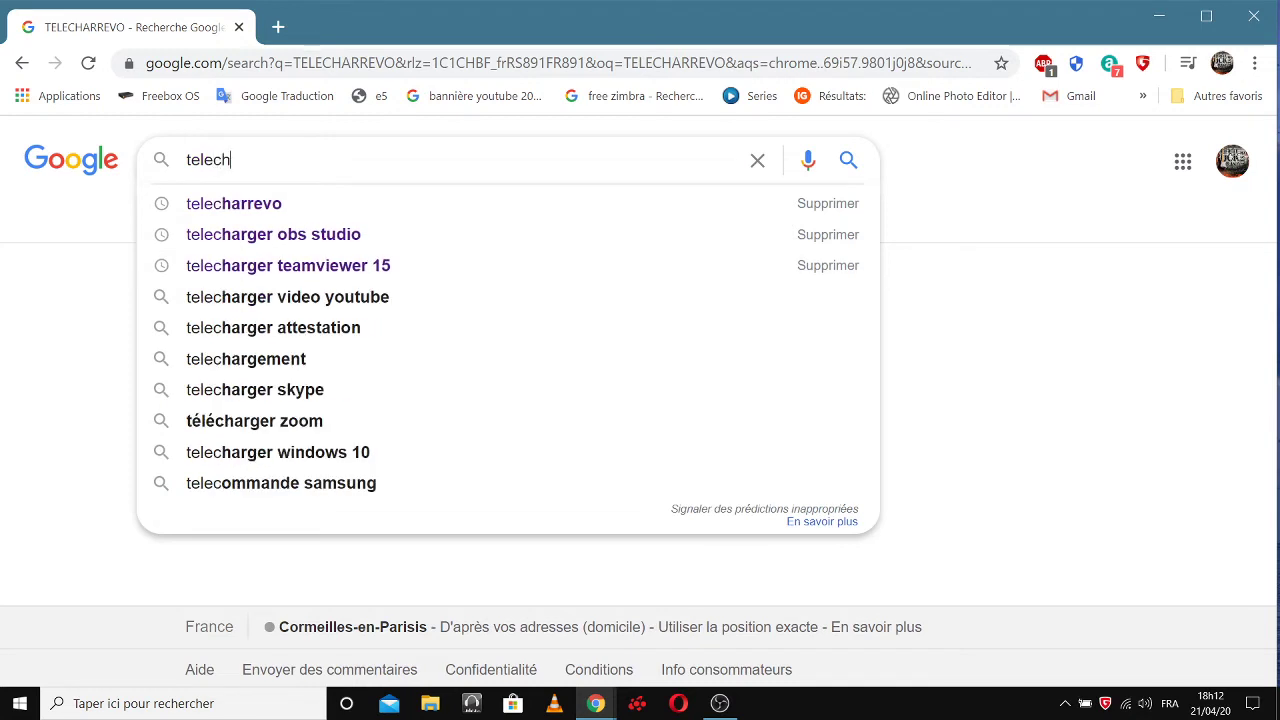
text(arger r)
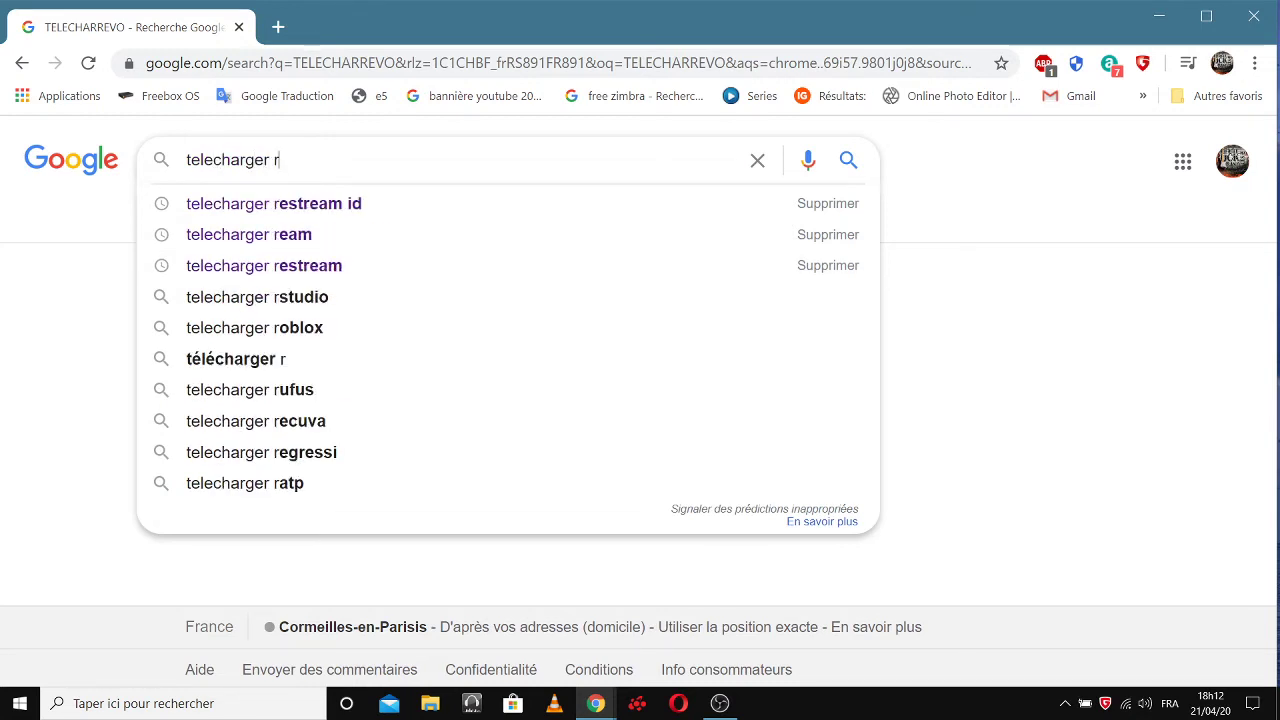
text(évo)
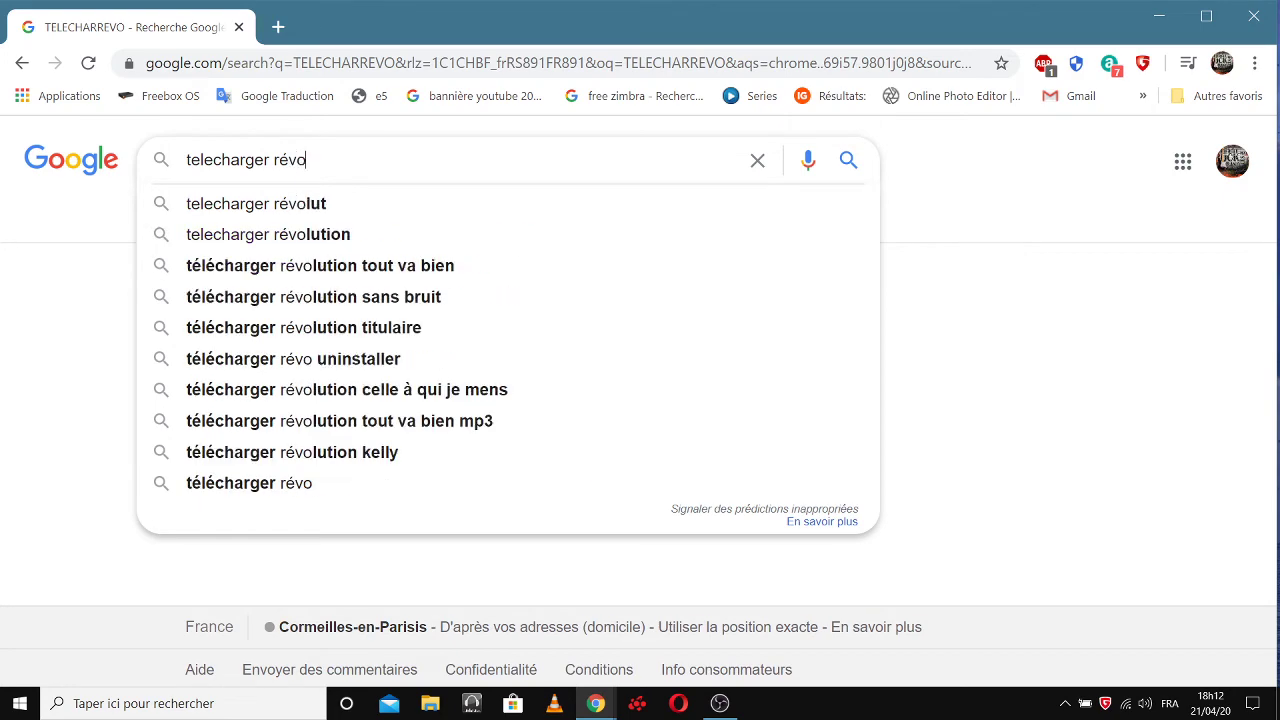
key(Return)
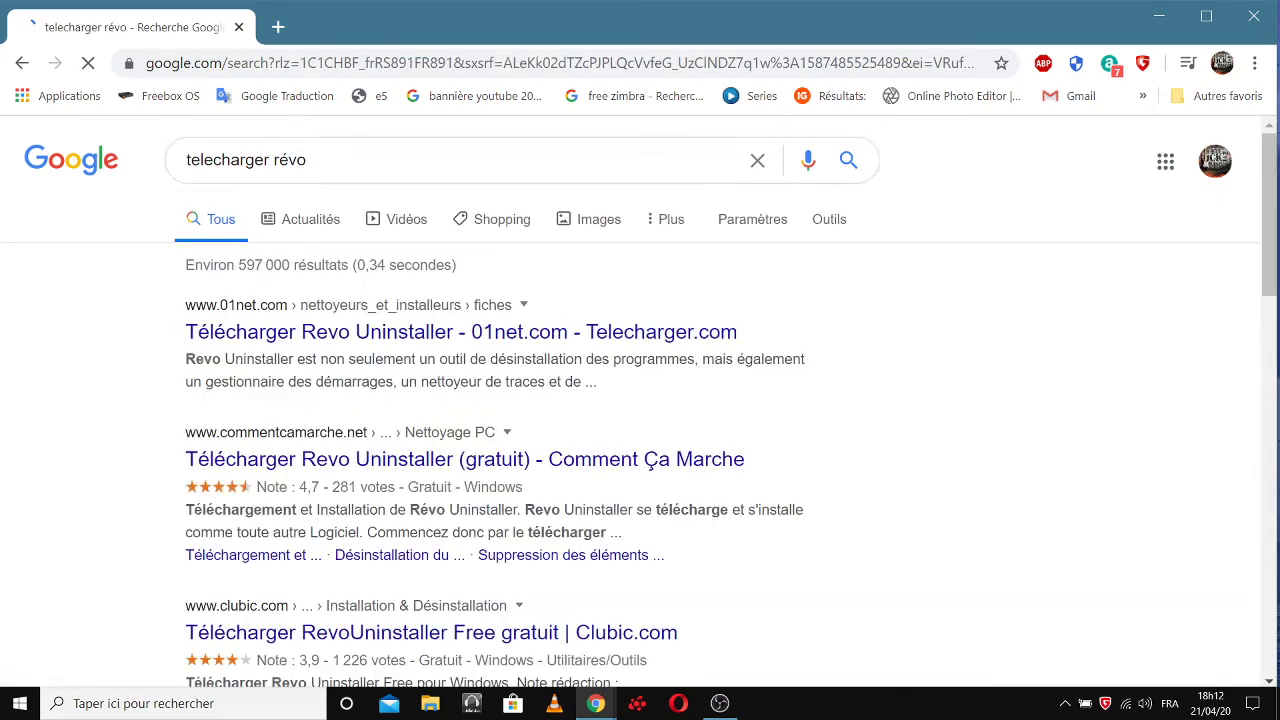
Look through the search results, view the Malavida page for Revo Uninstaller 4.2.3, and return to the results.
scroll(934, 209, down, 2)
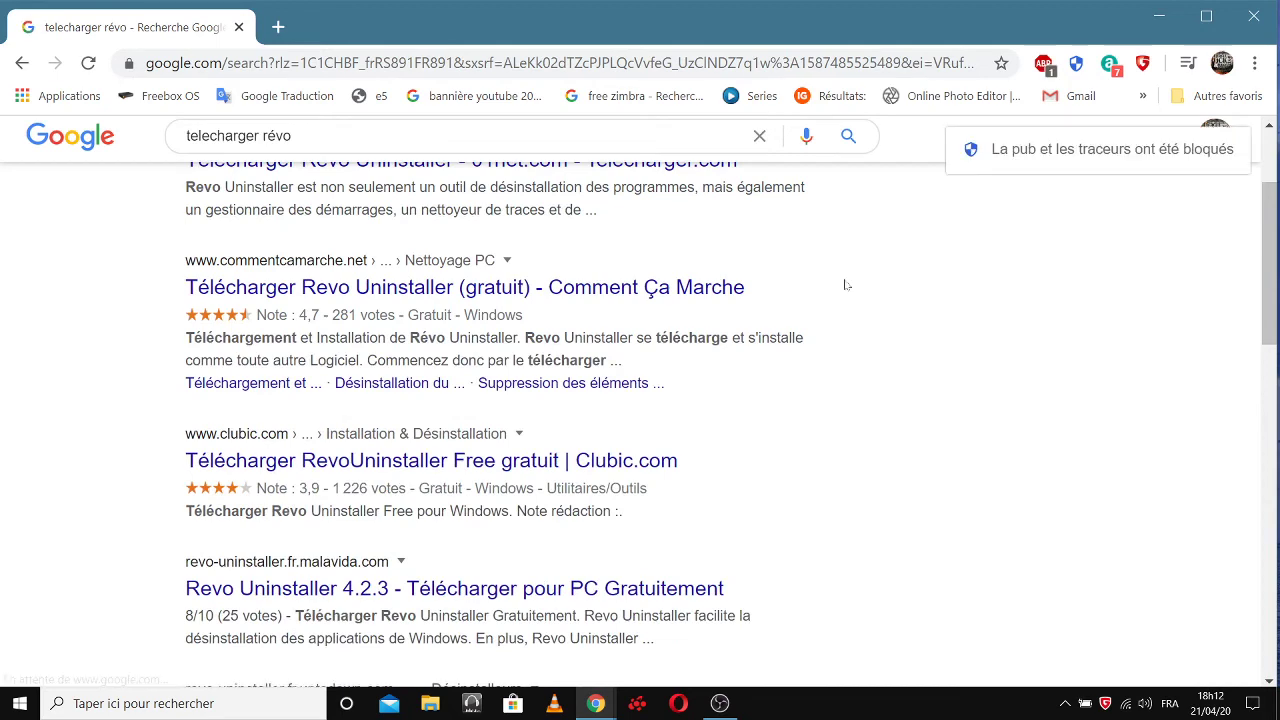
scroll(420, 333, up, 2)
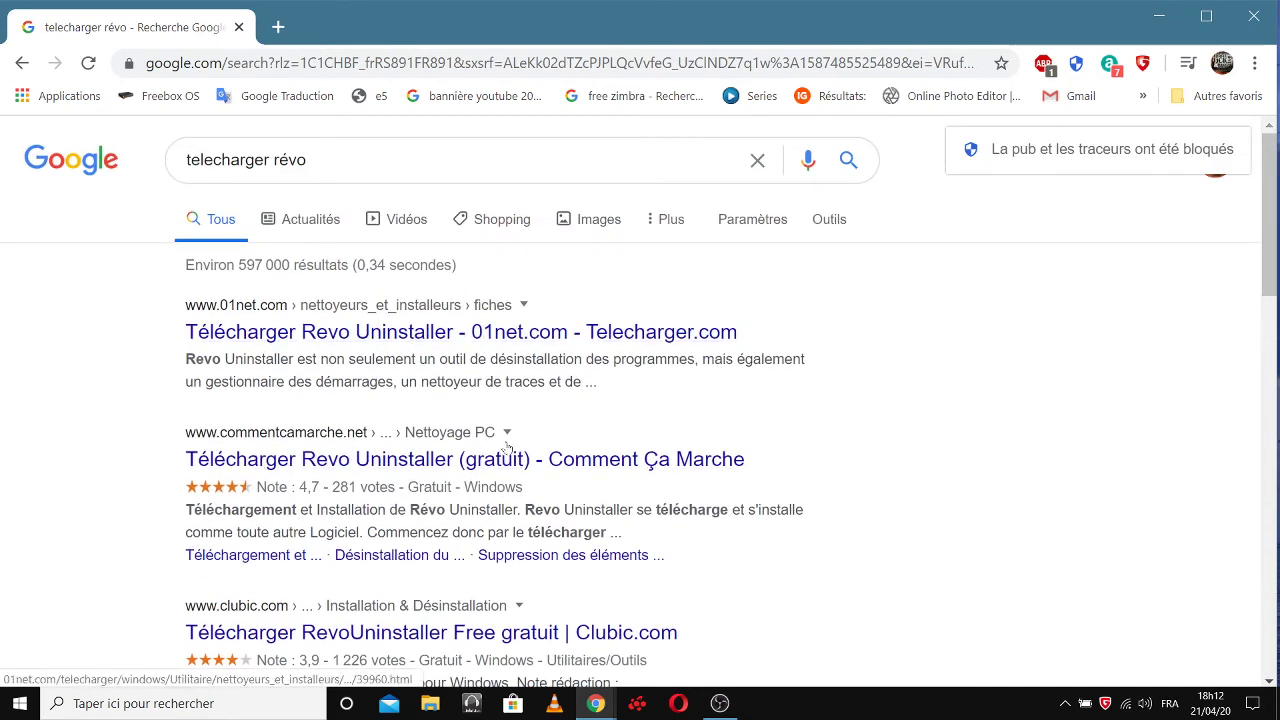
scroll(486, 454, down, 2)
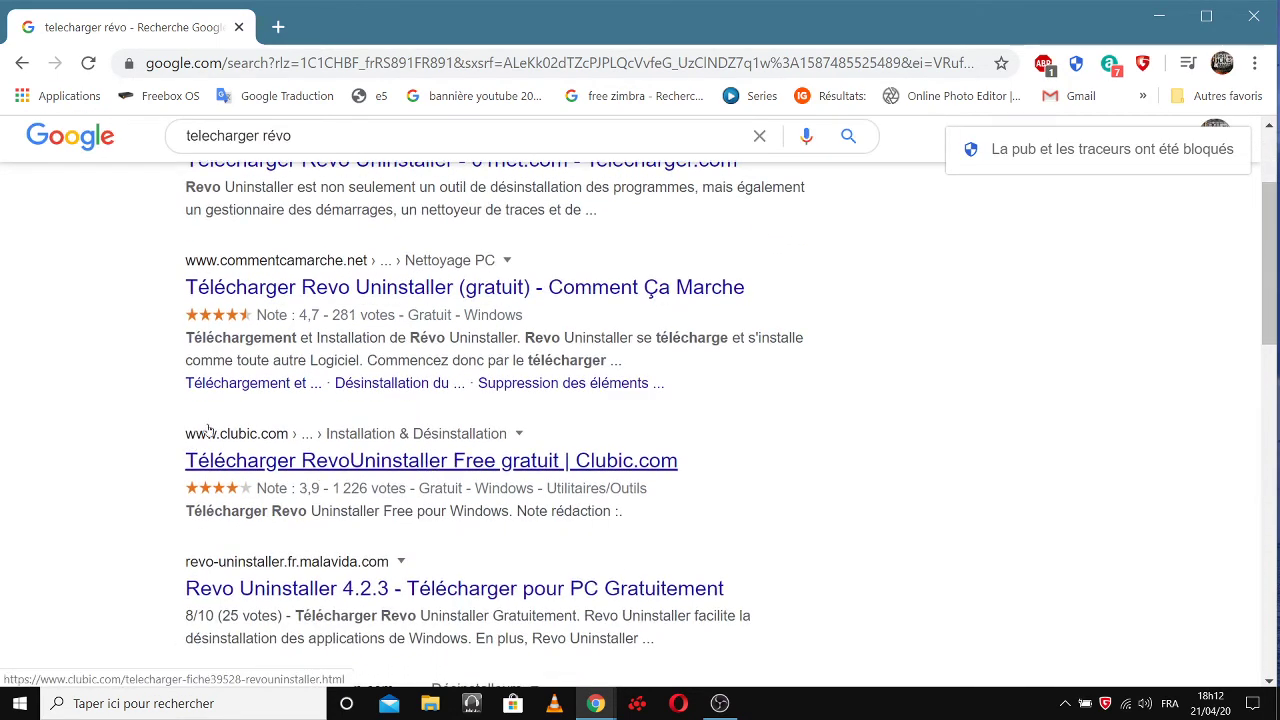
scroll(413, 412, down, 2)
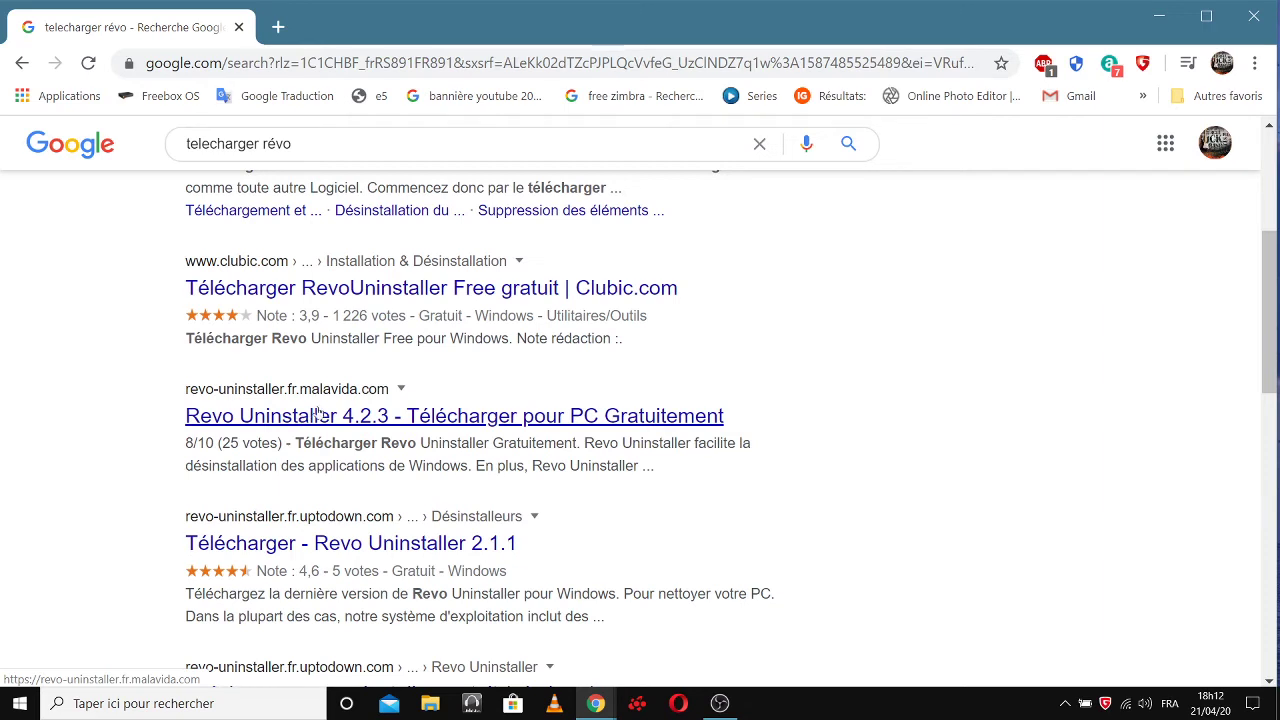
click(318, 414)
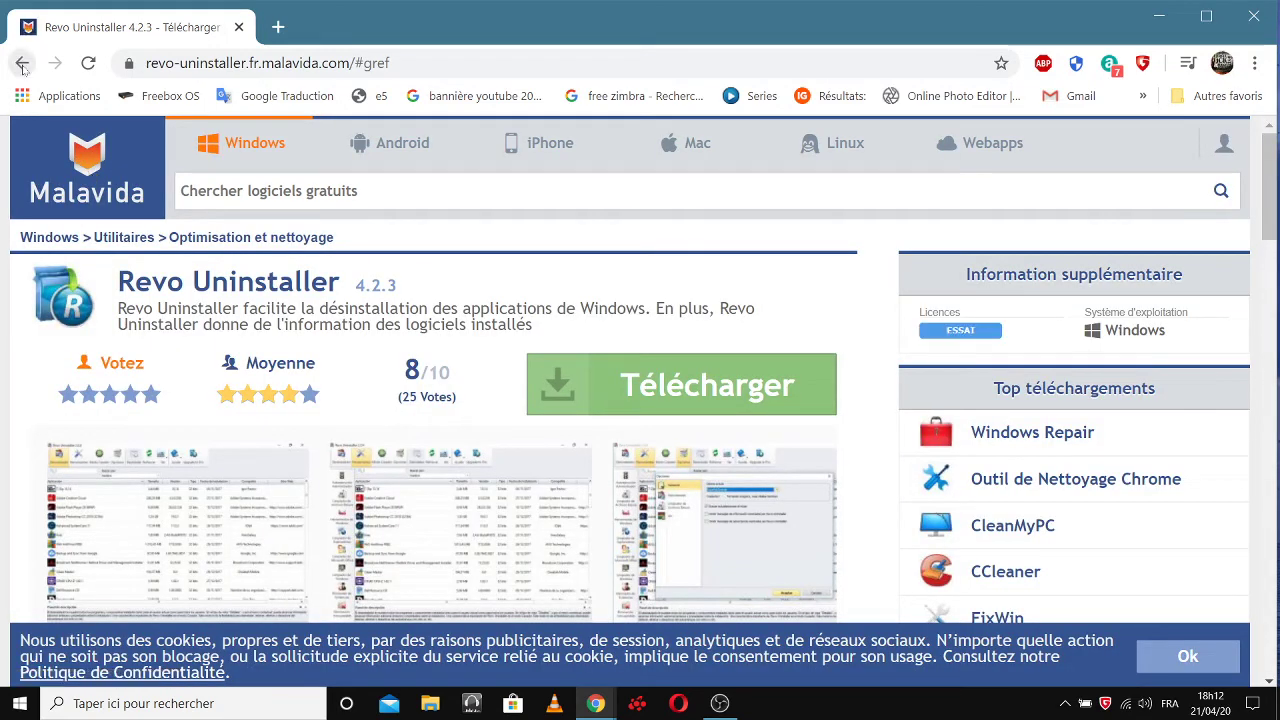
click(22, 64)
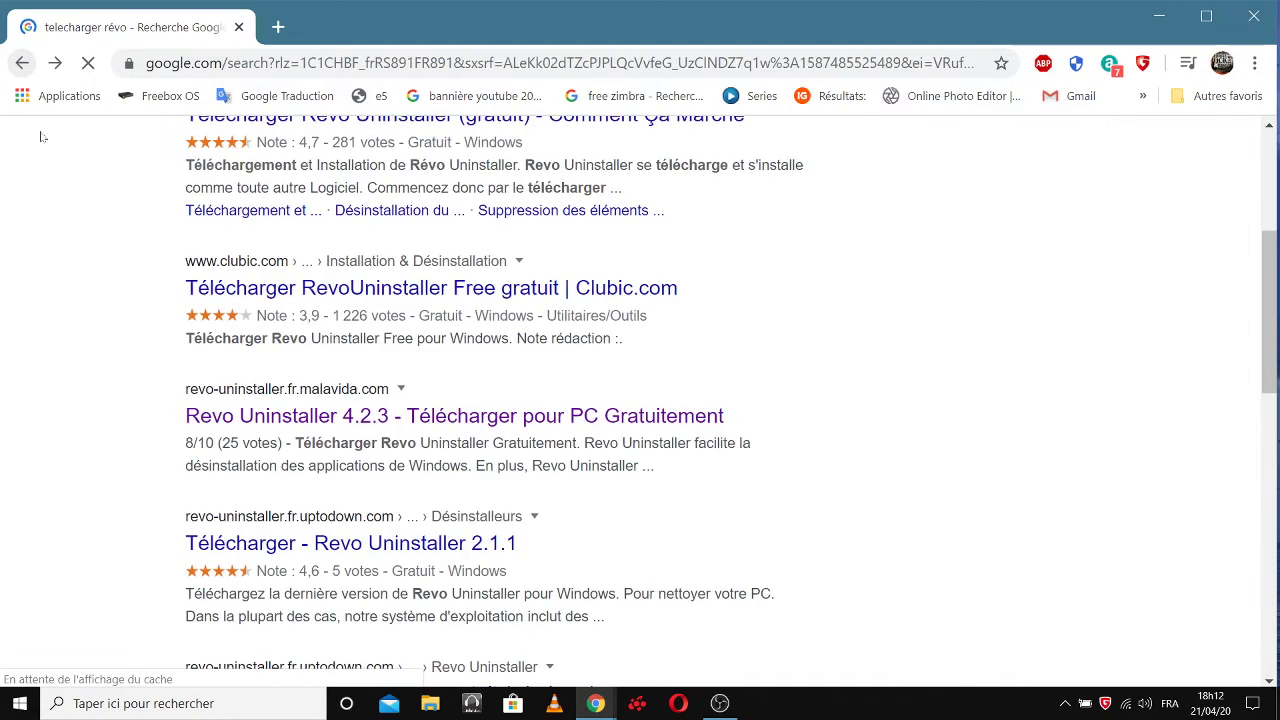
Copy the address of the Comment Ça Marche download page for Revo Uninstaller and close that browser window.
scroll(300, 285, up, 2)
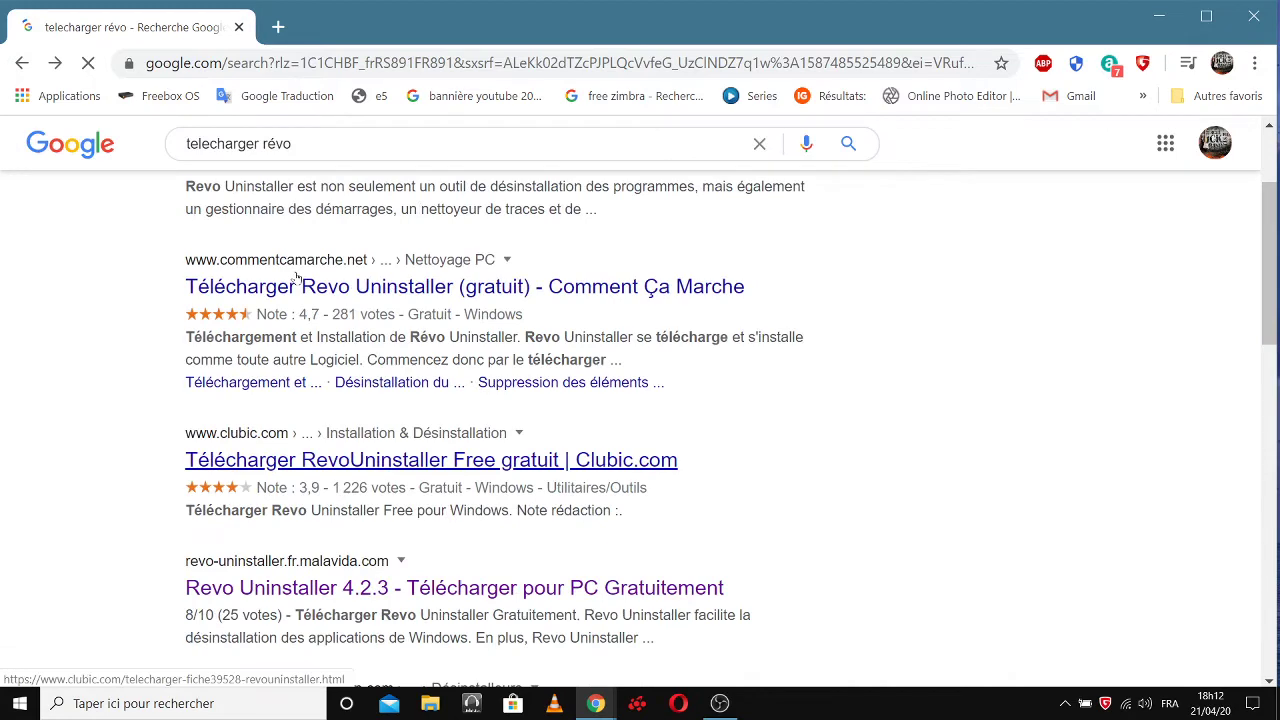
click(427, 296)
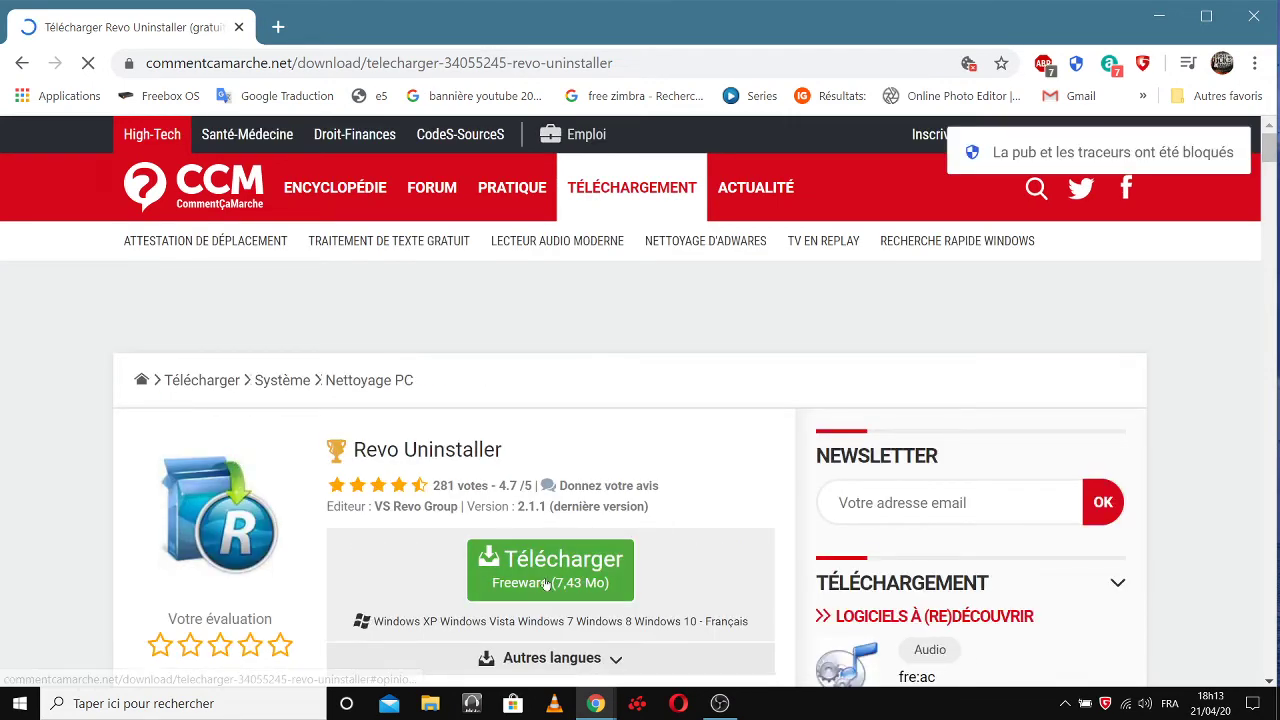
drag(612, 63, 140, 63)
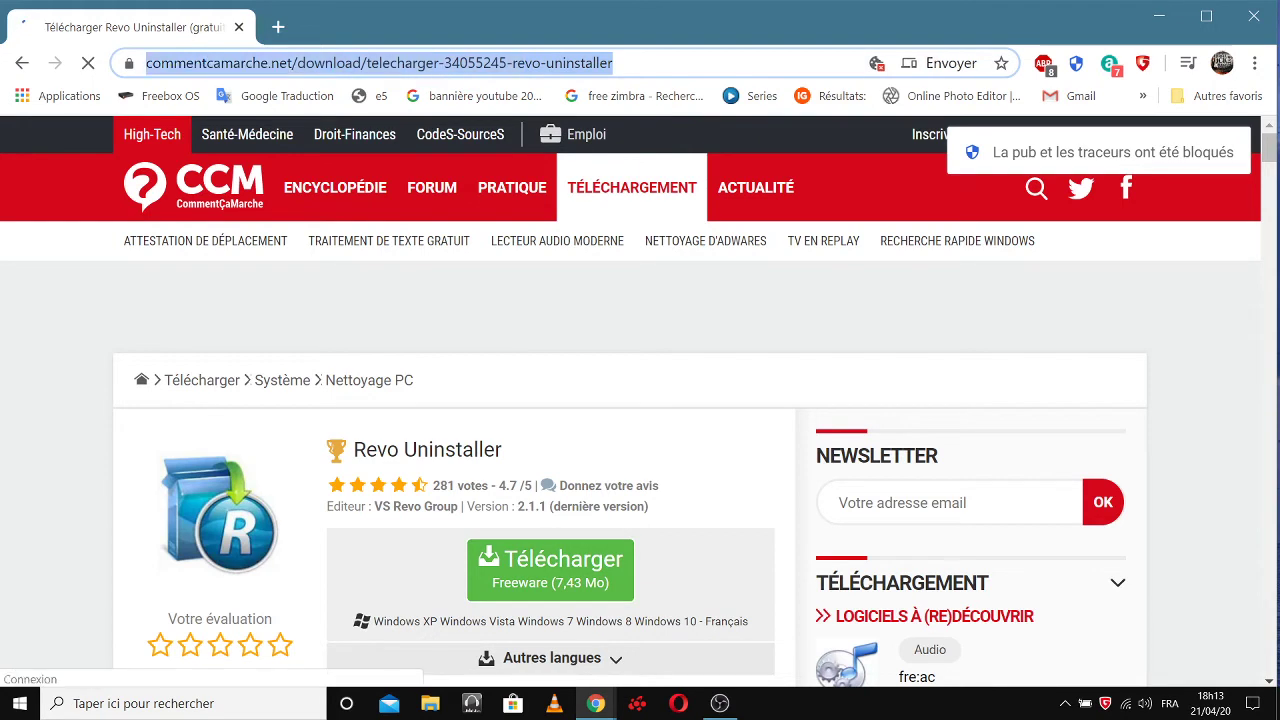
right_click(397, 62)
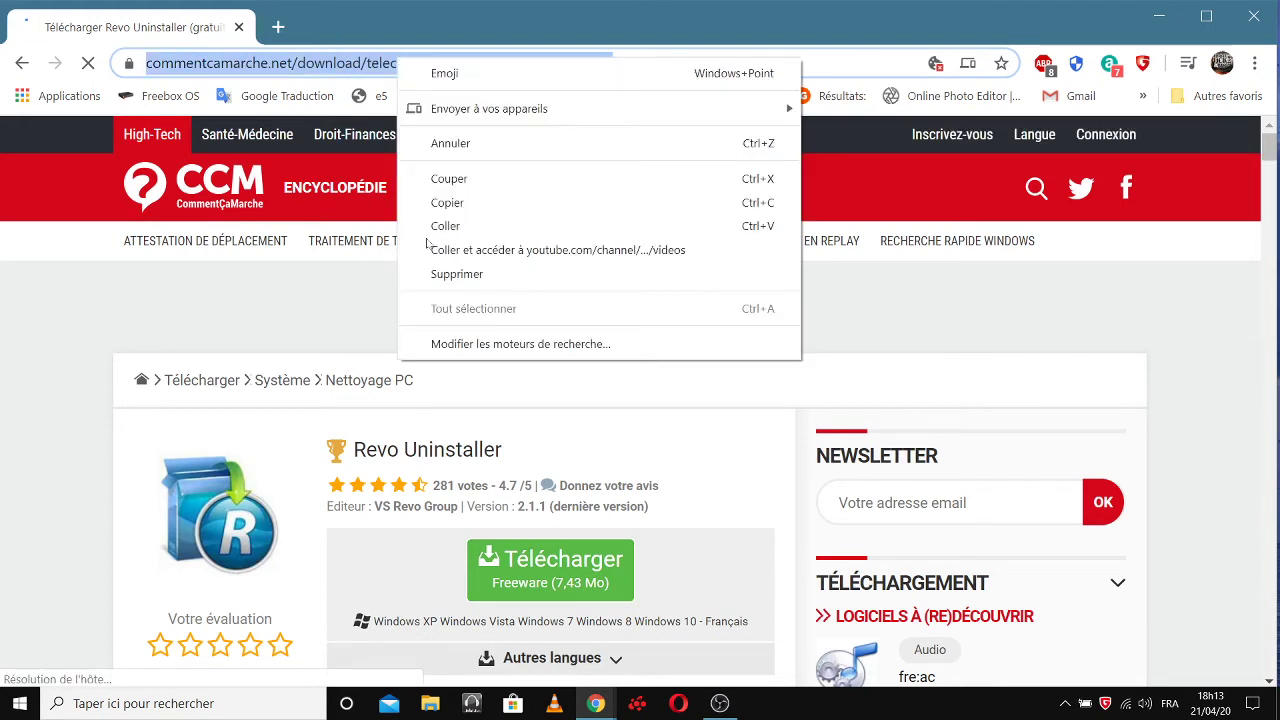
click(455, 202)
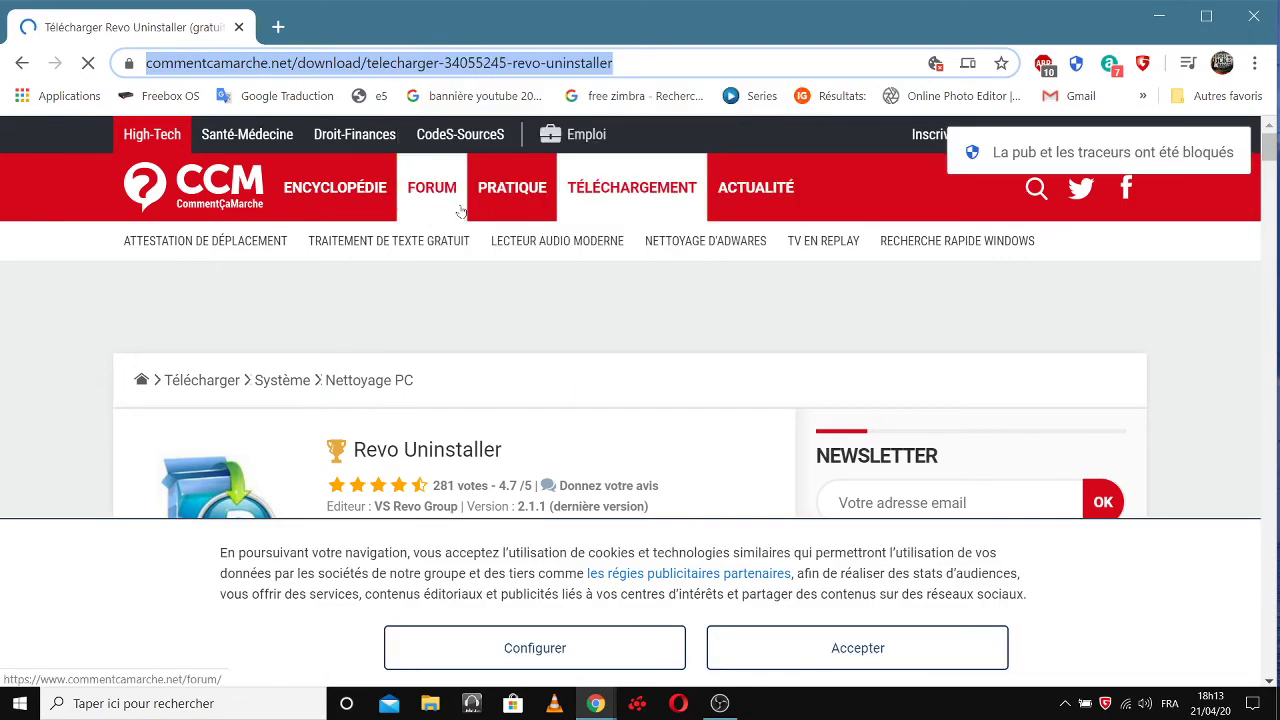
click(1254, 16)
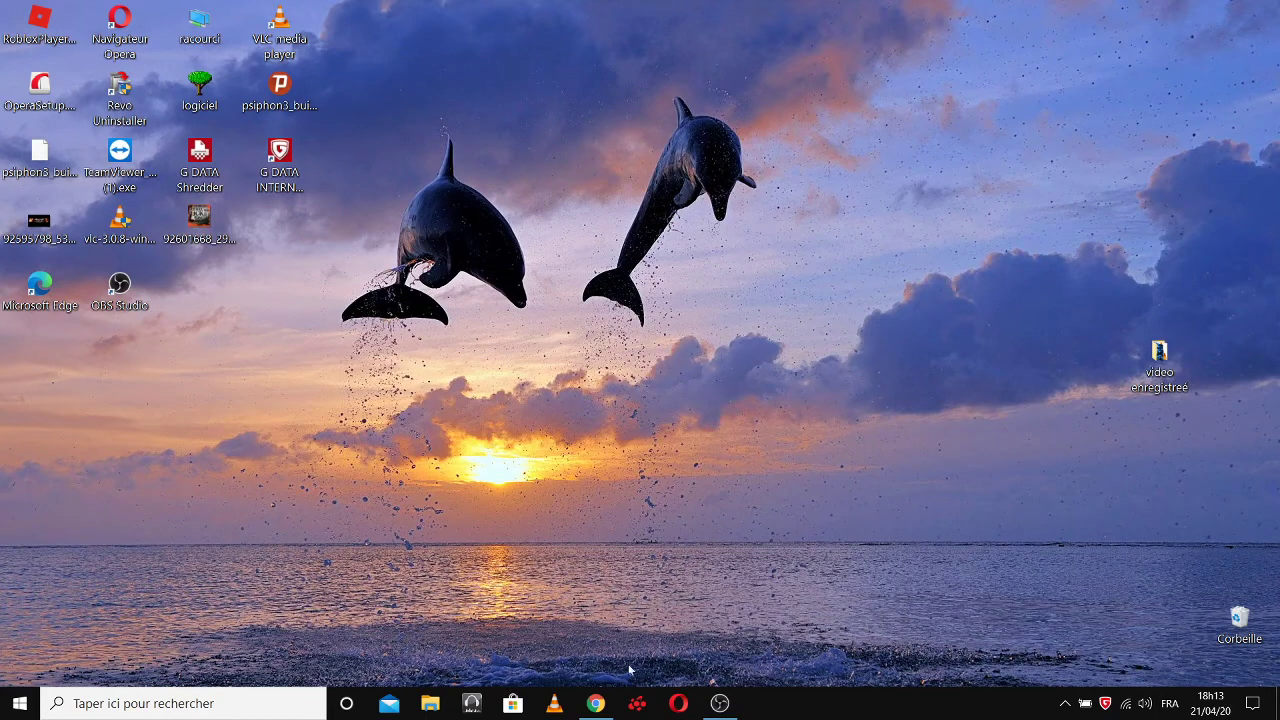
View the open YouTube karaoke pages for Johnny Hallyday and Michel Sardou, and try full screen on the Johnny Hallyday video.
click(595, 705)
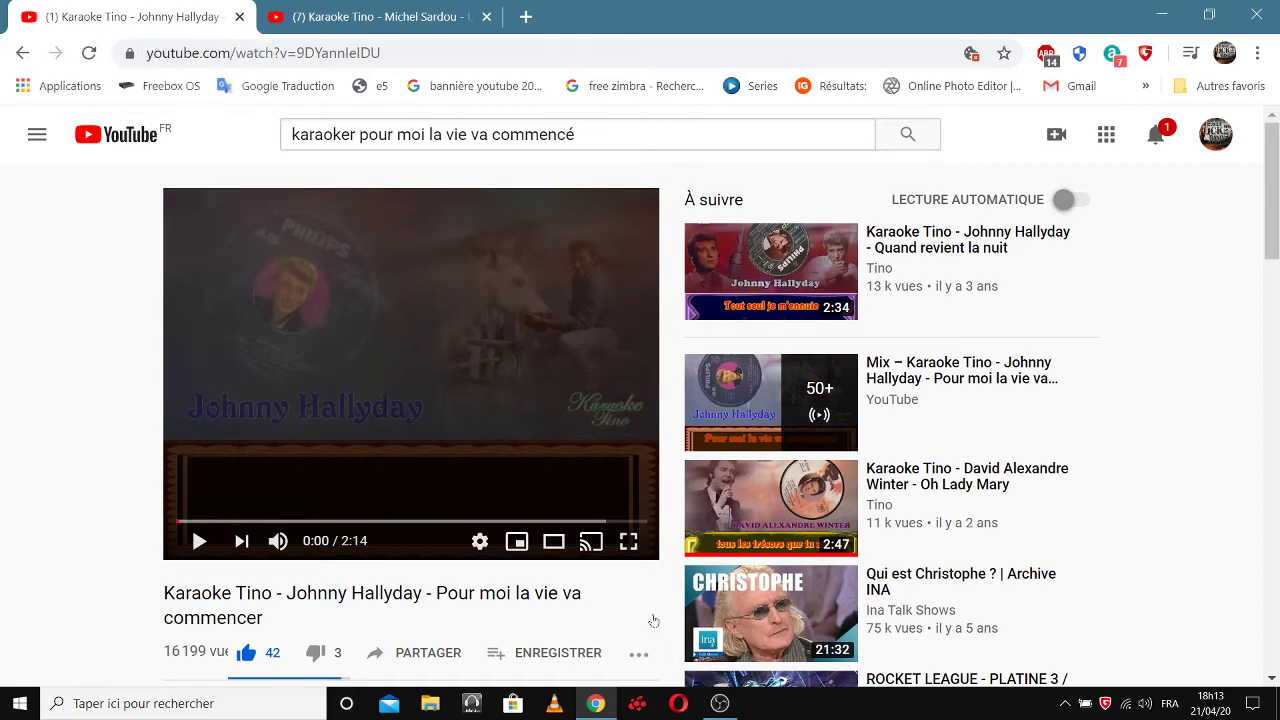
scroll(342, 310, down, 2)
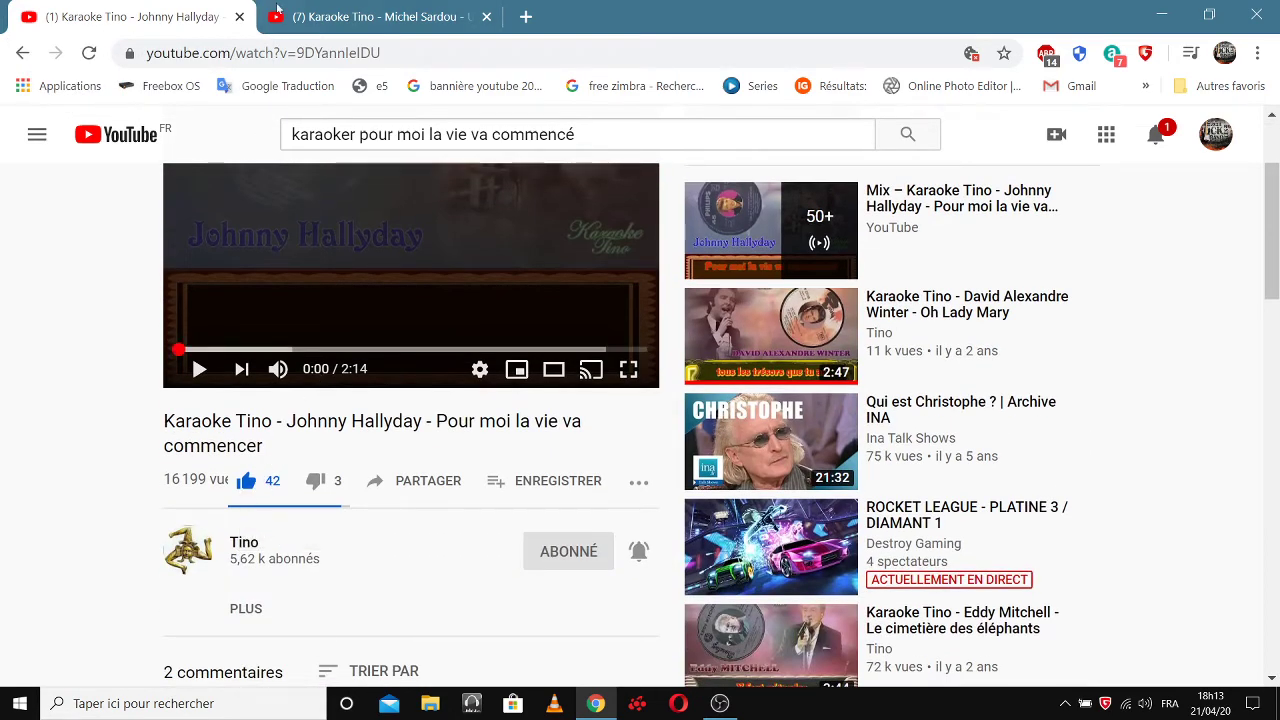
click(360, 17)
scroll(338, 451, down, 2)
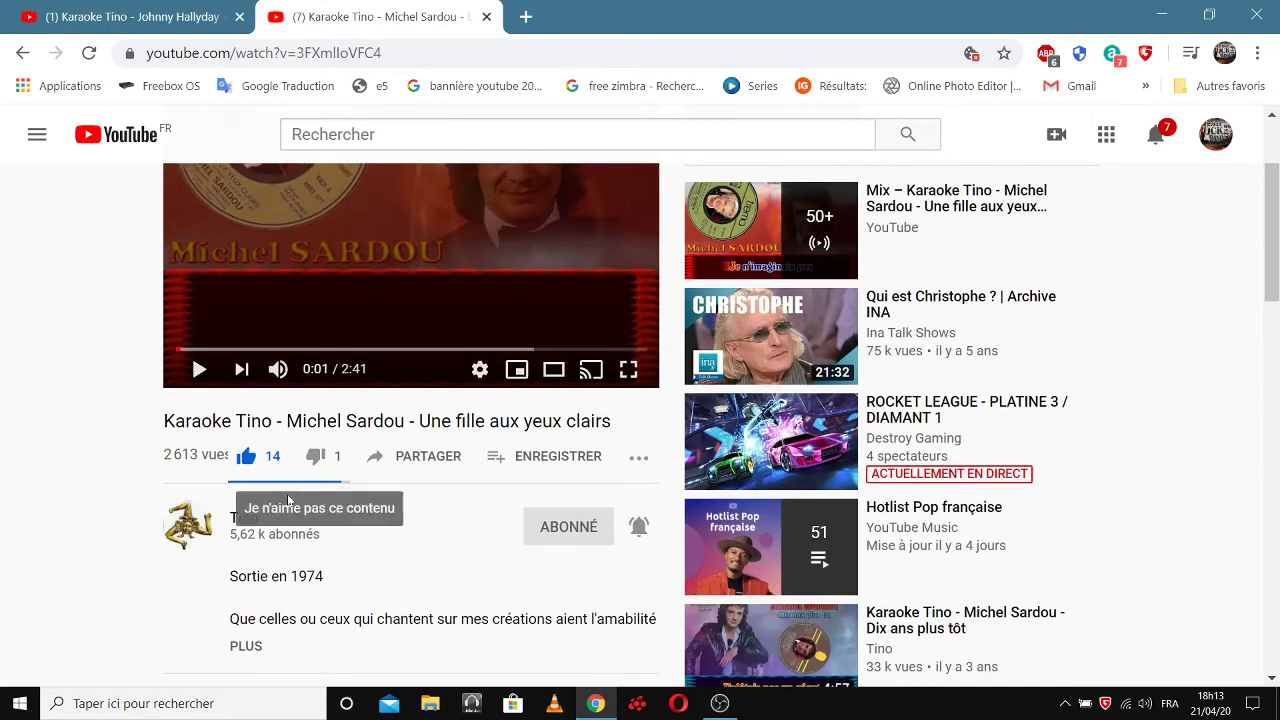
scroll(380, 380, up, 2)
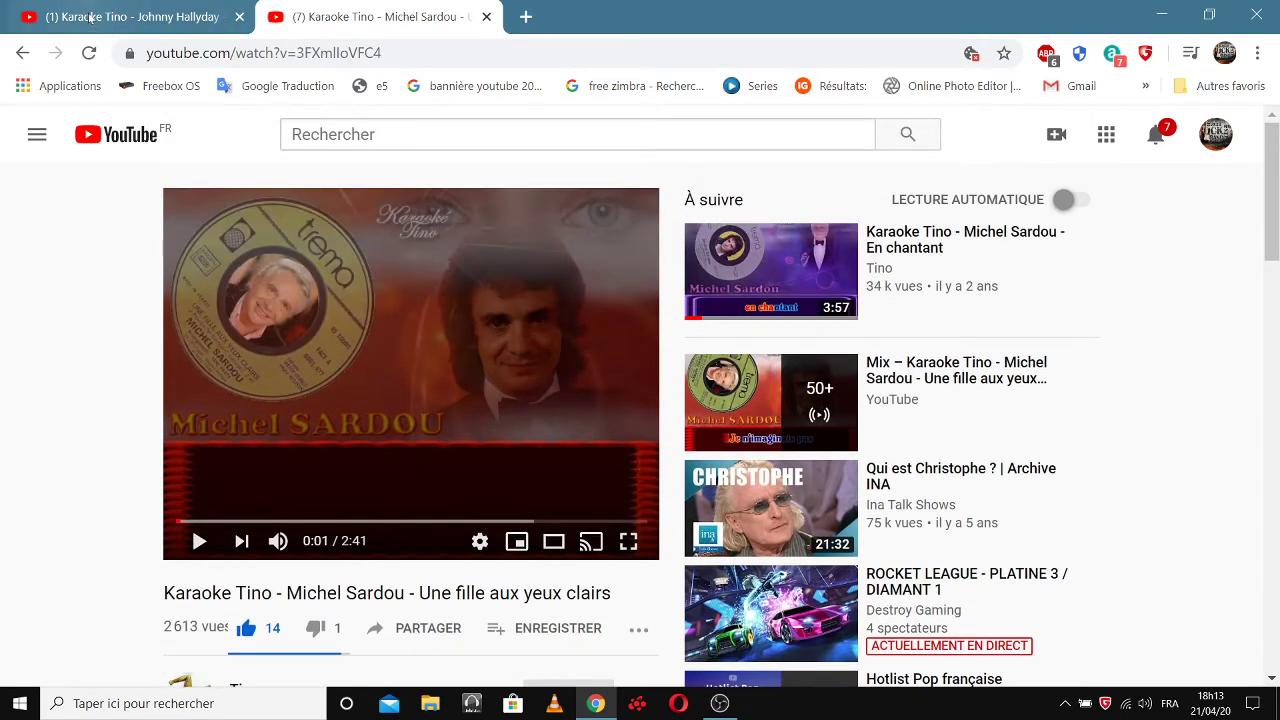
click(130, 17)
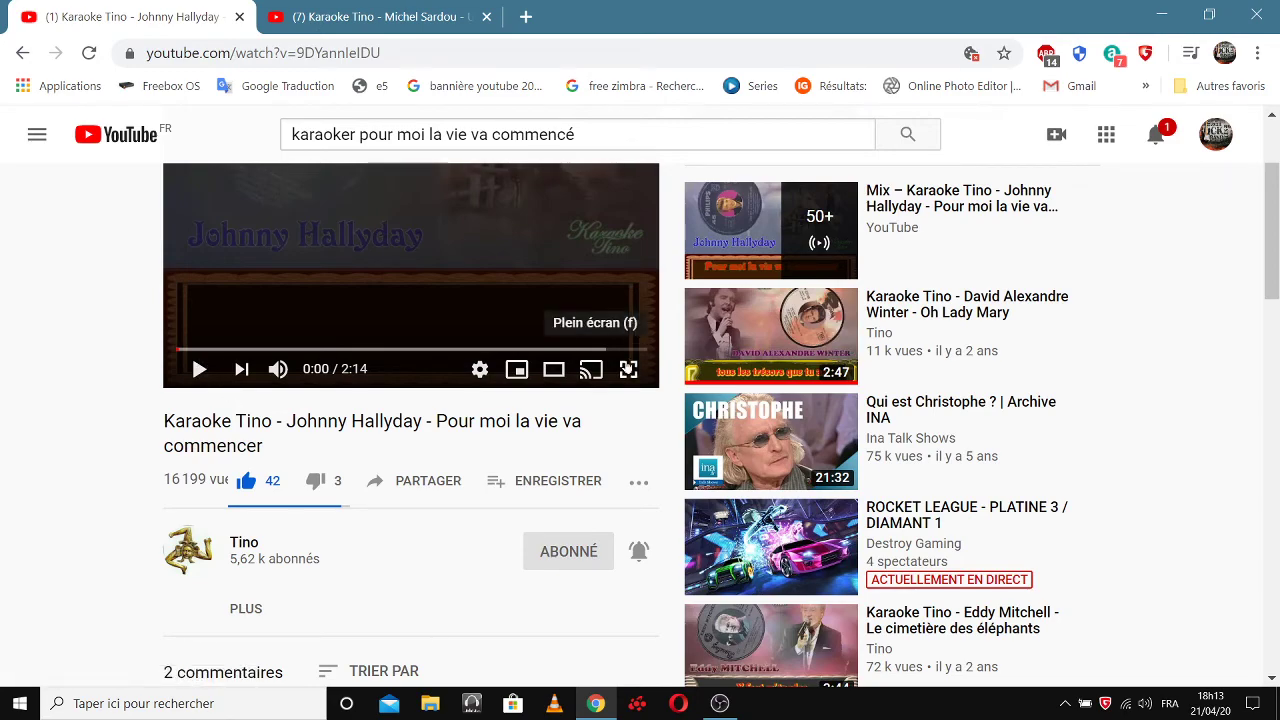
click(628, 369)
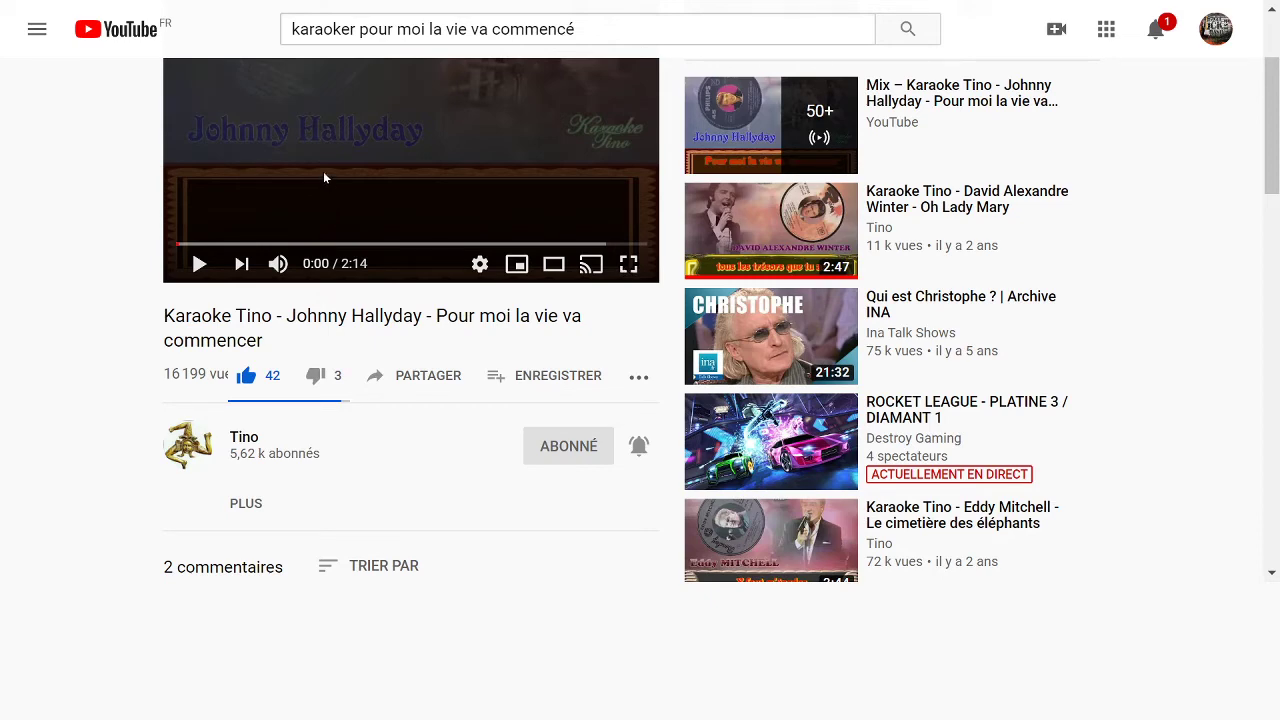
scroll(323, 177, up, 3)
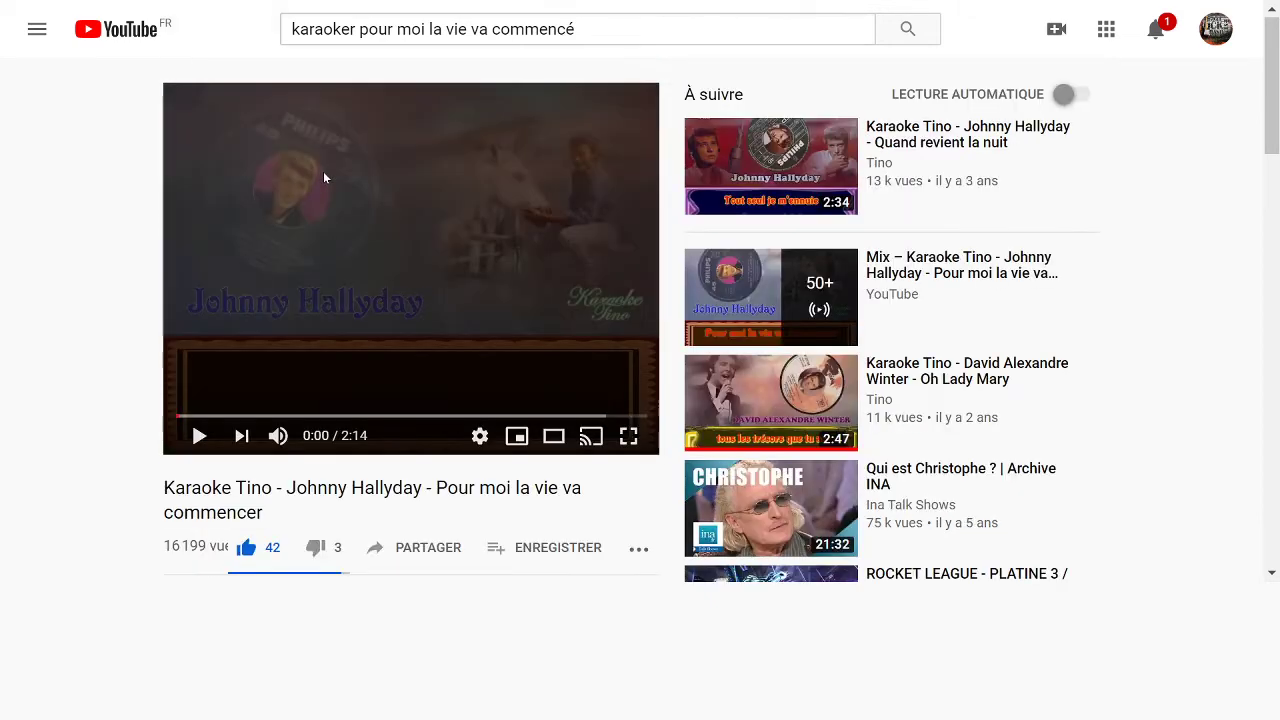
Play the Johnny Hallyday karaoke video in full screen with its sound muted.
double_click(380, 168)
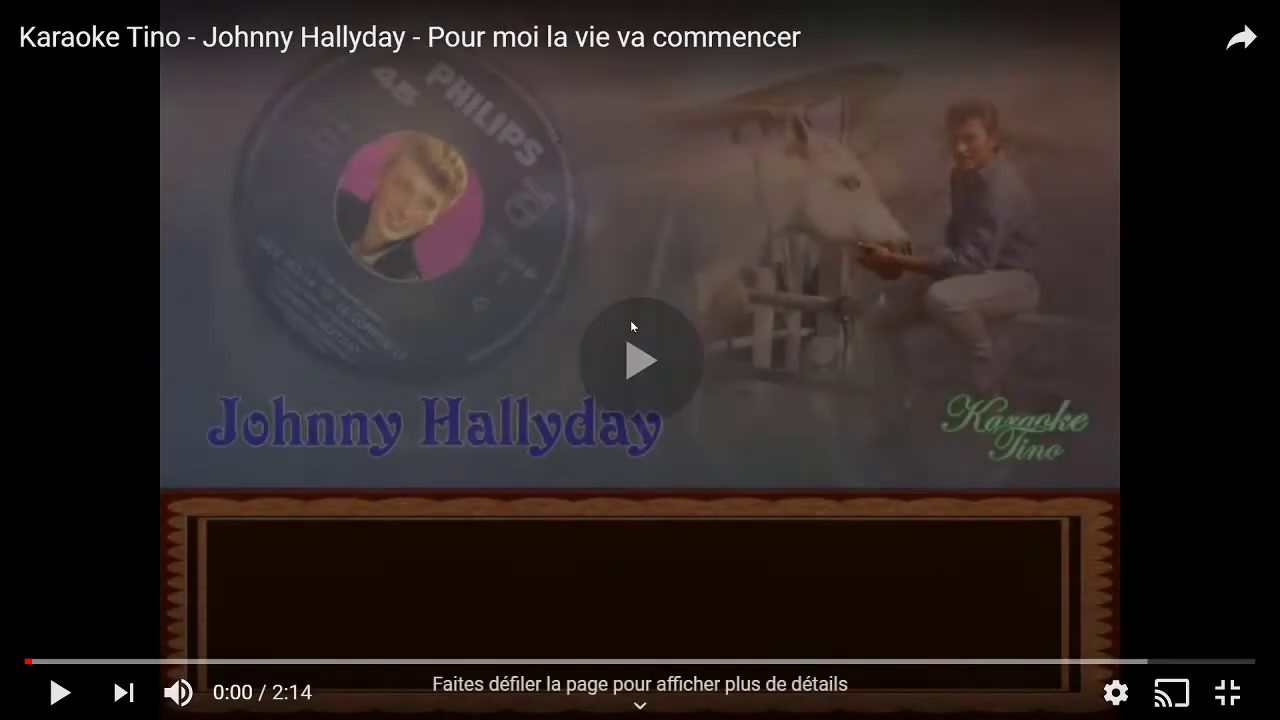
click(631, 326)
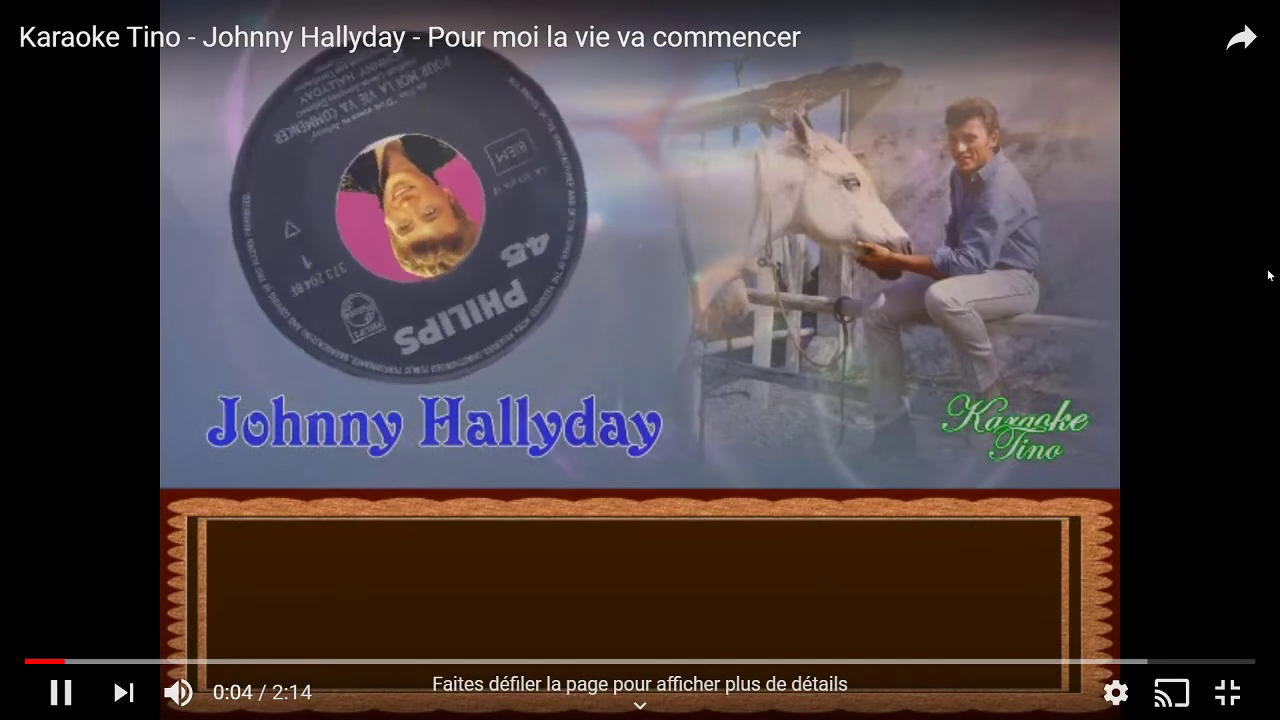
click(206, 692)
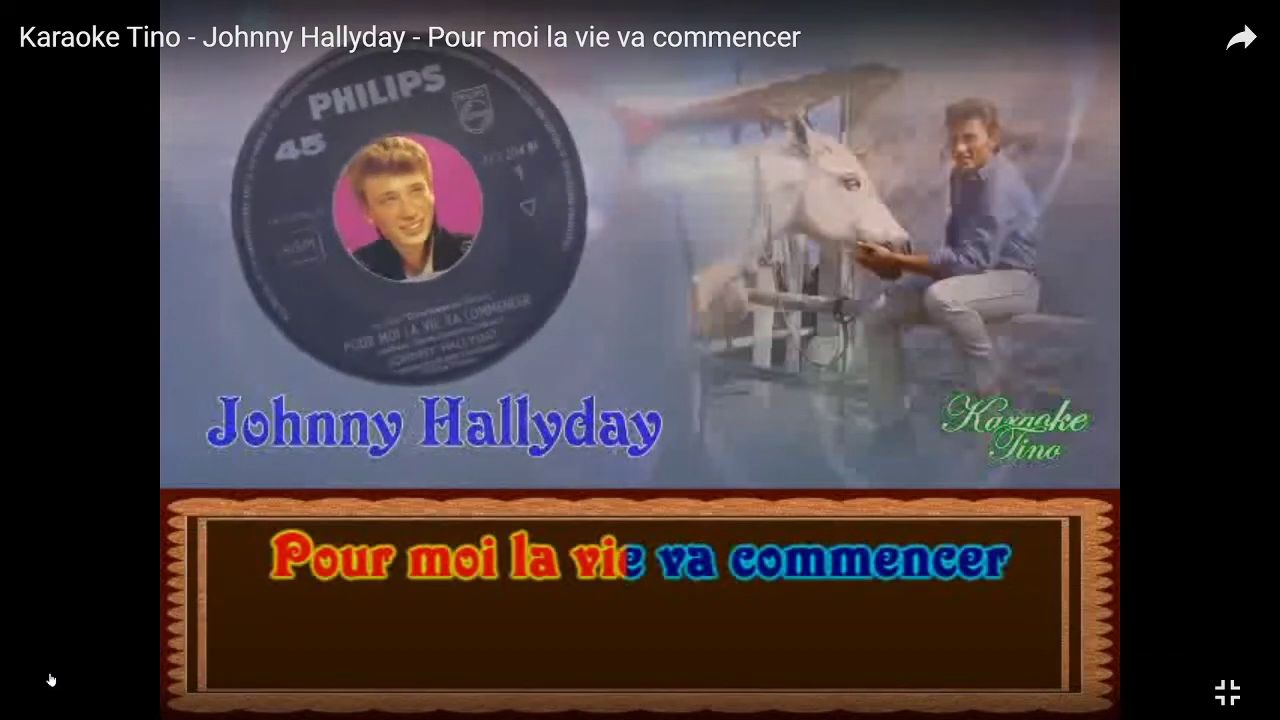
Pause the karaoke video, rewind it to 0:01 and replay it with the sound turned back on.
click(50, 681)
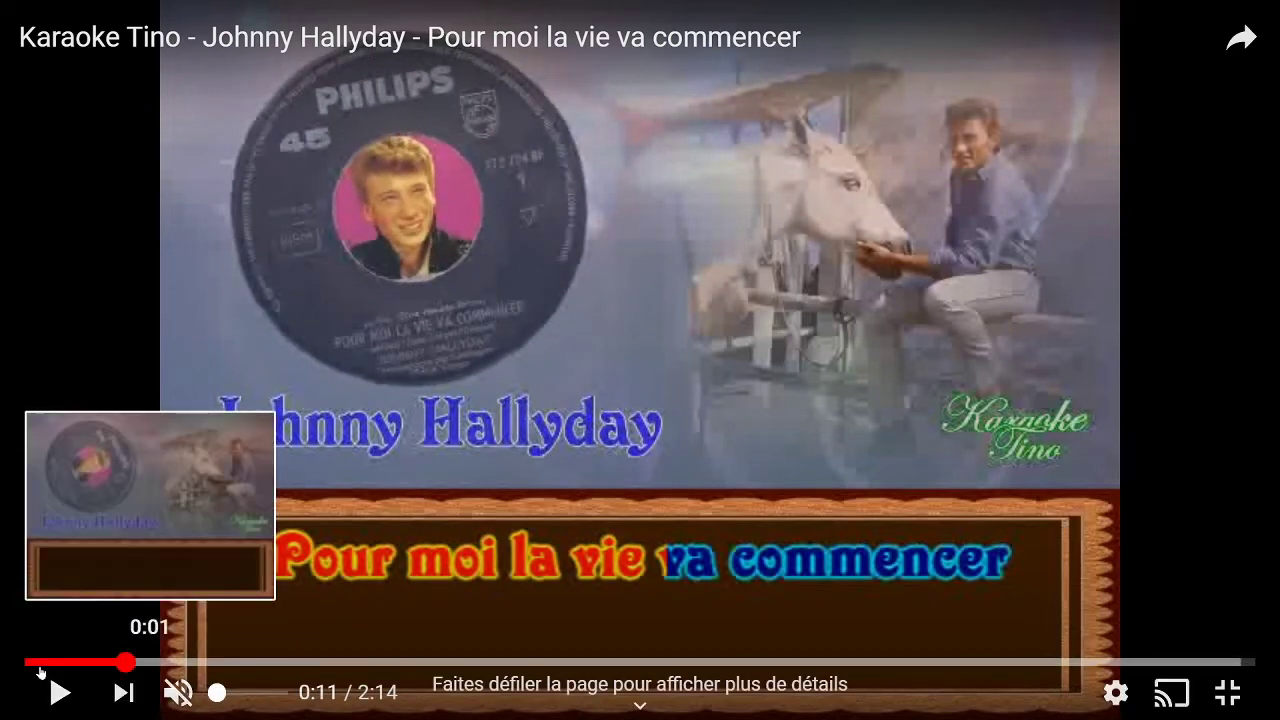
click(40, 668)
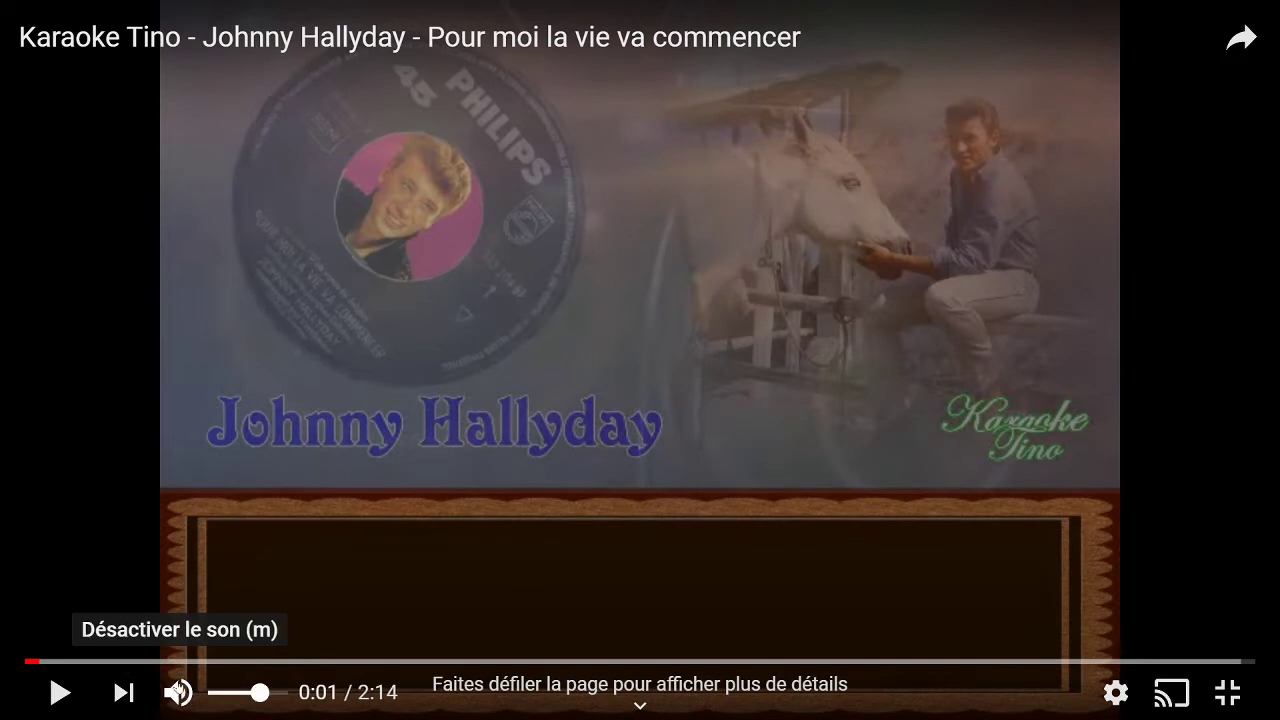
click(58, 692)
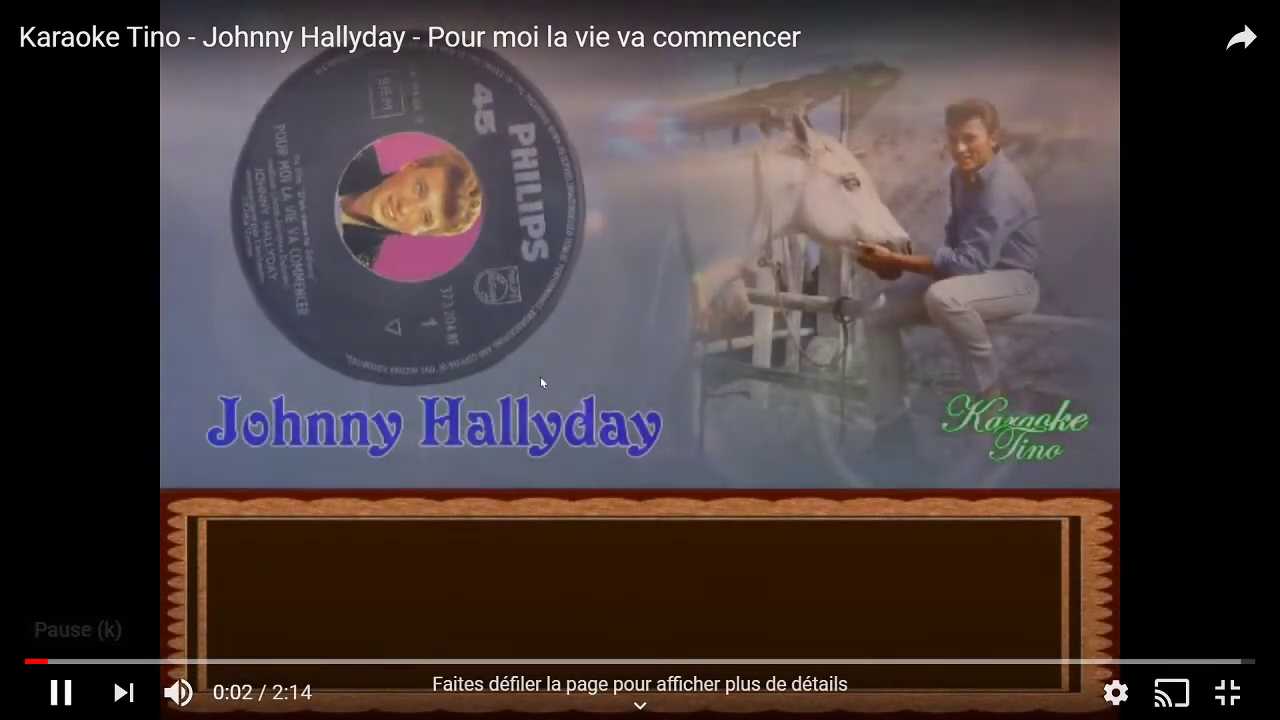